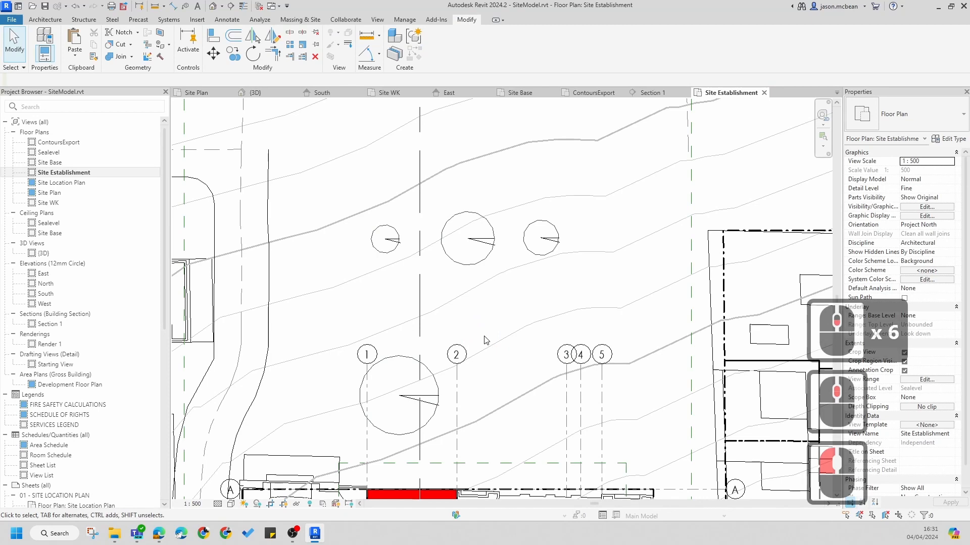
{"action": "scroll", "coordinate": [485, 339], "scroll_direction": "down", "scroll_amount": 1}
{"action": "scroll", "coordinate": [498, 329], "scroll_direction": "up", "scroll_amount": 5}
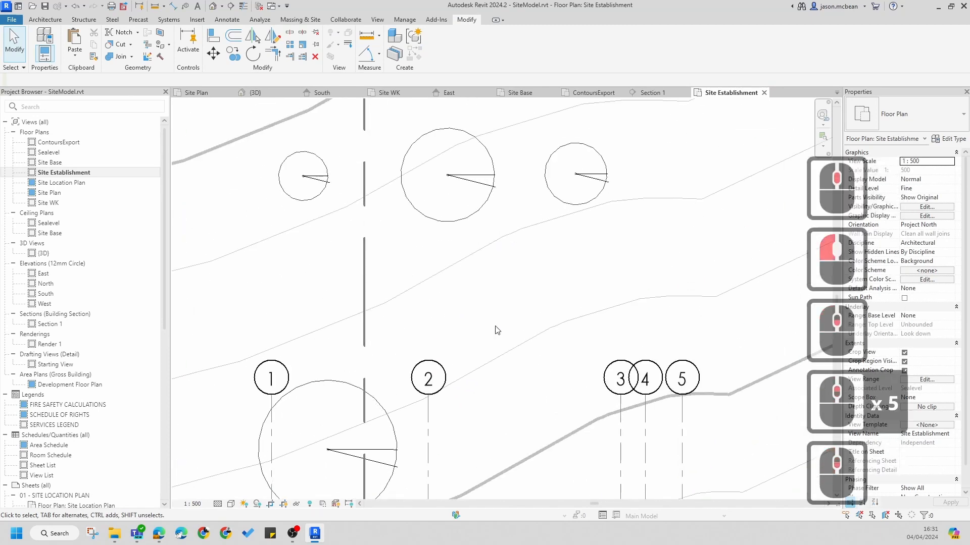
{"action": "scroll", "coordinate": [442, 335], "scroll_direction": "down", "scroll_amount": 5}
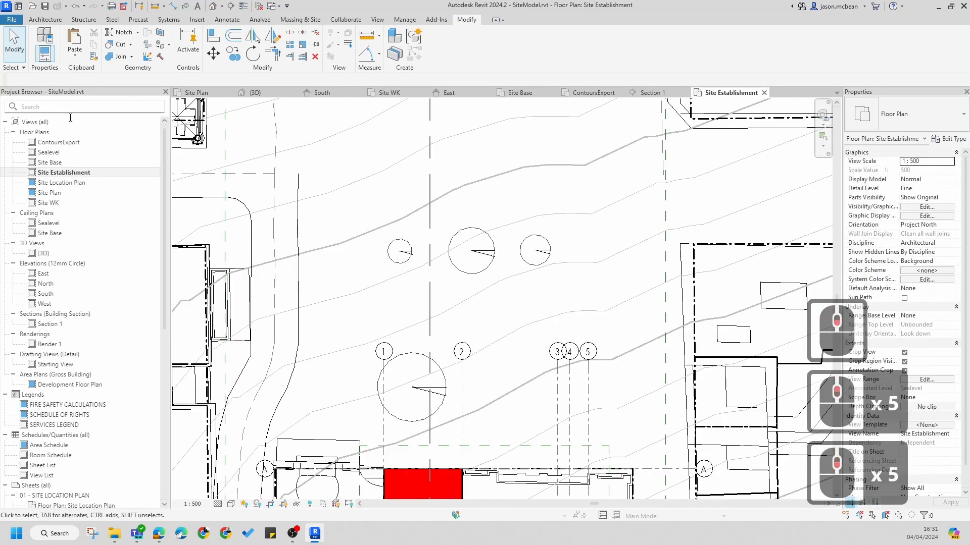
{"action": "middle_click_drag", "start_coordinate": [434, 307], "coordinate": [357, 299]}
{"action": "scroll", "coordinate": [353, 106], "scroll_direction": "down", "scroll_amount": 2}
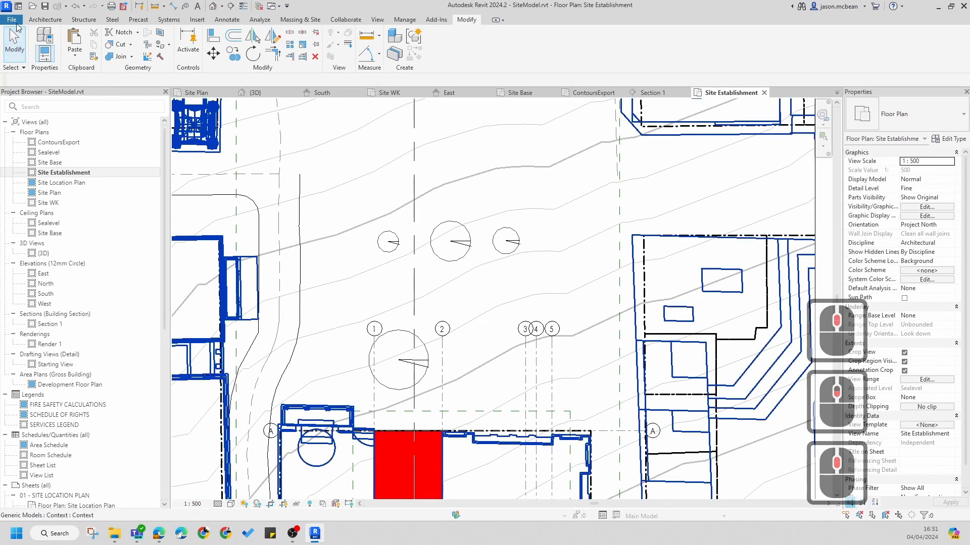
{"action": "left_click", "coordinate": [15, 21]}
{"action": "left_click", "coordinate": [477, 179]}
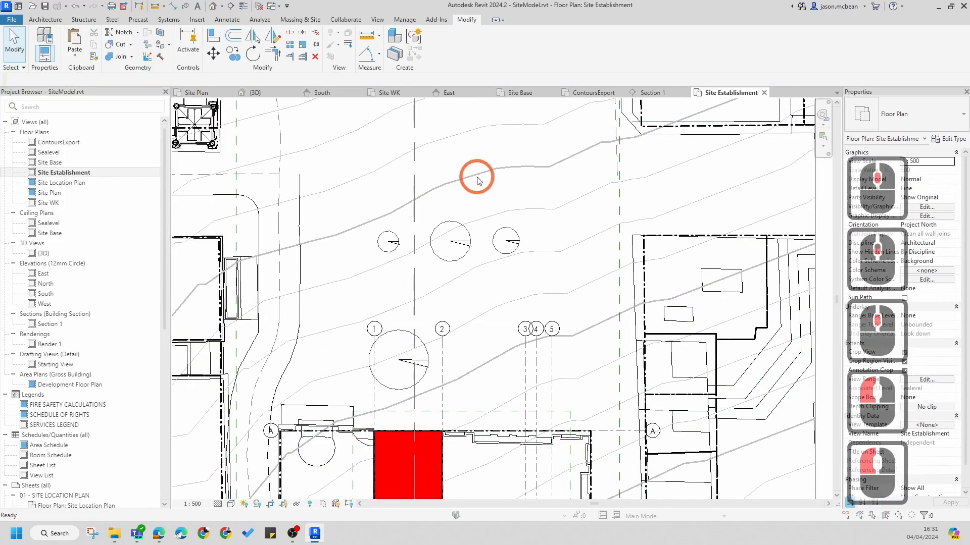
{"action": "left_click", "coordinate": [522, 300]}
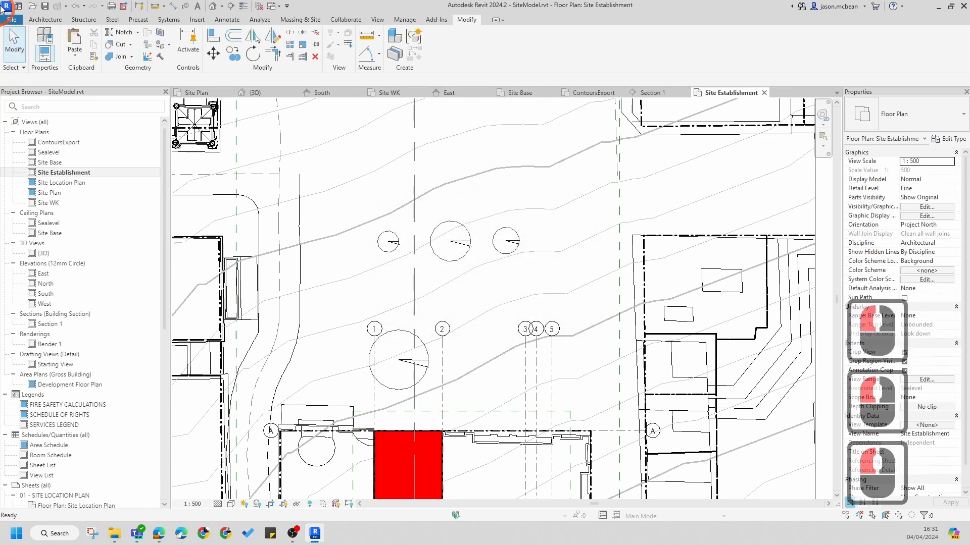
Create a new family from the Metric Detail Item.rft template
{"action": "left_click", "coordinate": [13, 19]}
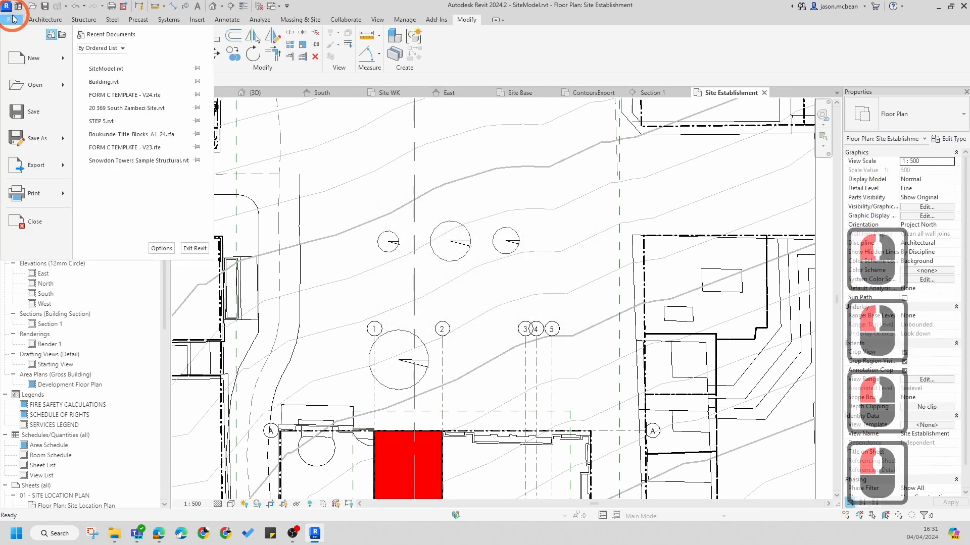
{"action": "left_click", "coordinate": [68, 60]}
{"action": "left_click", "coordinate": [100, 108]}
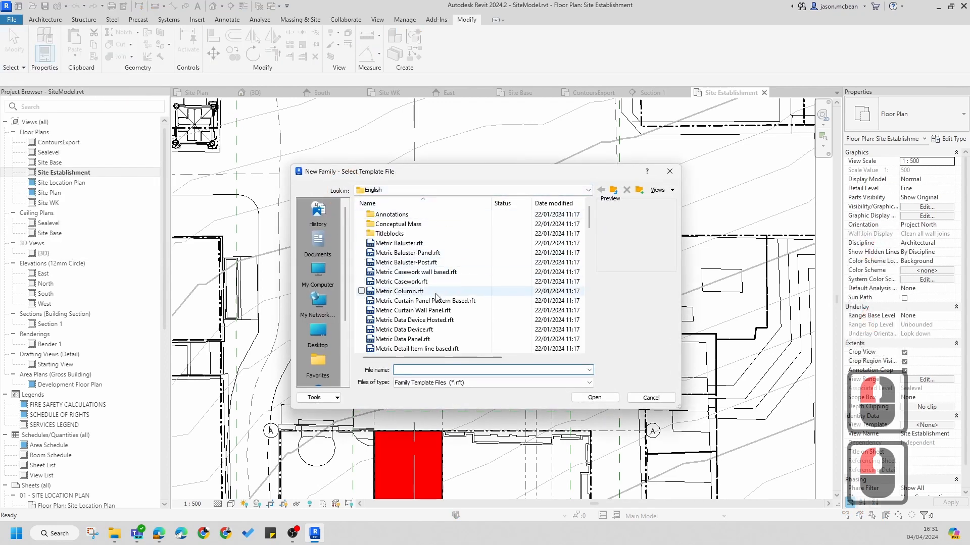
{"action": "scroll", "coordinate": [425, 294], "scroll_direction": "down", "scroll_amount": 2}
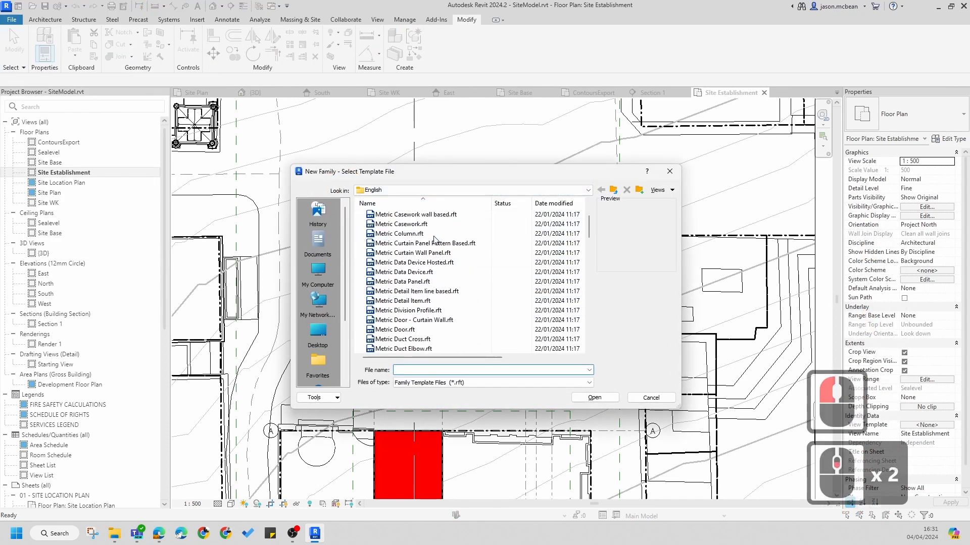
{"action": "left_click", "coordinate": [407, 283]}
{"action": "left_click", "coordinate": [417, 302]}
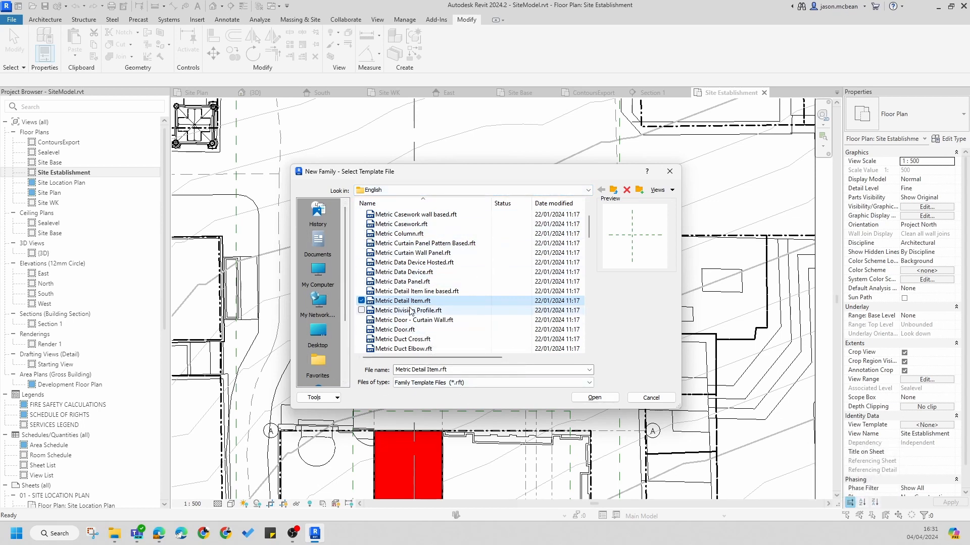
{"action": "left_click", "coordinate": [467, 302]}
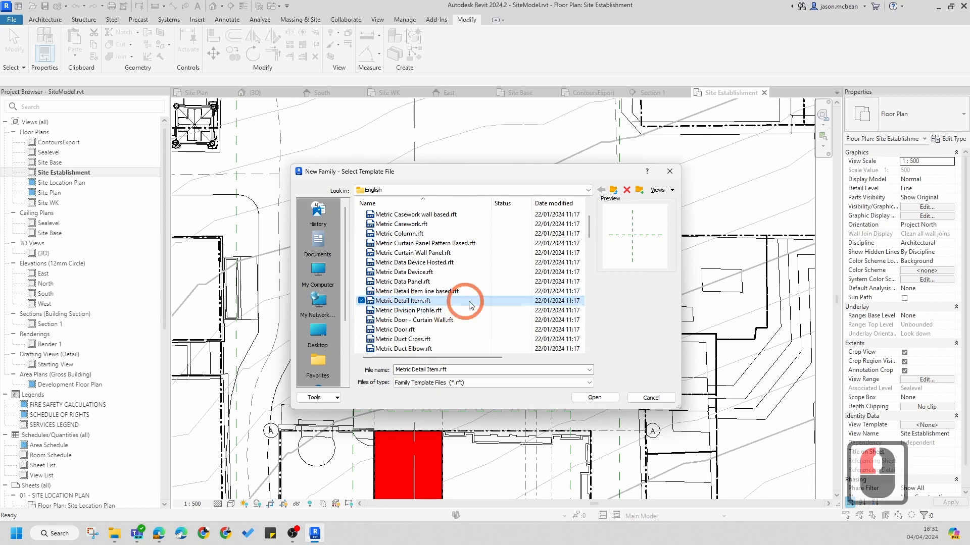
{"action": "left_click", "coordinate": [591, 397]}
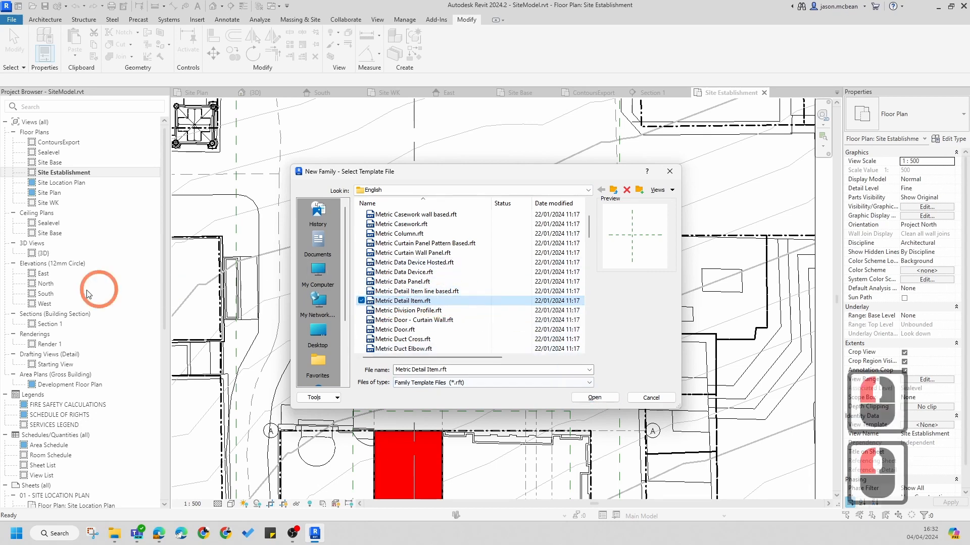
{"action": "left_click", "coordinate": [596, 398]}
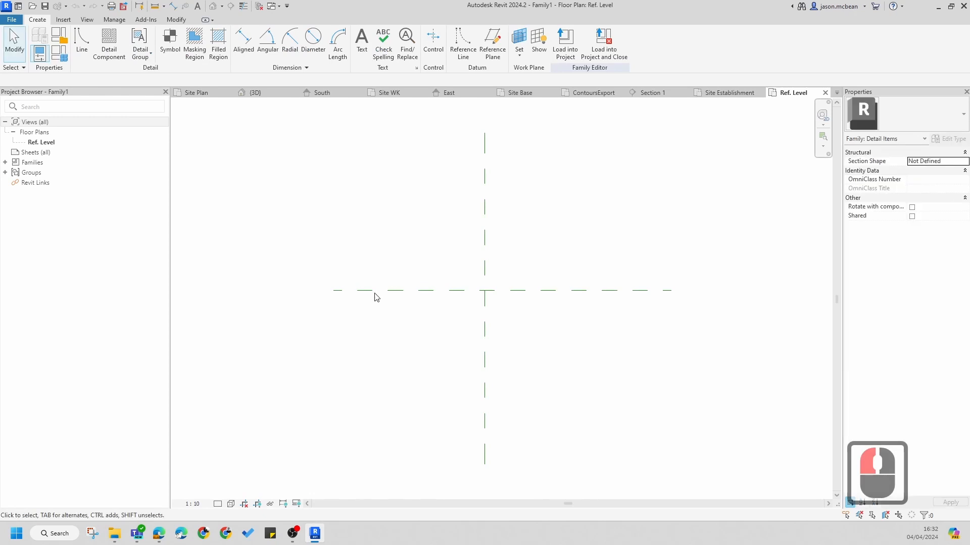
Start a masking region boundary in the Ref. Level plan and check the available line subcategories
{"action": "left_click", "coordinate": [194, 40]}
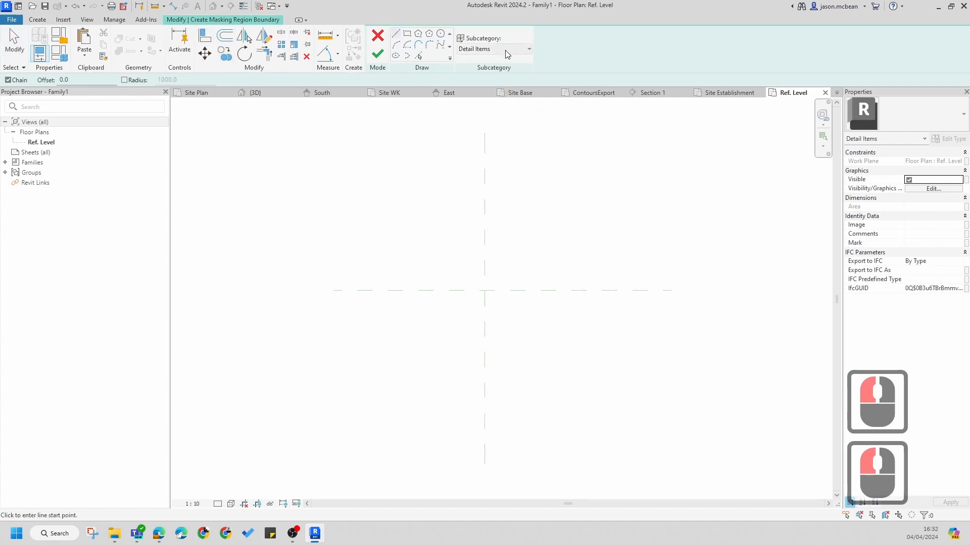
{"action": "left_click", "coordinate": [506, 50]}
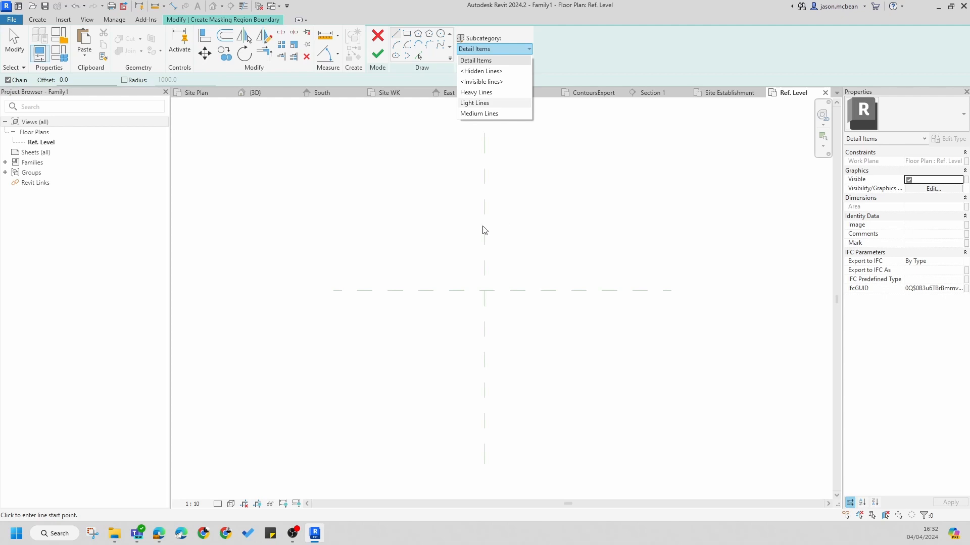
{"action": "key", "text": "Escape"}
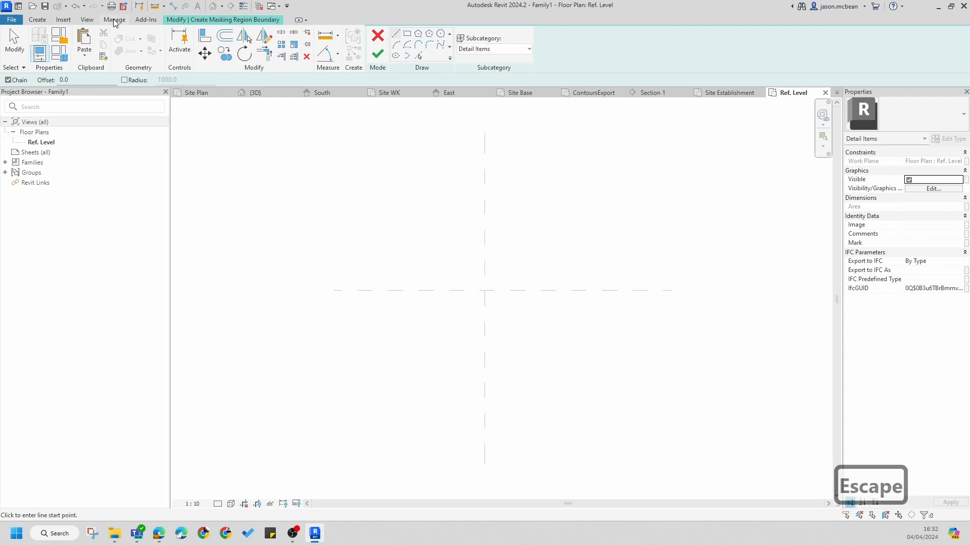
Open the Object Styles settings for the detail item family
{"action": "left_click", "coordinate": [115, 19]}
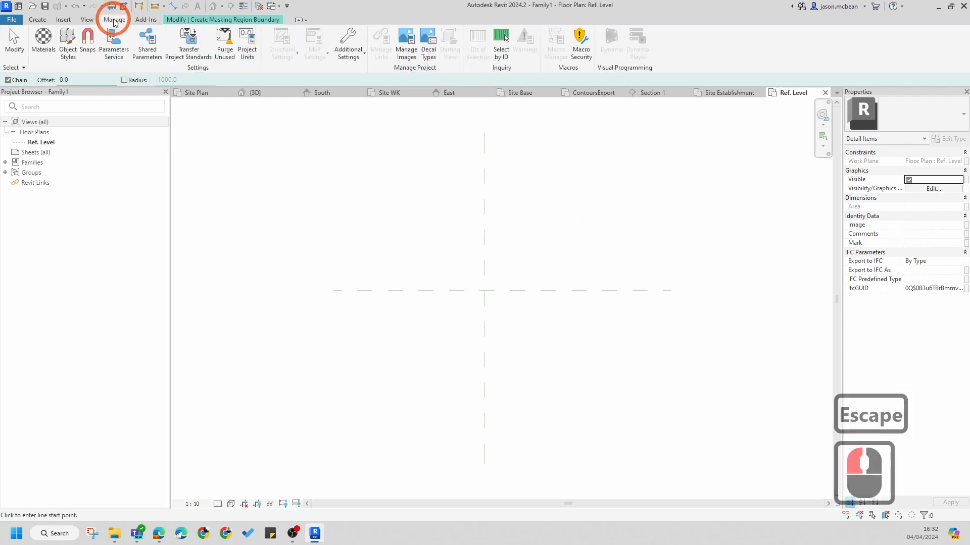
{"action": "left_click", "coordinate": [349, 53]}
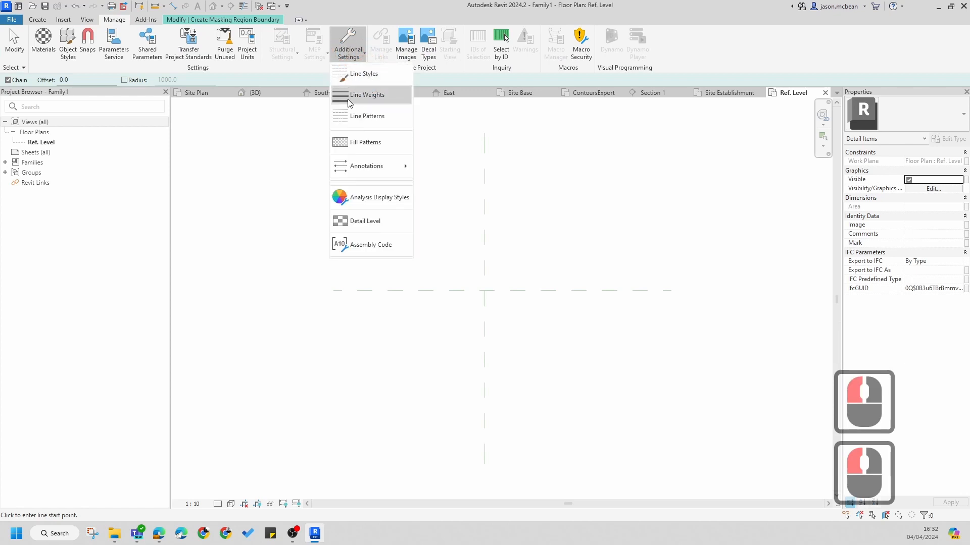
{"action": "left_click", "coordinate": [446, 151]}
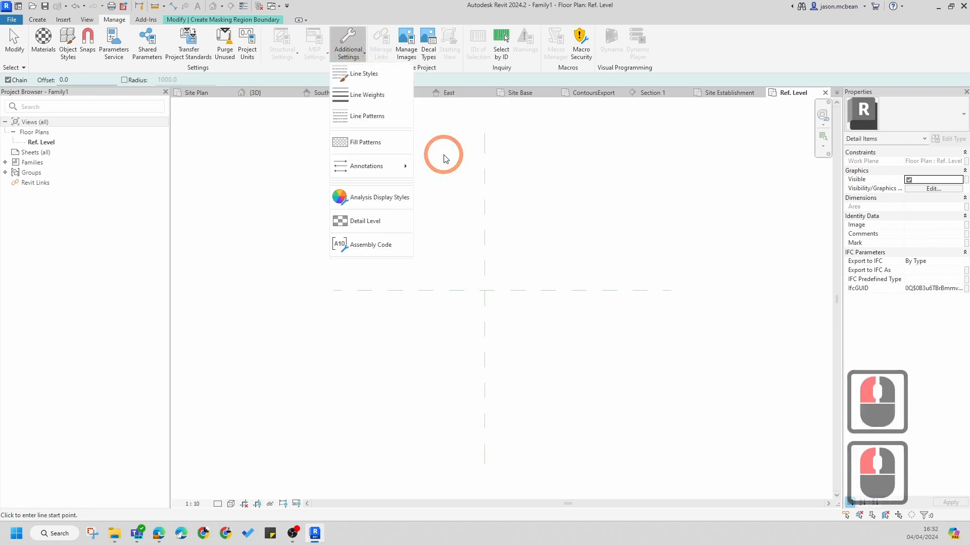
{"action": "left_click", "coordinate": [347, 74]}
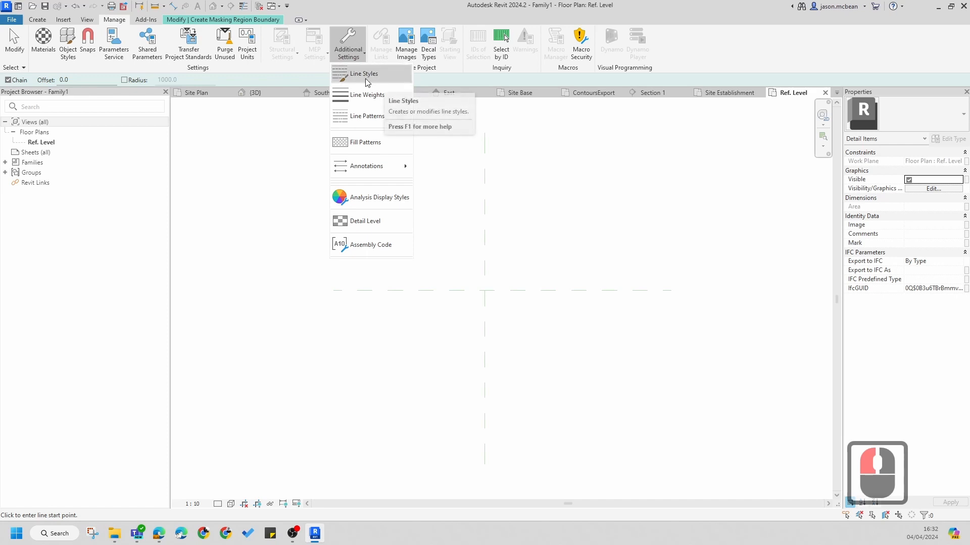
{"action": "double_click", "coordinate": [345, 78]}
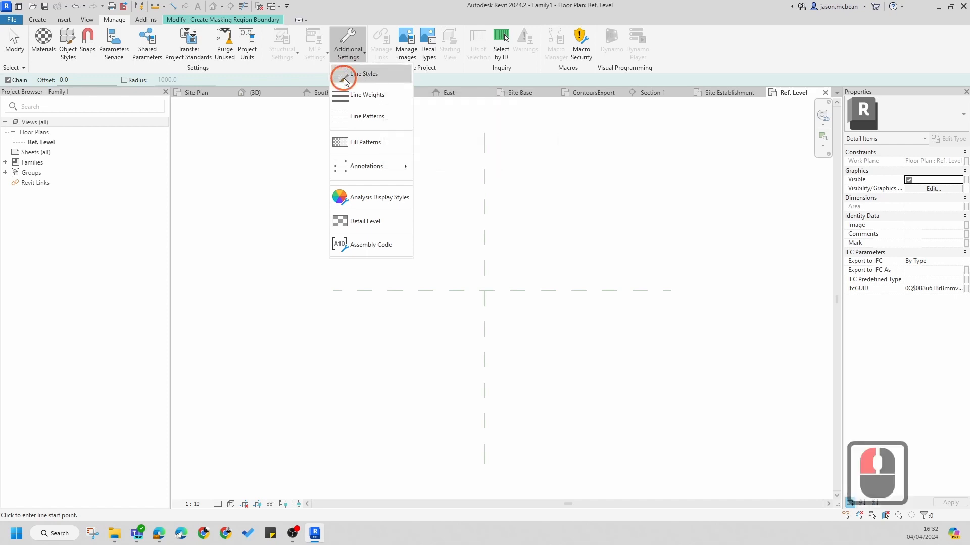
{"action": "left_click", "coordinate": [405, 130]}
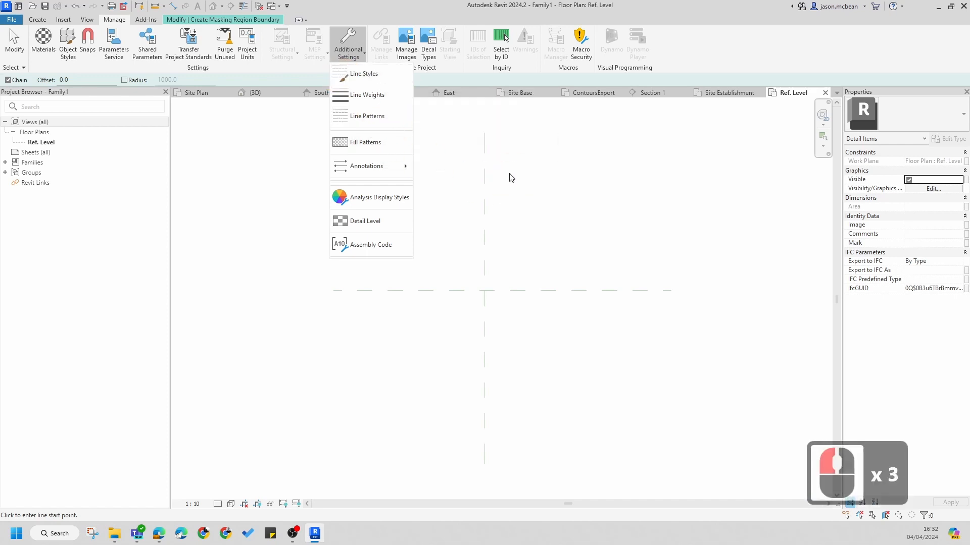
{"action": "left_click", "coordinate": [530, 145]}
{"action": "left_click", "coordinate": [43, 39]}
{"action": "left_click", "coordinate": [67, 42]}
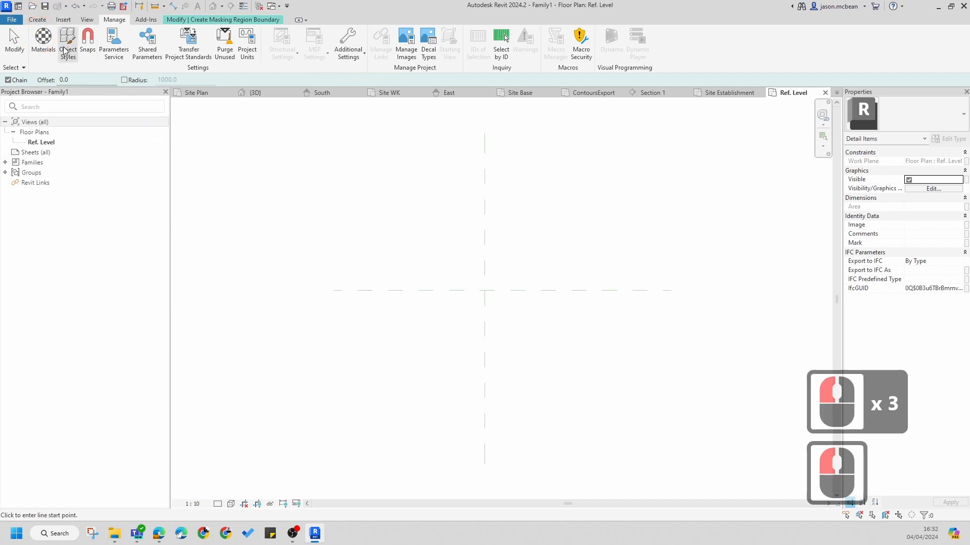
{"action": "left_click", "coordinate": [331, 176]}
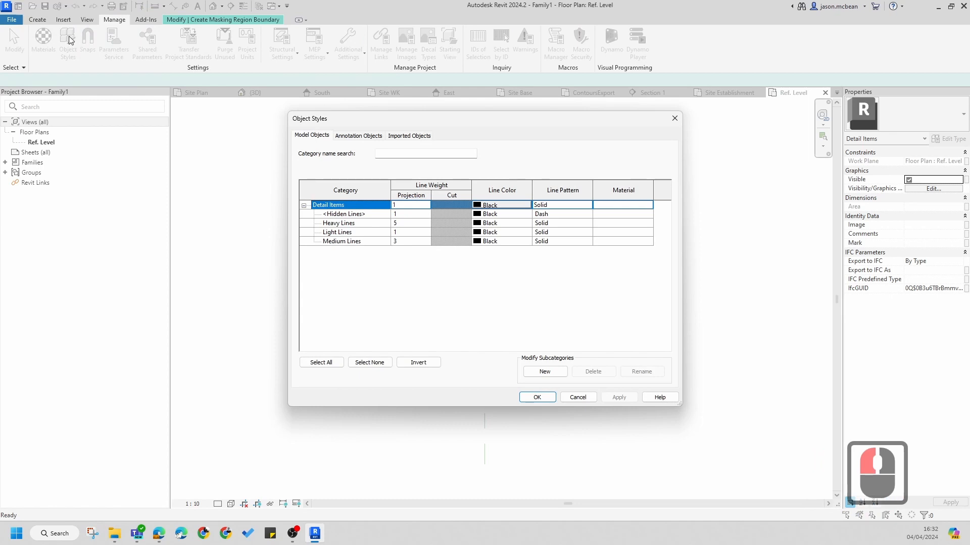
Create a new subcategory named Bollard under Detail Items
{"action": "left_click", "coordinate": [544, 372]}
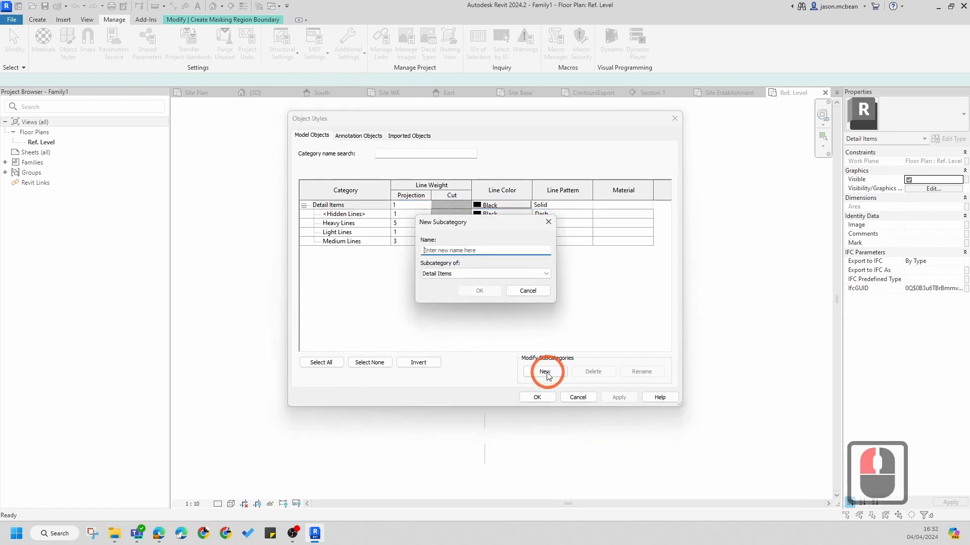
{"action": "left_click", "coordinate": [496, 286]}
{"action": "left_click", "coordinate": [445, 252]}
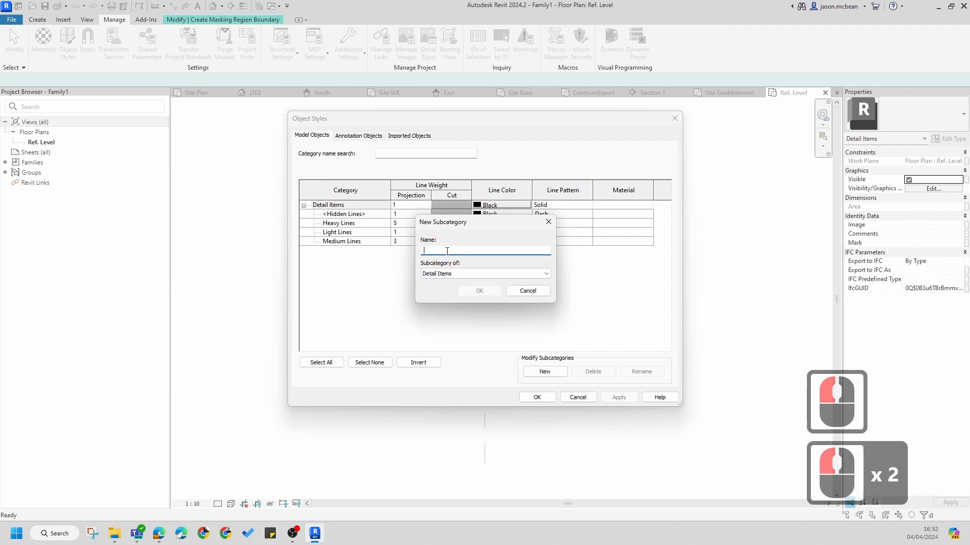
{"action": "type", "text": "Bo"}
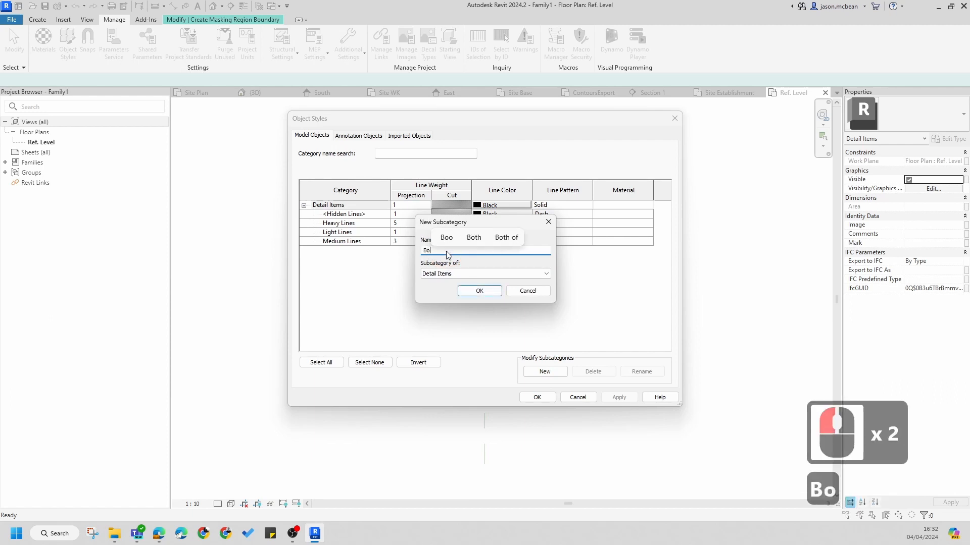
{"action": "type", "text": "lord"}
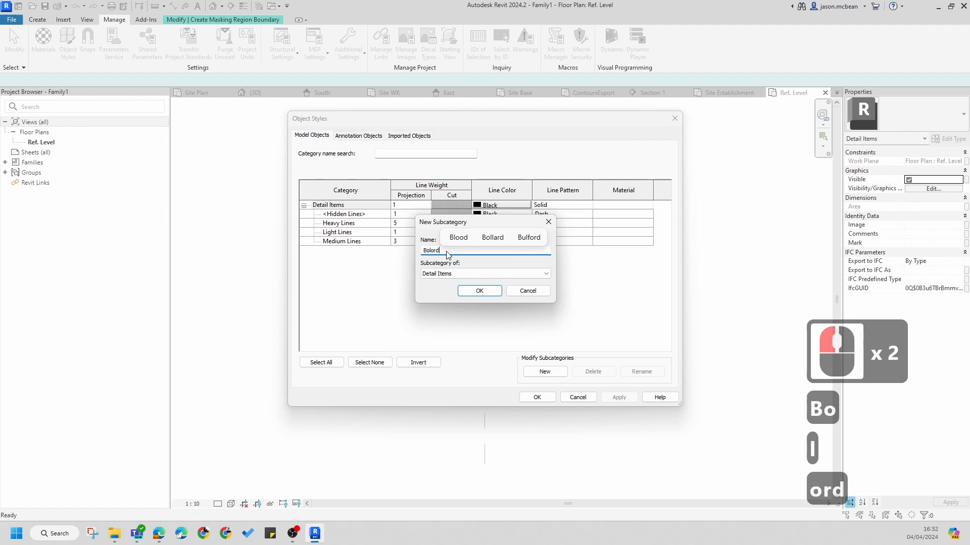
{"action": "left_click", "coordinate": [489, 236]}
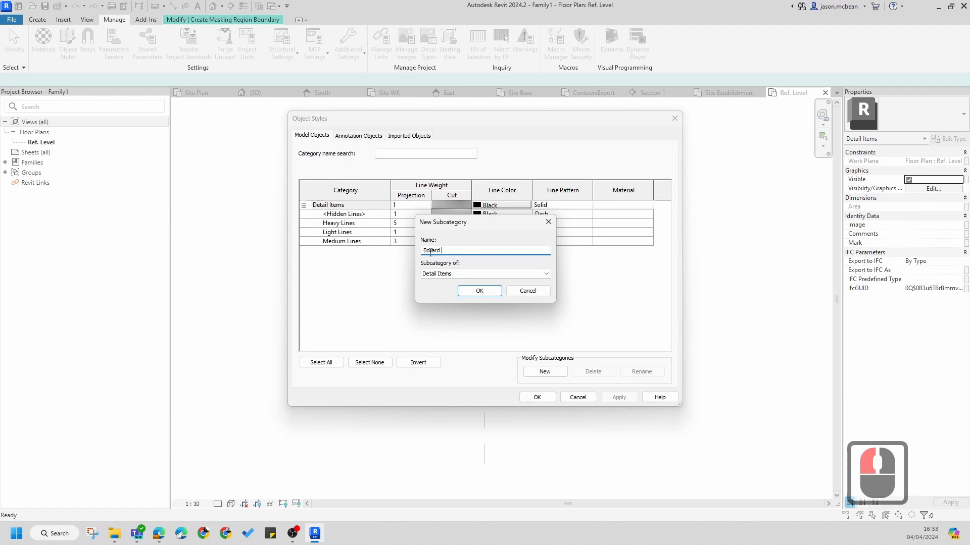
{"action": "left_click", "coordinate": [484, 291]}
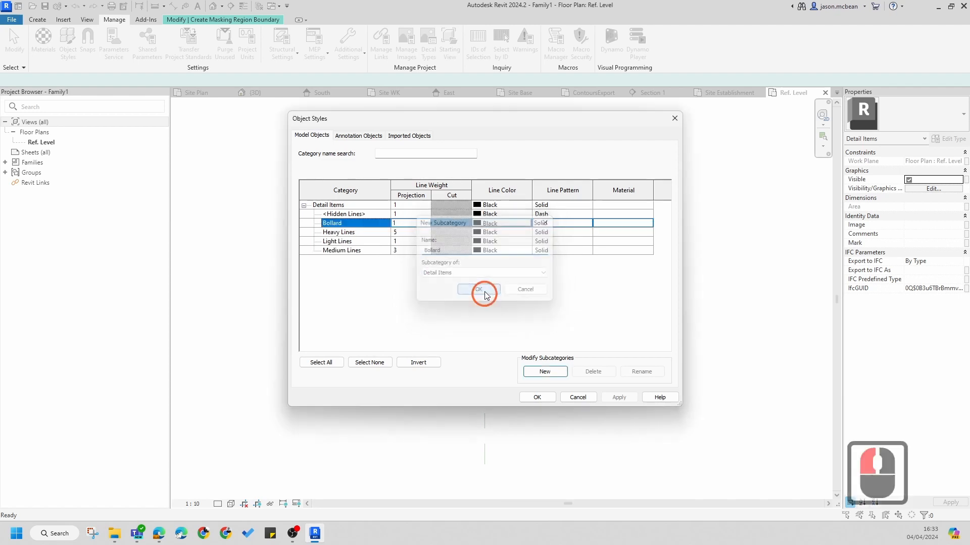
Set the Bollard subcategory's projection line weight to 2 and accept the object styles
{"action": "left_click", "coordinate": [395, 225]}
{"action": "left_click", "coordinate": [404, 230]}
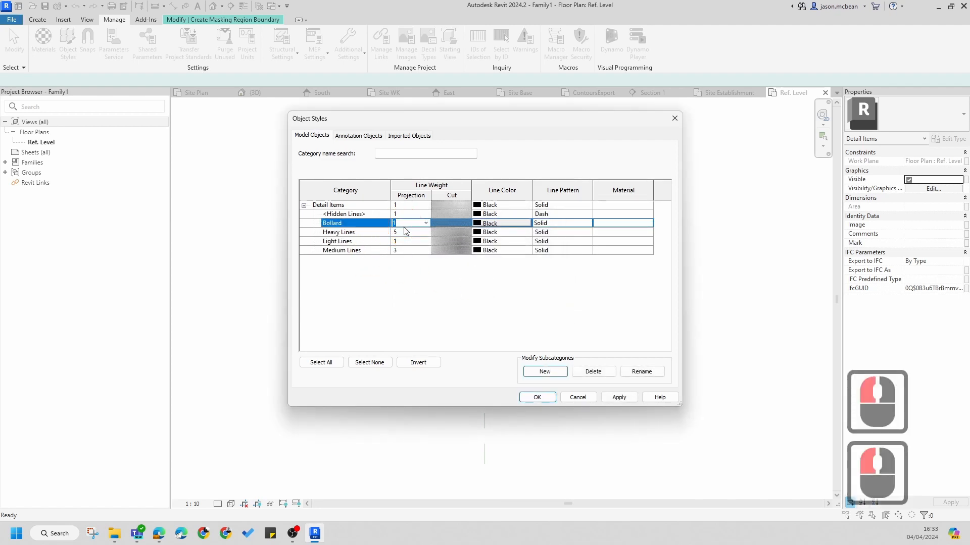
{"action": "type", "text": "2"}
{"action": "left_click", "coordinate": [615, 399]}
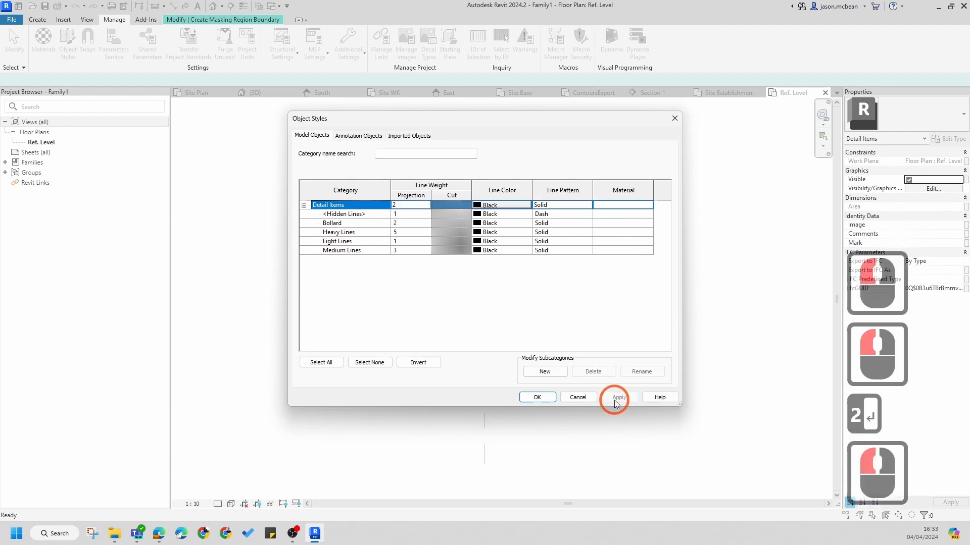
{"action": "left_click", "coordinate": [539, 397]}
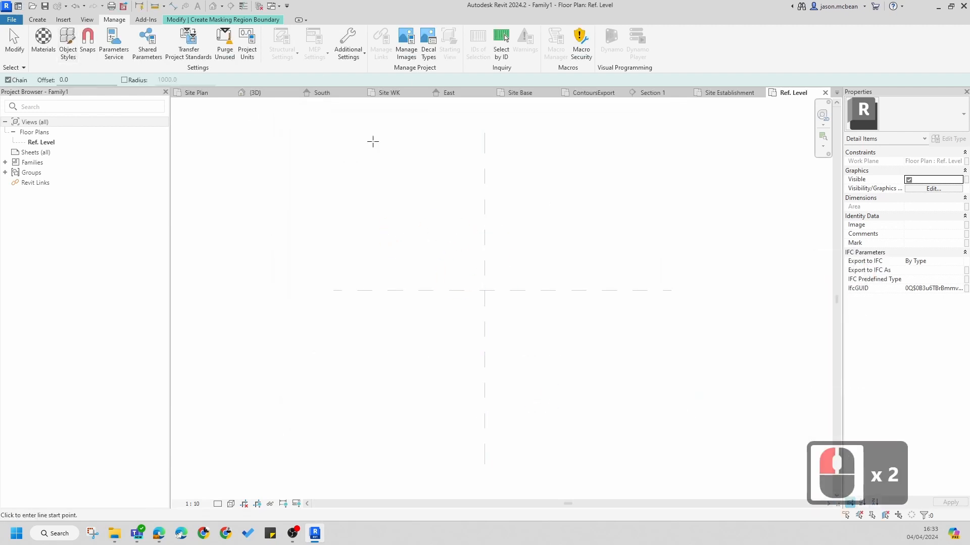
{"action": "left_click", "coordinate": [38, 19]}
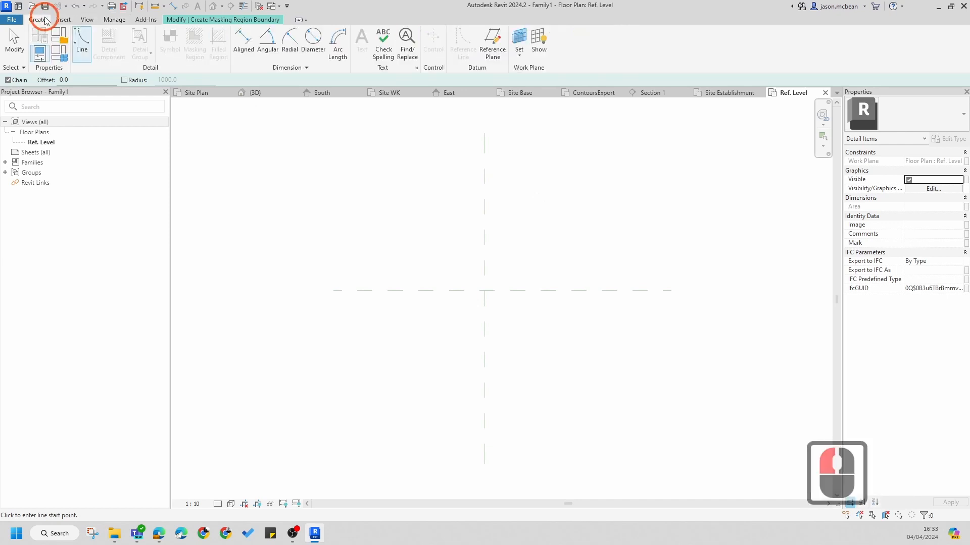
{"action": "left_click", "coordinate": [225, 20]}
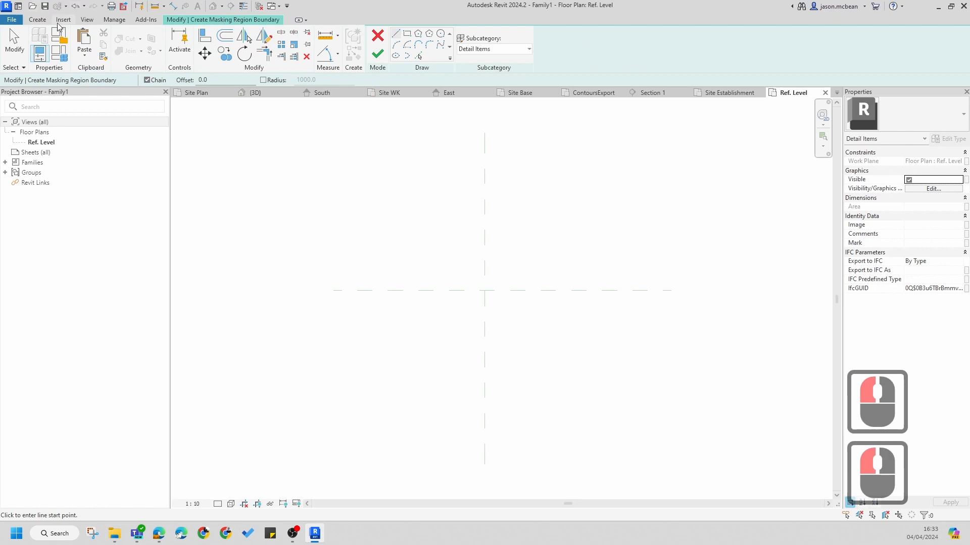
{"action": "left_click", "coordinate": [38, 19]}
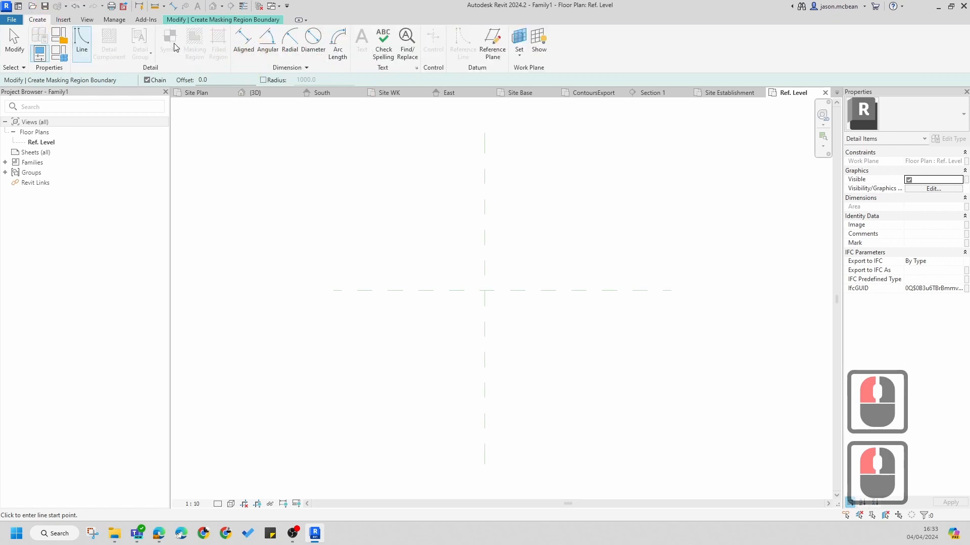
Draw a circular masking region boundary of radius 150 on the Bollard subcategory, centred on the reference plane intersection
{"action": "left_click", "coordinate": [253, 19]}
{"action": "left_click", "coordinate": [497, 49]}
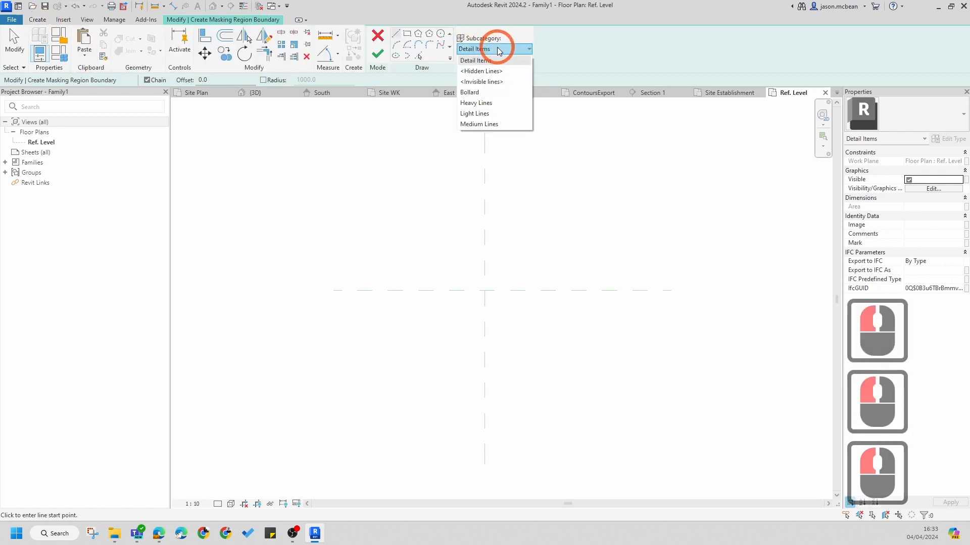
{"action": "left_click", "coordinate": [477, 93]}
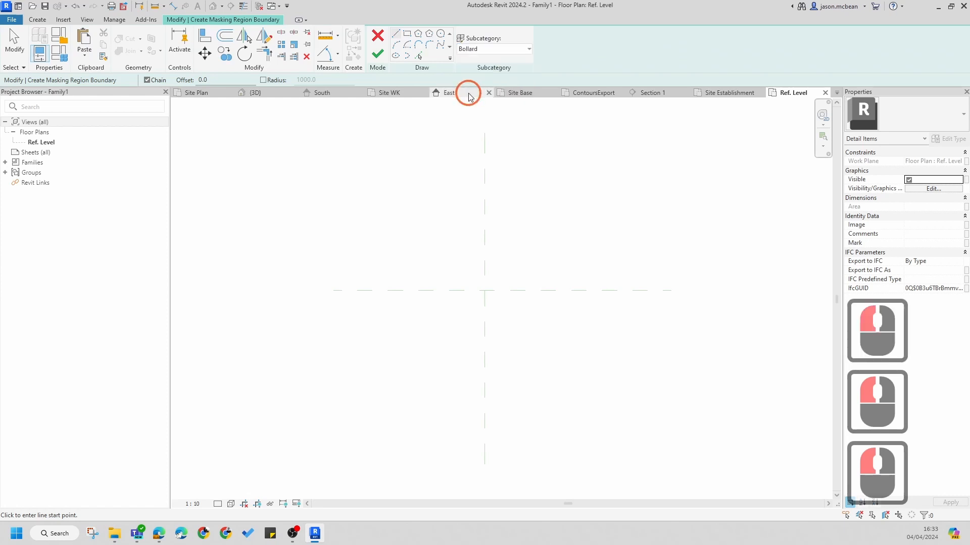
{"action": "left_click", "coordinate": [440, 34]}
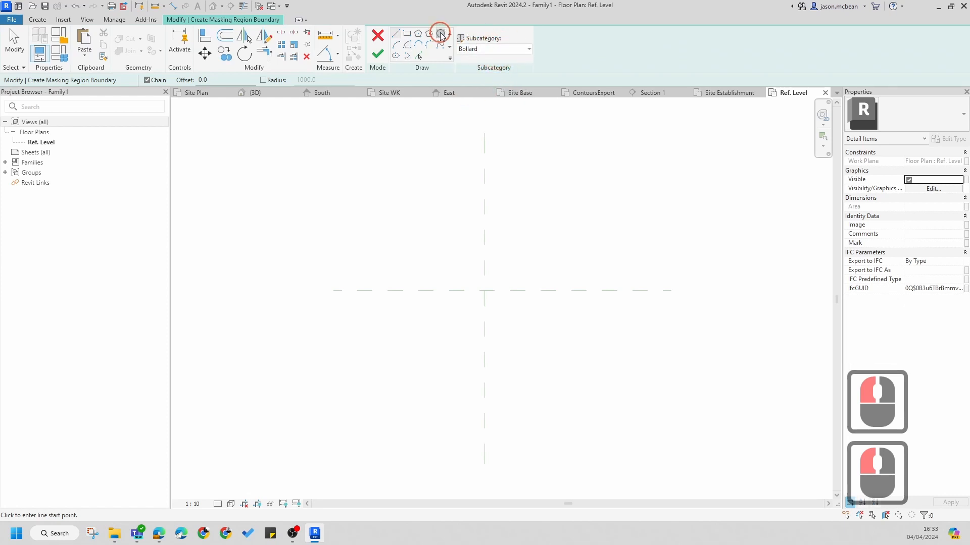
{"action": "left_click", "coordinate": [484, 290]}
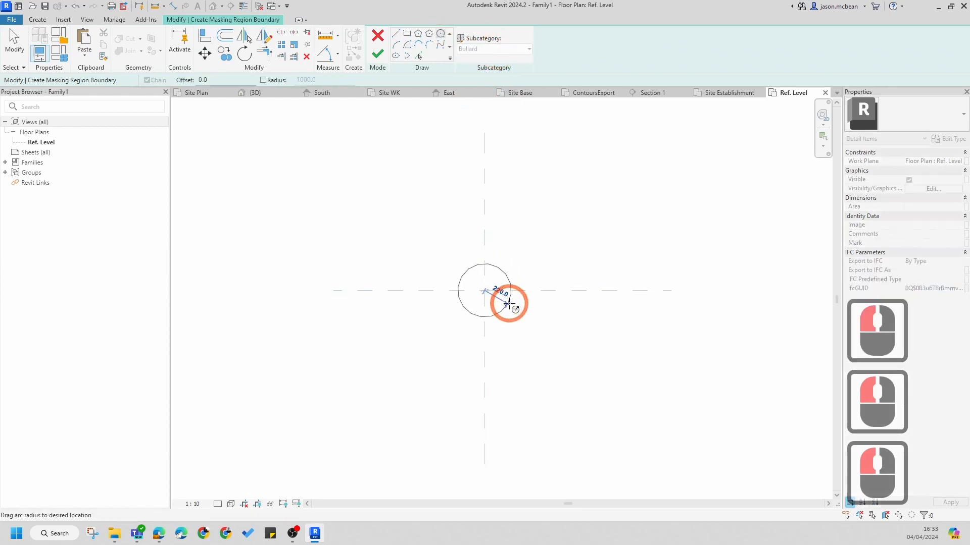
{"action": "type", "text": "150"}
{"action": "key", "text": "Return"}
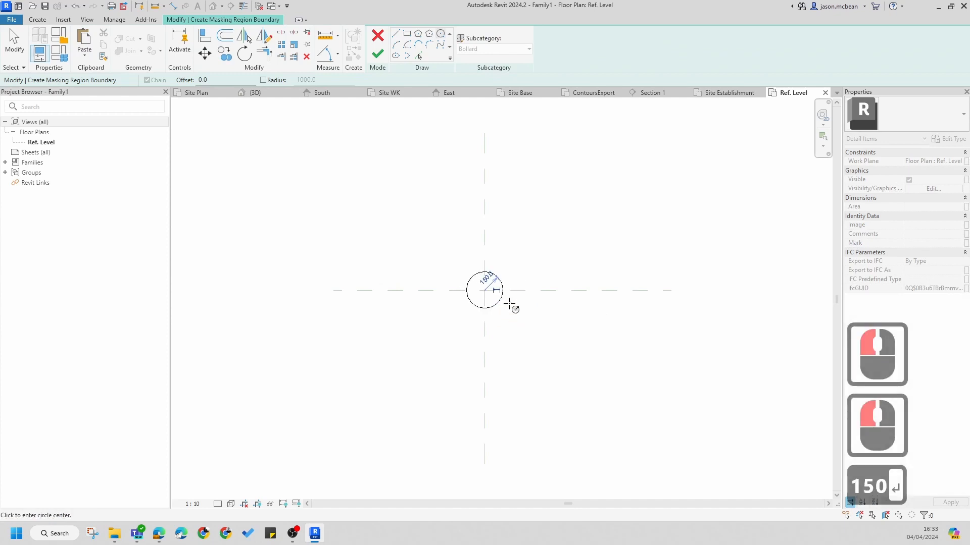
Set the boundary circle's radius to 75
{"action": "scroll", "coordinate": [510, 303], "scroll_direction": "up", "scroll_amount": 13}
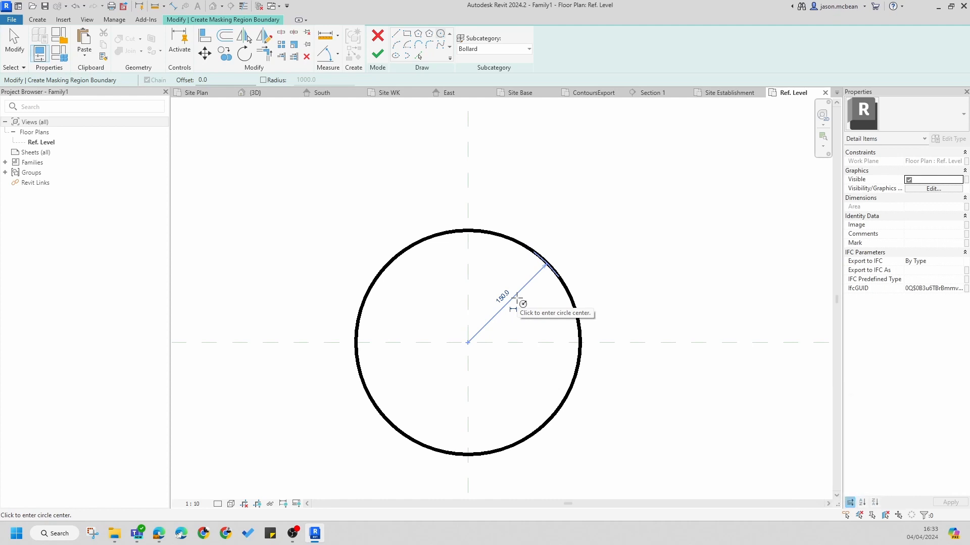
{"action": "left_click", "coordinate": [501, 297]}
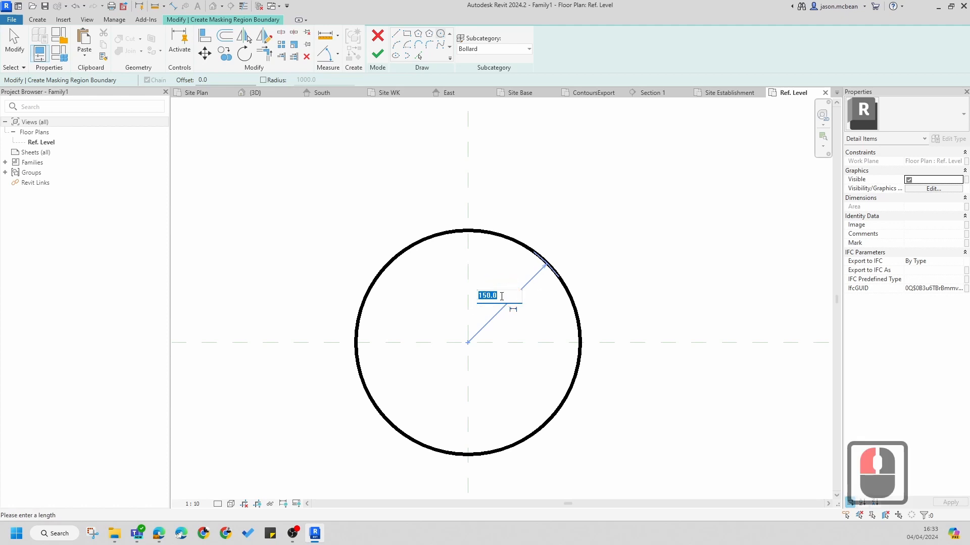
{"action": "type", "text": "7"}
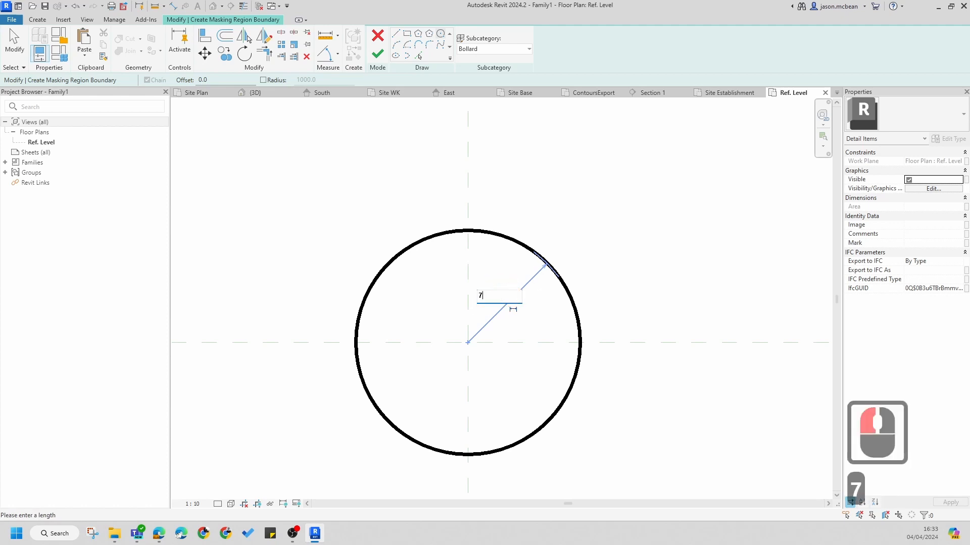
{"action": "type", "text": "5"}
{"action": "key", "text": "Return"}
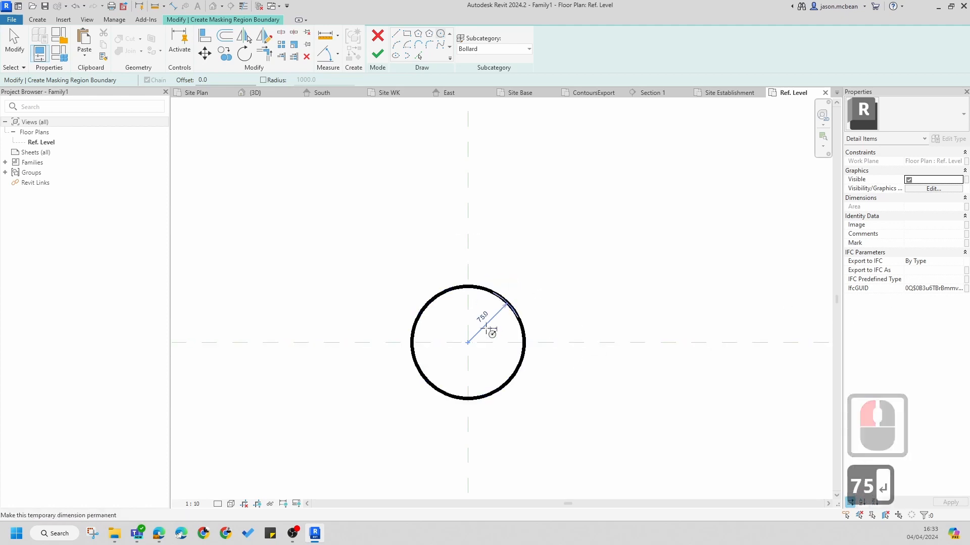
{"action": "scroll", "coordinate": [530, 333], "scroll_direction": "down", "scroll_amount": 6}
{"action": "key", "text": "Escape"}
{"action": "key", "text": "Escape"}
{"action": "scroll", "coordinate": [564, 353], "scroll_direction": "down", "scroll_amount": 8}
{"action": "key", "text": "Escape"}
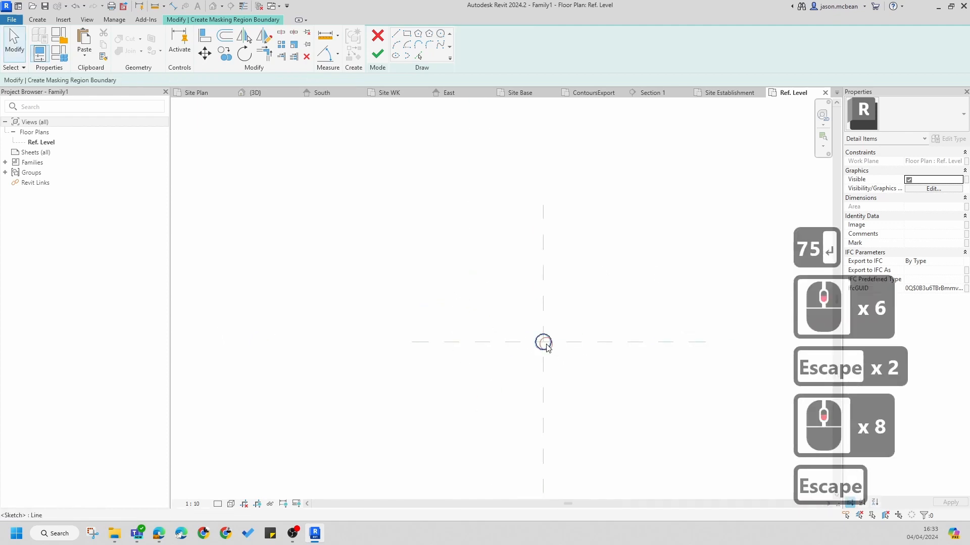
Turn on the centre mark for the boundary circle
{"action": "left_click", "coordinate": [563, 355]}
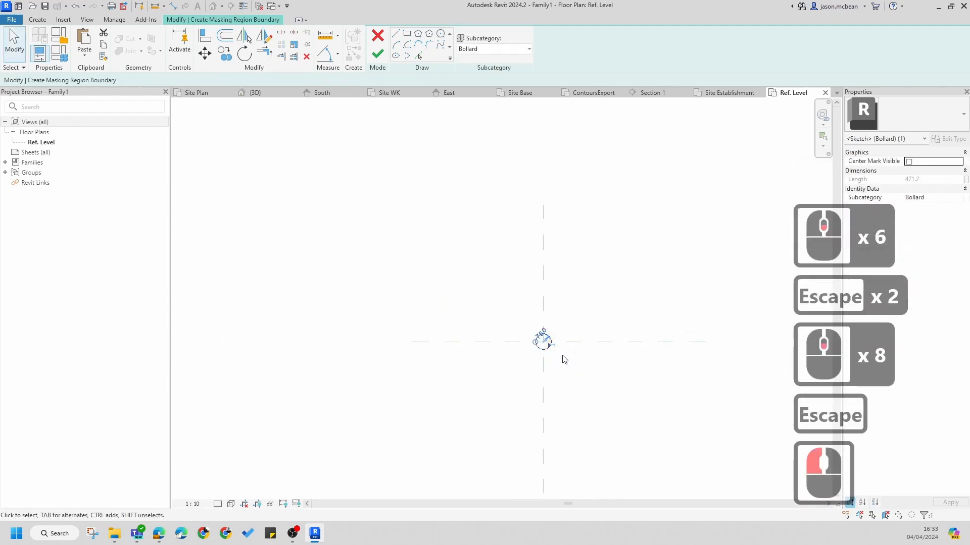
{"action": "scroll", "coordinate": [564, 360], "scroll_direction": "up", "scroll_amount": 11}
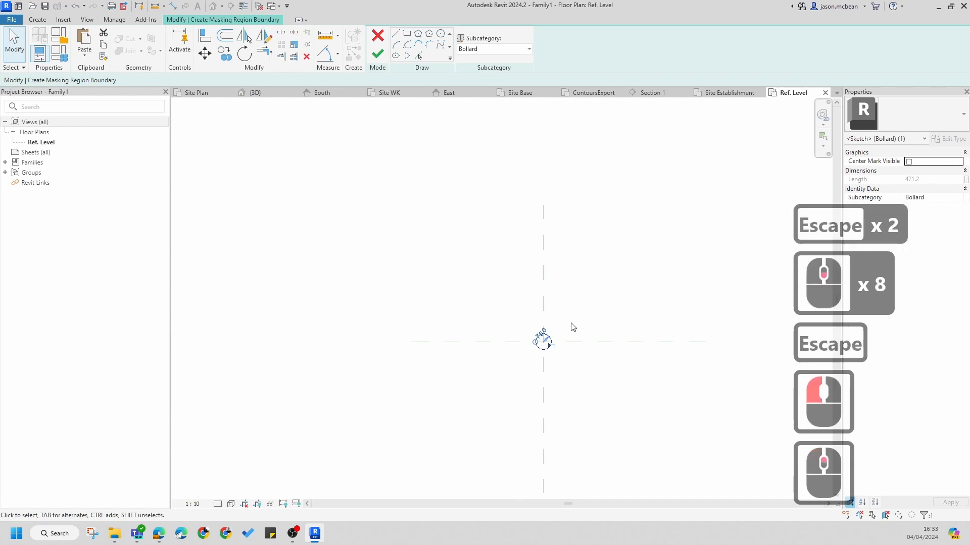
{"action": "key", "text": "Escape"}
{"action": "left_click", "coordinate": [595, 329]}
{"action": "middle_click_drag", "start_coordinate": [502, 339], "coordinate": [420, 237]}
{"action": "key", "text": "Escape"}
{"action": "left_click", "coordinate": [435, 277]}
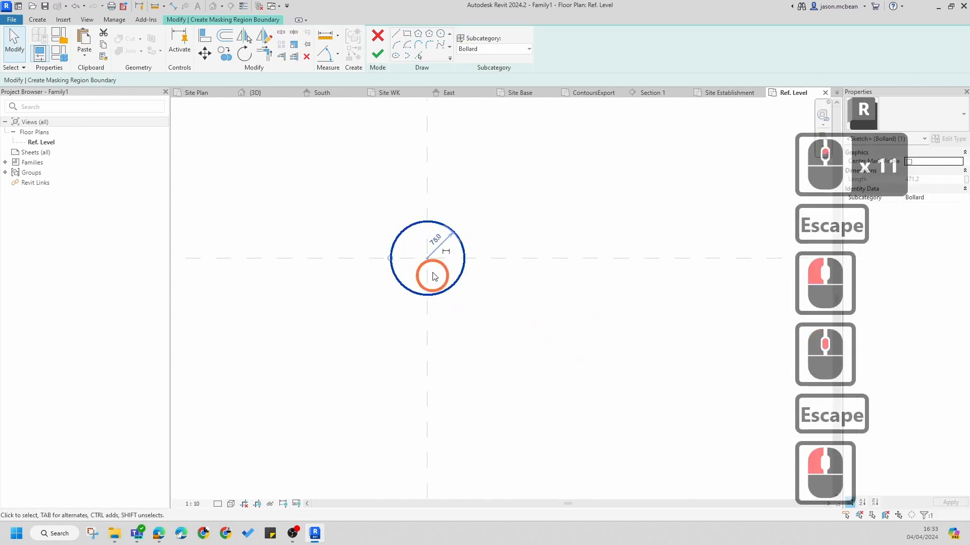
{"action": "scroll", "coordinate": [427, 261], "scroll_direction": "up", "scroll_amount": 7}
{"action": "left_click", "coordinate": [526, 316]}
{"action": "key", "text": "Escape"}
{"action": "left_click", "coordinate": [526, 316]}
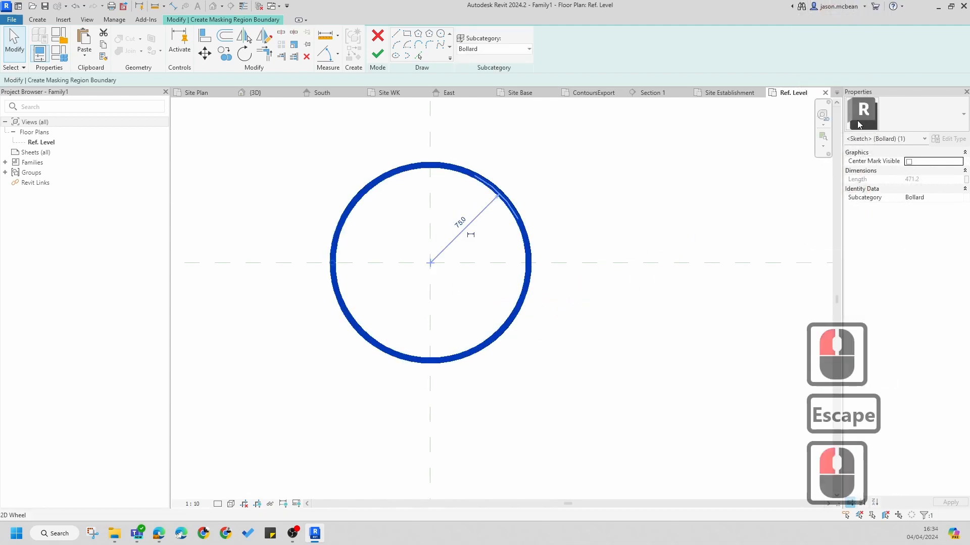
{"action": "left_click", "coordinate": [908, 162]}
{"action": "left_click", "coordinate": [909, 162]}
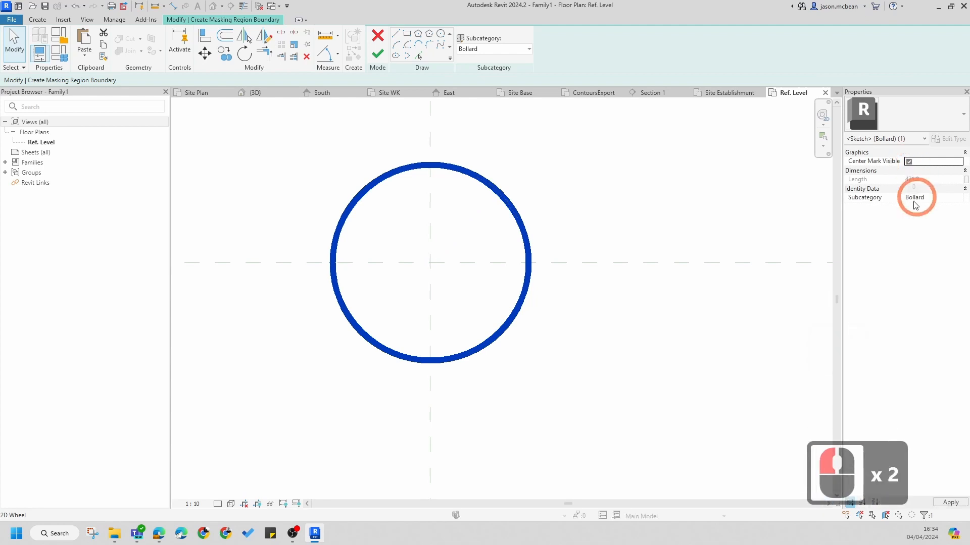
{"action": "left_click", "coordinate": [505, 337]}
{"action": "scroll", "coordinate": [506, 338], "scroll_direction": "down", "scroll_amount": 6}
{"action": "key", "text": "Escape"}
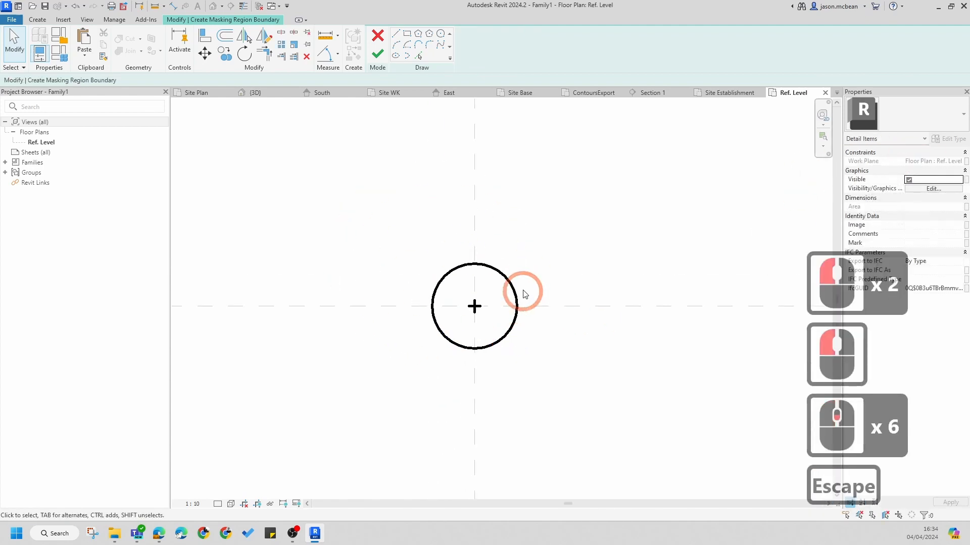
Align the circle's centre mark to the vertical and horizontal reference planes and lock both alignments
{"action": "key", "text": "a"}
{"action": "key", "text": "l"}
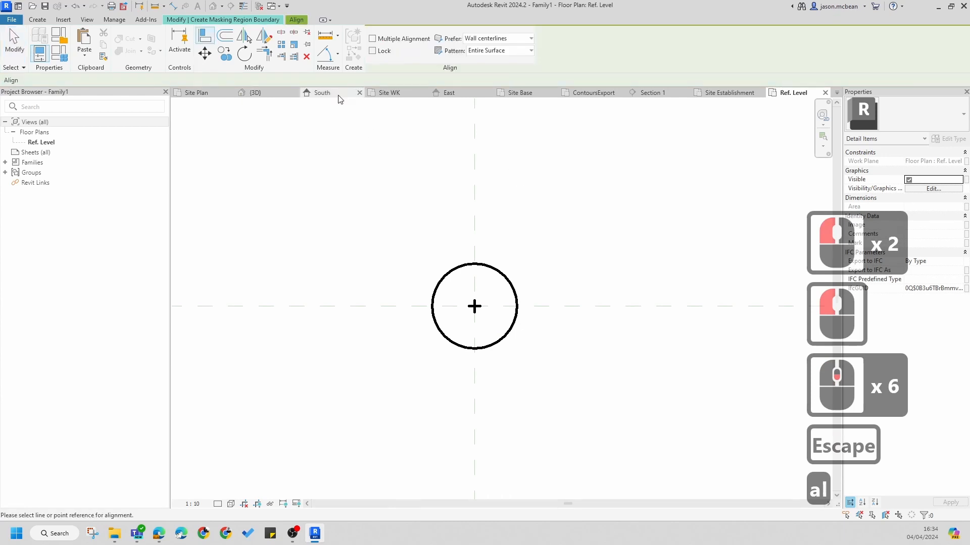
{"action": "key", "text": "Escape"}
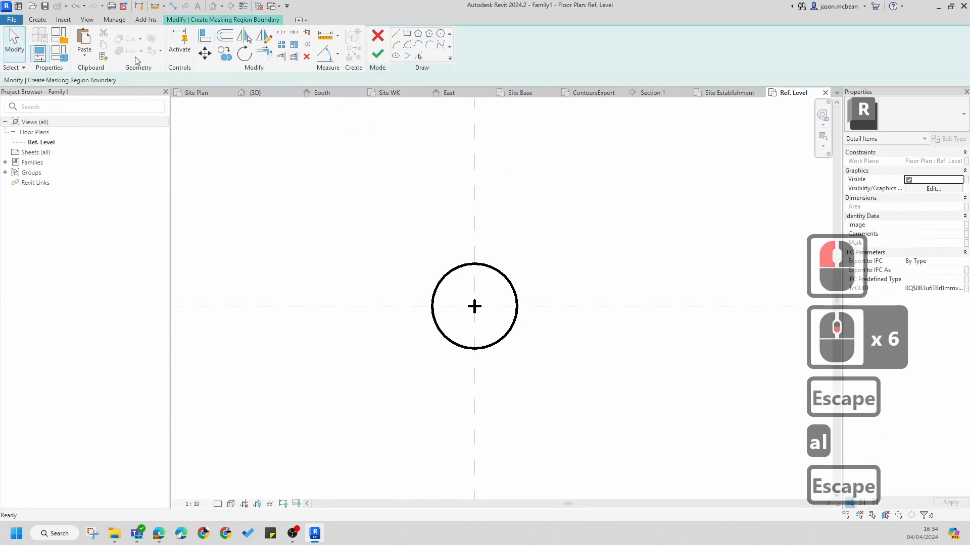
{"action": "left_click", "coordinate": [204, 35]}
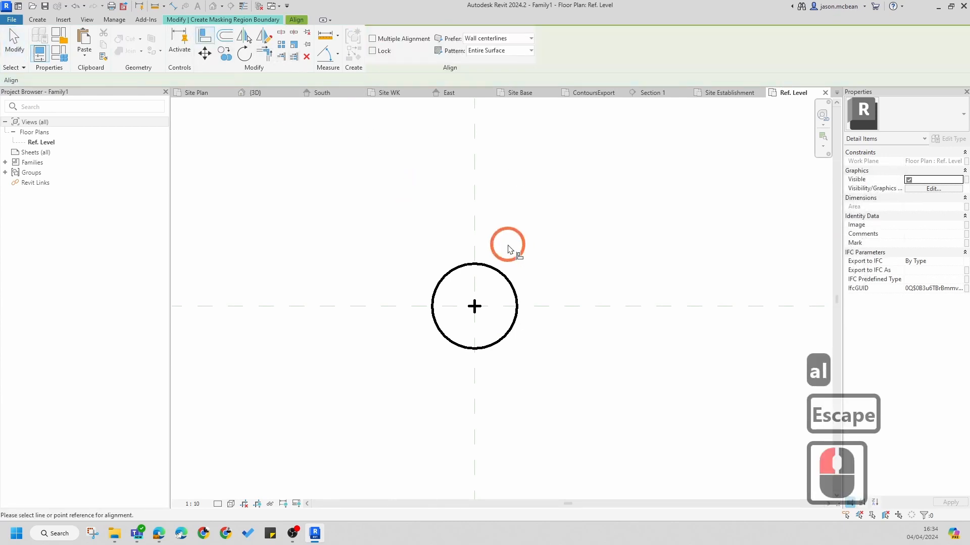
{"action": "left_click", "coordinate": [479, 240]}
{"action": "left_click", "coordinate": [471, 313]}
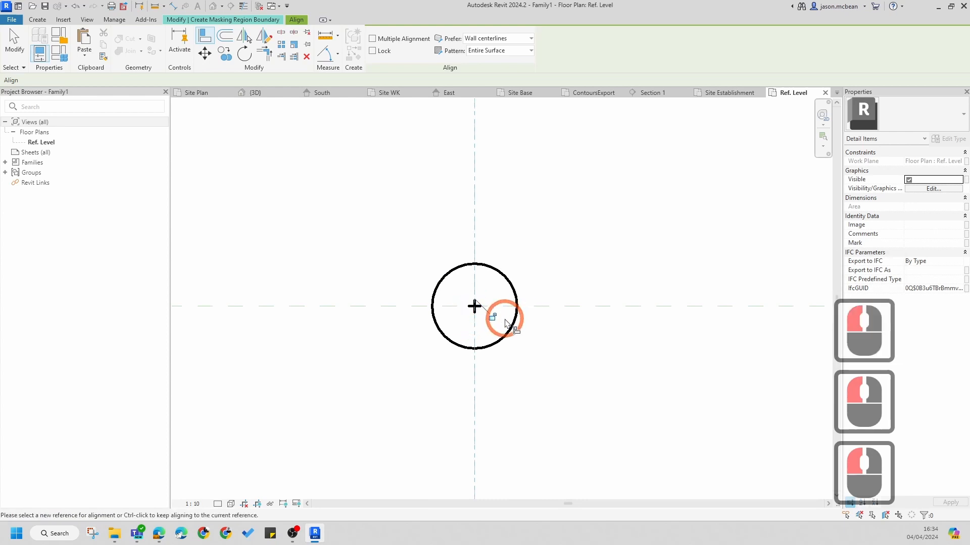
{"action": "left_click", "coordinate": [551, 306]}
{"action": "left_click", "coordinate": [475, 307]}
{"action": "left_click", "coordinate": [483, 308]}
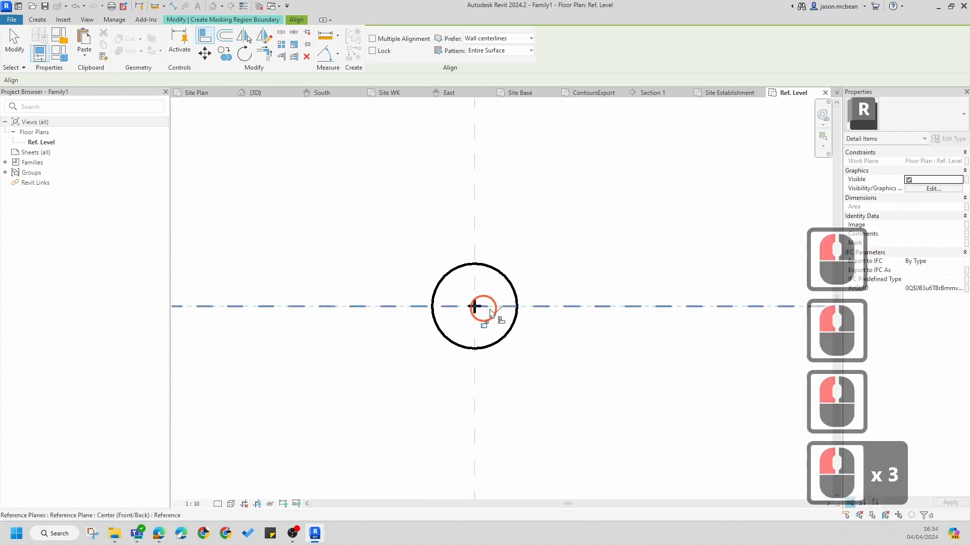
{"action": "left_click", "coordinate": [486, 323]}
{"action": "scroll", "coordinate": [484, 326], "scroll_direction": "down", "scroll_amount": 6}
{"action": "key", "text": "Escape"}
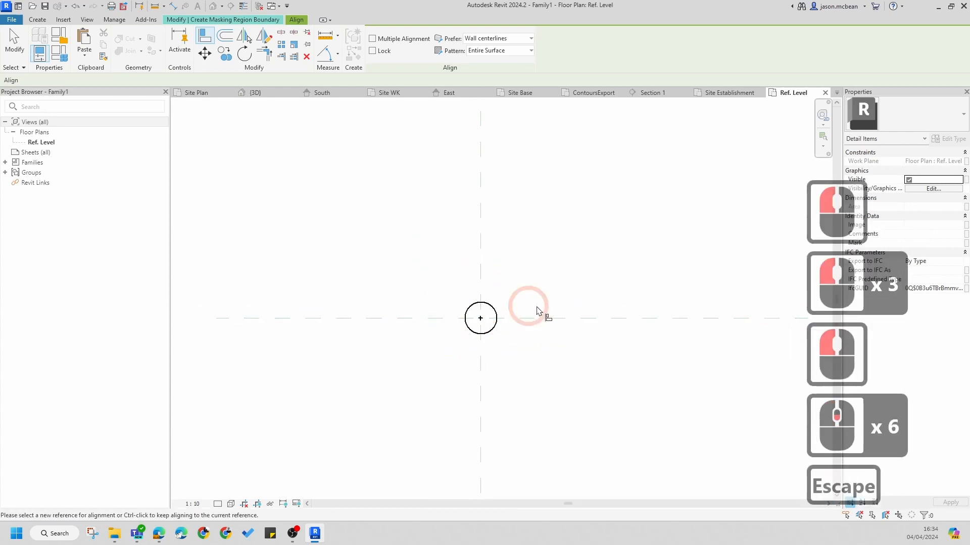
{"action": "key", "text": "Escape"}
Check the circle's alignment locks and convert its temporary radius dimension into a permanent one
{"action": "left_click", "coordinate": [497, 324]}
{"action": "scroll", "coordinate": [492, 324], "scroll_direction": "up", "scroll_amount": 8}
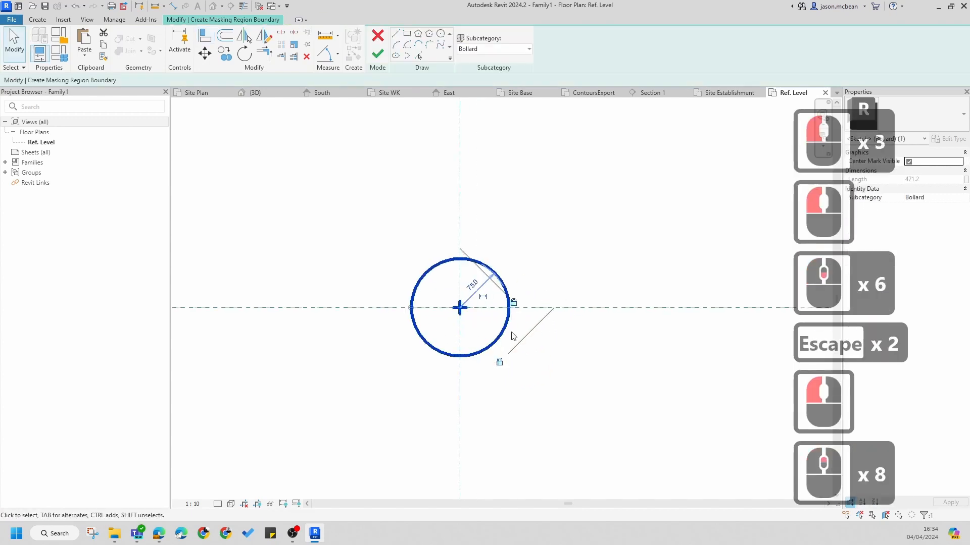
{"action": "scroll", "coordinate": [511, 334], "scroll_direction": "up", "scroll_amount": 4}
{"action": "key", "text": "Escape"}
{"action": "scroll", "coordinate": [520, 314], "scroll_direction": "down", "scroll_amount": 6}
{"action": "left_click", "coordinate": [507, 275]}
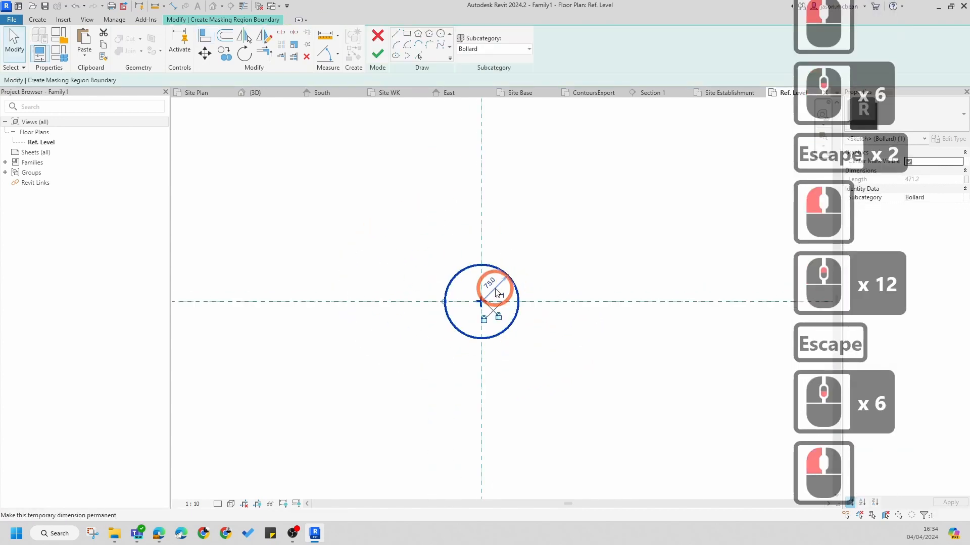
{"action": "left_click", "coordinate": [496, 288]}
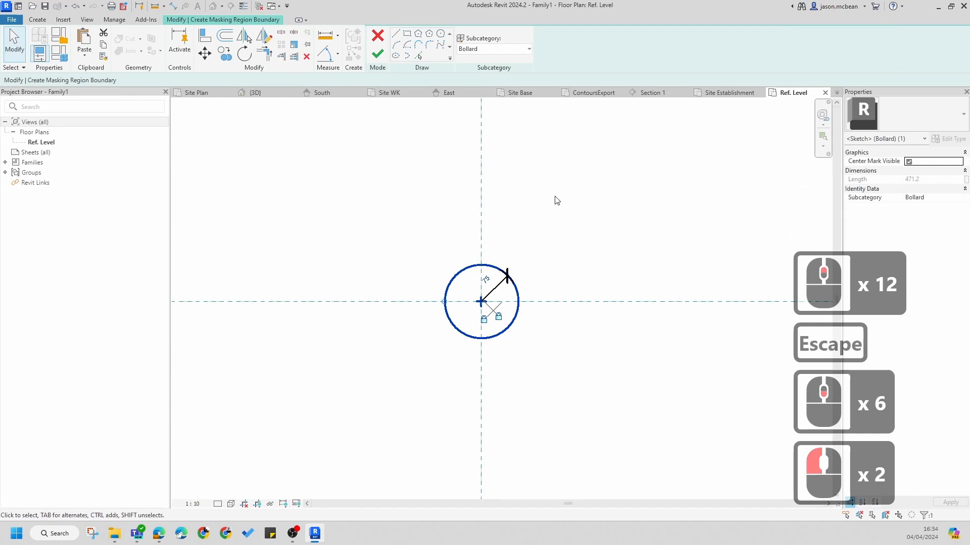
{"action": "left_click", "coordinate": [346, 158]}
Try to assign a label named Rad to the circle's radius dimension from the existing labels
{"action": "left_click", "coordinate": [493, 287]}
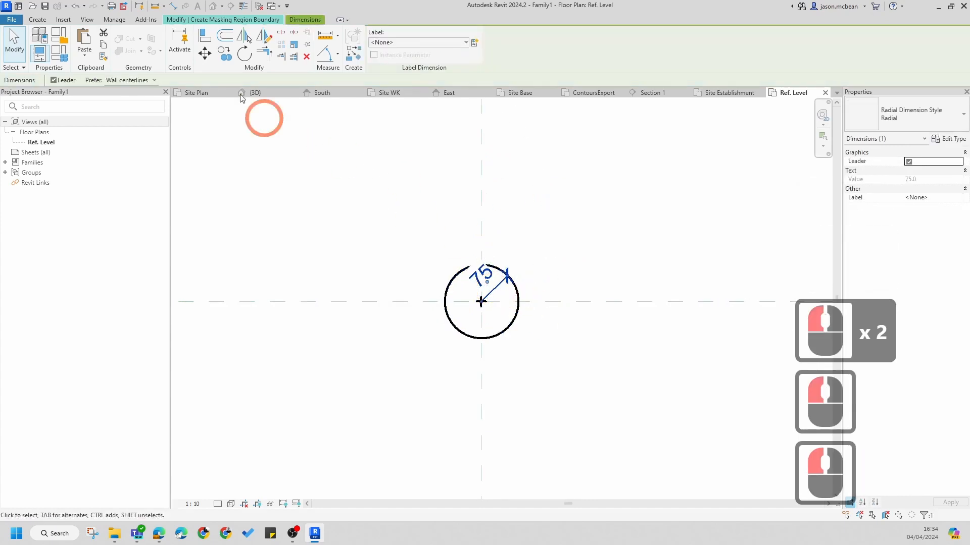
{"action": "left_click", "coordinate": [461, 42]}
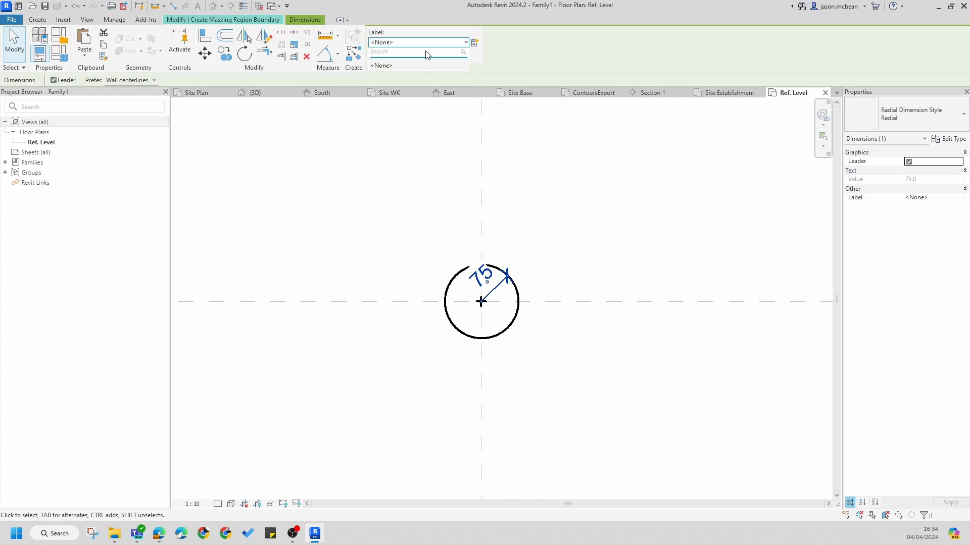
{"action": "left_click", "coordinate": [404, 52]}
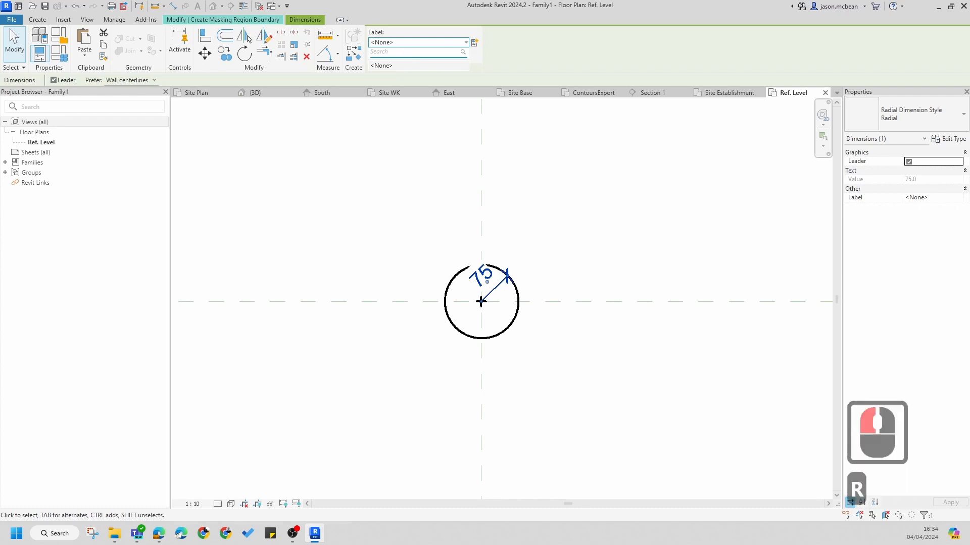
{"action": "type", "text": "Rad"}
{"action": "key", "text": "Return"}
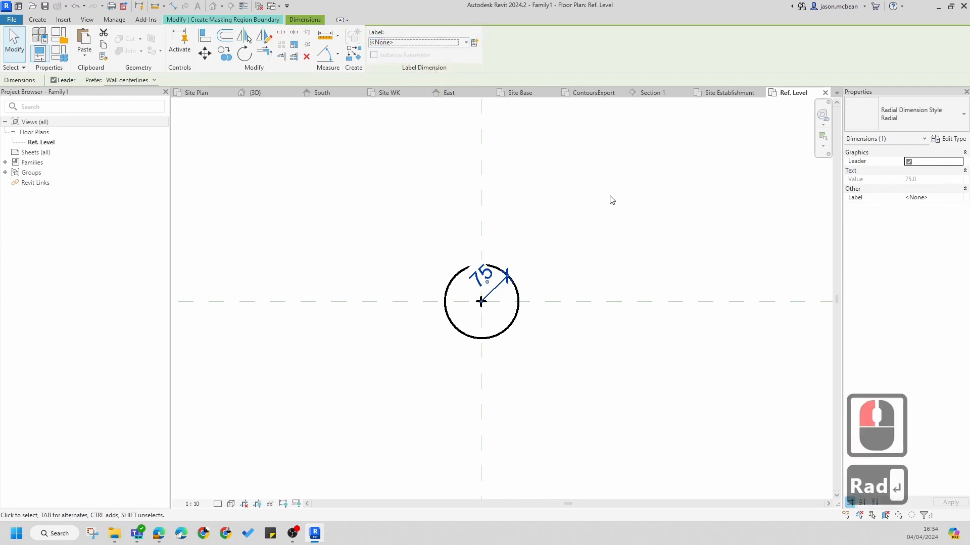
{"action": "left_click", "coordinate": [610, 197]}
Label the circle's radius dimension with a new family type parameter named Rad, grouped under Dimensions
{"action": "left_click", "coordinate": [493, 277]}
{"action": "left_click", "coordinate": [433, 69]}
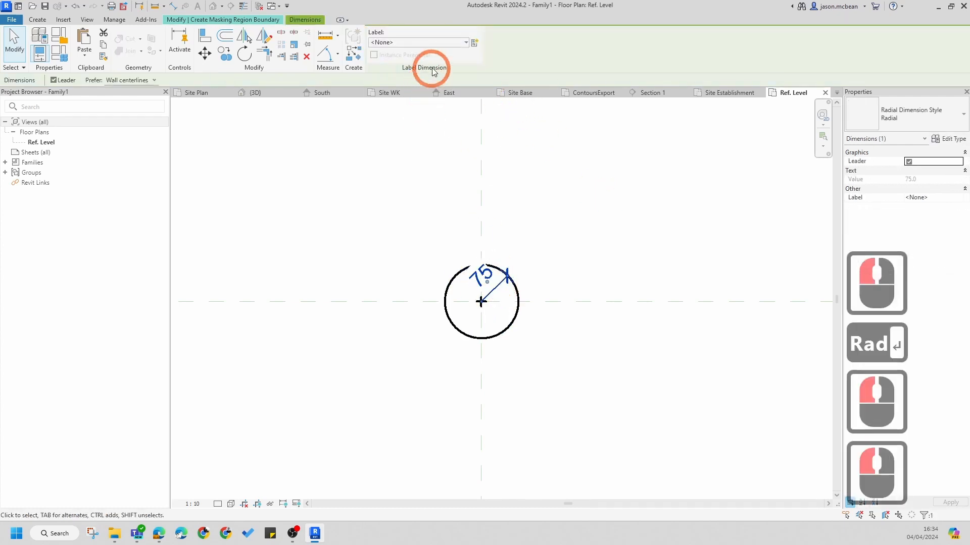
{"action": "left_click", "coordinate": [435, 43]}
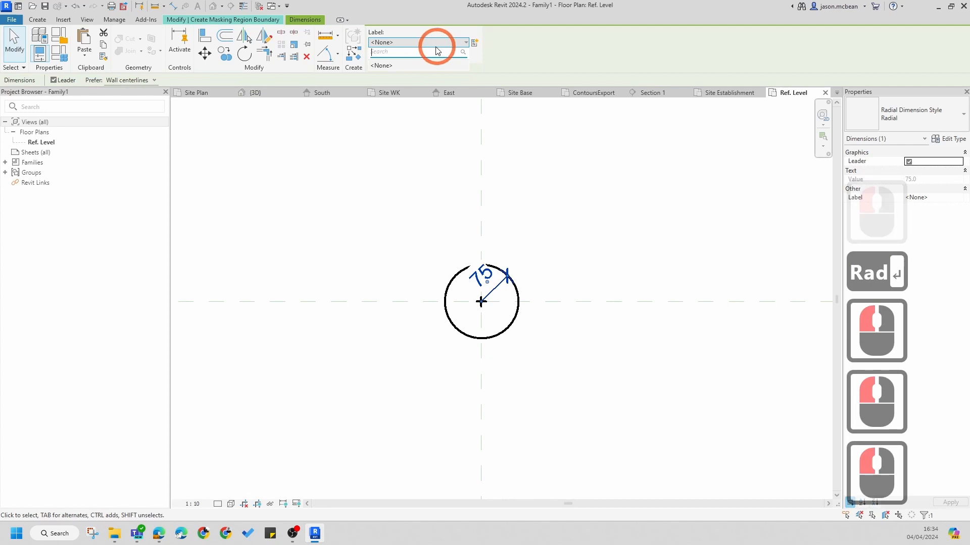
{"action": "left_click", "coordinate": [469, 43]}
{"action": "left_click", "coordinate": [511, 82]}
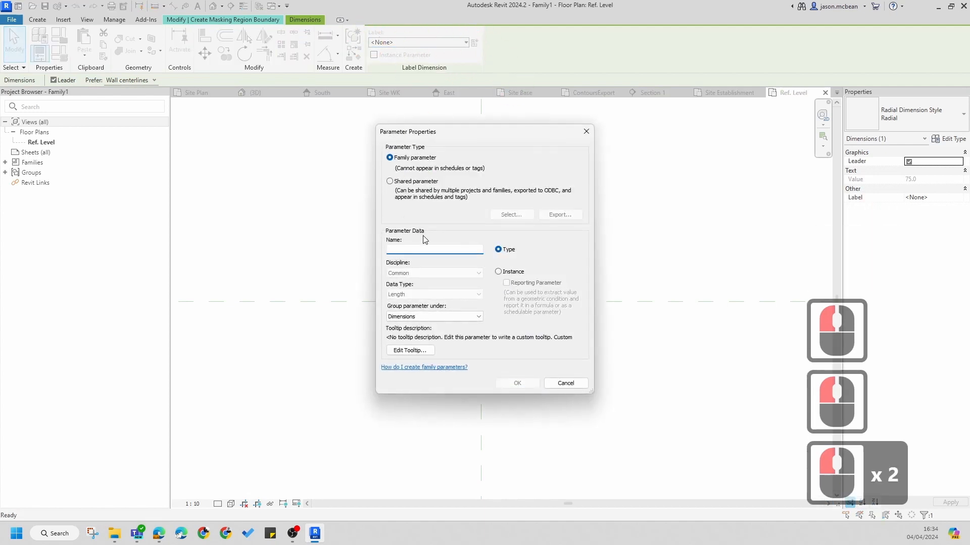
{"action": "type", "text": "rad"}
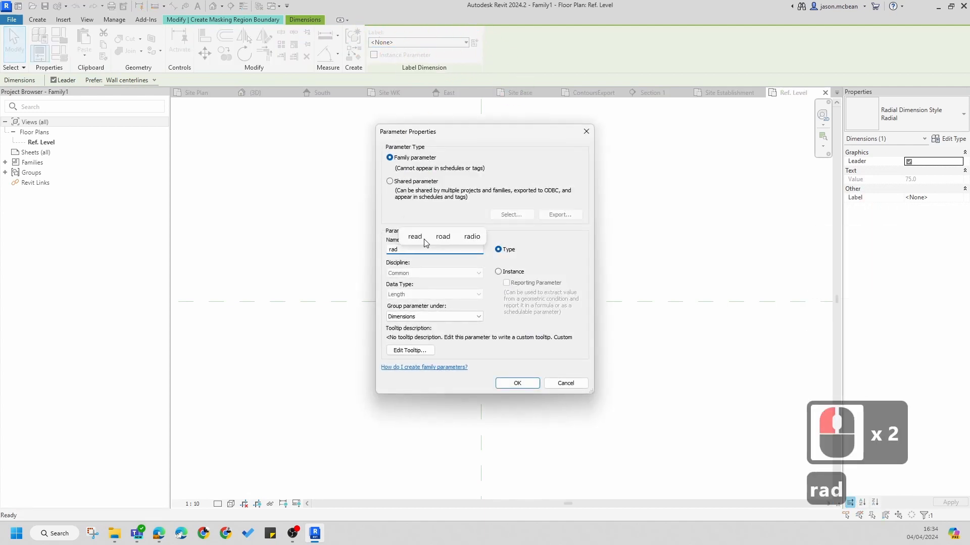
{"action": "key", "text": "BackSpace"}
{"action": "key", "text": "BackSpace"}
{"action": "type", "text": "Ra"}
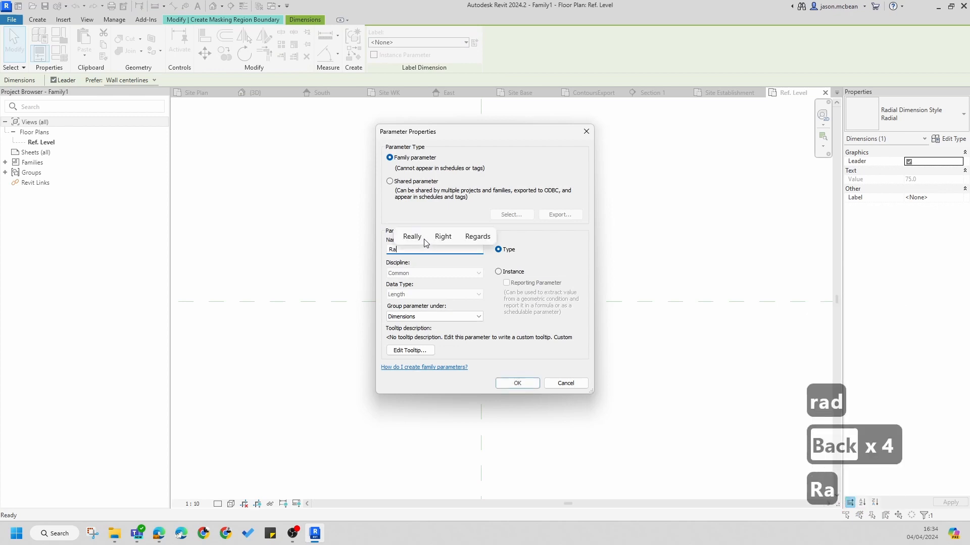
{"action": "left_click", "coordinate": [500, 384]}
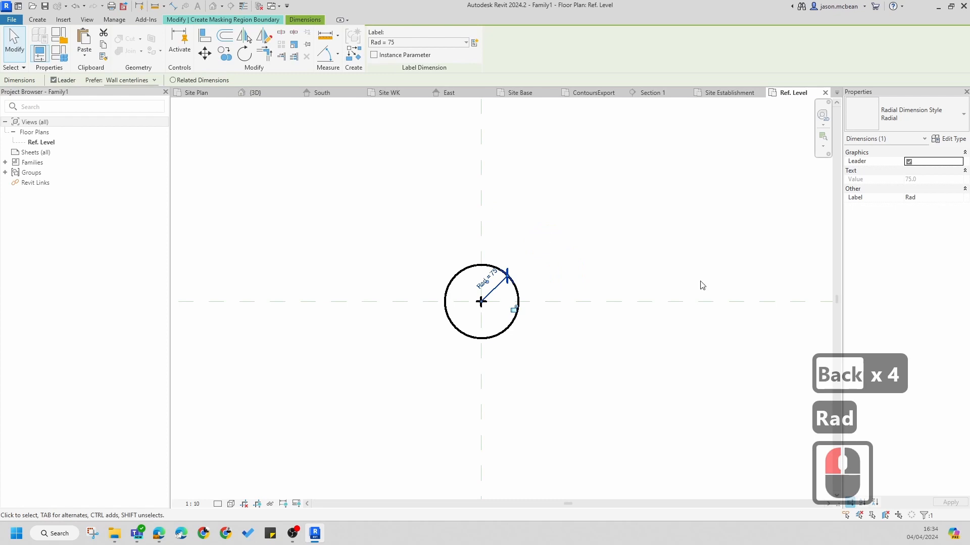
Finish the masking region boundary sketch of the labelled circle and select the completed region
{"action": "scroll", "coordinate": [589, 262], "scroll_direction": "down", "scroll_amount": 7}
{"action": "left_click", "coordinate": [597, 242]}
{"action": "key", "text": "Escape"}
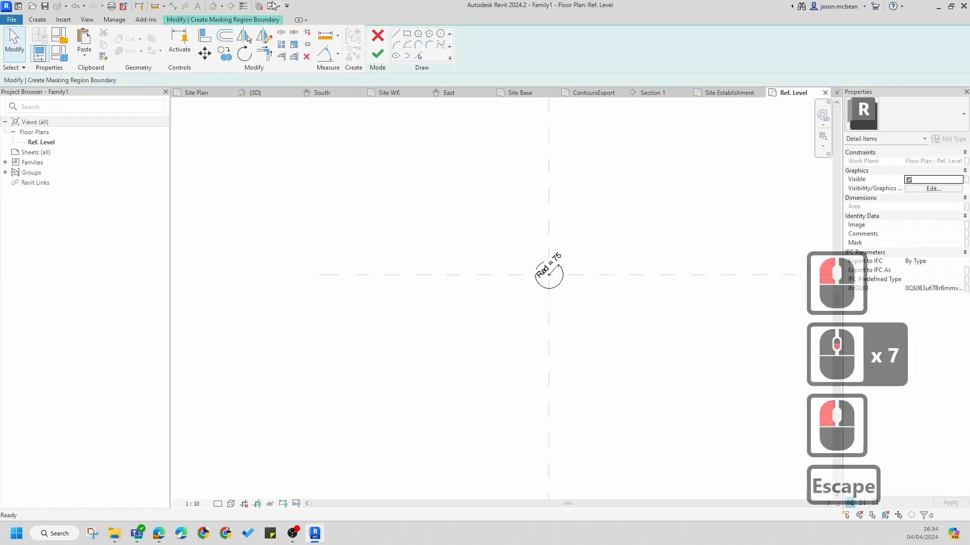
{"action": "left_click", "coordinate": [378, 53]}
{"action": "left_click", "coordinate": [571, 266]}
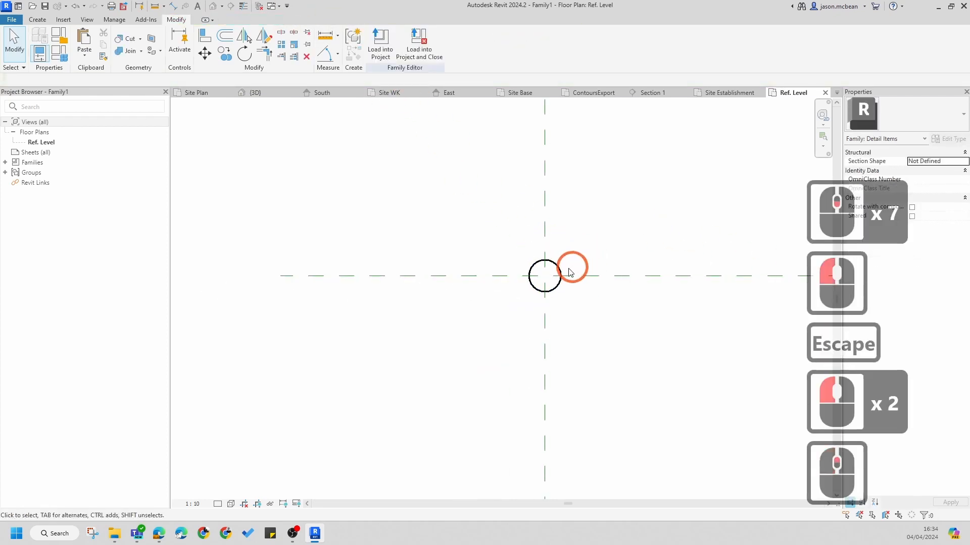
{"action": "scroll", "coordinate": [556, 273], "scroll_direction": "up", "scroll_amount": 4}
{"action": "left_click", "coordinate": [556, 275]}
{"action": "middle_click_drag", "start_coordinate": [507, 253], "coordinate": [418, 277]}
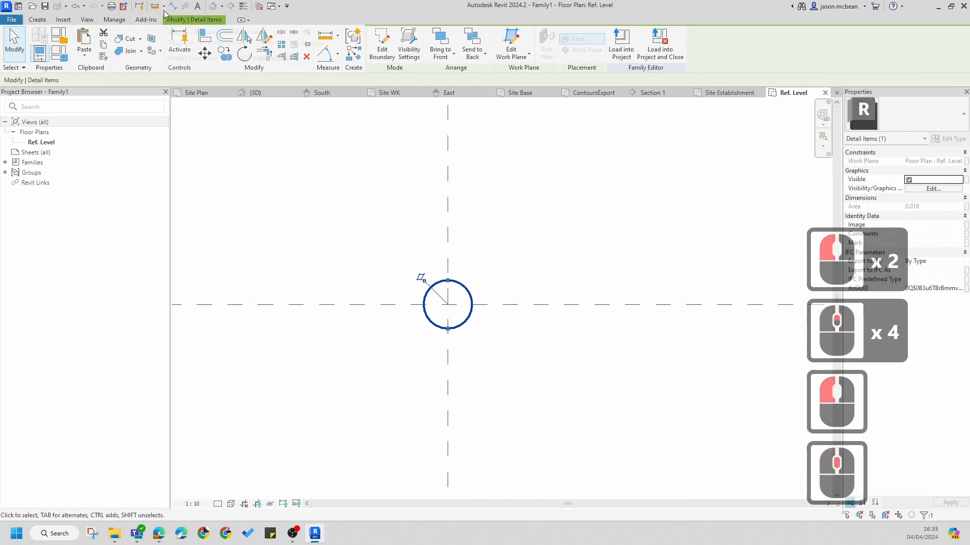
Create a family type named 150Dia for the 75 mm radius circle
{"action": "left_click", "coordinate": [60, 43]}
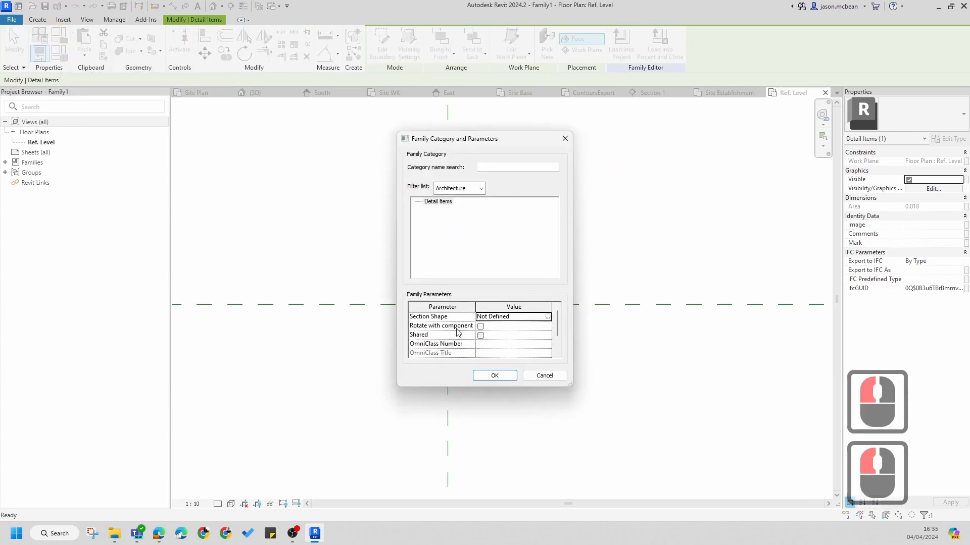
{"action": "left_click", "coordinate": [539, 375]}
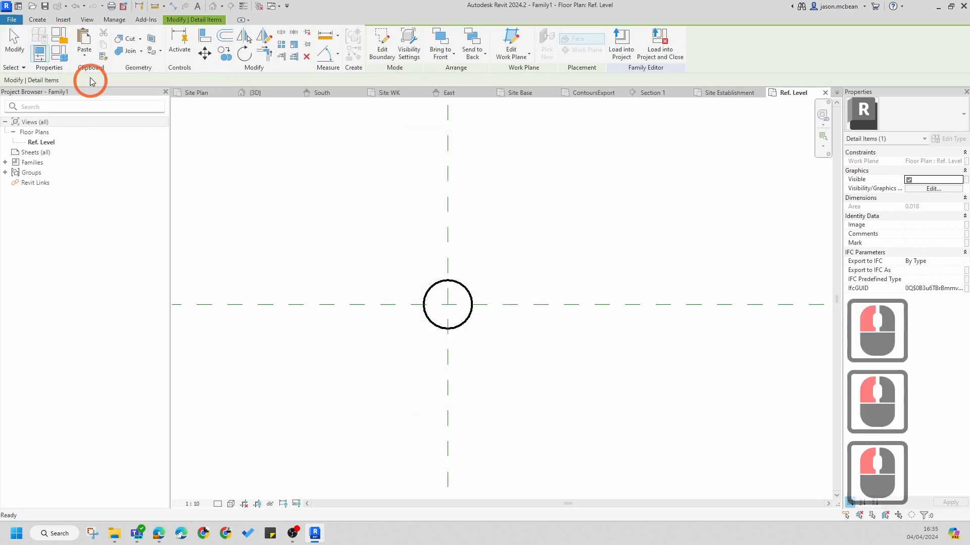
{"action": "left_click", "coordinate": [62, 59]}
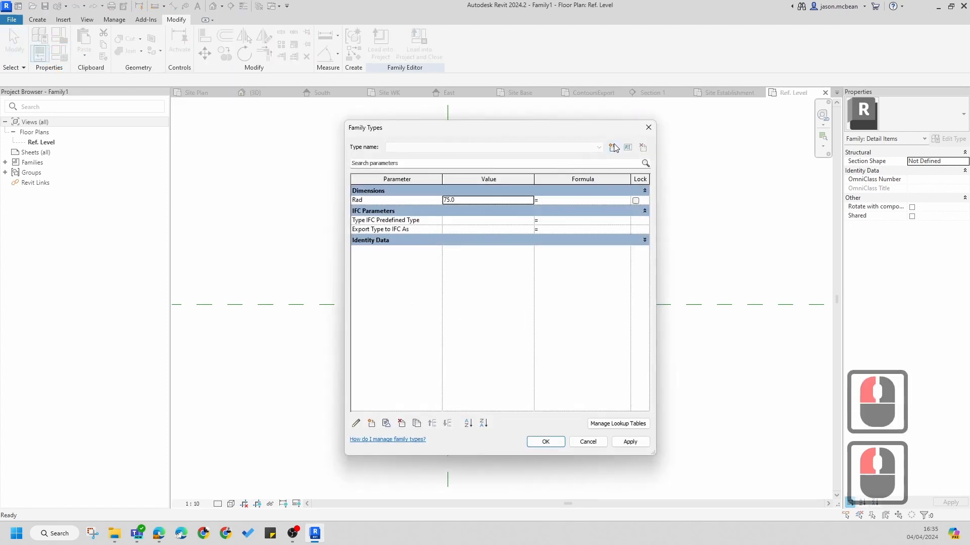
{"action": "left_click", "coordinate": [614, 148]}
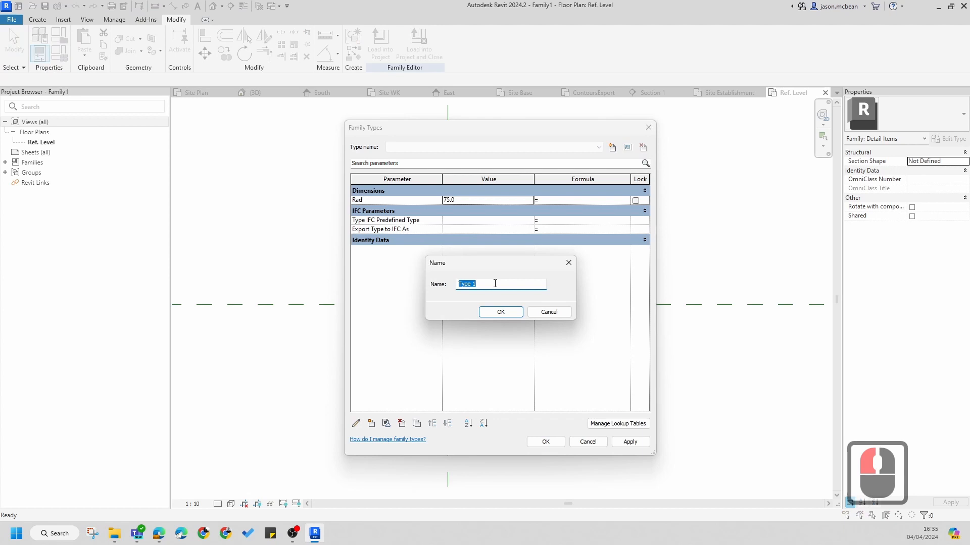
{"action": "type", "text": "Type"}
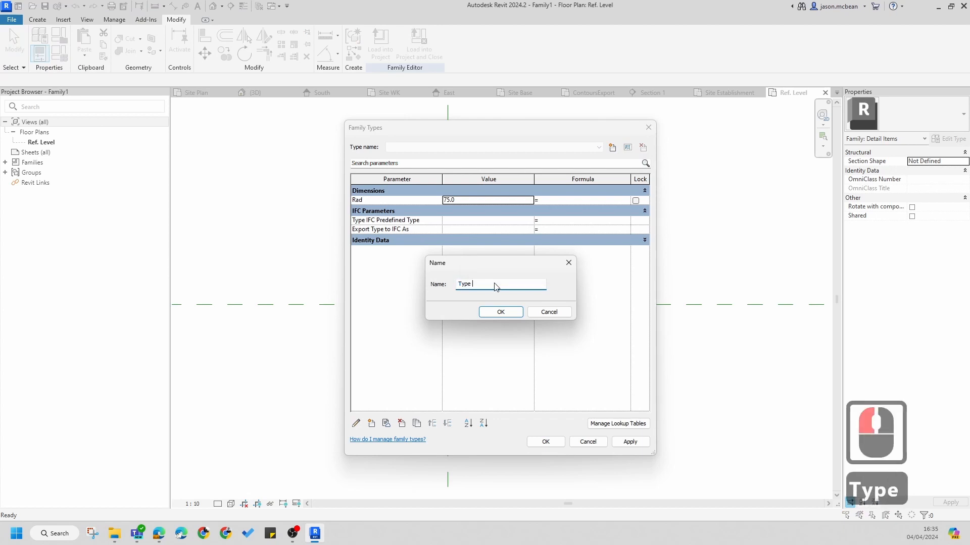
{"action": "key", "text": "BackSpace"}
{"action": "key", "text": "BackSpace"}
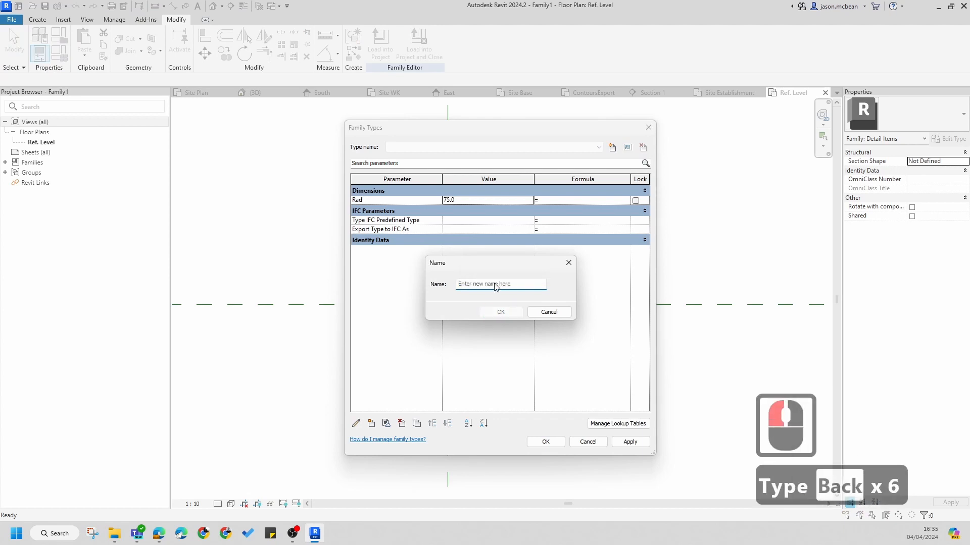
{"action": "type", "text": "150"}
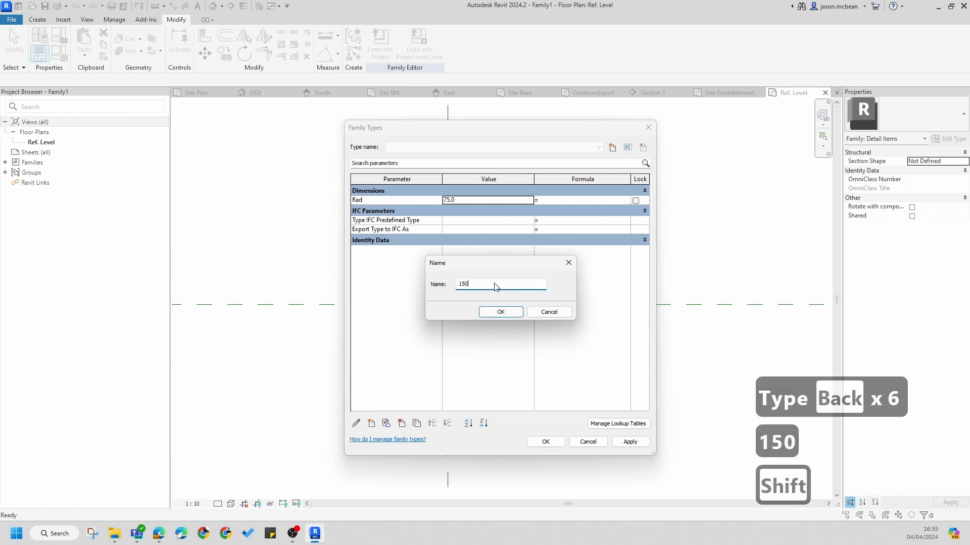
{"action": "type", "text": "Dia"}
{"action": "left_click", "coordinate": [505, 313]}
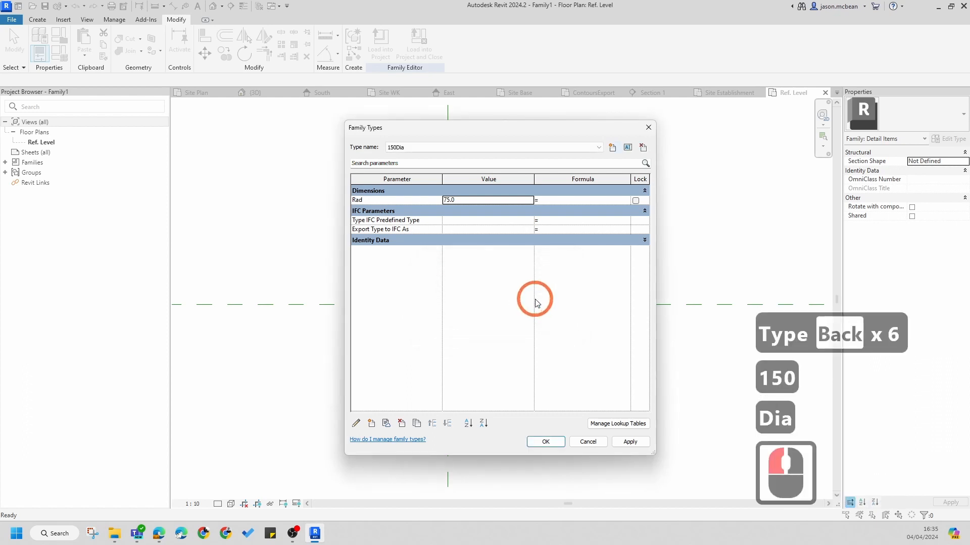
Add a second family type named 200Dia
{"action": "left_click", "coordinate": [612, 148]}
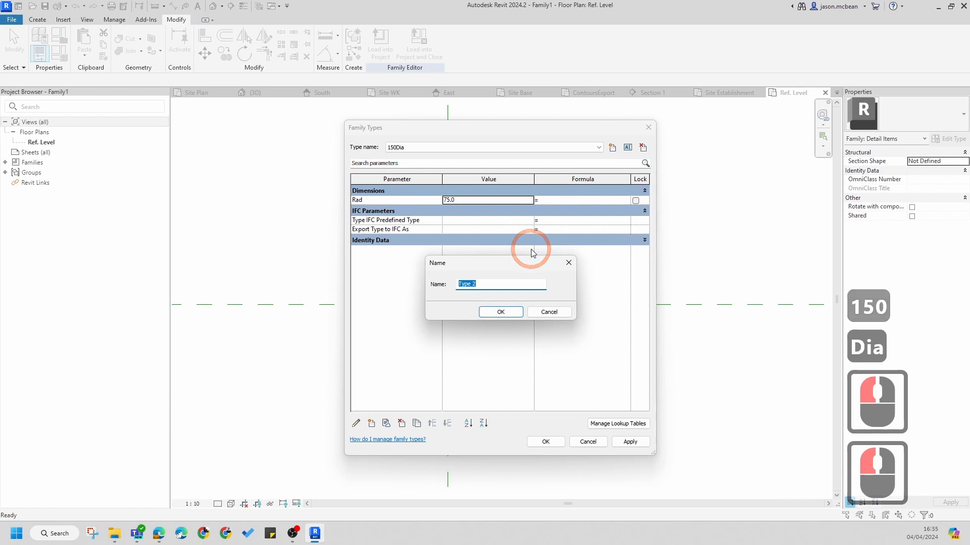
{"action": "type", "text": "200"}
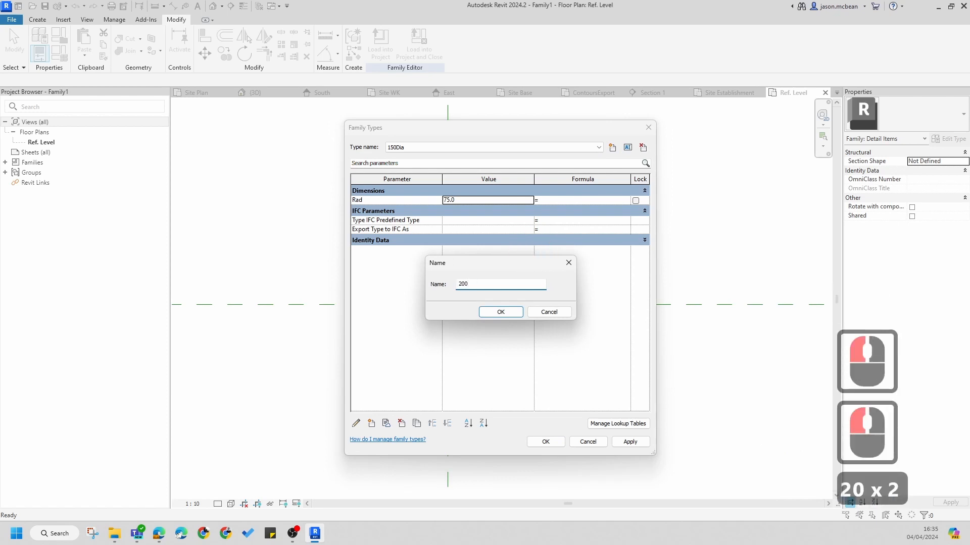
{"action": "type", "text": "Dia"}
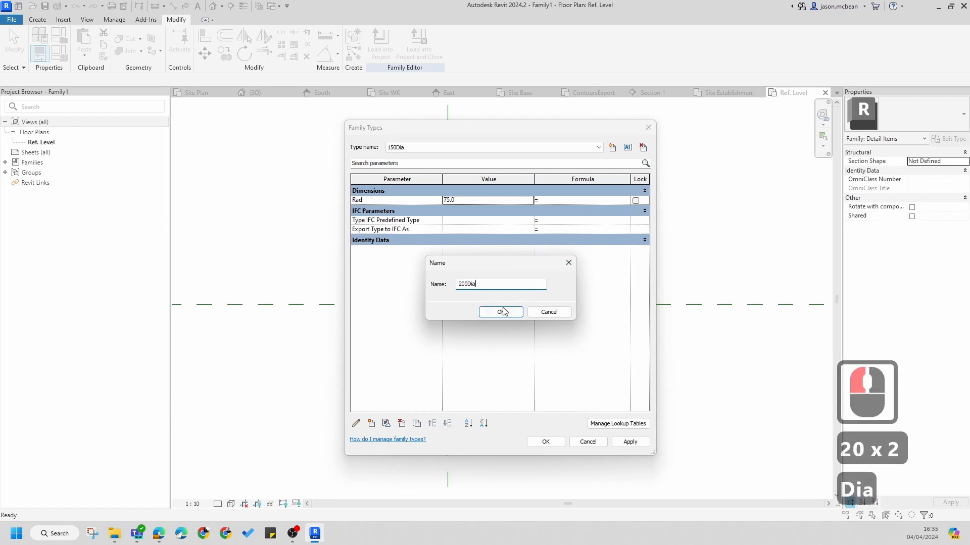
{"action": "left_click", "coordinate": [502, 312]}
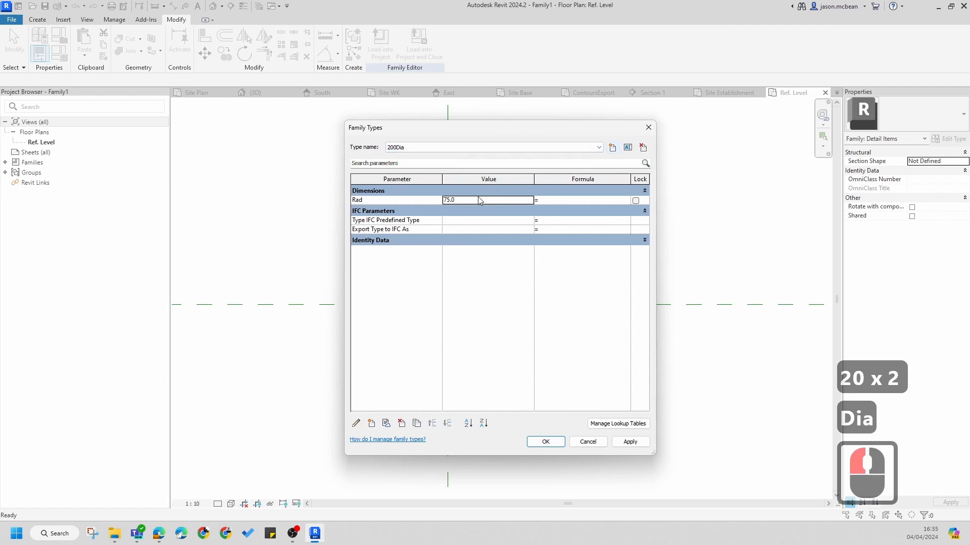
Set the Rad parameter of the 200Dia type to 100, apply it and check the resized circle
{"action": "double_click", "coordinate": [403, 148]}
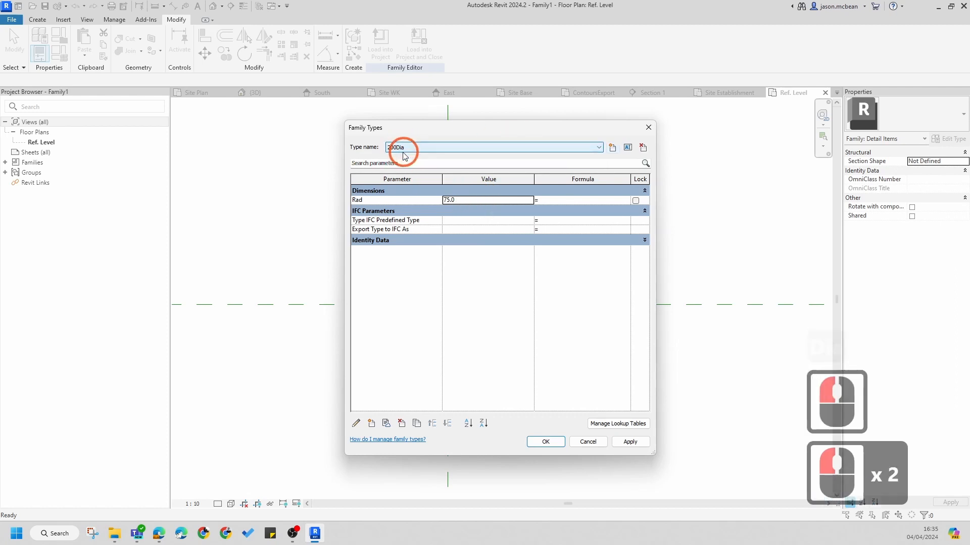
{"action": "left_click", "coordinate": [399, 146]}
{"action": "left_click", "coordinate": [466, 159]}
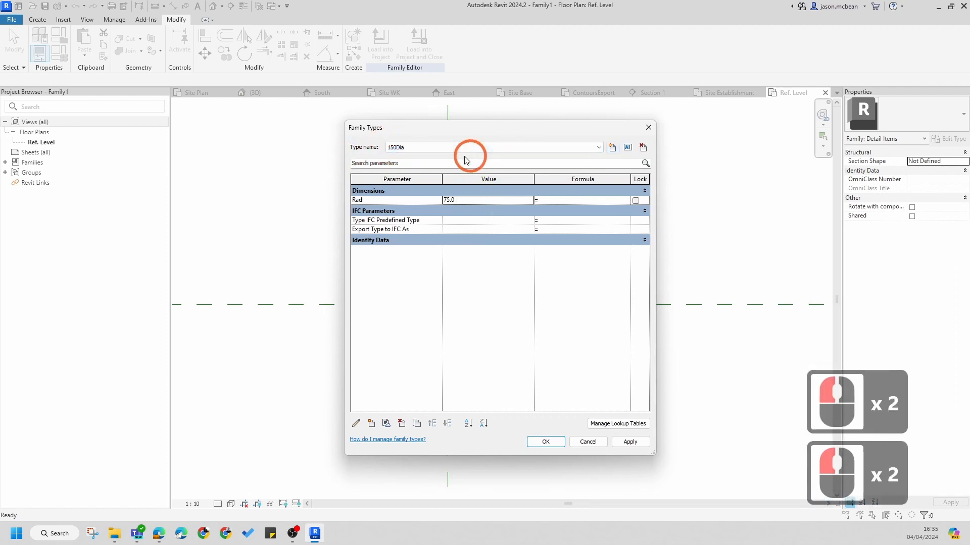
{"action": "left_click", "coordinate": [423, 147]}
{"action": "left_click", "coordinate": [413, 163]}
{"action": "double_click", "coordinate": [461, 200]}
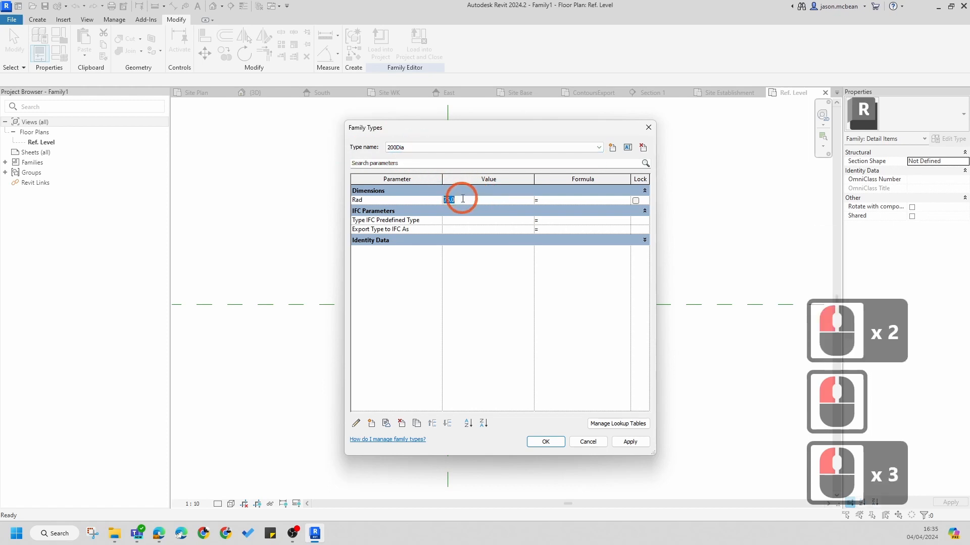
{"action": "type", "text": "100"}
{"action": "key", "text": "Return"}
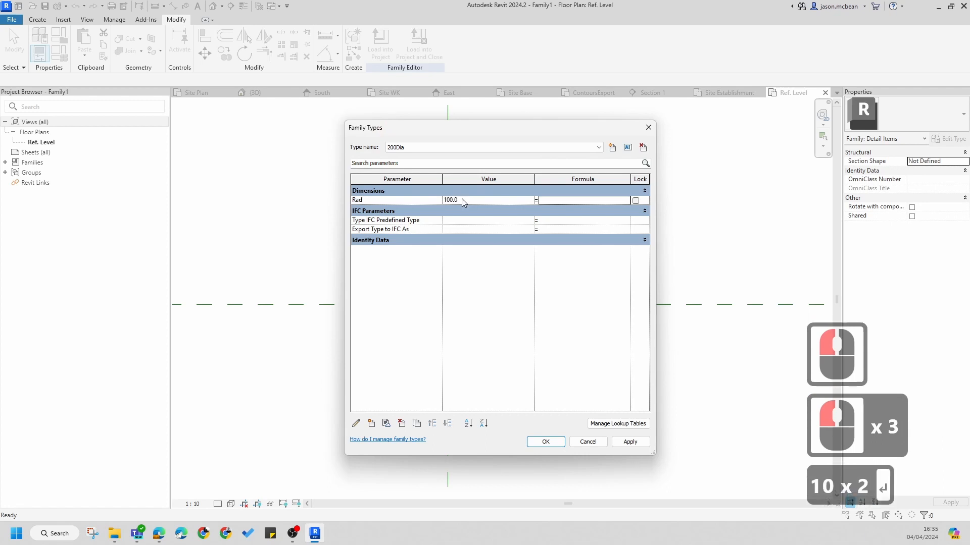
{"action": "left_click", "coordinate": [630, 443]}
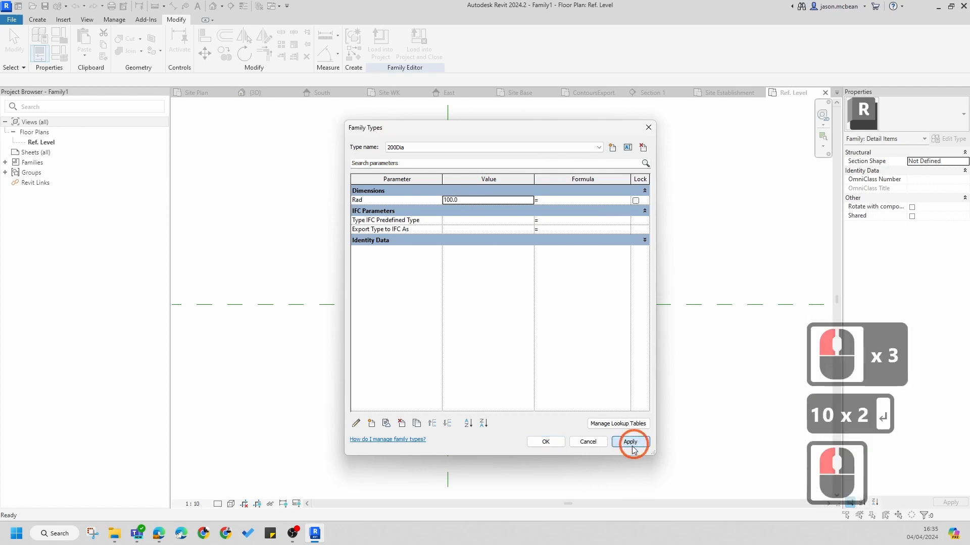
{"action": "left_click", "coordinate": [546, 442]}
{"action": "left_click", "coordinate": [468, 330]}
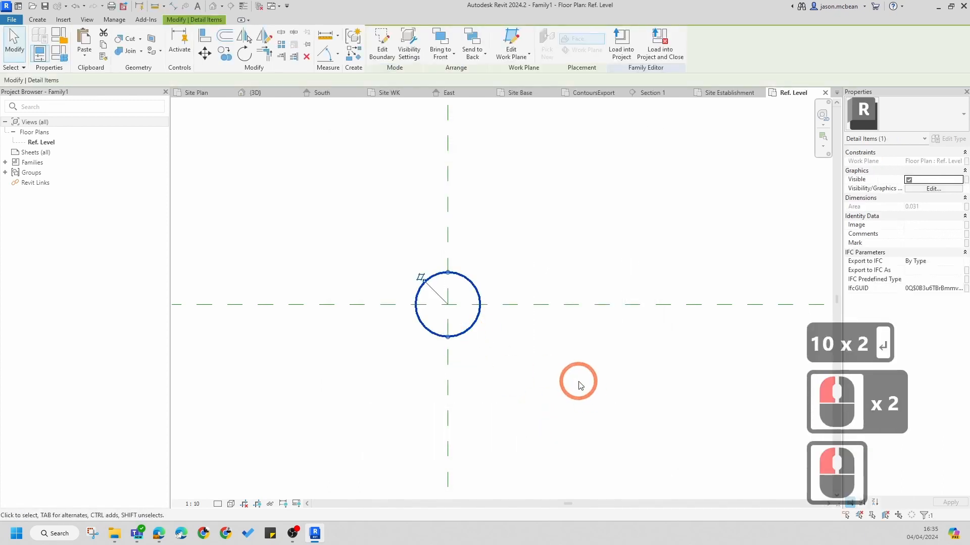
{"action": "left_click", "coordinate": [444, 346]}
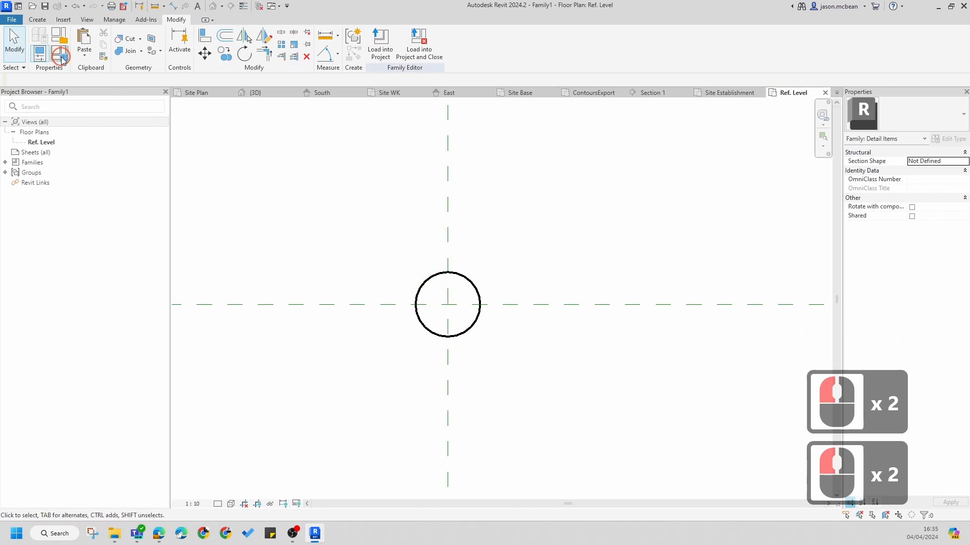
Switch the family's current type back to 150Dia and apply it to the circle
{"action": "left_click", "coordinate": [61, 57]}
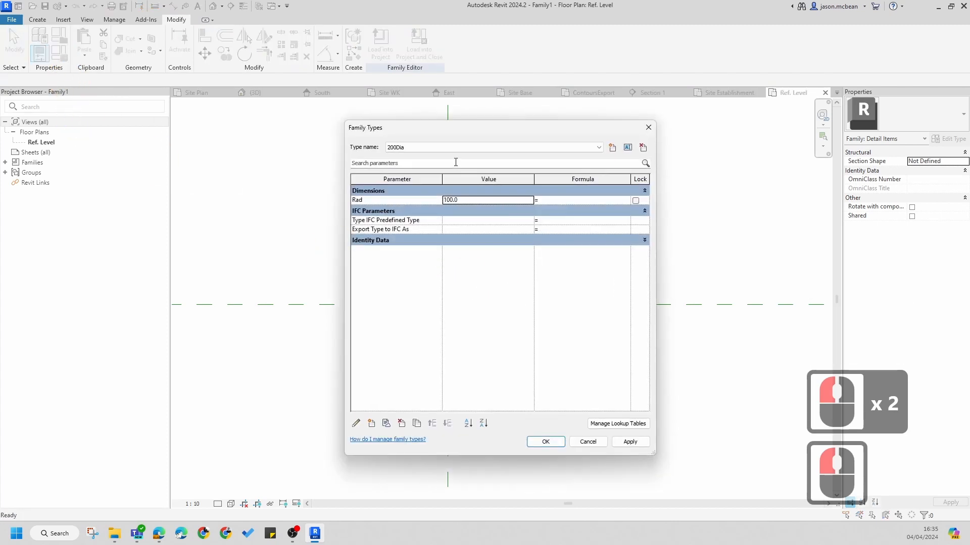
{"action": "left_click", "coordinate": [424, 147]}
{"action": "left_click", "coordinate": [411, 155]}
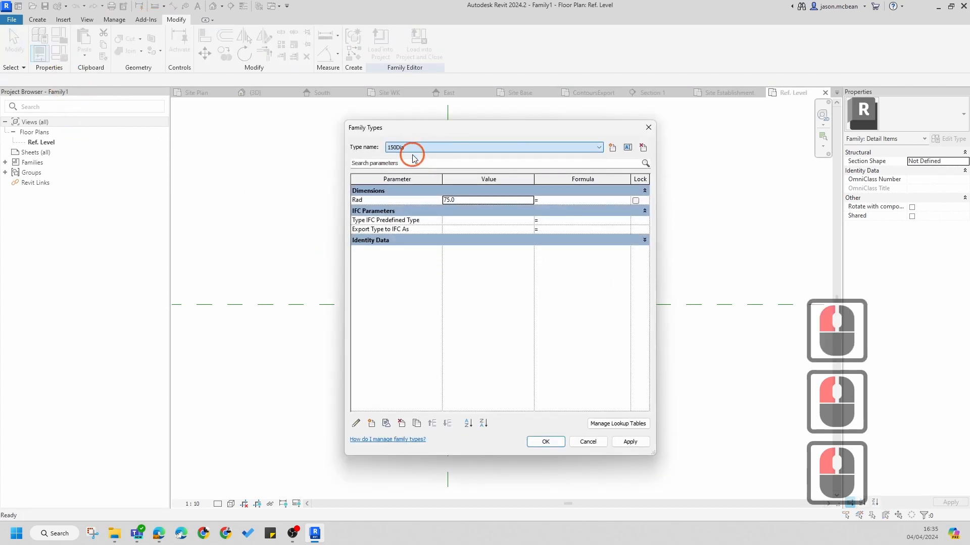
{"action": "left_click", "coordinate": [562, 404]}
{"action": "left_click", "coordinate": [546, 442]}
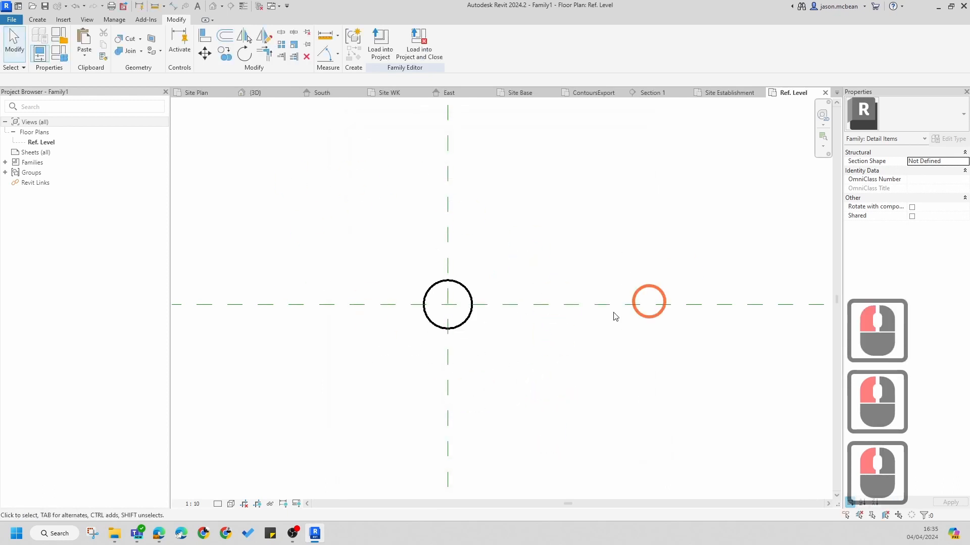
Reopen the circular masking region's boundary to inspect its subcategory, locks and radius label, and finish the sketch
{"action": "left_click", "coordinate": [463, 326]}
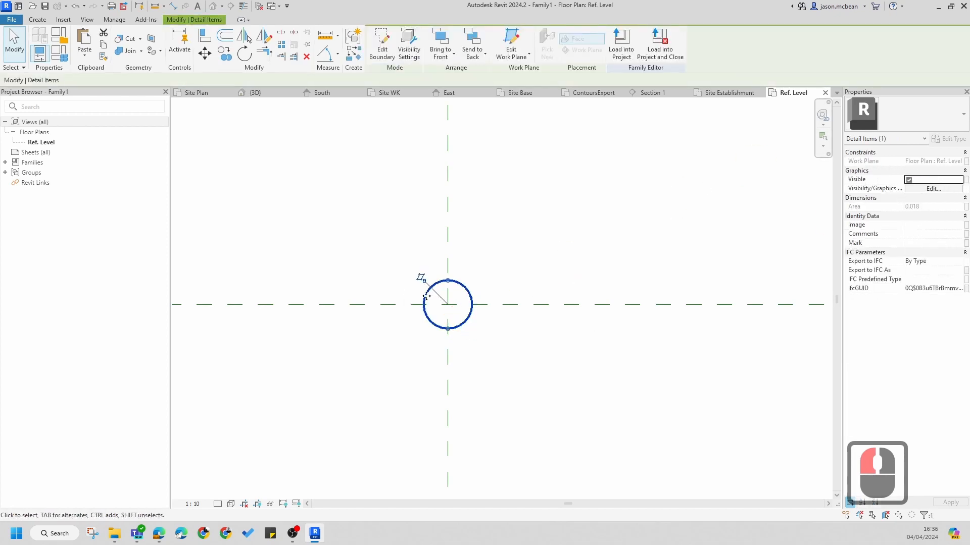
{"action": "left_click", "coordinate": [549, 232]}
{"action": "left_click", "coordinate": [462, 286]}
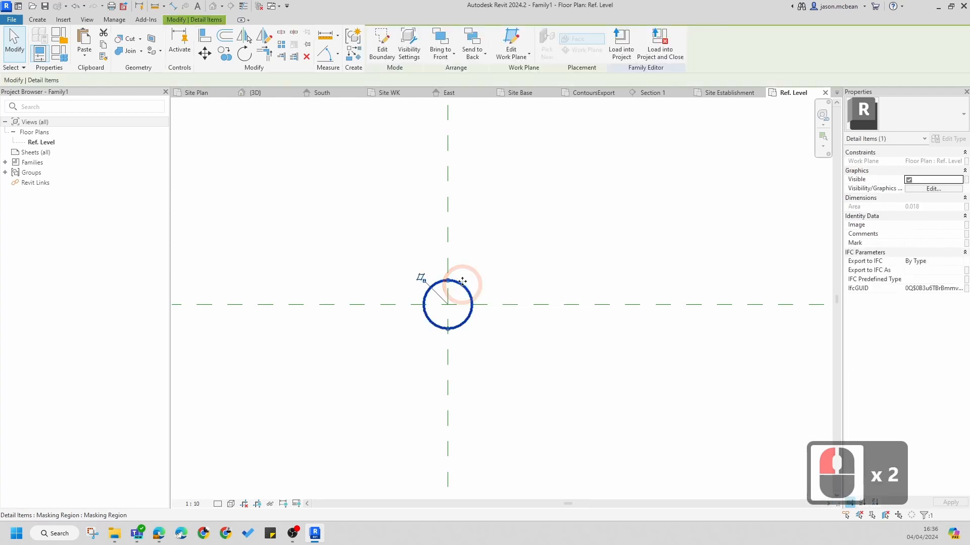
{"action": "left_click", "coordinate": [382, 44]}
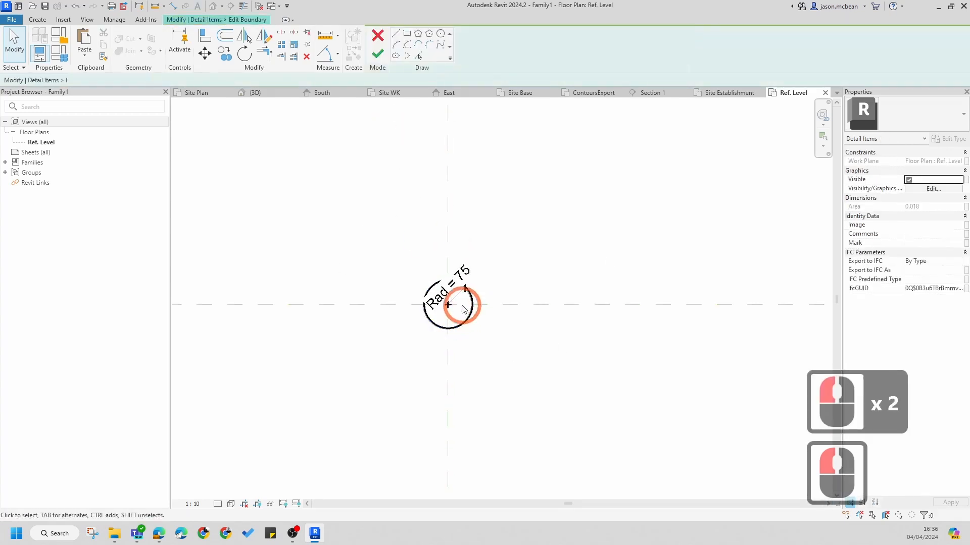
{"action": "left_click_drag", "start_coordinate": [389, 249], "coordinate": [556, 397]}
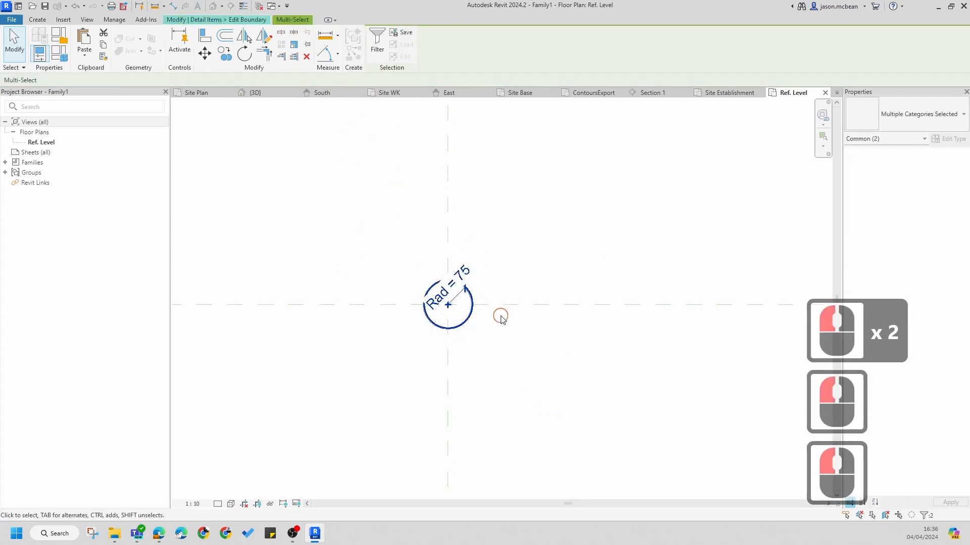
{"action": "left_click", "coordinate": [461, 316]}
{"action": "left_click", "coordinate": [467, 316]}
{"action": "left_click", "coordinate": [467, 316]}
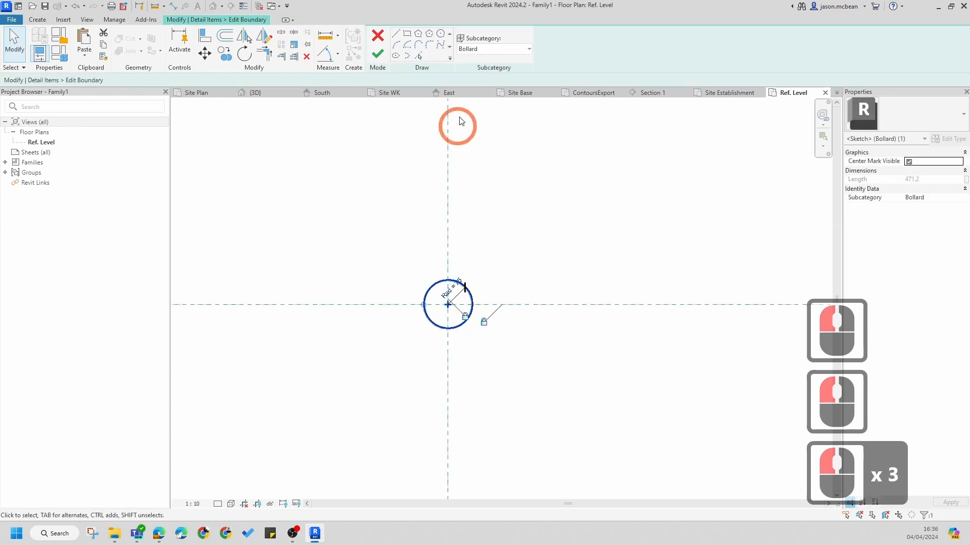
{"action": "left_click", "coordinate": [567, 210]}
{"action": "left_click", "coordinate": [378, 54]}
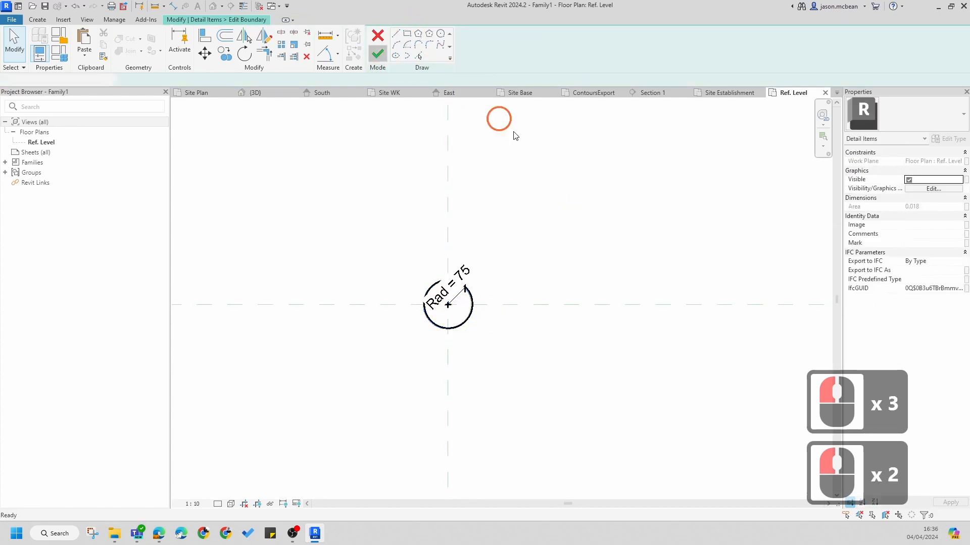
Save the family under the name Bollard in the Detail Items folder inside the desktop's Families folder
{"action": "left_click", "coordinate": [15, 21]}
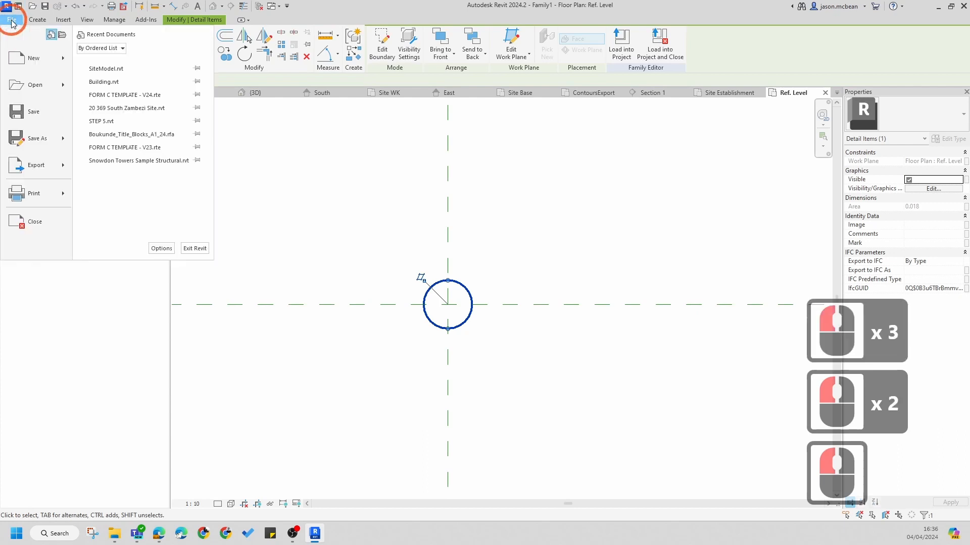
{"action": "left_click", "coordinate": [43, 142]}
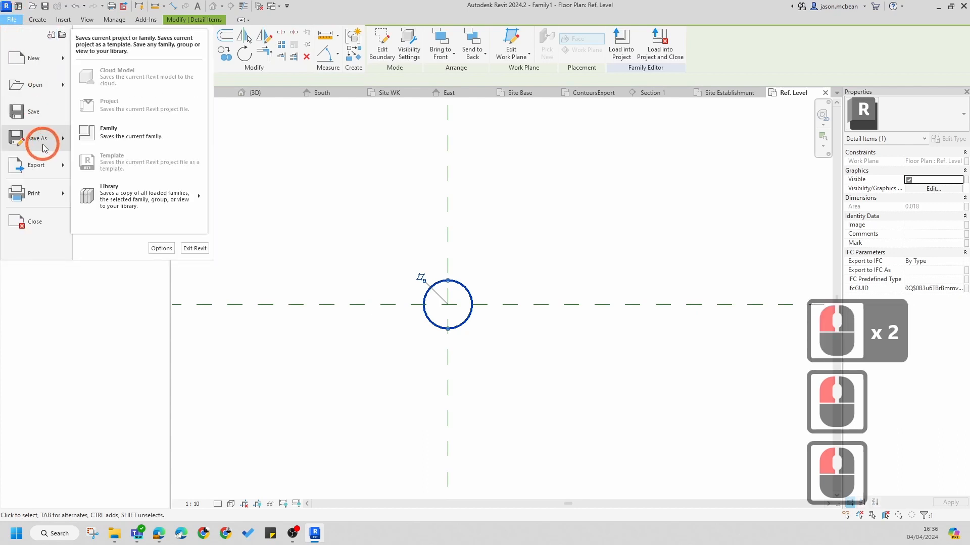
{"action": "left_click", "coordinate": [106, 137]}
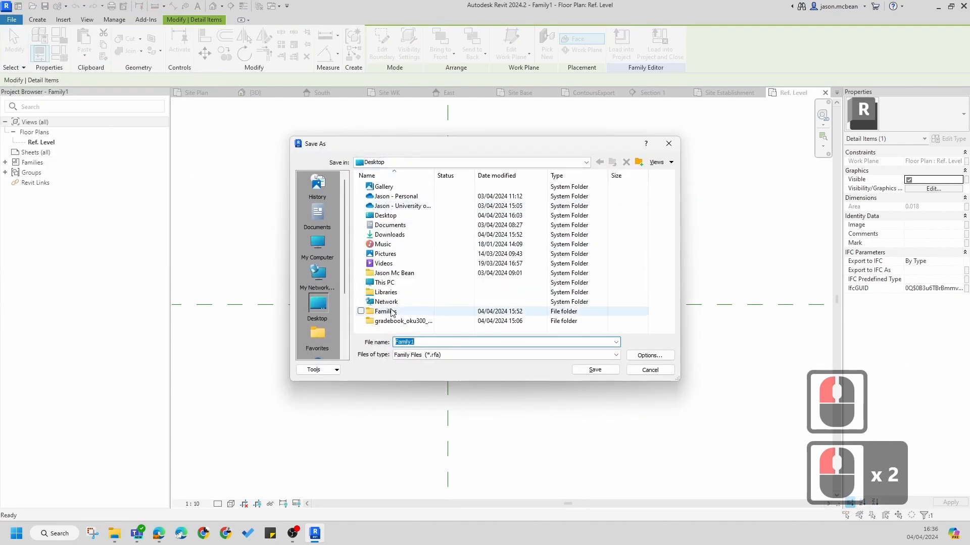
{"action": "double_click", "coordinate": [386, 311]}
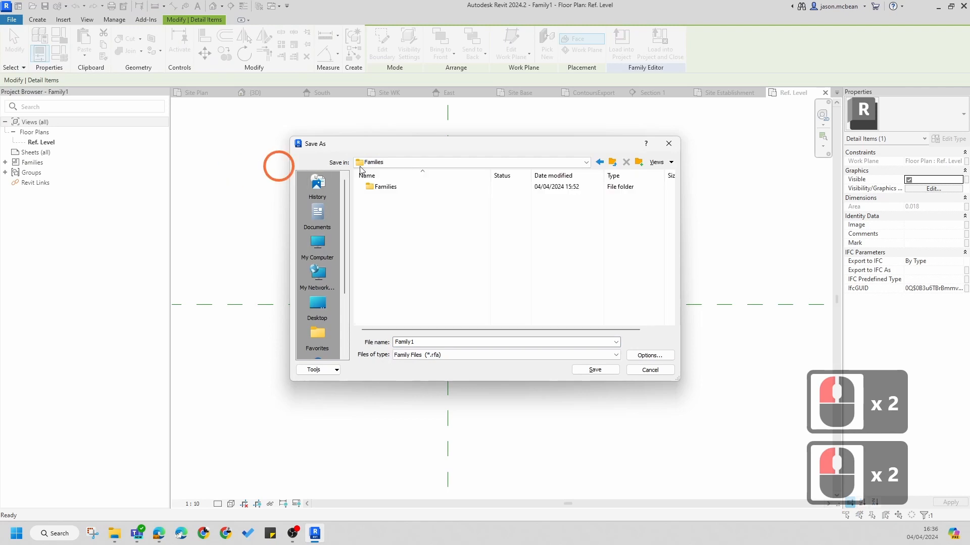
{"action": "double_click", "coordinate": [387, 187]}
{"action": "double_click", "coordinate": [391, 187]}
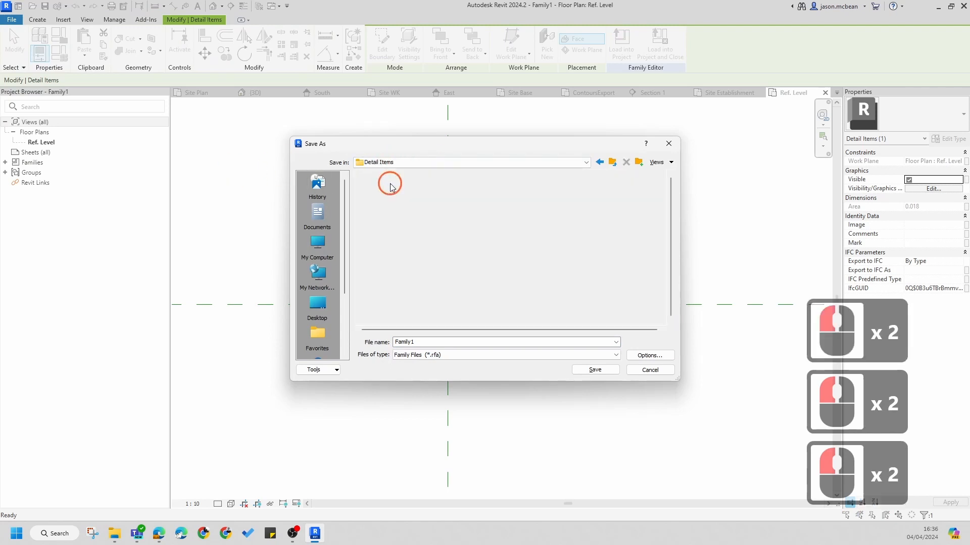
{"action": "left_click", "coordinate": [426, 341]}
{"action": "type", "text": "B"}
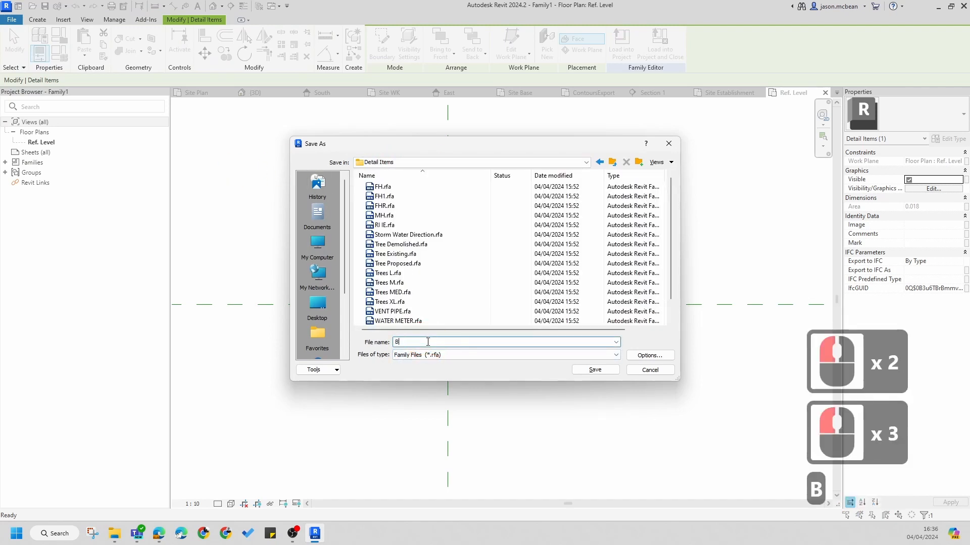
{"action": "type", "text": "ollard"}
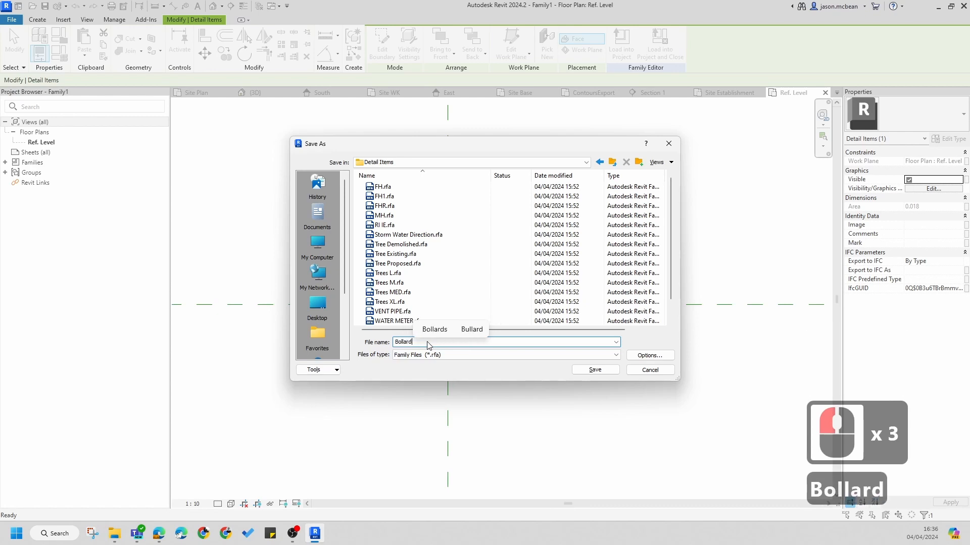
{"action": "key", "text": "Return"}
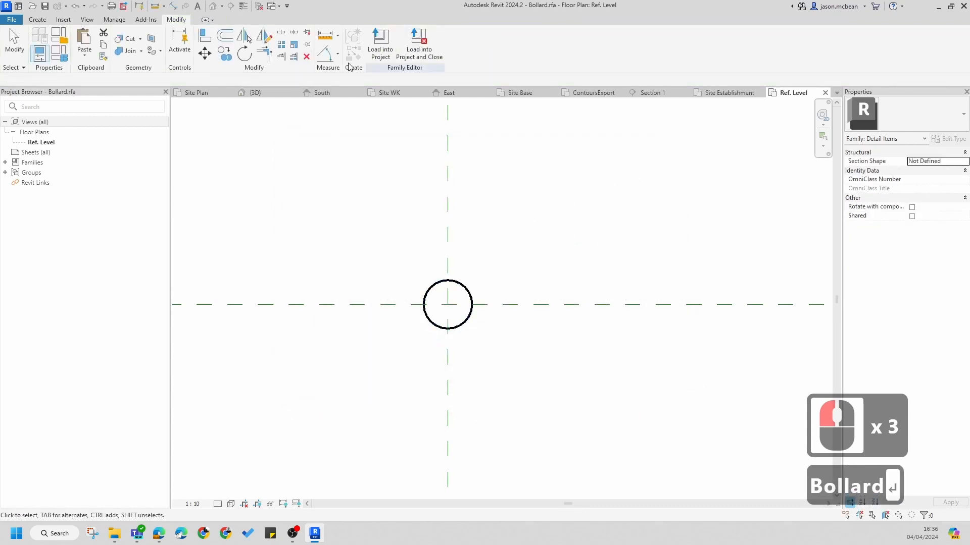
Load the Bollard family into the SiteModel project and leave the detail component placement without placing an instance
{"action": "left_click", "coordinate": [394, 45]}
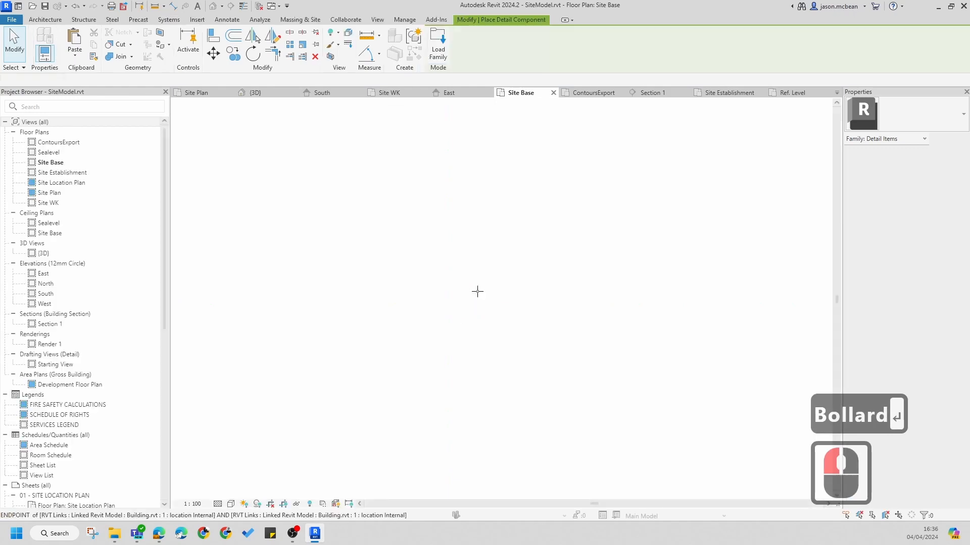
{"action": "scroll", "coordinate": [439, 283], "scroll_direction": "up", "scroll_amount": 8}
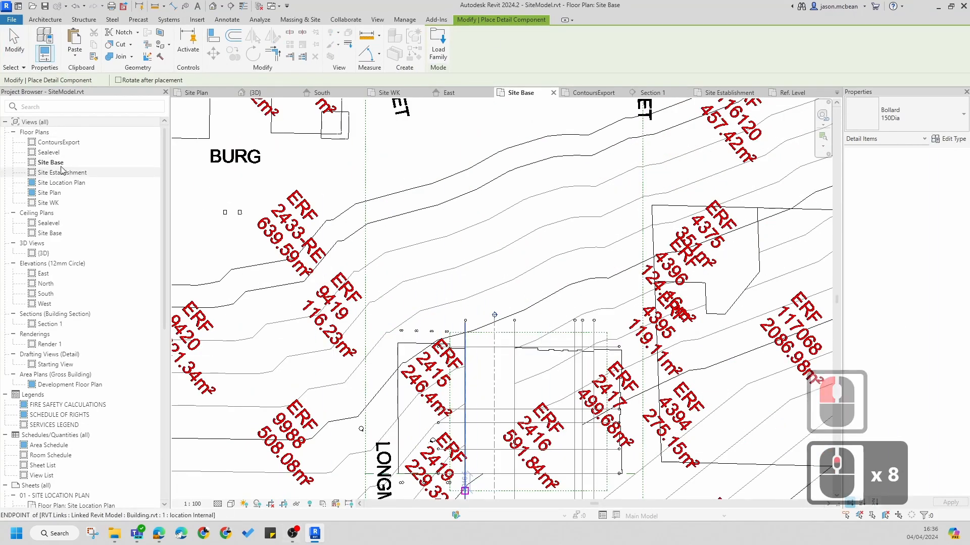
{"action": "key", "text": "Escape"}
{"action": "key", "text": "Escape"}
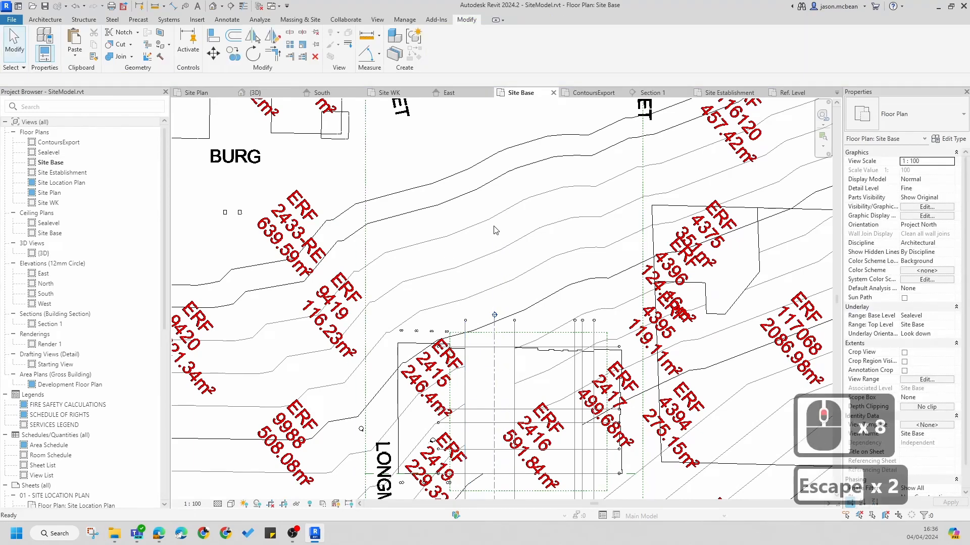
{"action": "key", "text": "Escape"}
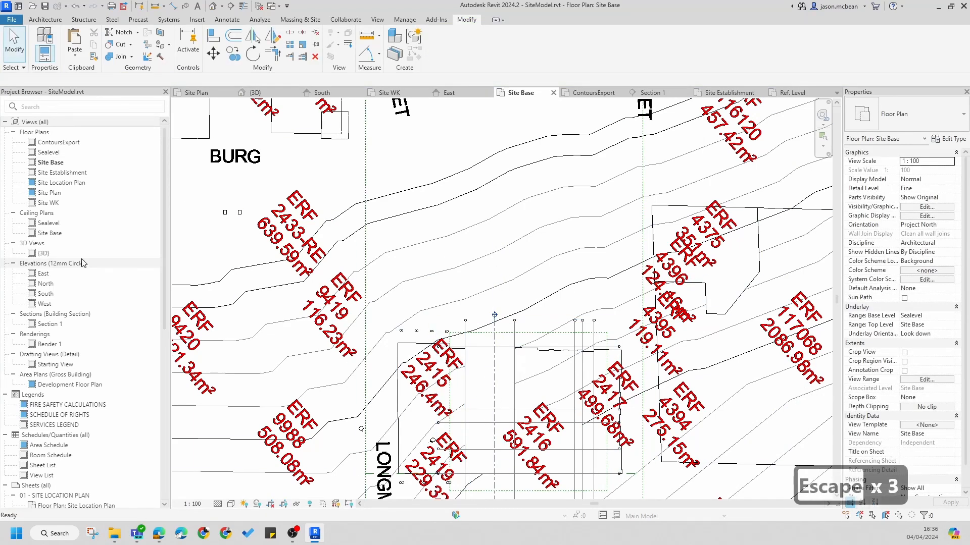
Open the Site Plan floor plan view and focus on the area around the building's entrance
{"action": "double_click", "coordinate": [51, 193]}
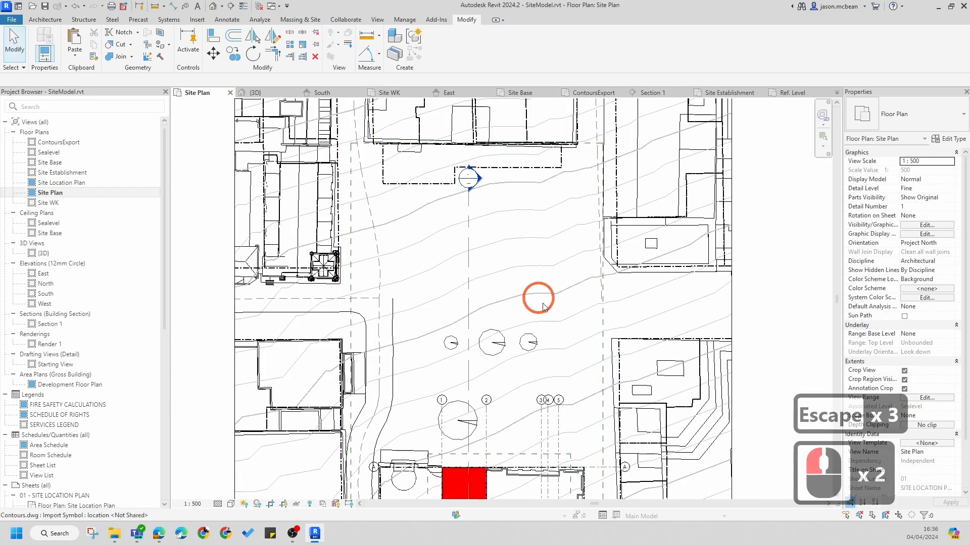
{"action": "scroll", "coordinate": [441, 336], "scroll_direction": "up", "scroll_amount": 12}
{"action": "key", "text": "Escape"}
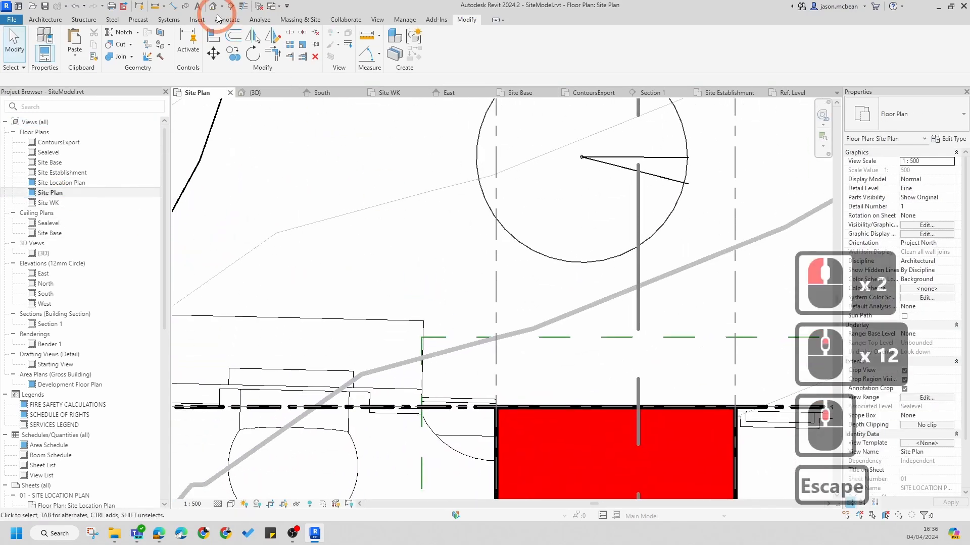
Place three 150Dia Bollard detail components in a horizontal row above the building on the Site Plan
{"action": "left_click", "coordinate": [198, 20]}
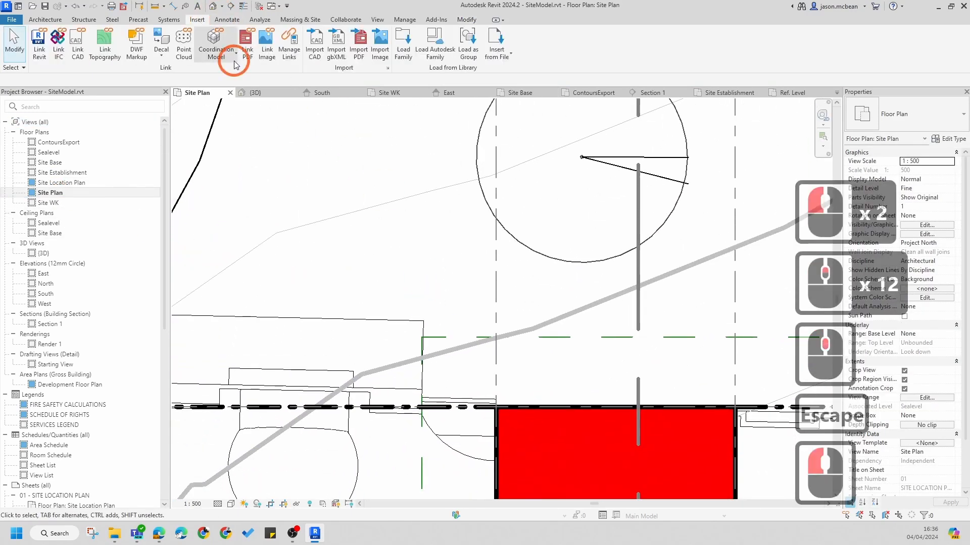
{"action": "left_click", "coordinate": [40, 21]}
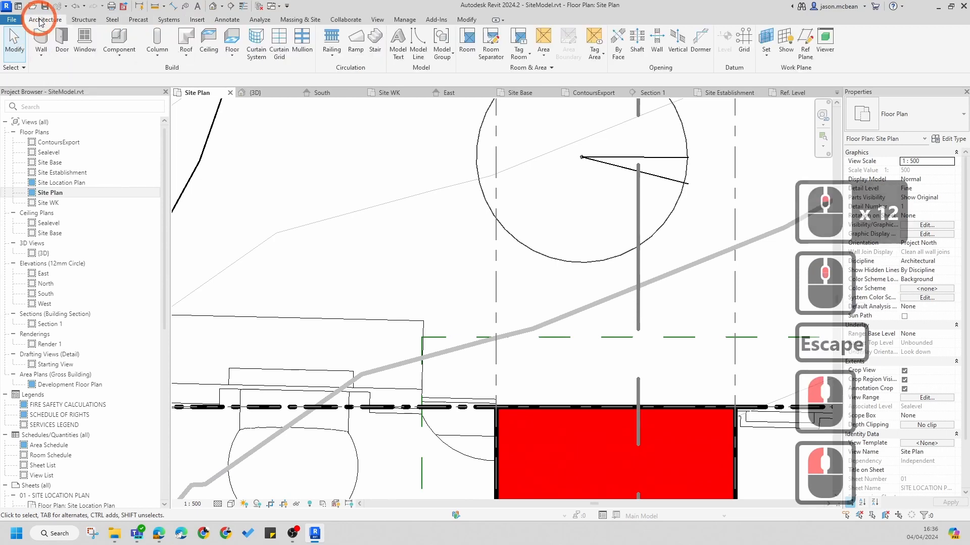
{"action": "left_click", "coordinate": [228, 20]}
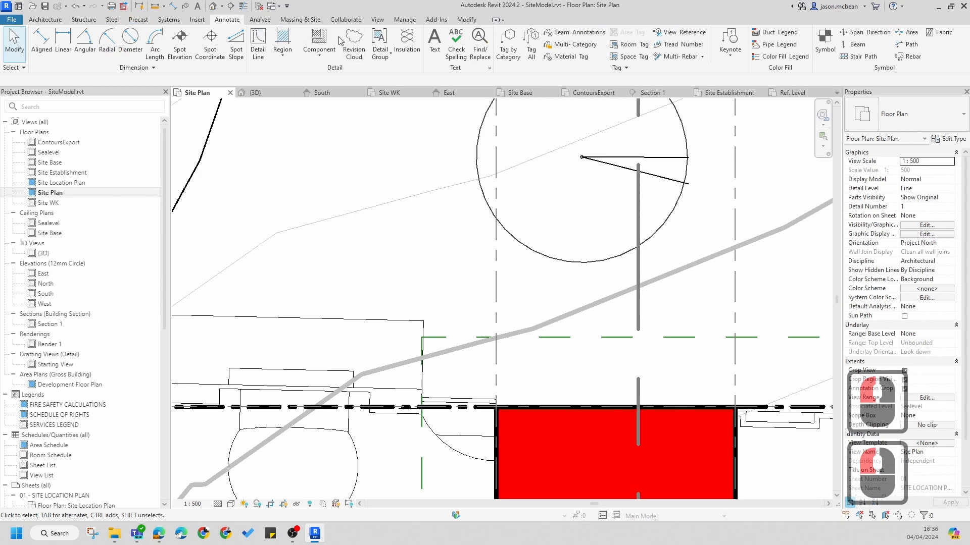
{"action": "left_click", "coordinate": [317, 40]}
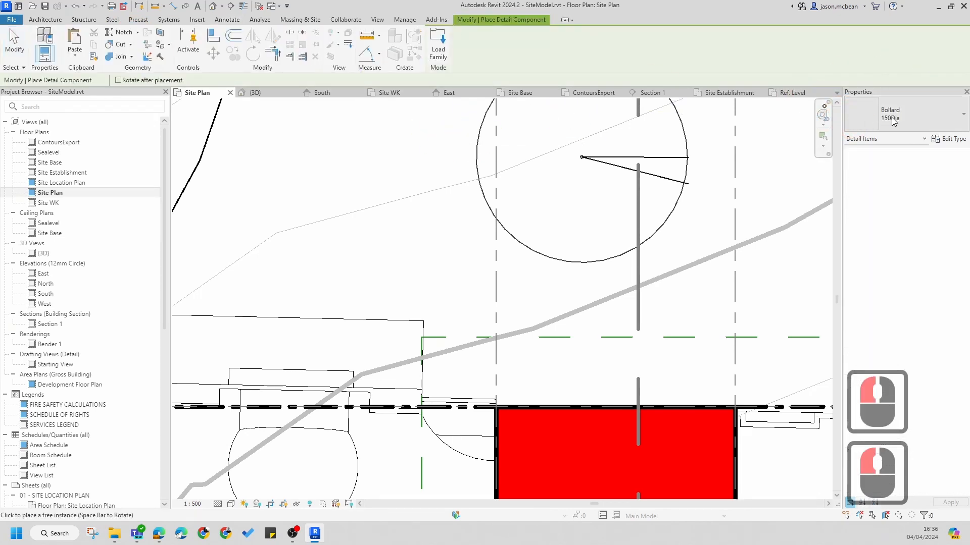
{"action": "scroll", "coordinate": [325, 283], "scroll_direction": "up", "scroll_amount": 7}
{"action": "left_click", "coordinate": [323, 276]}
{"action": "scroll", "coordinate": [404, 267], "scroll_direction": "down", "scroll_amount": 3}
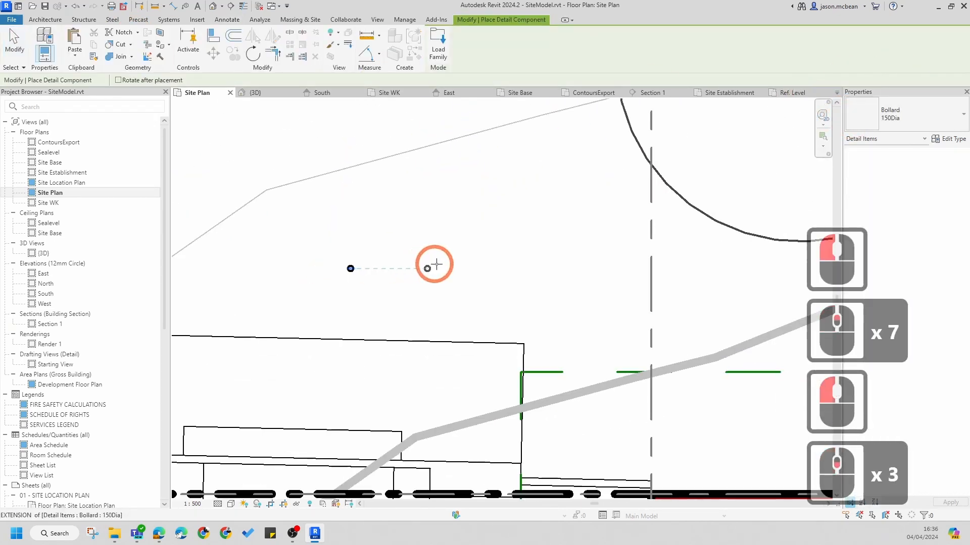
{"action": "scroll", "coordinate": [435, 263], "scroll_direction": "down", "scroll_amount": 2}
{"action": "left_click", "coordinate": [449, 267]}
{"action": "left_click", "coordinate": [529, 268]}
{"action": "key", "text": "Escape"}
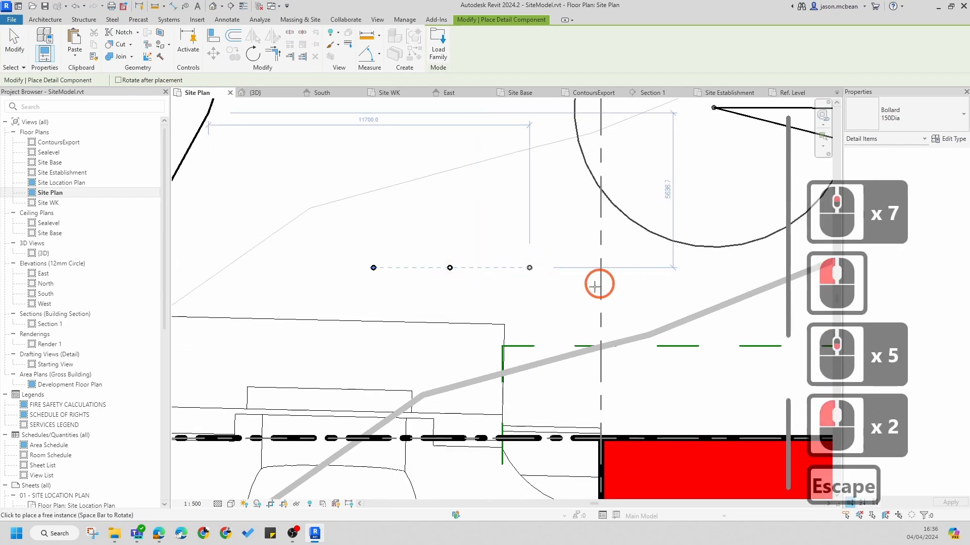
{"action": "key", "text": "Escape"}
{"action": "key", "text": "Escape"}
Change the type of all three placed bollards to 200Dia
{"action": "mouse_move", "coordinate": [352, 235]}
{"action": "left_mouse_down"}
{"action": "mouse_move", "coordinate": [541, 306]}
{"action": "mouse_move", "coordinate": [584, 296]}
{"action": "left_mouse_up"}
{"action": "left_click", "coordinate": [915, 117]}
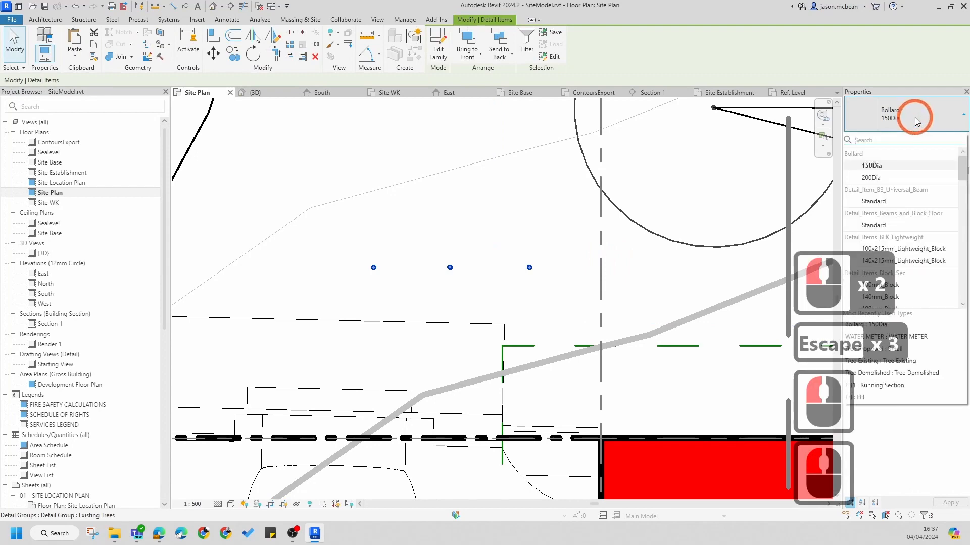
{"action": "left_click", "coordinate": [871, 177]}
{"action": "left_click", "coordinate": [485, 238]}
{"action": "key", "text": "Escape"}
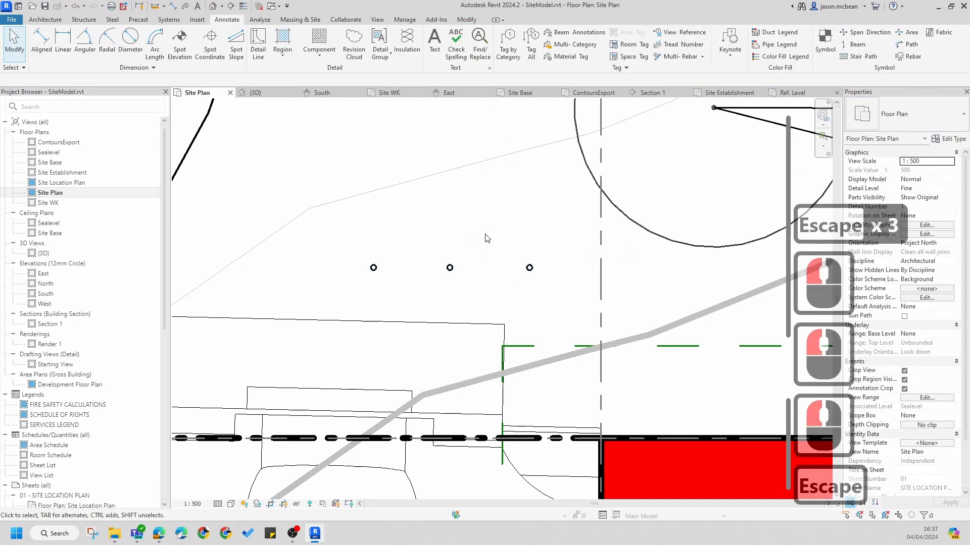
Delete the middle and rightmost bollards of the row, keeping only the leftmost one
{"action": "scroll", "coordinate": [502, 320], "scroll_direction": "down", "scroll_amount": 7}
{"action": "scroll", "coordinate": [472, 227], "scroll_direction": "up", "scroll_amount": 6}
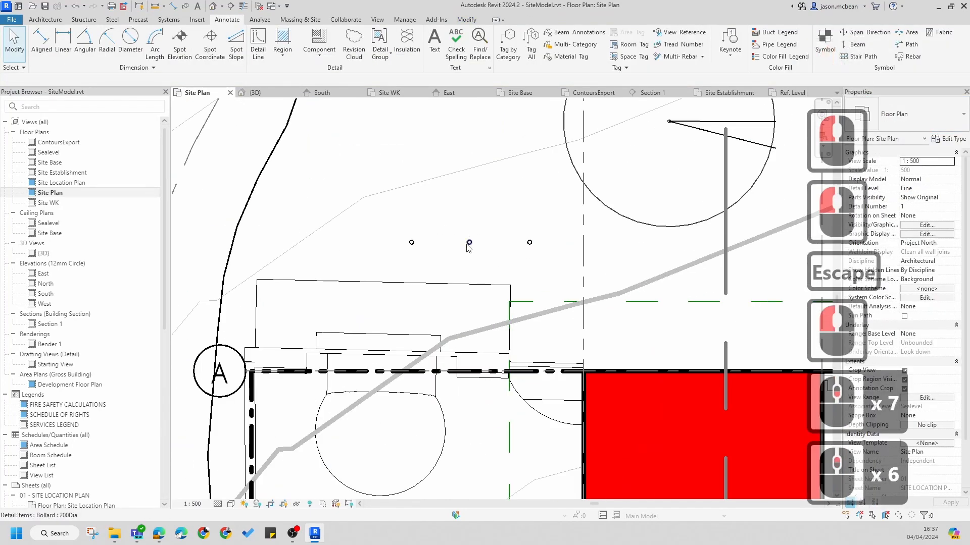
{"action": "key", "text": "Delete"}
{"action": "left_click", "coordinate": [530, 242]}
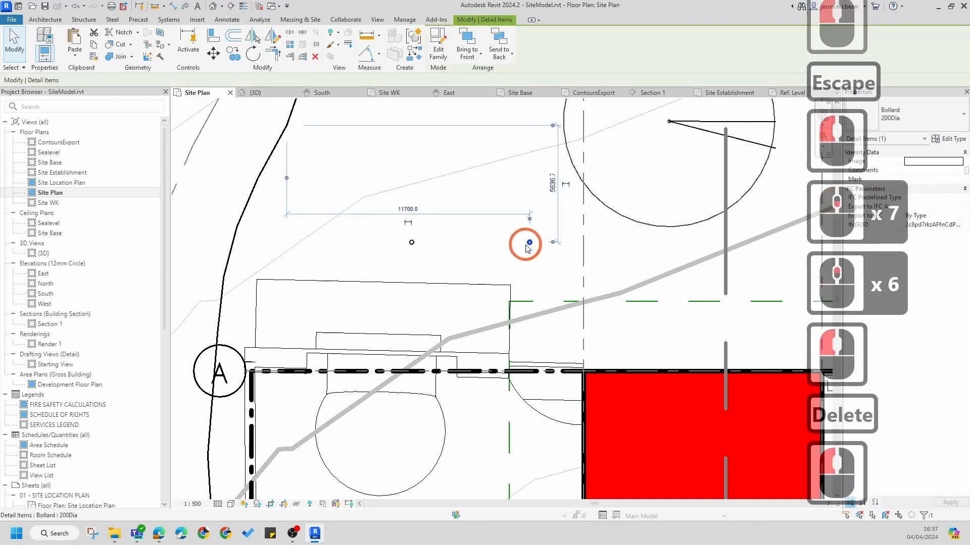
{"action": "key", "text": "Delete"}
Move the remaining bollard onto the contour line just beside its bend and check how it masks the line
{"action": "scroll", "coordinate": [402, 224], "scroll_direction": "up", "scroll_amount": 6}
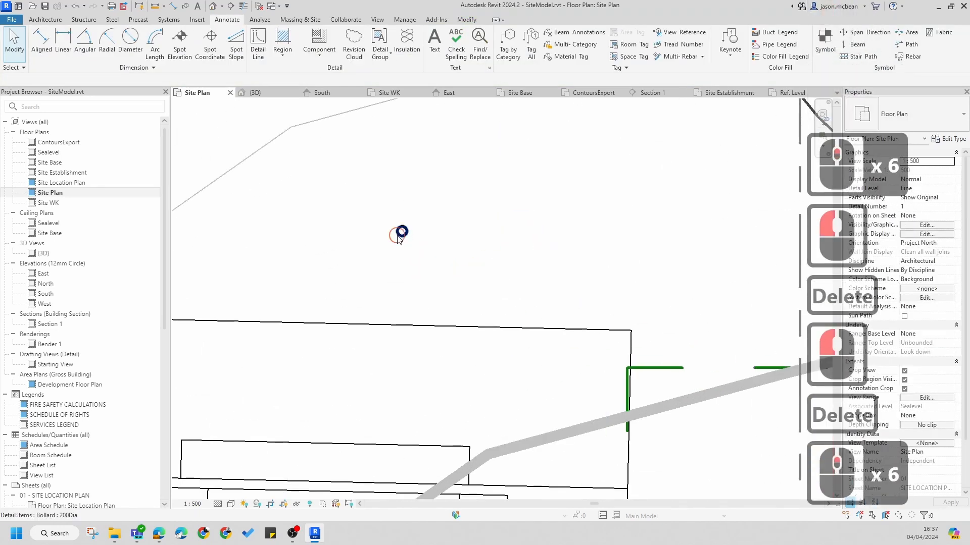
{"action": "left_click", "coordinate": [404, 231]}
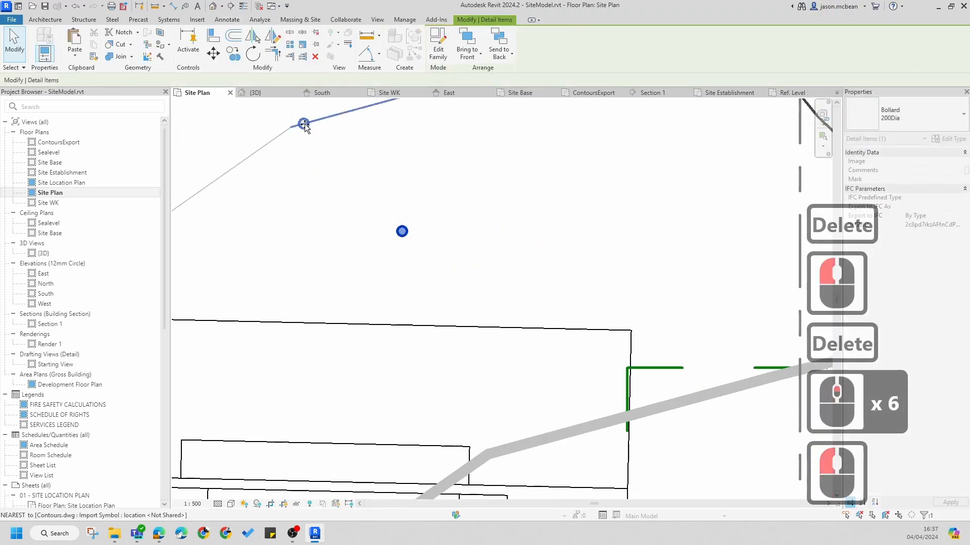
{"action": "double_click", "coordinate": [305, 124]}
{"action": "scroll", "coordinate": [303, 117], "scroll_direction": "up", "scroll_amount": 8}
{"action": "scroll", "coordinate": [303, 117], "scroll_direction": "up", "scroll_amount": 5}
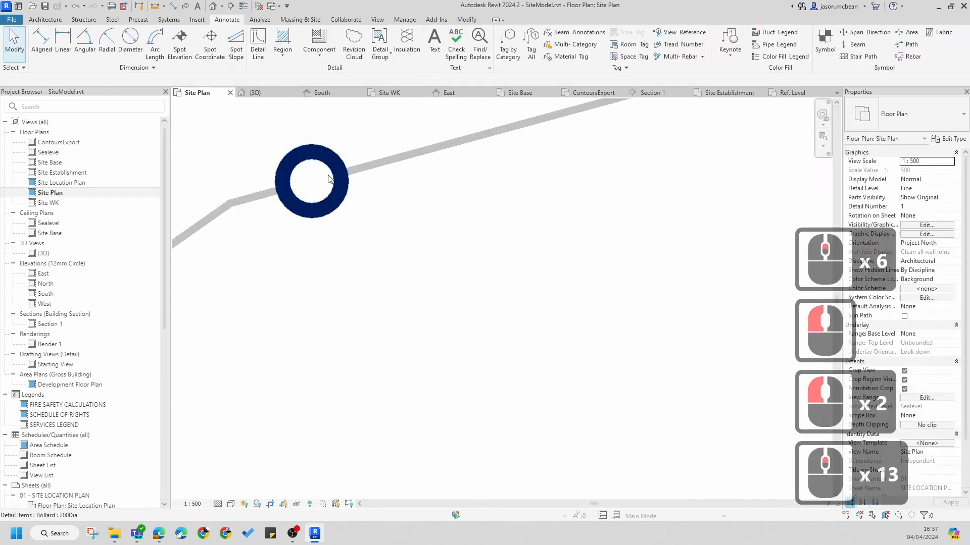
Try sending the bollard backward and to the back of the draw order behind the contour line, and undo it
{"action": "double_click", "coordinate": [322, 206]}
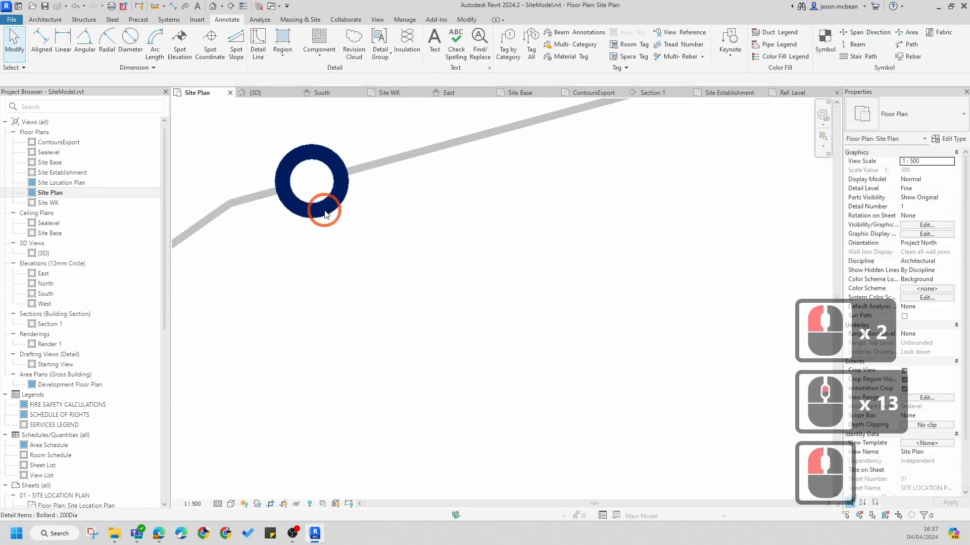
{"action": "left_click", "coordinate": [325, 157]}
{"action": "left_click", "coordinate": [478, 60]}
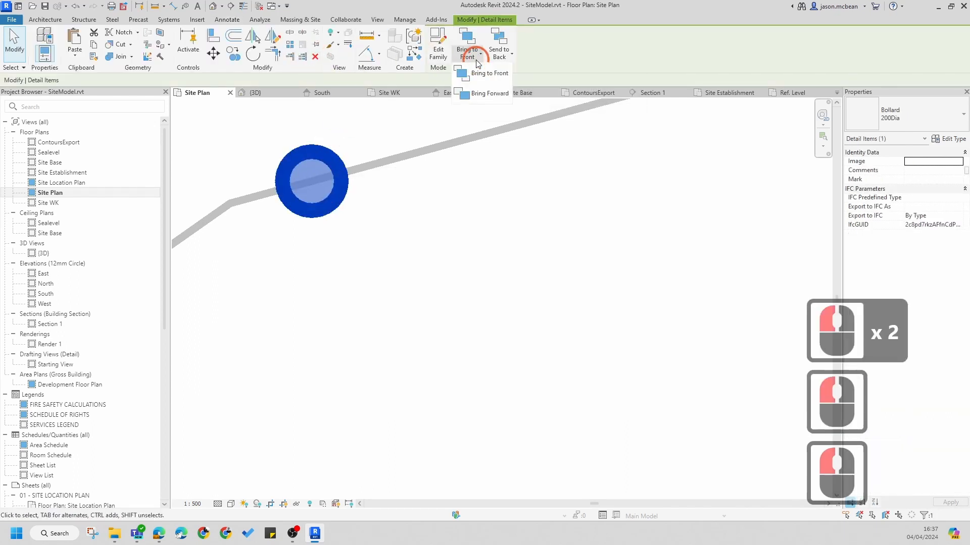
{"action": "left_click", "coordinate": [509, 60]}
{"action": "left_click", "coordinate": [511, 93]}
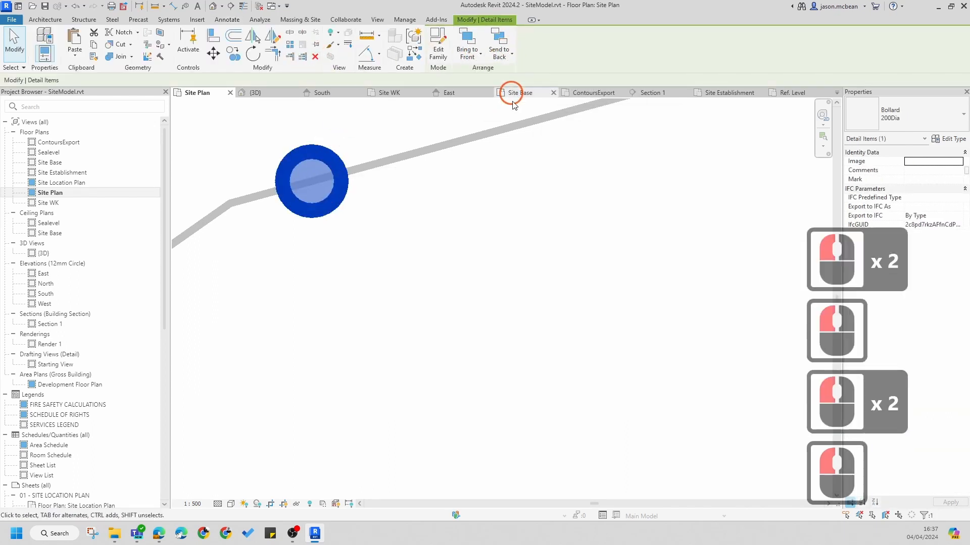
{"action": "left_click", "coordinate": [511, 55]}
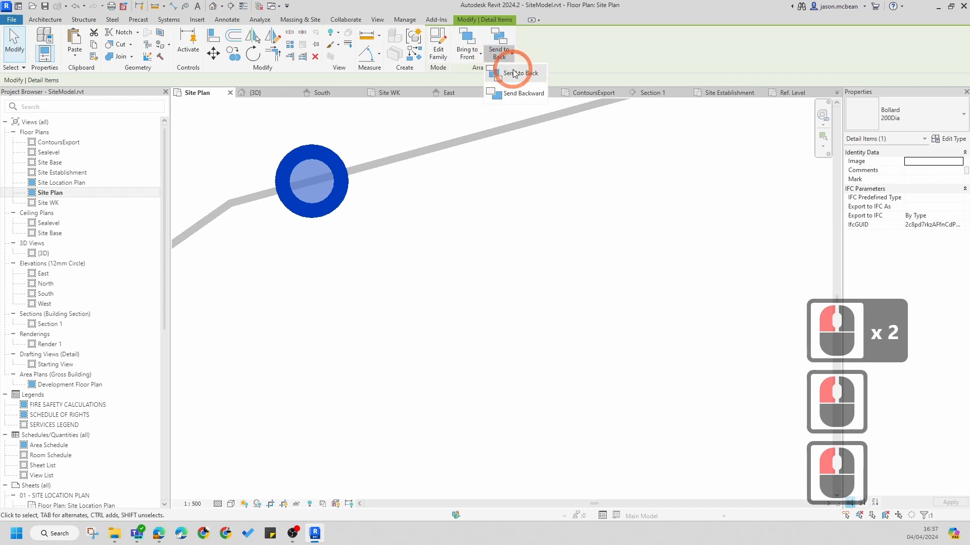
{"action": "left_click", "coordinate": [510, 75]}
{"action": "left_click", "coordinate": [387, 217]}
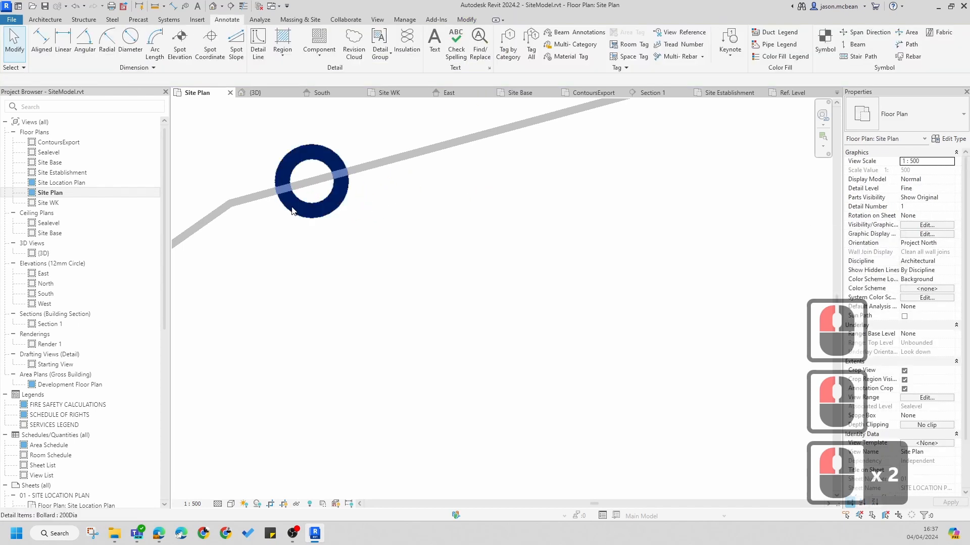
{"action": "key", "text": "ctrl+z"}
Array the 200Dia bollard horizontally as two grouped, associated members with Constrain on and Move To Last, ending just short of grid 1
{"action": "scroll", "coordinate": [384, 215], "scroll_direction": "down", "scroll_amount": 14}
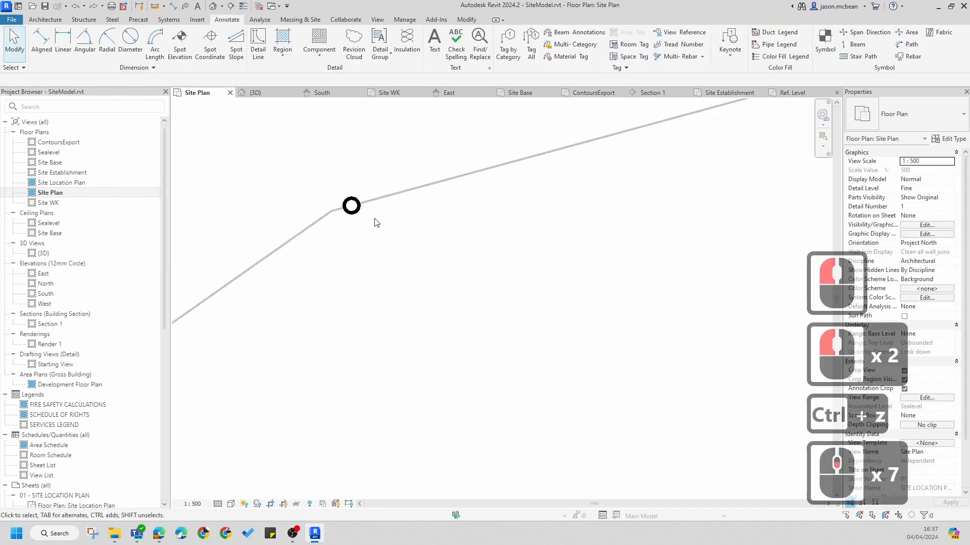
{"action": "scroll", "coordinate": [366, 223], "scroll_direction": "up", "scroll_amount": 7}
{"action": "scroll", "coordinate": [366, 222], "scroll_direction": "down", "scroll_amount": 8}
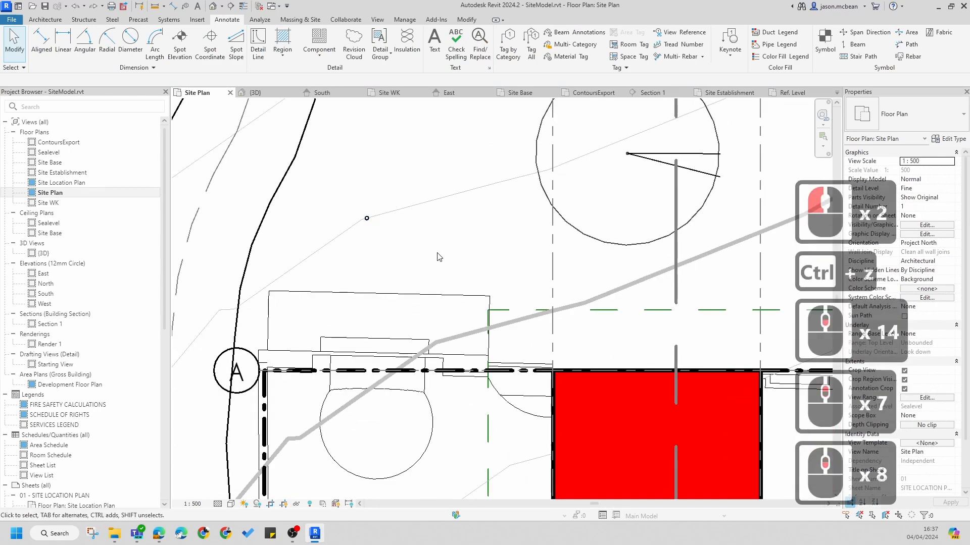
{"action": "left_click", "coordinate": [363, 229]}
{"action": "scroll", "coordinate": [373, 199], "scroll_direction": "up", "scroll_amount": 11}
{"action": "left_click", "coordinate": [379, 190]}
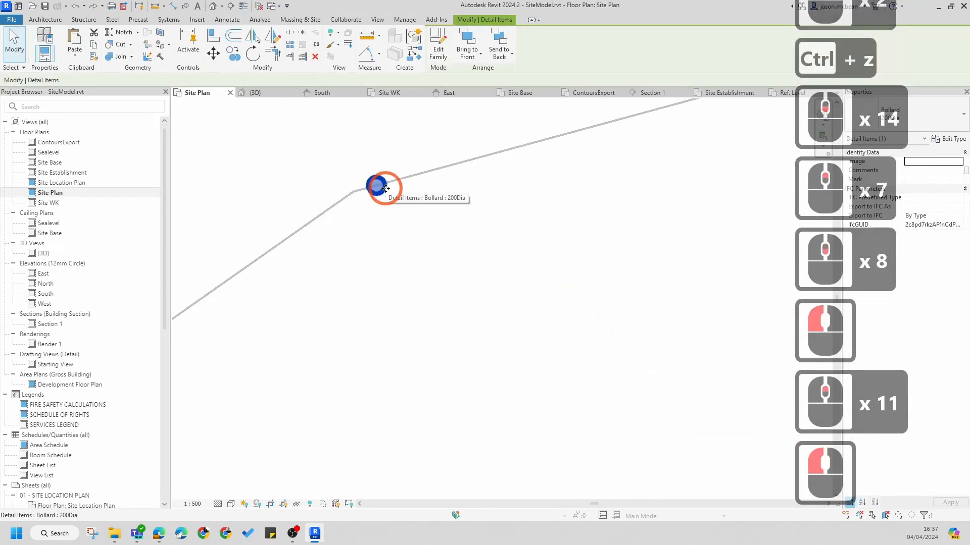
{"action": "left_click", "coordinate": [290, 44]}
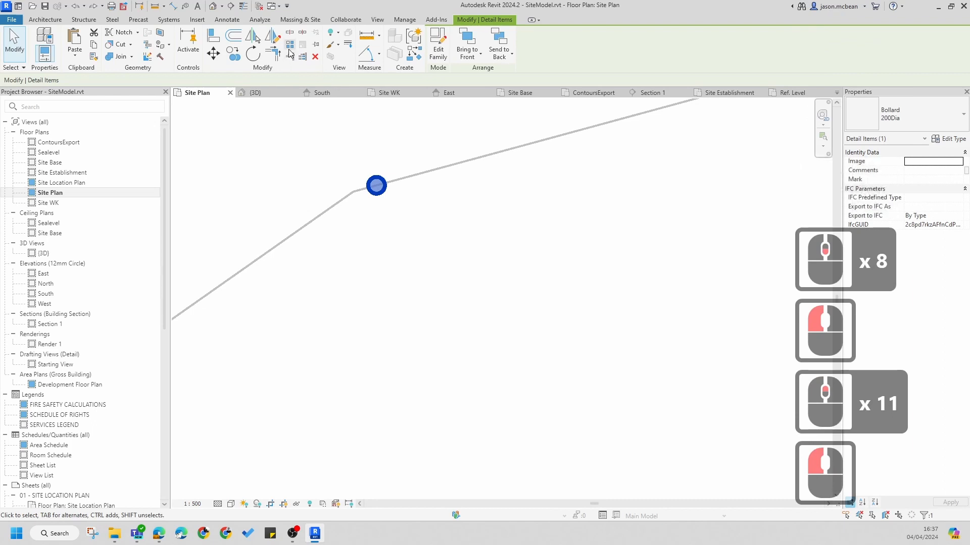
{"action": "scroll", "coordinate": [402, 174], "scroll_direction": "down", "scroll_amount": 6}
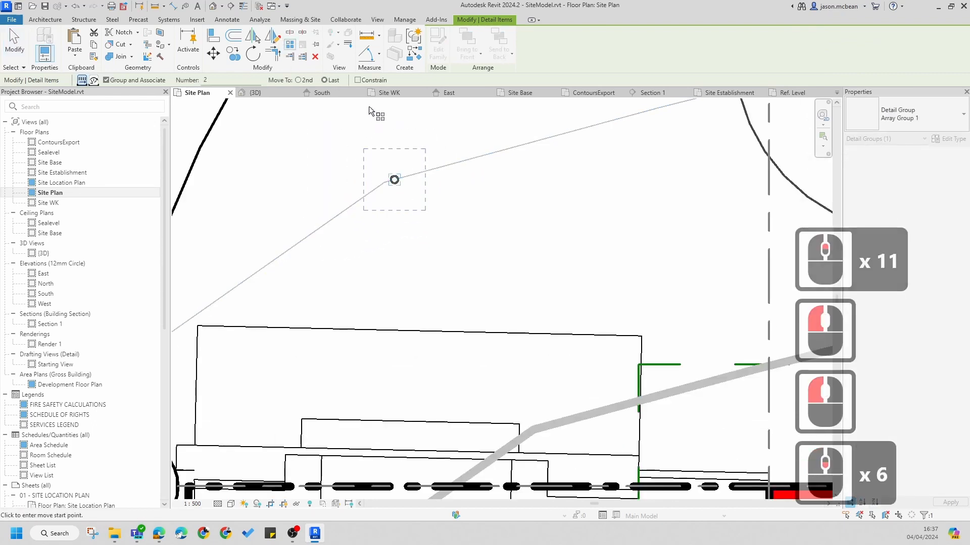
{"action": "left_click", "coordinate": [358, 80]}
{"action": "scroll", "coordinate": [383, 191], "scroll_direction": "up", "scroll_amount": 5}
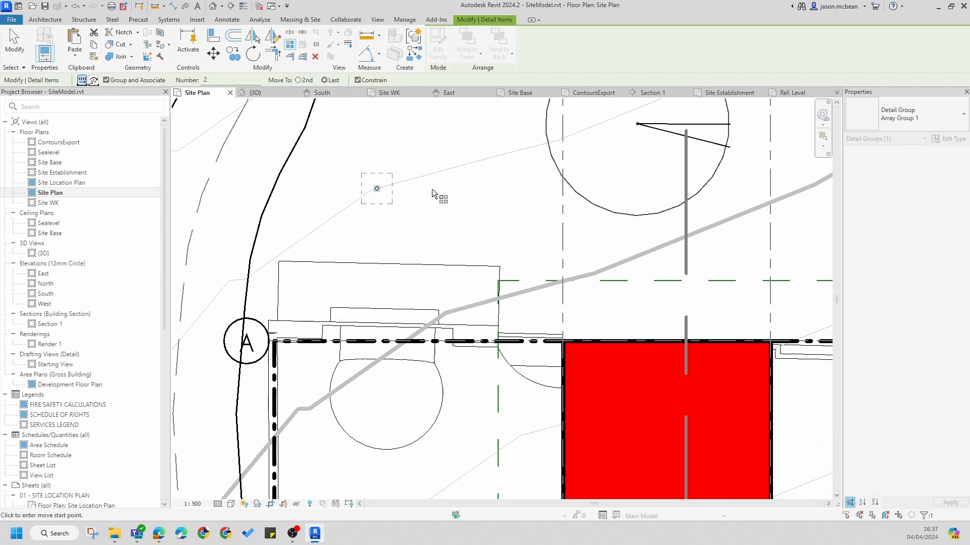
{"action": "left_click_drag", "start_coordinate": [452, 188], "coordinate": [509, 197]}
{"action": "left_click", "coordinate": [567, 192]}
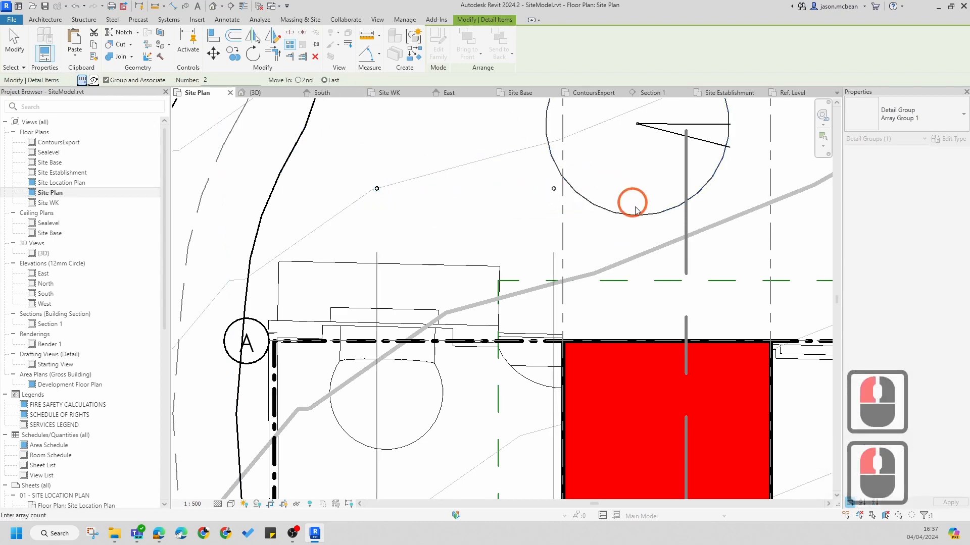
Set the bollard array's member count to 5
{"action": "scroll", "coordinate": [555, 189], "scroll_direction": "up", "scroll_amount": 6}
{"action": "left_click", "coordinate": [560, 188]}
{"action": "scroll", "coordinate": [560, 189], "scroll_direction": "down", "scroll_amount": 6}
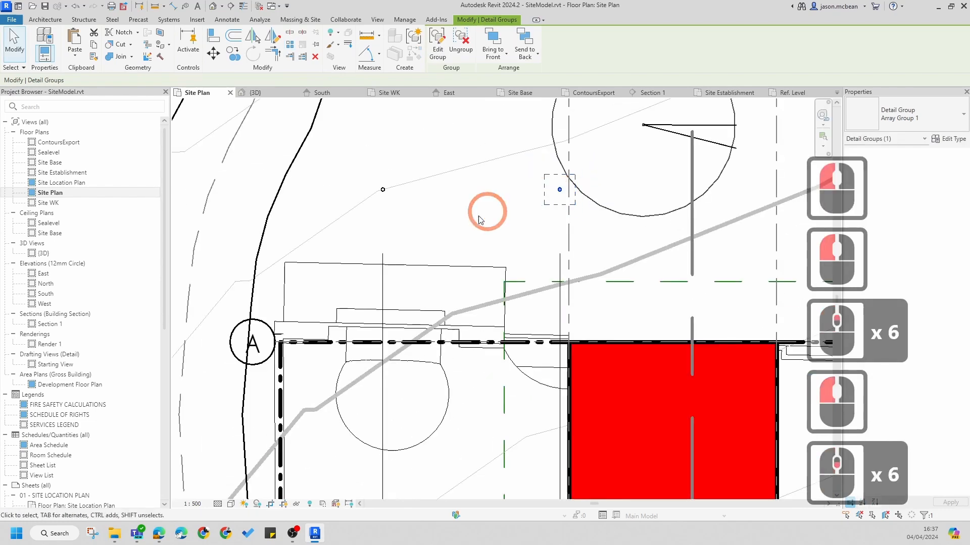
{"action": "left_click", "coordinate": [462, 190]}
{"action": "left_click", "coordinate": [557, 190]}
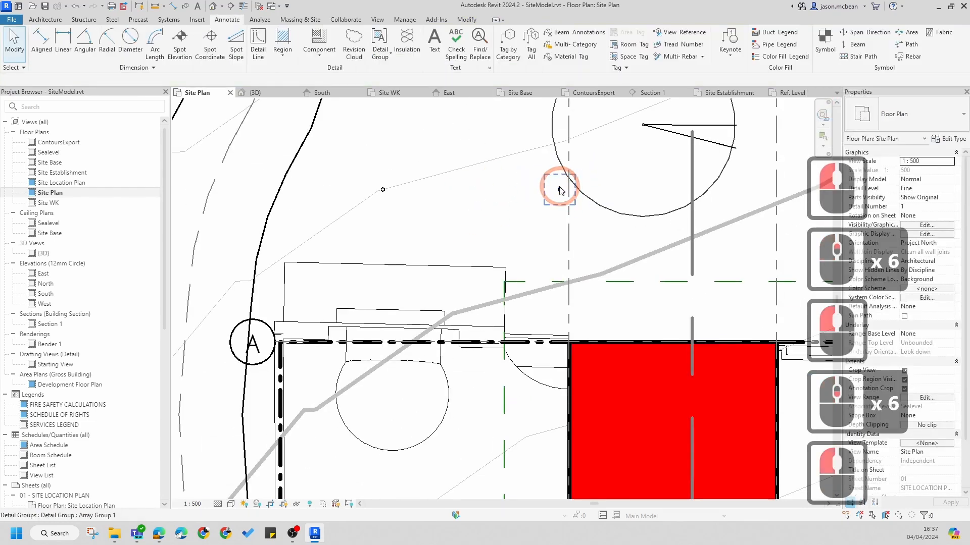
{"action": "scroll", "coordinate": [492, 418], "scroll_direction": "down", "scroll_amount": 7}
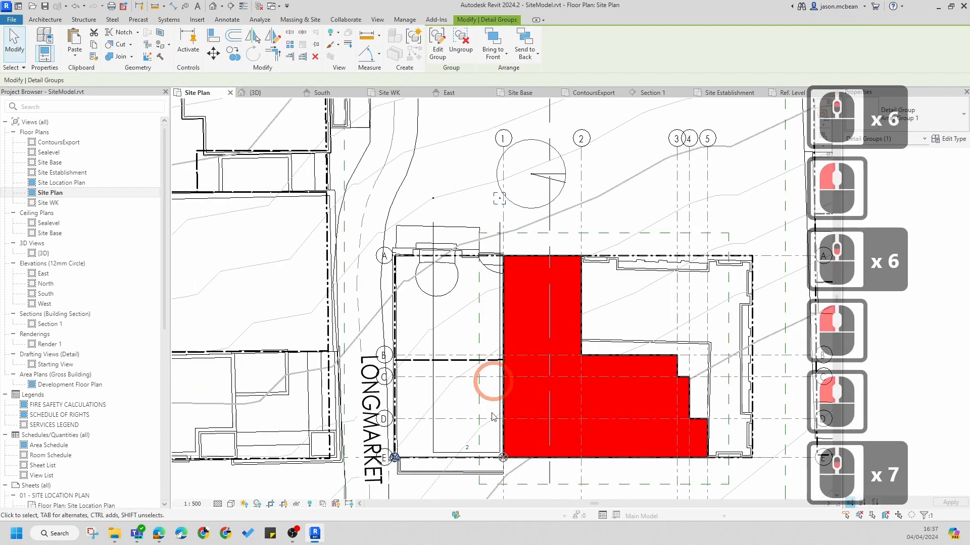
{"action": "left_click", "coordinate": [467, 446]}
{"action": "type", "text": "5"}
{"action": "key", "text": "Return"}
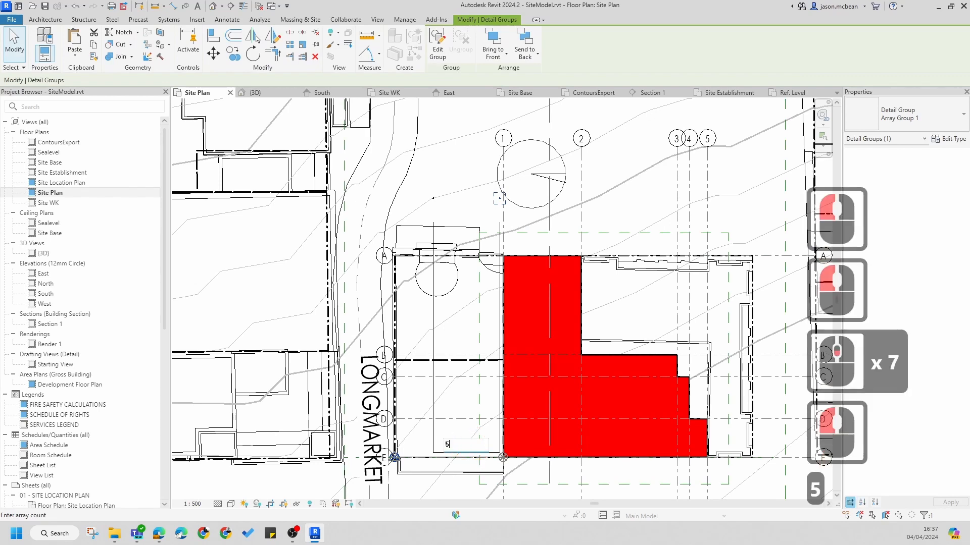
Move the array's end bollard up beside the road edge so the row runs almost vertically from the first bollard
{"action": "scroll", "coordinate": [461, 224], "scroll_direction": "up", "scroll_amount": 4}
{"action": "scroll", "coordinate": [473, 210], "scroll_direction": "up", "scroll_amount": 9}
{"action": "middle_click_drag", "start_coordinate": [545, 180], "coordinate": [547, 242]}
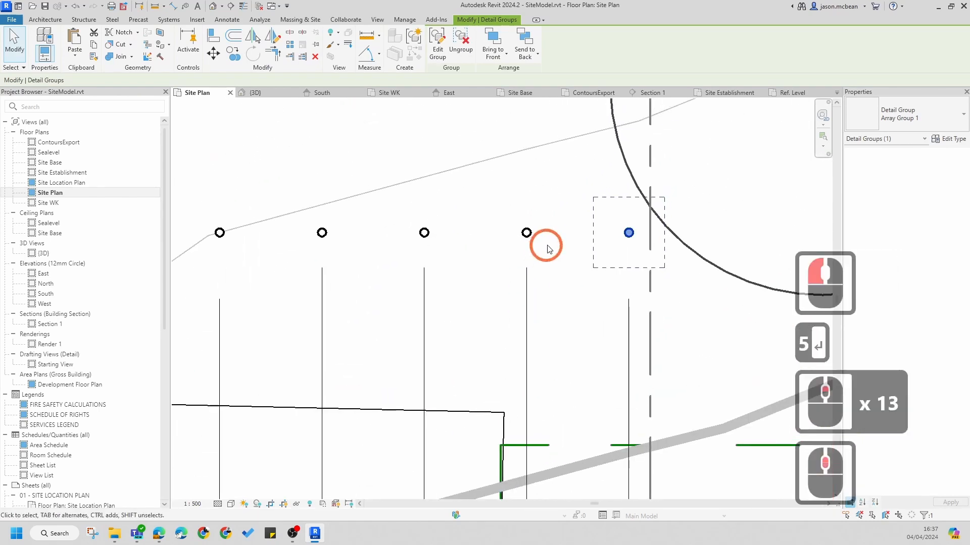
{"action": "scroll", "coordinate": [576, 242], "scroll_direction": "down", "scroll_amount": 4}
{"action": "key", "text": "Escape"}
{"action": "left_click", "coordinate": [605, 235]}
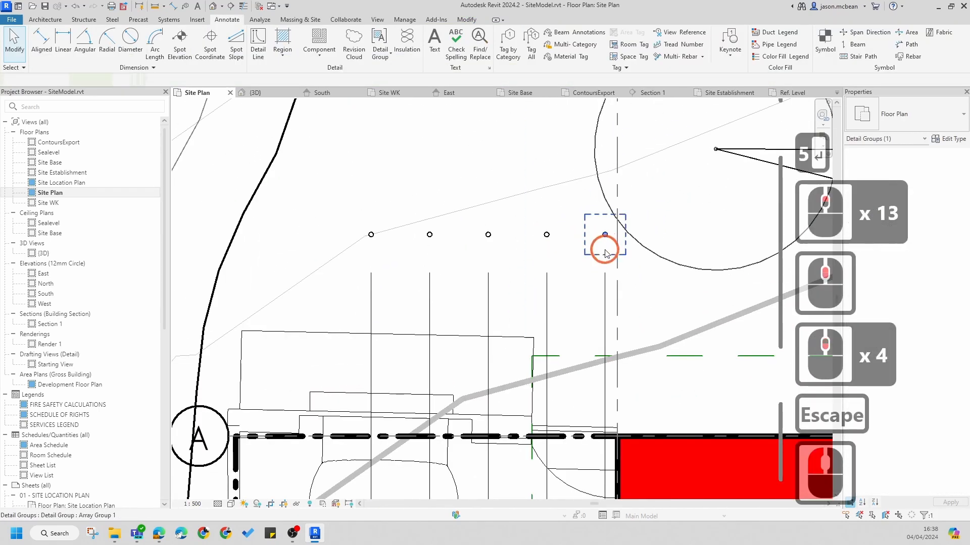
{"action": "left_click_drag", "start_coordinate": [416, 198], "coordinate": [301, 107]}
{"action": "middle_click_drag", "start_coordinate": [431, 199], "coordinate": [498, 353]}
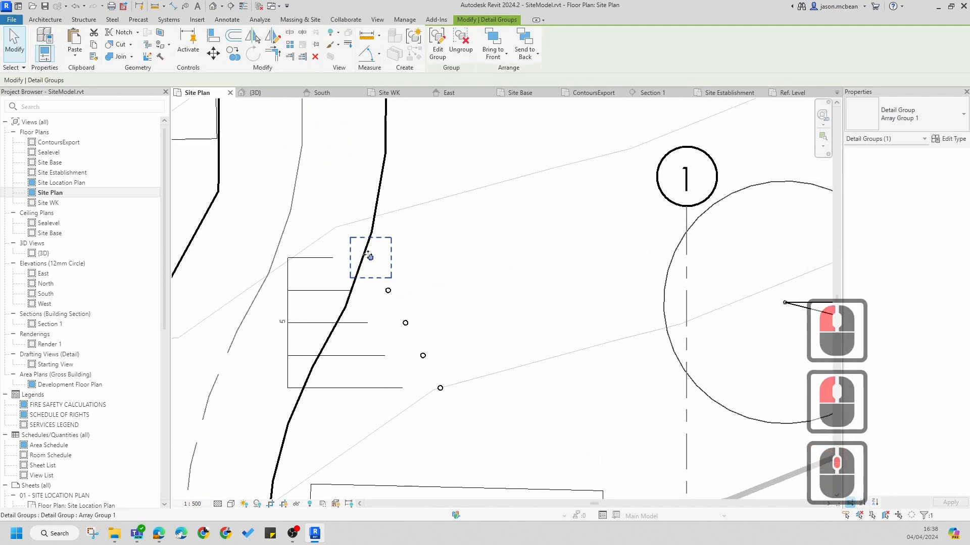
{"action": "left_click_drag", "start_coordinate": [372, 257], "coordinate": [420, 169]}
{"action": "left_click_drag", "start_coordinate": [417, 151], "coordinate": [430, 150]}
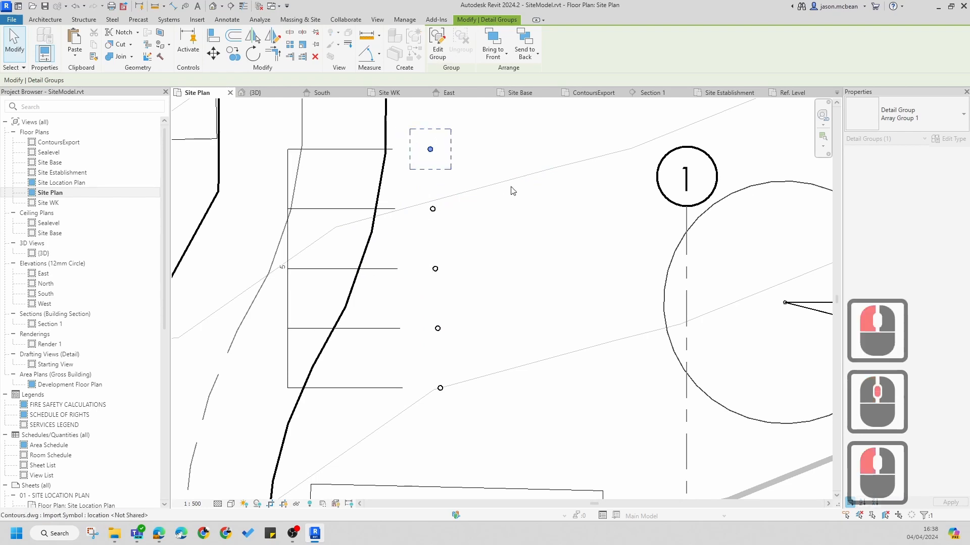
Move the array's end bollard just inside the lower edge of the tree circle beyond grid 1, making the row nearly horizontal
{"action": "left_click_drag", "start_coordinate": [473, 194], "coordinate": [605, 397]}
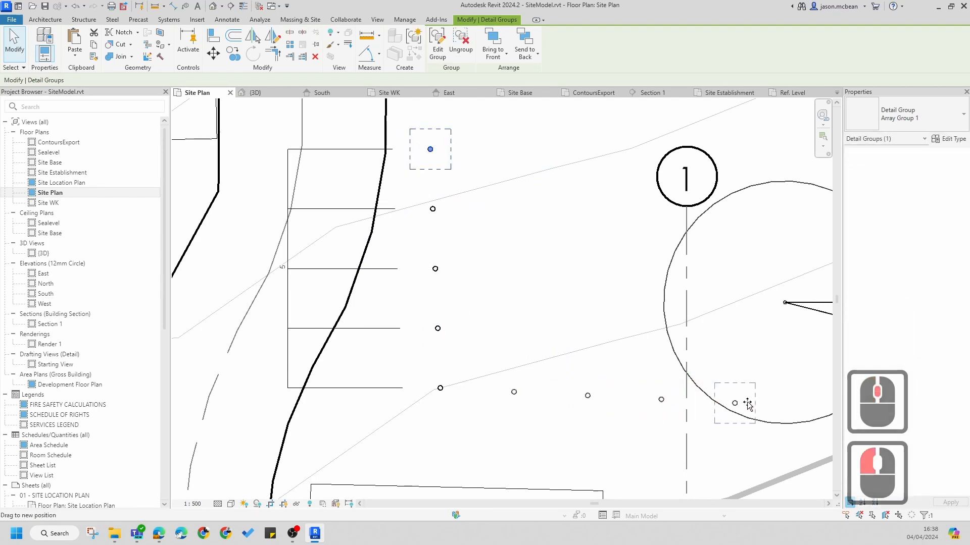
{"action": "left_click_drag", "start_coordinate": [778, 410], "coordinate": [778, 407]}
{"action": "left_click", "coordinate": [778, 408]}
{"action": "middle_click_drag", "start_coordinate": [778, 409], "coordinate": [576, 280]}
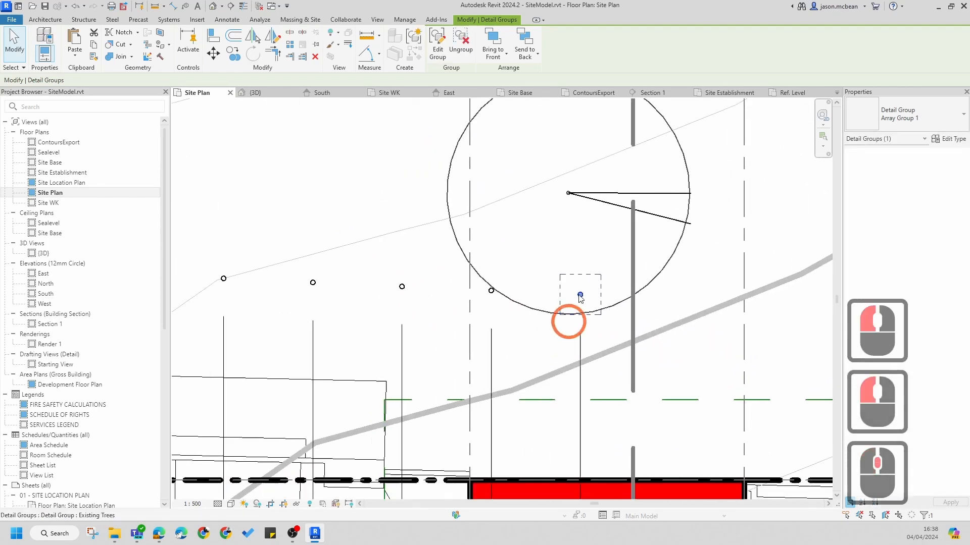
{"action": "scroll", "coordinate": [584, 288], "scroll_direction": "down", "scroll_amount": 5}
{"action": "scroll", "coordinate": [584, 288], "scroll_direction": "up", "scroll_amount": 6}
{"action": "key", "text": "Escape"}
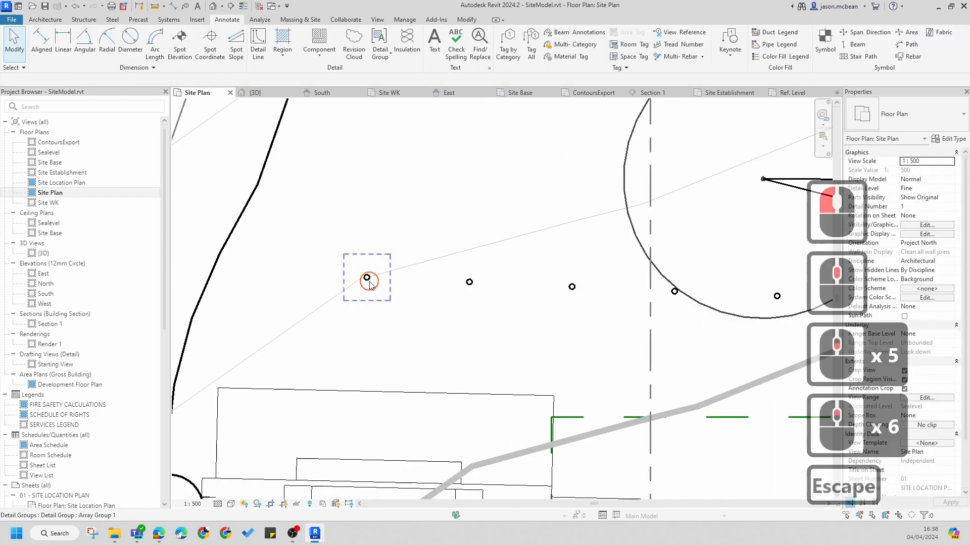
Shift the array's first bollard slightly toward the road and stretch the end bollard to just past grid 5
{"action": "left_click", "coordinate": [369, 278]}
{"action": "left_click", "coordinate": [313, 324]}
{"action": "scroll", "coordinate": [216, 400], "scroll_direction": "down", "scroll_amount": 5}
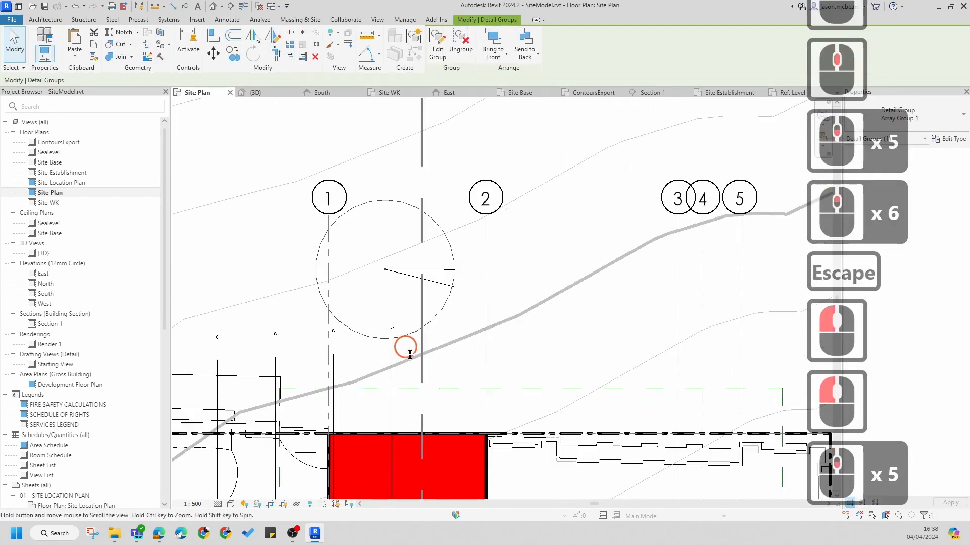
{"action": "middle_click_drag", "start_coordinate": [404, 346], "coordinate": [360, 330]}
{"action": "left_click_drag", "start_coordinate": [351, 322], "coordinate": [743, 342]}
{"action": "scroll", "coordinate": [559, 263], "scroll_direction": "down", "scroll_amount": 7}
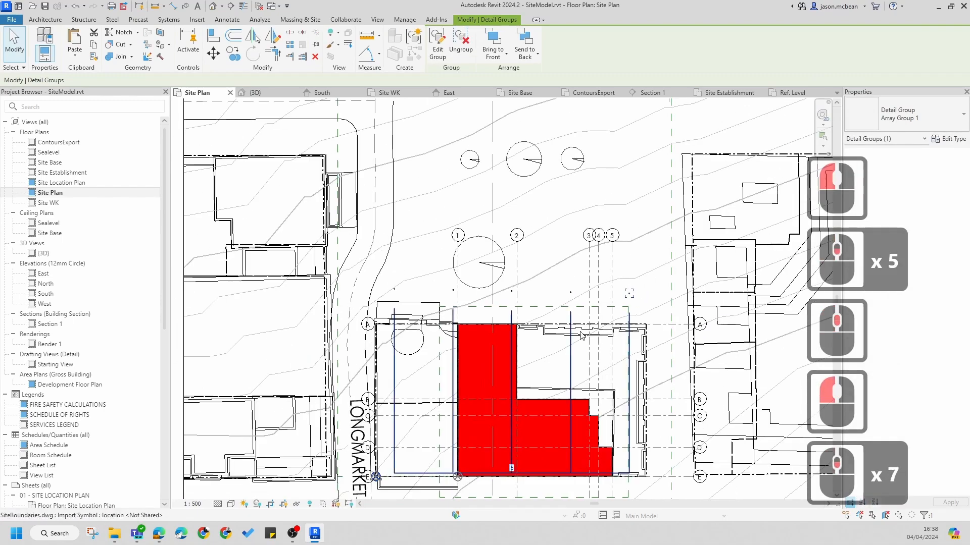
Set the bollard array's member count to 10
{"action": "scroll", "coordinate": [561, 183], "scroll_direction": "down", "scroll_amount": 5}
{"action": "scroll", "coordinate": [535, 260], "scroll_direction": "up", "scroll_amount": 9}
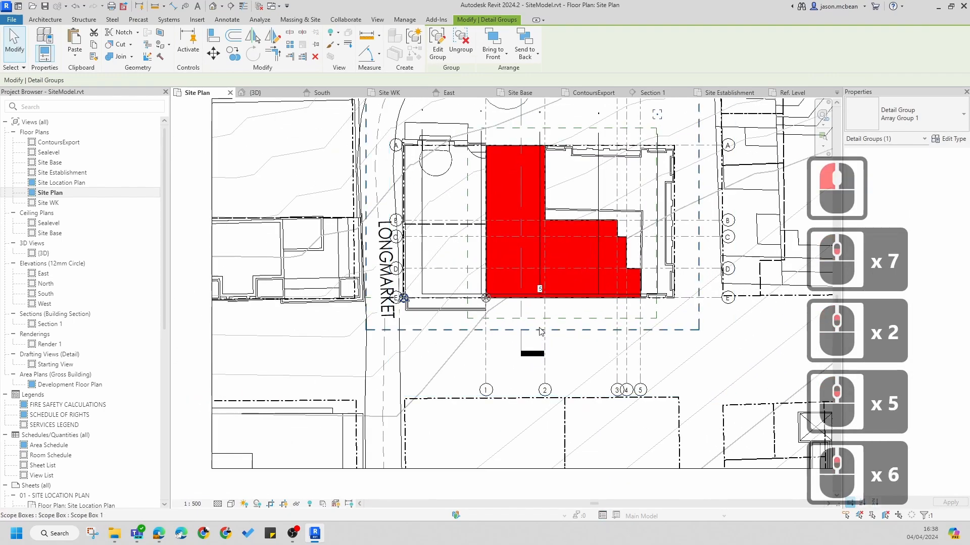
{"action": "left_click", "coordinate": [541, 261]}
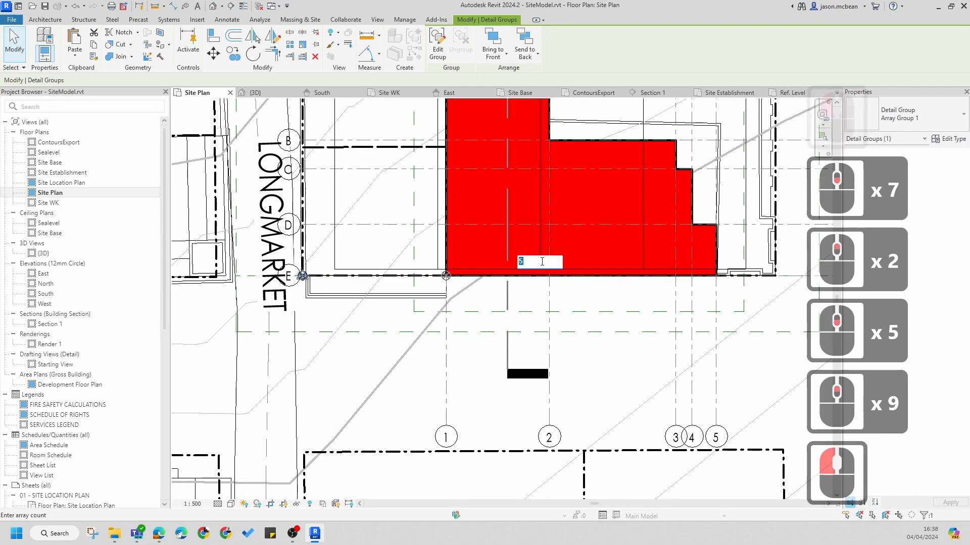
{"action": "type", "text": "10"}
{"action": "key", "text": "Return"}
{"action": "scroll", "coordinate": [562, 332], "scroll_direction": "down", "scroll_amount": 5}
{"action": "middle_click_drag", "start_coordinate": [530, 143], "coordinate": [573, 195]}
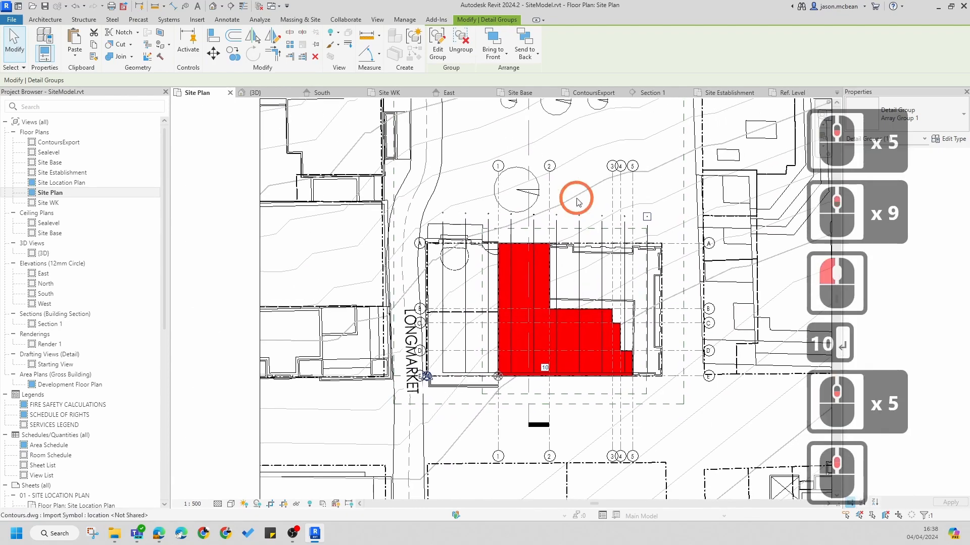
Examine the spacing and extent of the ten-bollard row along the site boundary, selecting one member to show the array's controls
{"action": "scroll", "coordinate": [567, 210], "scroll_direction": "up", "scroll_amount": 5}
{"action": "key", "text": "Escape"}
{"action": "key", "text": "Escape"}
{"action": "scroll", "coordinate": [342, 281], "scroll_direction": "up", "scroll_amount": 5}
{"action": "scroll", "coordinate": [342, 281], "scroll_direction": "down", "scroll_amount": 4}
{"action": "key", "text": "Escape"}
{"action": "middle_click_drag", "start_coordinate": [385, 277], "coordinate": [411, 335]}
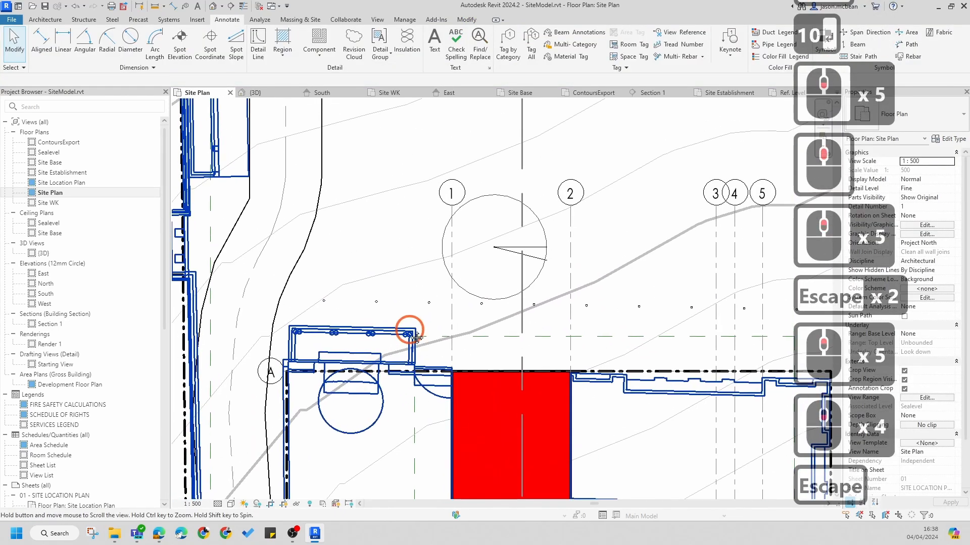
{"action": "key", "text": "Escape"}
{"action": "left_click", "coordinate": [637, 310]}
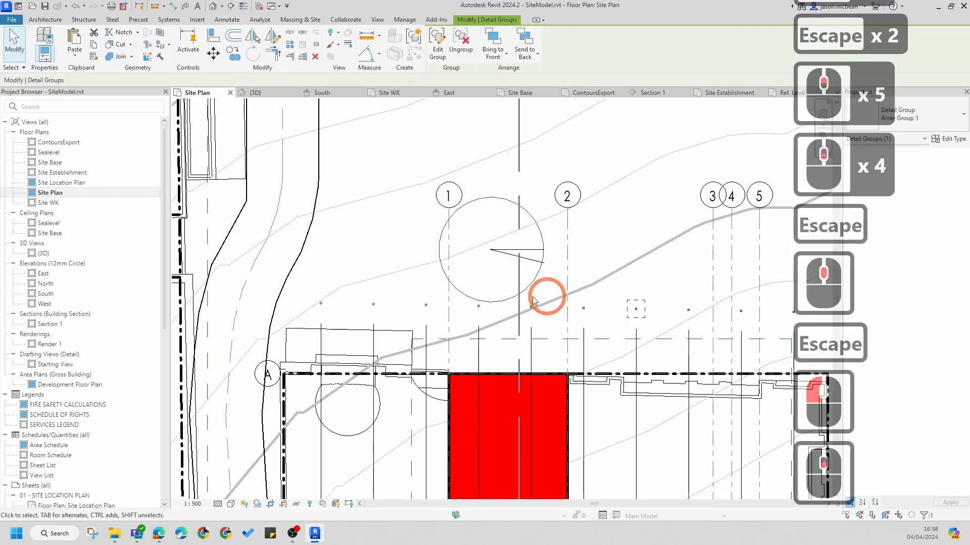
{"action": "scroll", "coordinate": [548, 292], "scroll_direction": "down", "scroll_amount": 7}
{"action": "scroll", "coordinate": [589, 434], "scroll_direction": "up", "scroll_amount": 1}
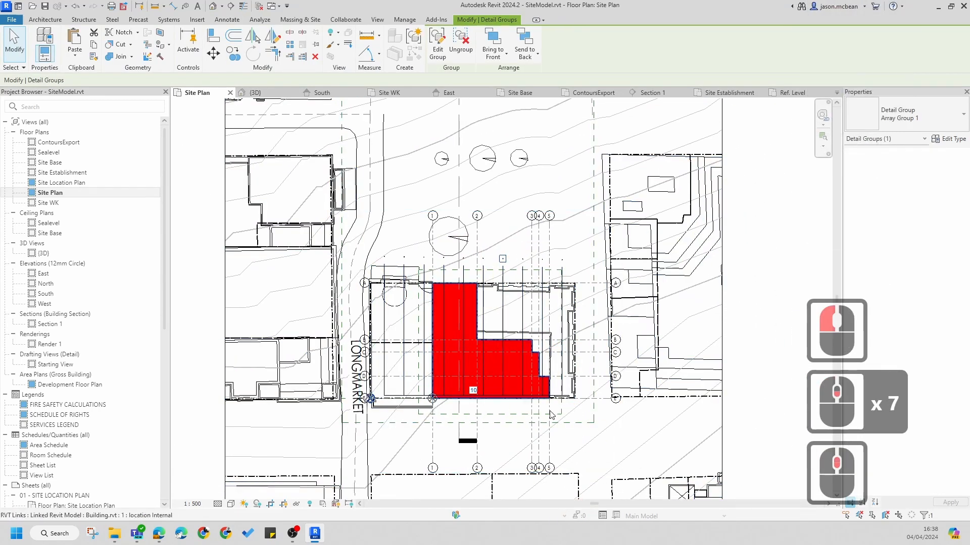
{"action": "key", "text": "Escape"}
{"action": "scroll", "coordinate": [464, 259], "scroll_direction": "up", "scroll_amount": 8}
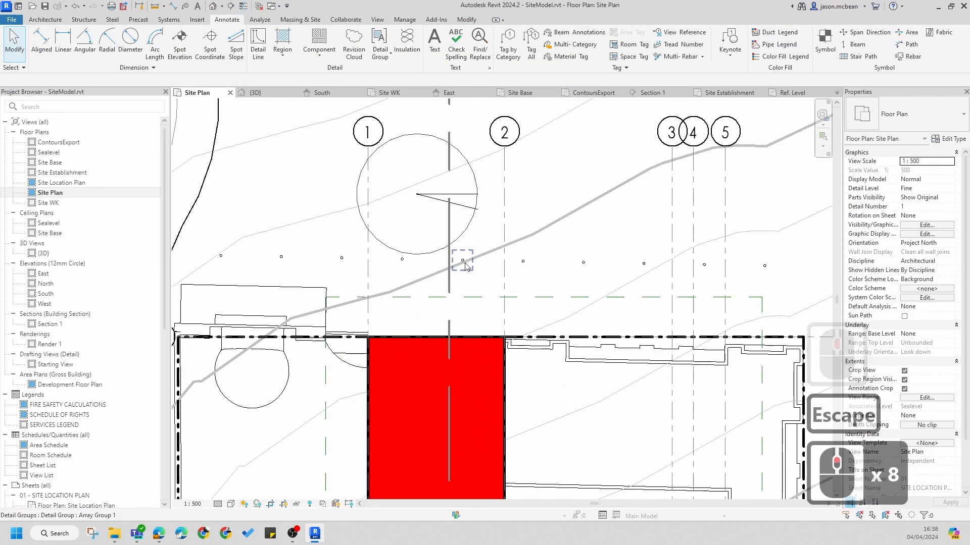
{"action": "scroll", "coordinate": [465, 266], "scroll_direction": "down", "scroll_amount": 7}
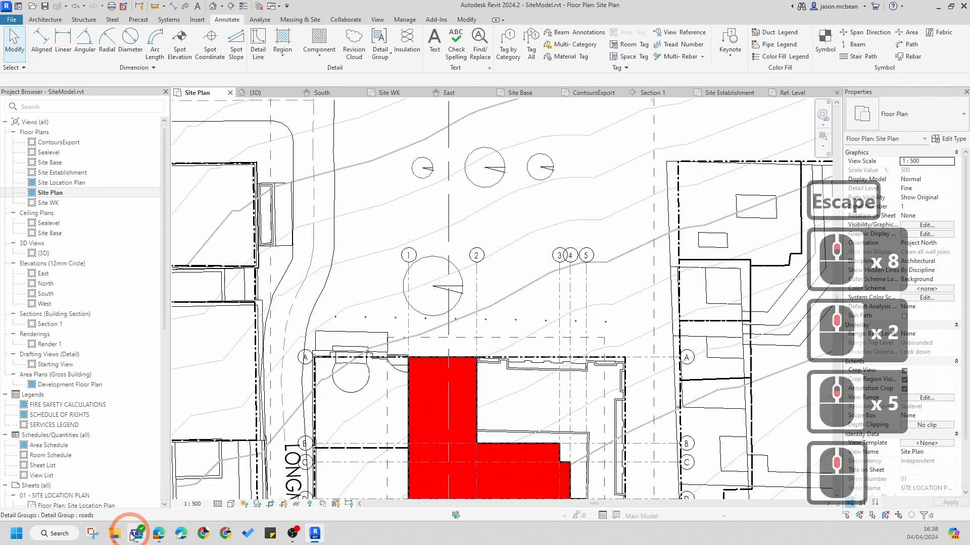
{"action": "left_click", "coordinate": [63, 538]}
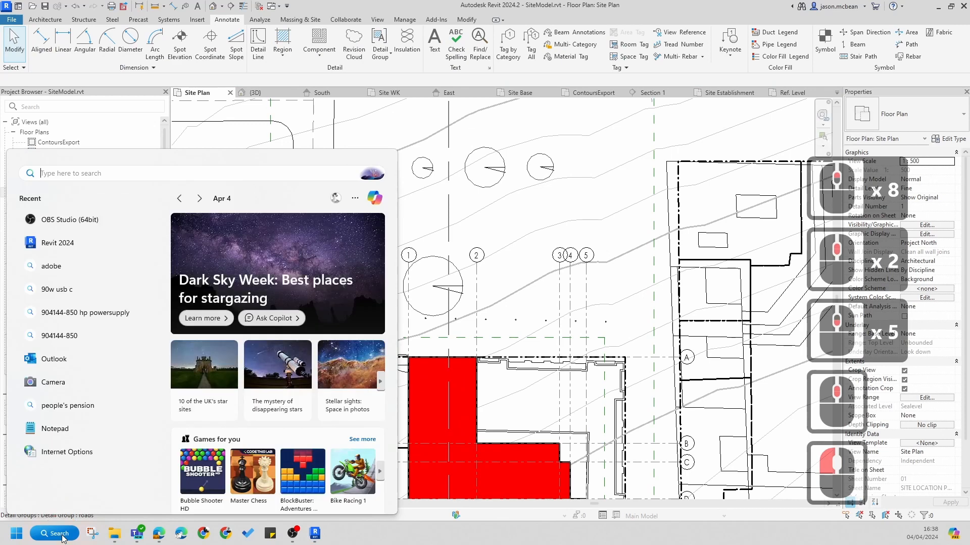
{"action": "key", "text": "Escape"}
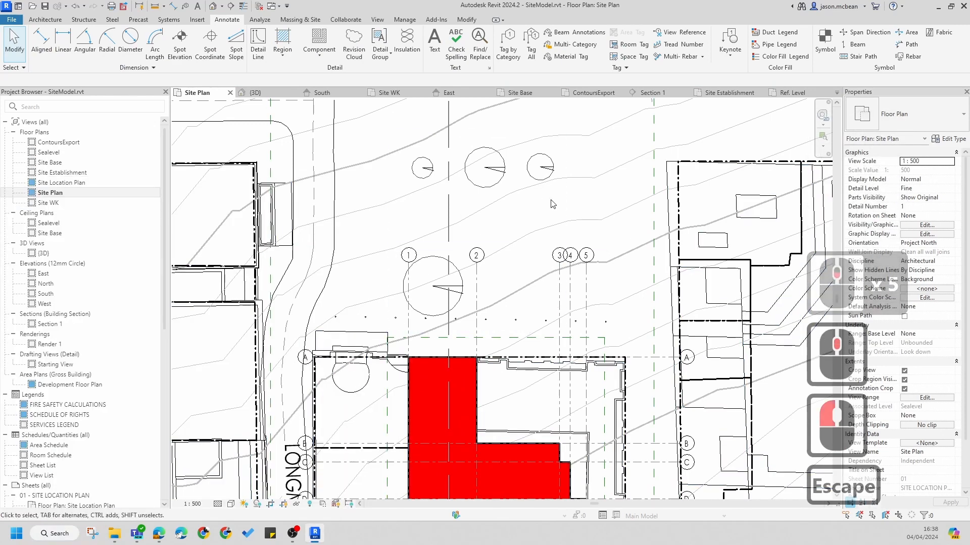
{"action": "scroll", "coordinate": [512, 318], "scroll_direction": "up", "scroll_amount": 1}
{"action": "left_click", "coordinate": [571, 321]}
{"action": "left_click", "coordinate": [516, 298]}
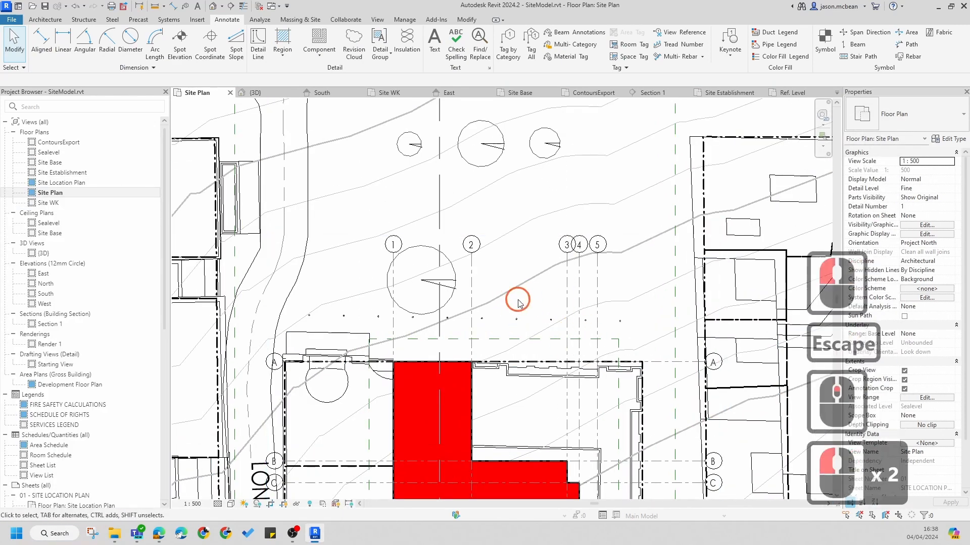
Inspect the arrayed bollard just past grid 2 up close, and review the whole row on the Site Plan
{"action": "scroll", "coordinate": [516, 299], "scroll_direction": "down", "scroll_amount": 7}
{"action": "scroll", "coordinate": [532, 318], "scroll_direction": "up", "scroll_amount": 20}
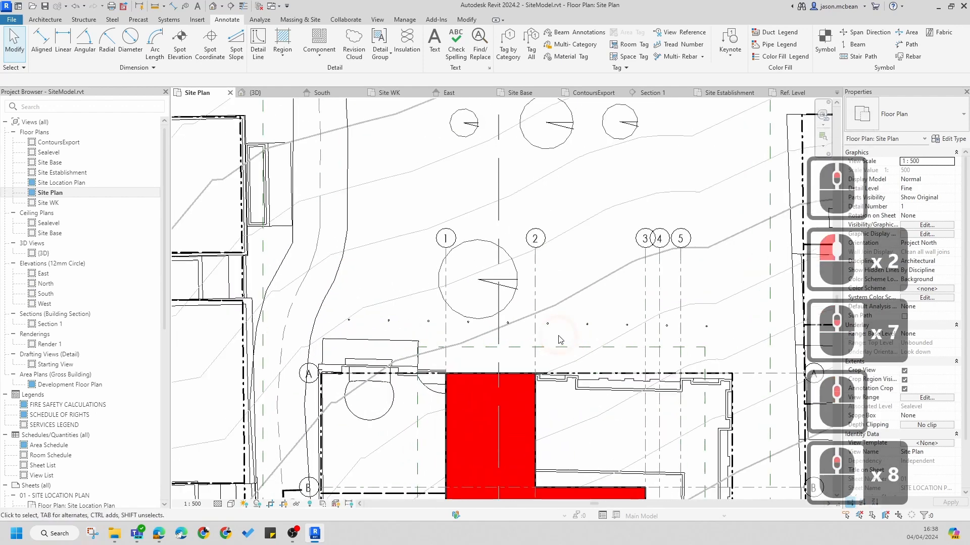
{"action": "left_click", "coordinate": [506, 297]}
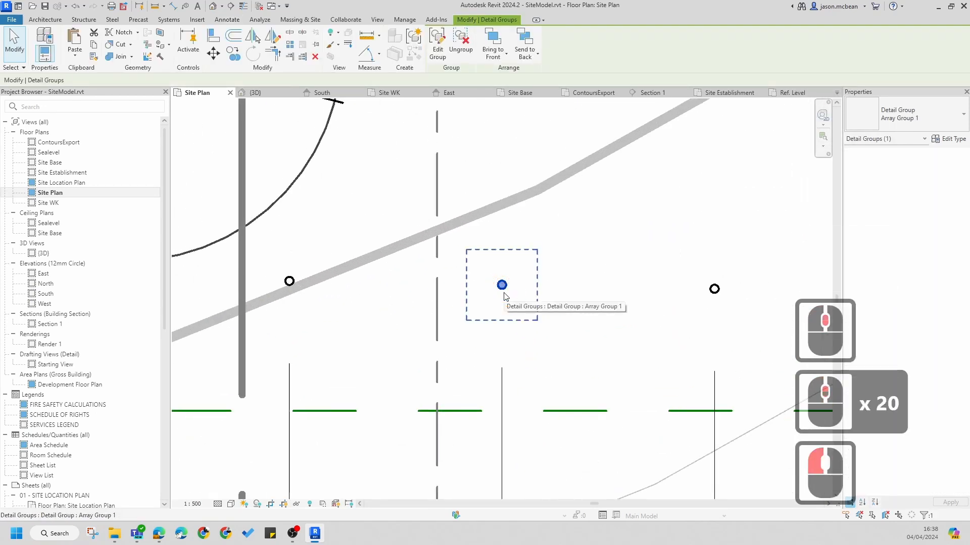
{"action": "left_click", "coordinate": [519, 283]}
{"action": "key", "text": "Escape"}
{"action": "scroll", "coordinate": [500, 284], "scroll_direction": "down", "scroll_amount": 7}
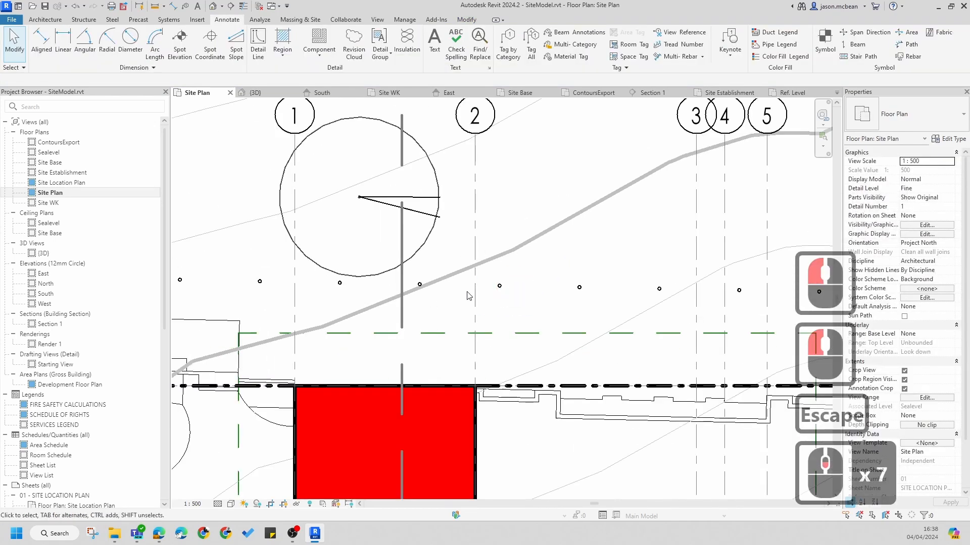
{"action": "scroll", "coordinate": [469, 296], "scroll_direction": "up", "scroll_amount": 6}
{"action": "scroll", "coordinate": [470, 294], "scroll_direction": "down", "scroll_amount": 7}
{"action": "scroll", "coordinate": [470, 296], "scroll_direction": "down", "scroll_amount": 7}
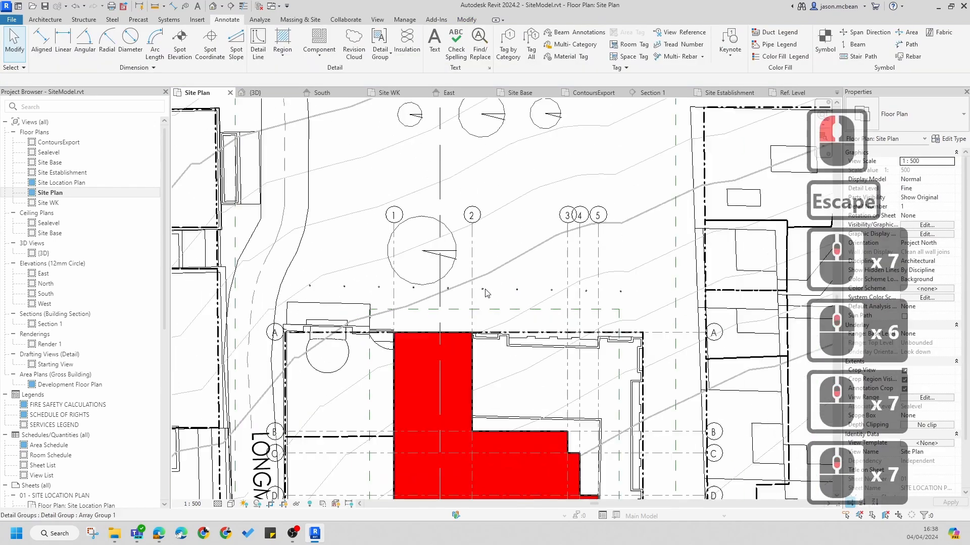
Select all bollard array groups visible in the Site Plan view and copy them to the clipboard
{"action": "left_click", "coordinate": [508, 294]}
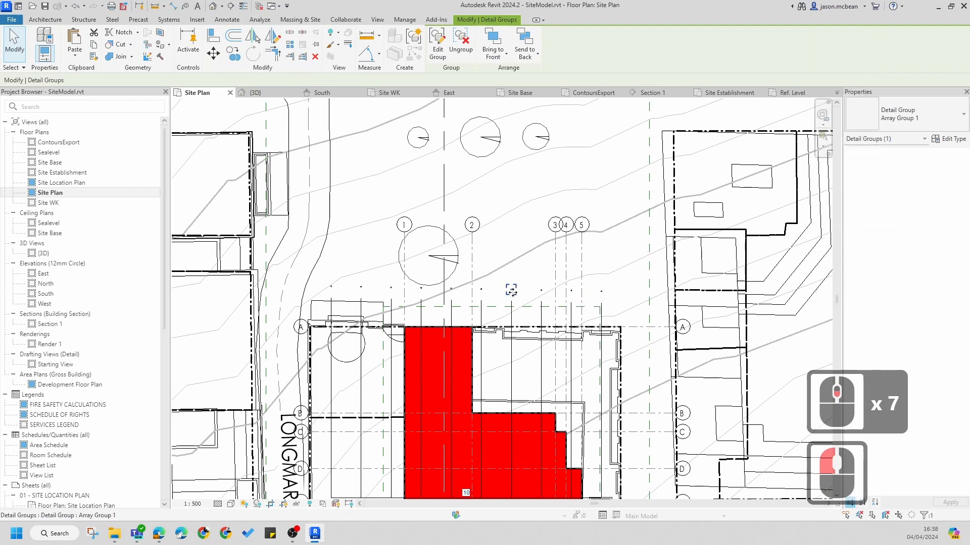
{"action": "right_click", "coordinate": [510, 293]}
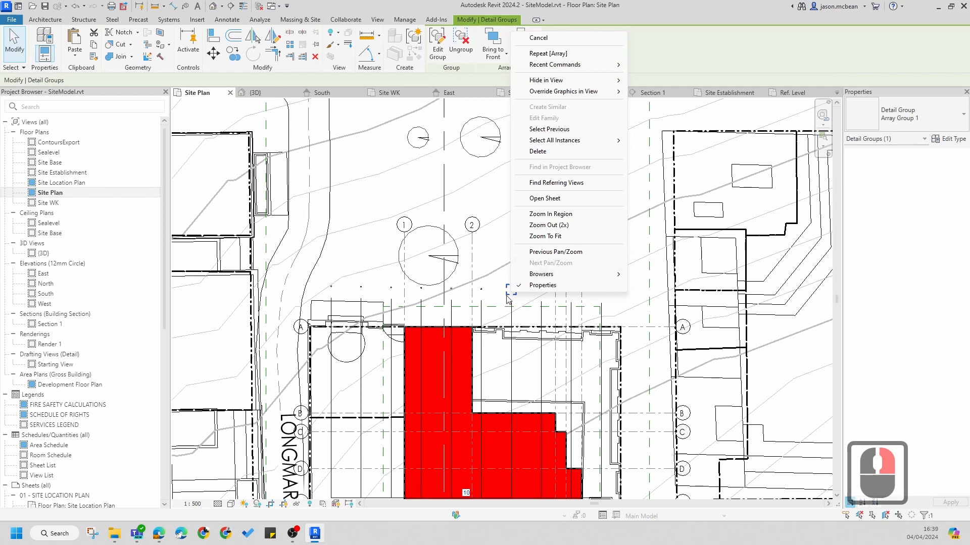
{"action": "left_click", "coordinate": [704, 138]}
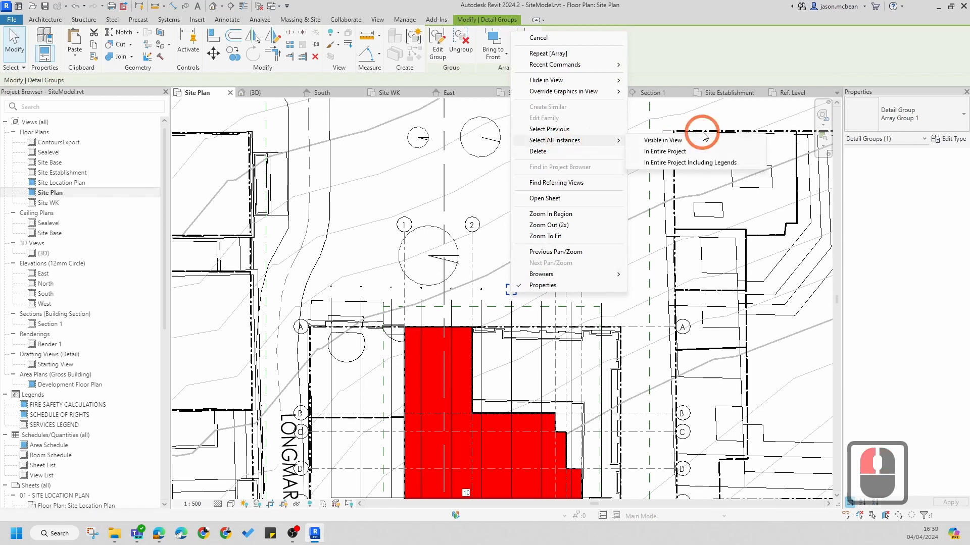
{"action": "left_click", "coordinate": [681, 144]}
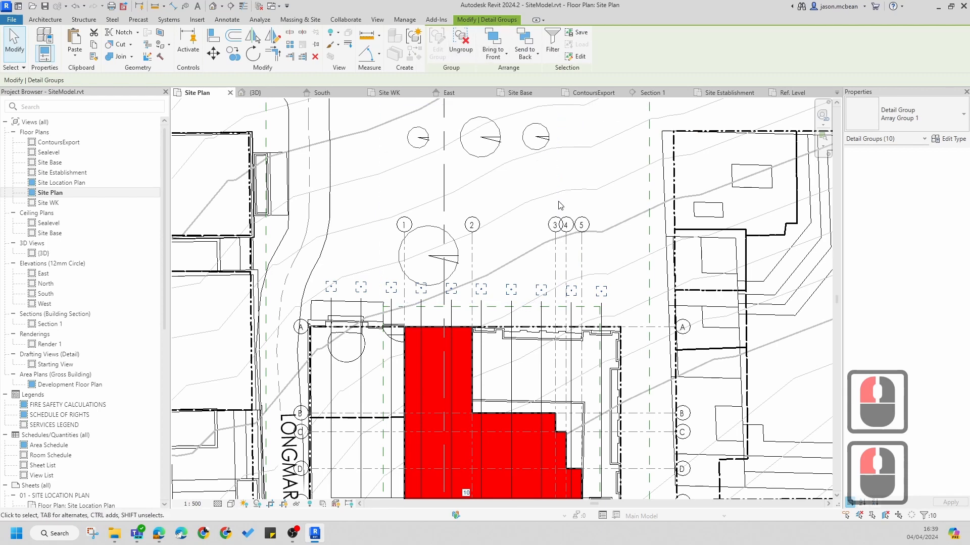
{"action": "left_click", "coordinate": [94, 46]}
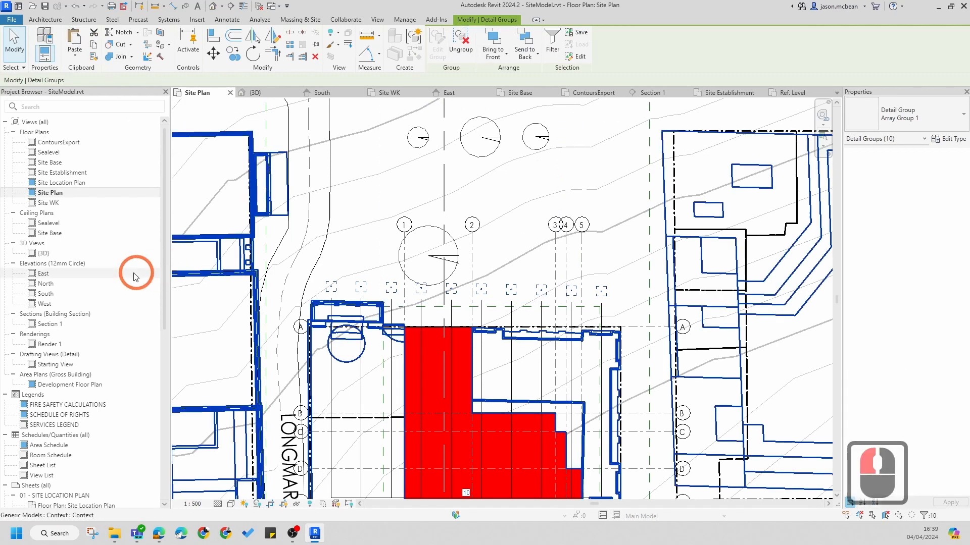
Open the Site Establishment floor plan and paste the copied bollards aligned to the current view
{"action": "double_click", "coordinate": [49, 174]}
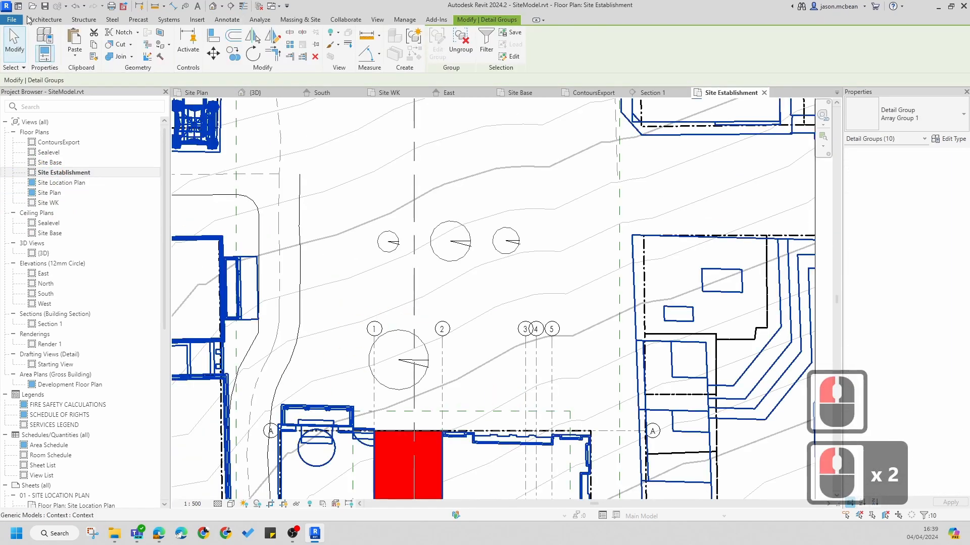
{"action": "left_click", "coordinate": [76, 50]}
{"action": "left_click", "coordinate": [94, 139]}
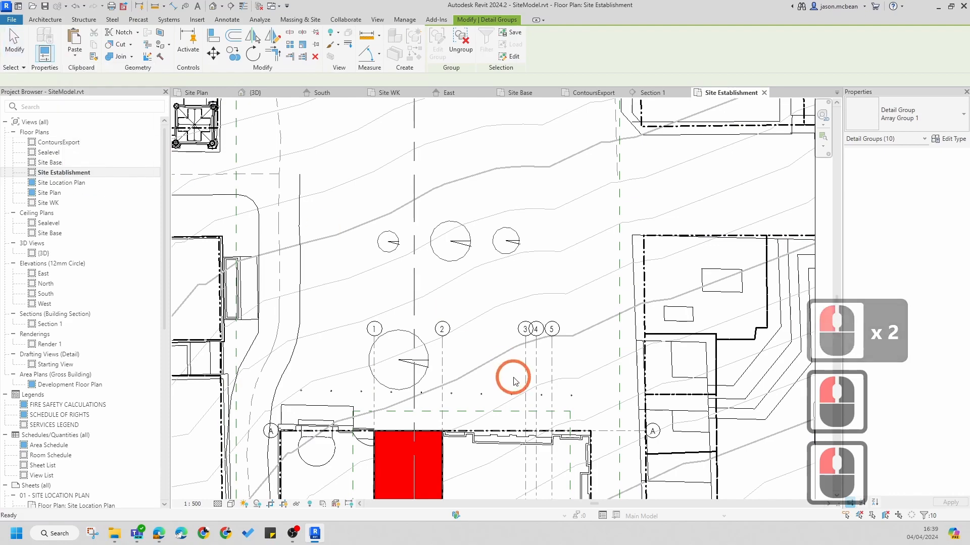
Select individual pasted bollards in Site Establishment to check for array controls, and undo the paste
{"action": "scroll", "coordinate": [505, 376], "scroll_direction": "up", "scroll_amount": 12}
{"action": "left_click", "coordinate": [481, 330]}
{"action": "scroll", "coordinate": [481, 331], "scroll_direction": "down", "scroll_amount": 2}
{"action": "scroll", "coordinate": [481, 333], "scroll_direction": "down", "scroll_amount": 5}
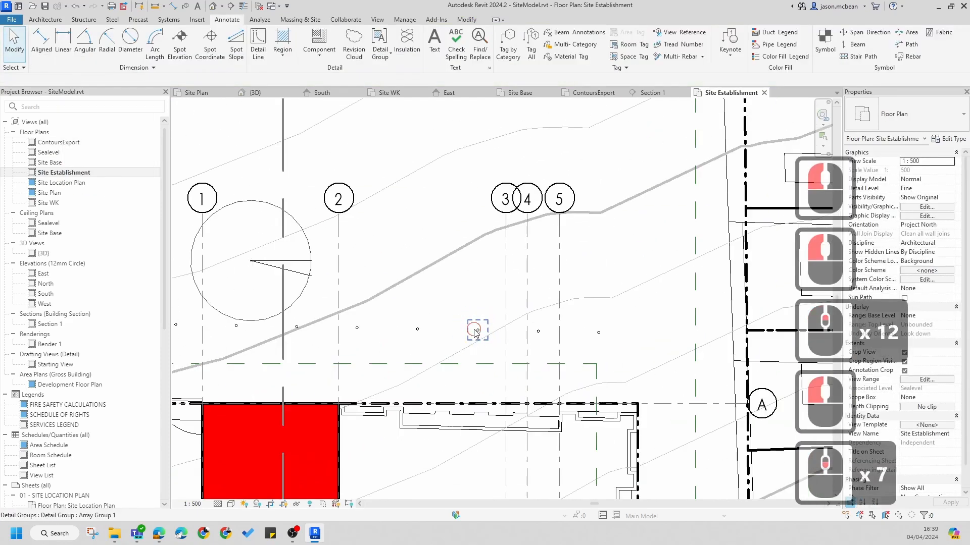
{"action": "left_click", "coordinate": [472, 329]}
{"action": "scroll", "coordinate": [472, 330], "scroll_direction": "down", "scroll_amount": 8}
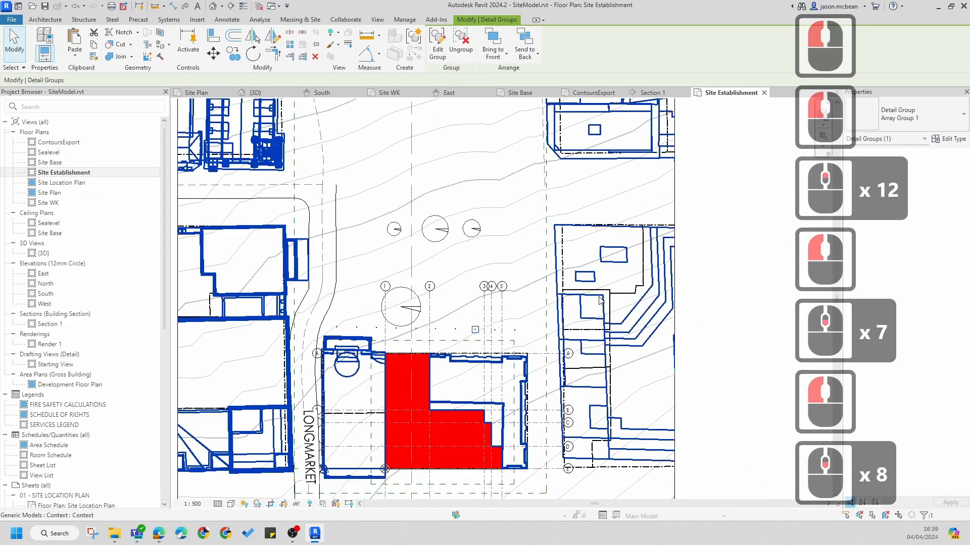
{"action": "left_click", "coordinate": [517, 331]}
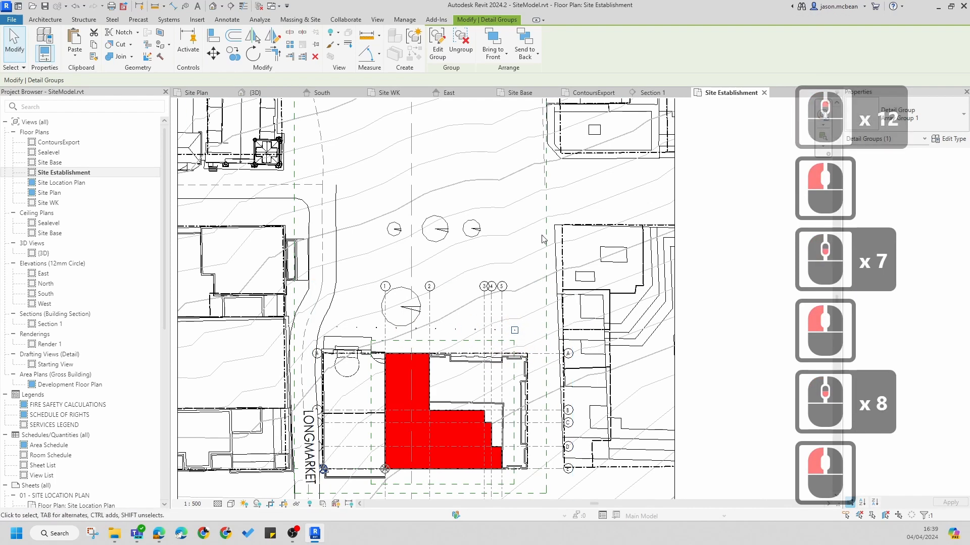
{"action": "key", "text": "ctrl+z"}
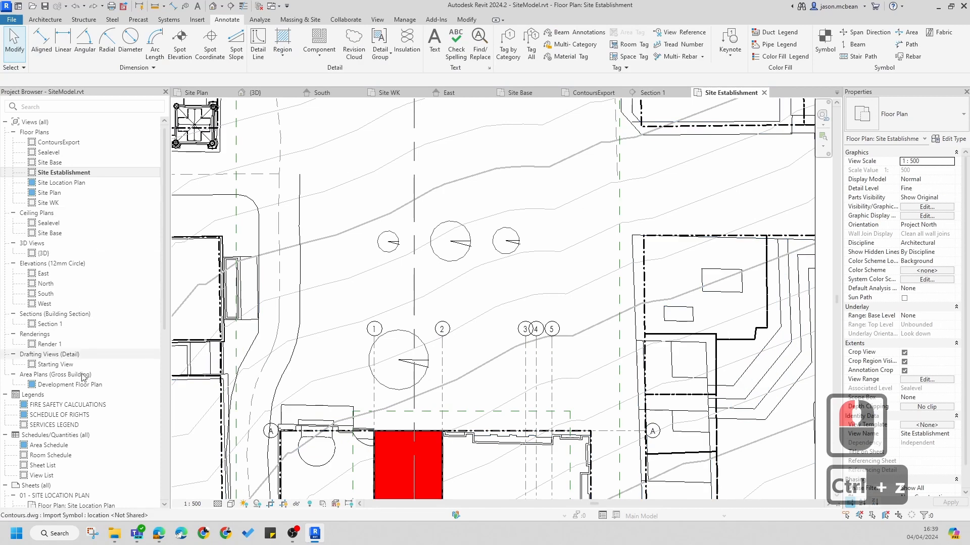
On the Site Plan, select all visible bollard groups together with their array control line and copy them to the clipboard
{"action": "double_click", "coordinate": [49, 193]}
{"action": "left_click", "coordinate": [597, 375]}
{"action": "left_click", "coordinate": [541, 292]}
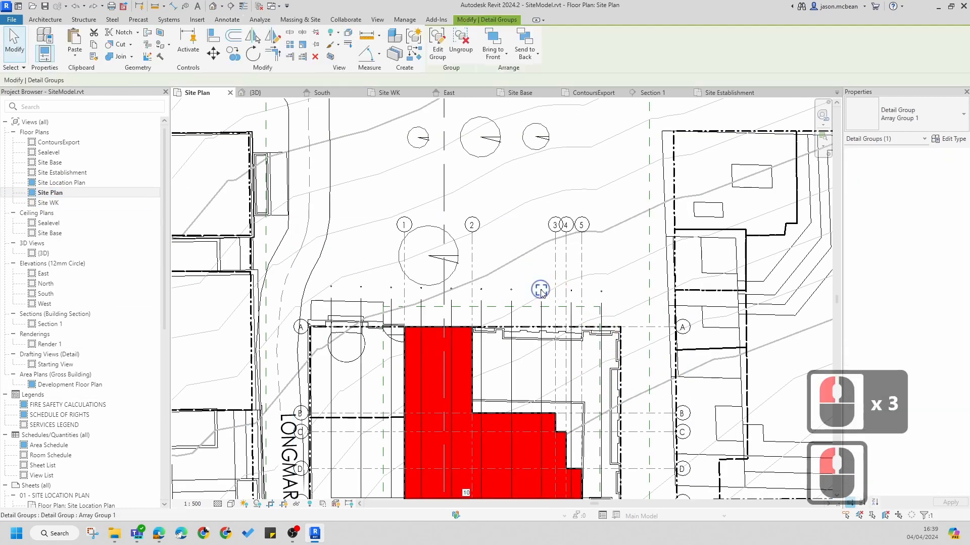
{"action": "right_click", "coordinate": [541, 292]}
{"action": "mouse_move", "coordinate": [610, 144]}
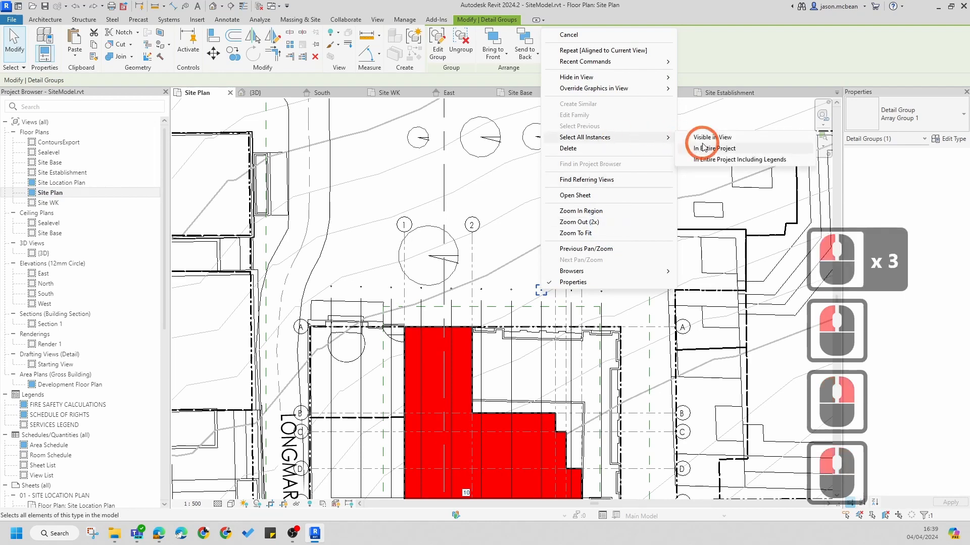
{"action": "left_click", "coordinate": [697, 135]}
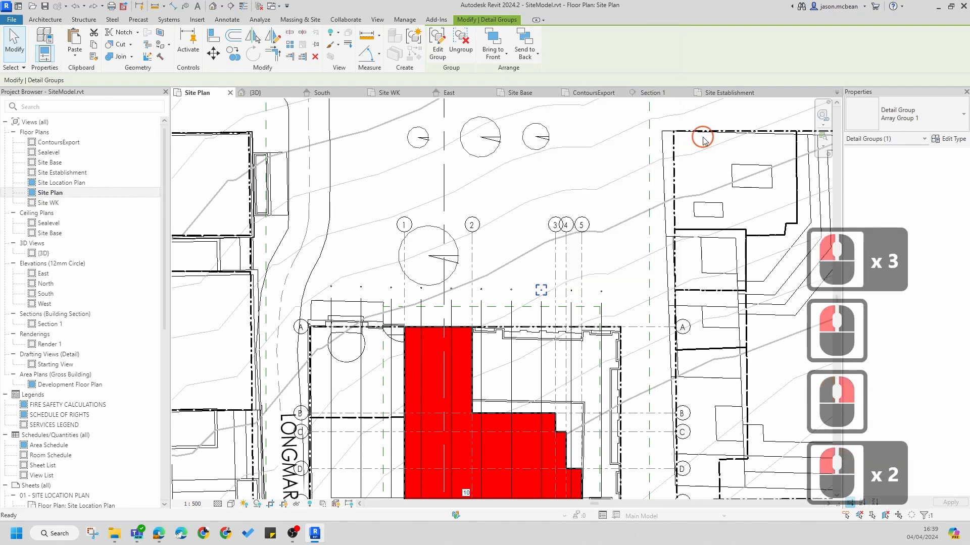
{"action": "left_click", "coordinate": [511, 359], "text": "ctrl"}
{"action": "scroll", "coordinate": [520, 216], "scroll_direction": "down", "scroll_amount": 4}
{"action": "scroll", "coordinate": [511, 419], "scroll_direction": "up", "scroll_amount": 4}
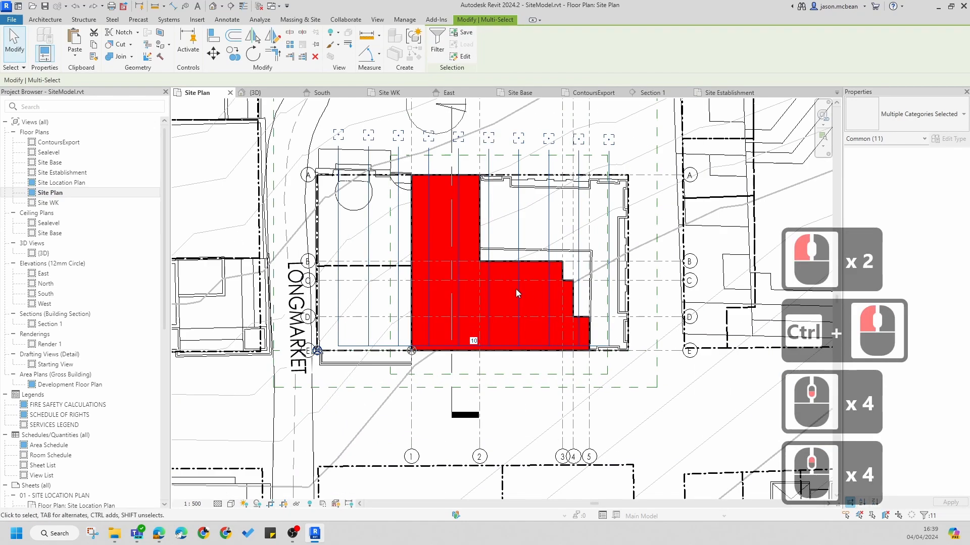
{"action": "left_click", "coordinate": [75, 54]}
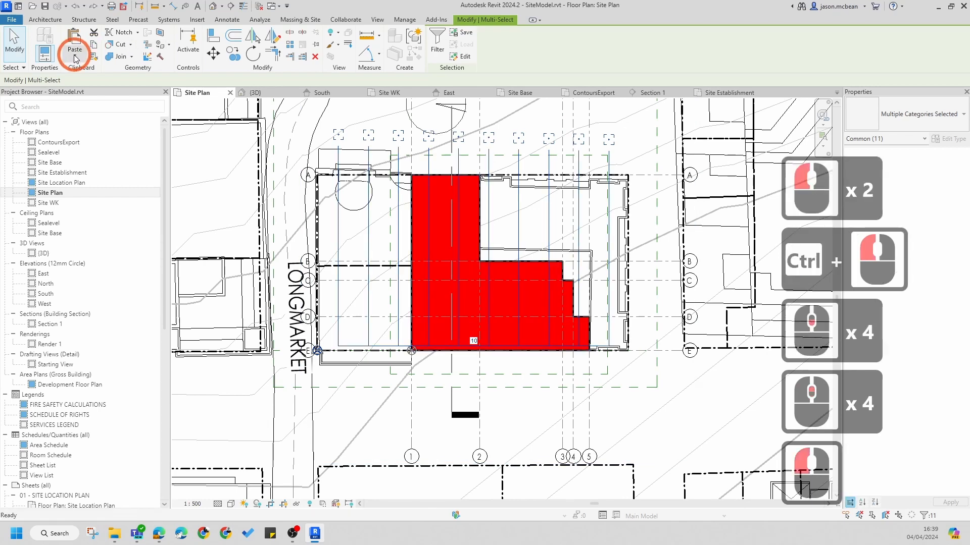
Paste the bollards and their array into the Site Establishment floor plan, aligned to the current view
{"action": "double_click", "coordinate": [50, 173]}
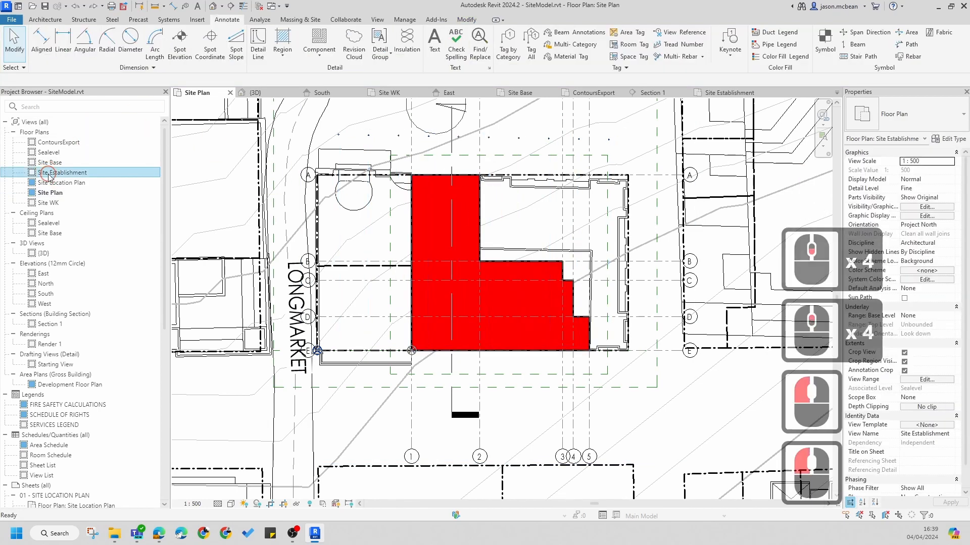
{"action": "left_click", "coordinate": [78, 57]}
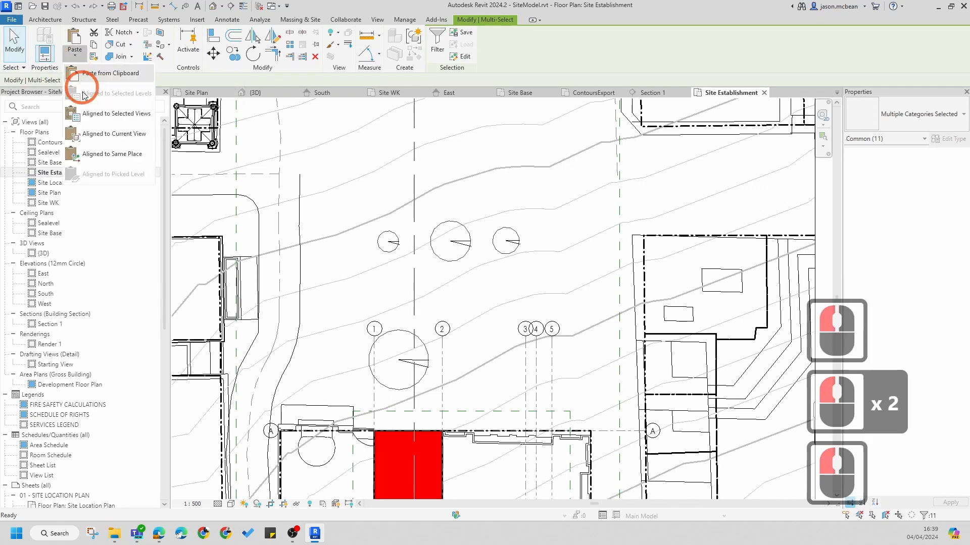
{"action": "left_click", "coordinate": [97, 134]}
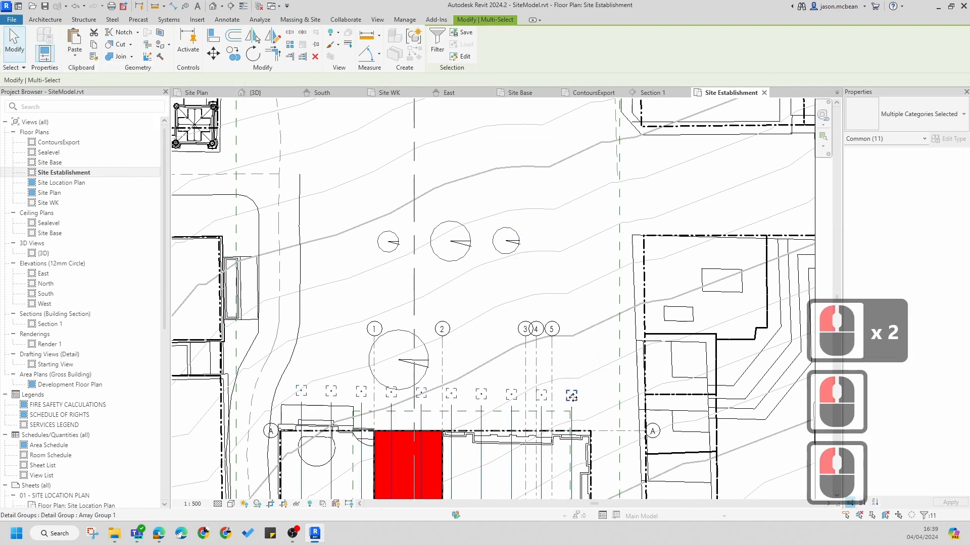
Try moving the pasted row to just below the three small trees and stretching its end bollard diagonally upward
{"action": "double_click", "coordinate": [586, 274]}
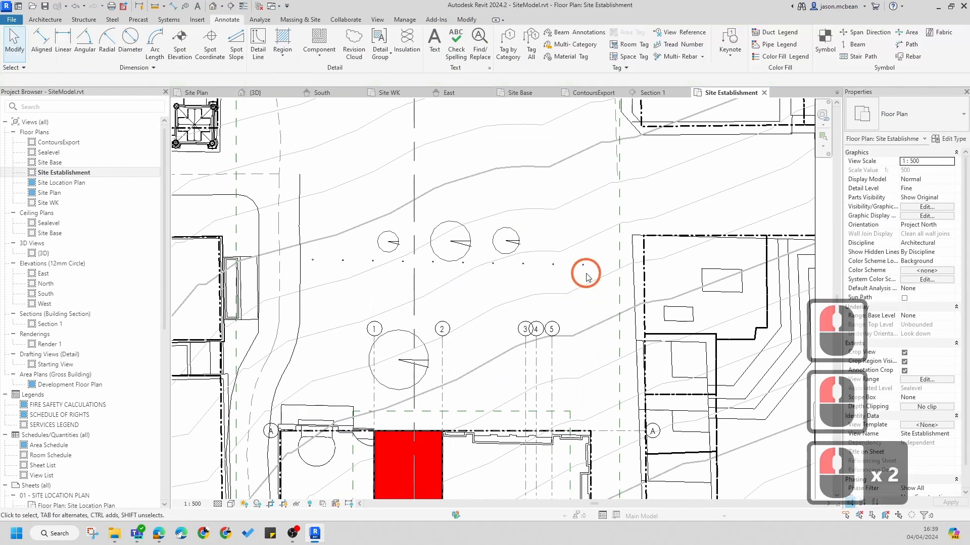
{"action": "left_click", "coordinate": [586, 267]}
{"action": "left_click_drag", "start_coordinate": [586, 265], "coordinate": [601, 143]}
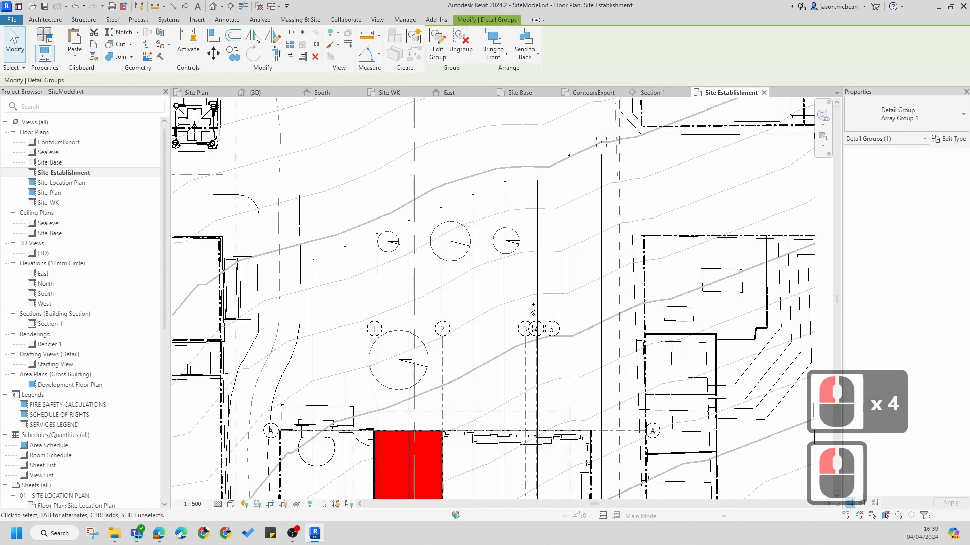
Undo the test changes to the pasted bollard array and review the whole Site Establishment plan
{"action": "key", "text": "ctrl+z"}
{"action": "key", "text": "ctrl+z"}
{"action": "scroll", "coordinate": [518, 318], "scroll_direction": "down", "scroll_amount": 6}
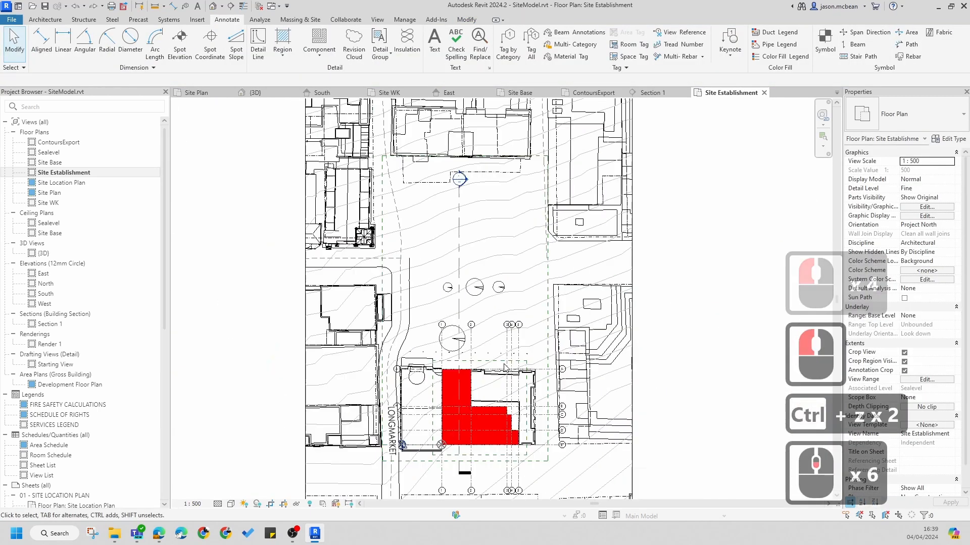
{"action": "scroll", "coordinate": [511, 363], "scroll_direction": "up", "scroll_amount": 6}
{"action": "scroll", "coordinate": [446, 260], "scroll_direction": "down", "scroll_amount": 7}
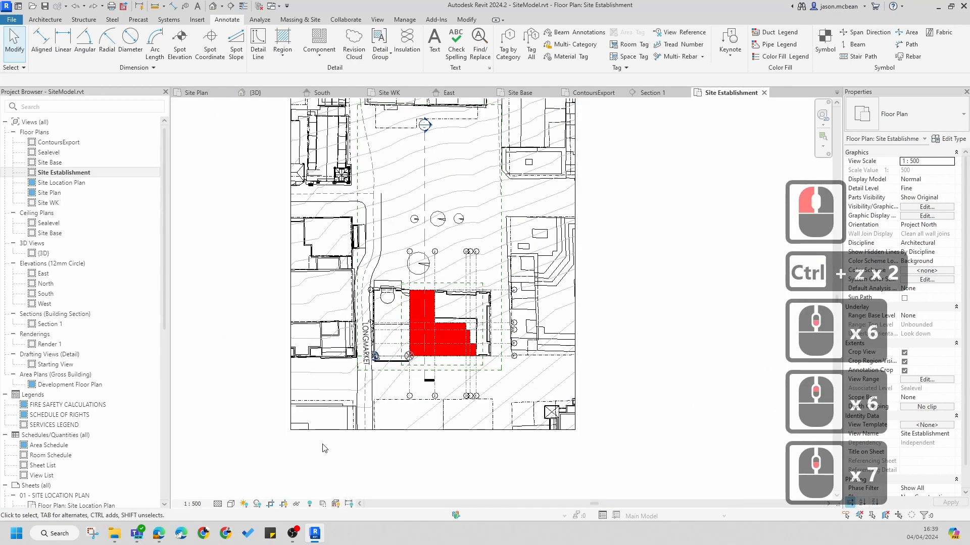
{"action": "left_click", "coordinate": [59, 533]}
{"action": "type", "text": "open"}
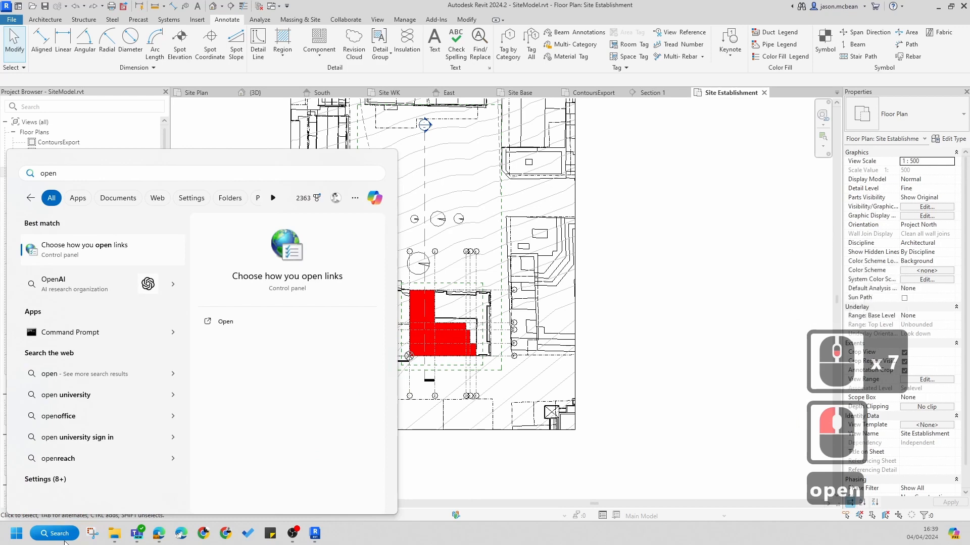
{"action": "left_click", "coordinate": [64, 543]}
Find AutoCAD 2024 - English through the Windows search and launch it
{"action": "left_click", "coordinate": [64, 542]}
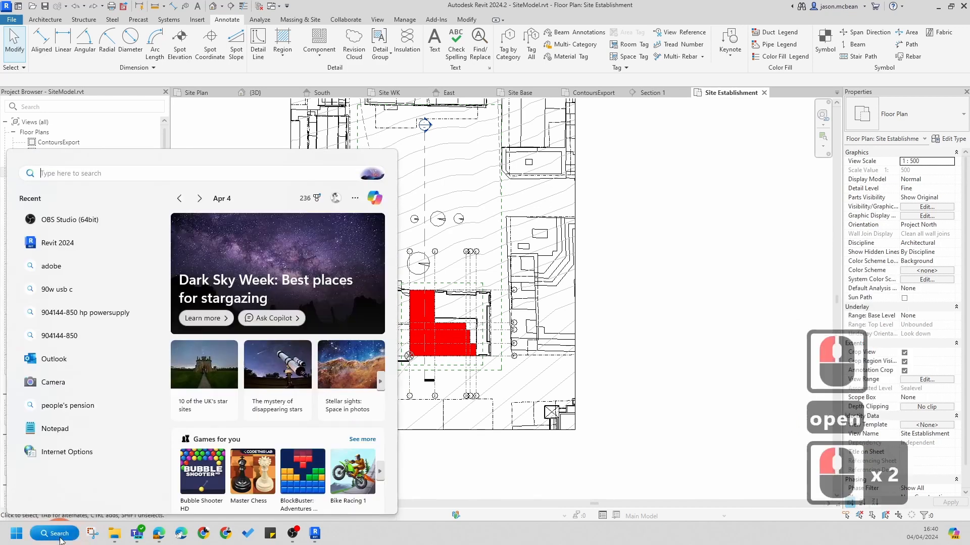
{"action": "type", "text": "open"}
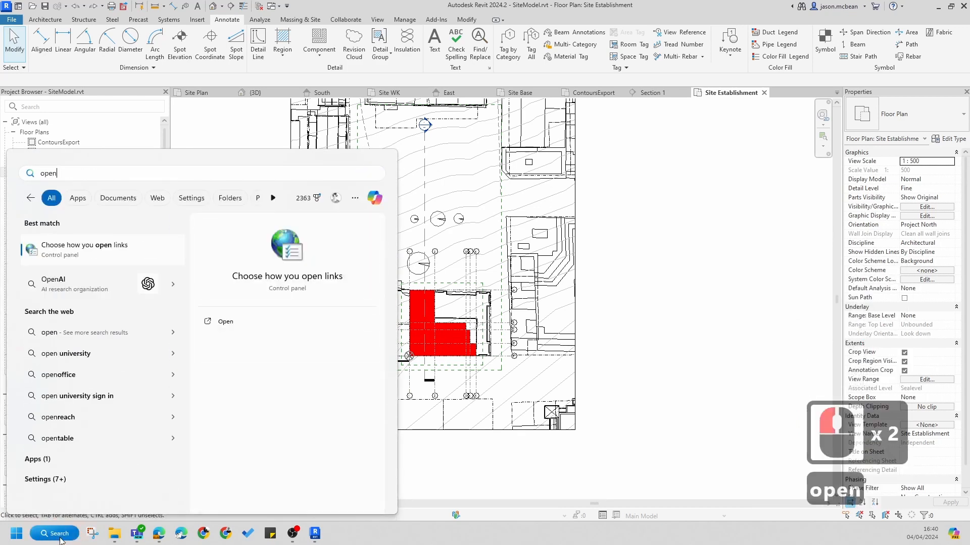
{"action": "key", "text": "BackSpace"}
{"action": "key", "text": "BackSpace"}
{"action": "key", "text": "BackSpace"}
{"action": "key", "text": "BackSpace"}
{"action": "key", "text": "BackSpace"}
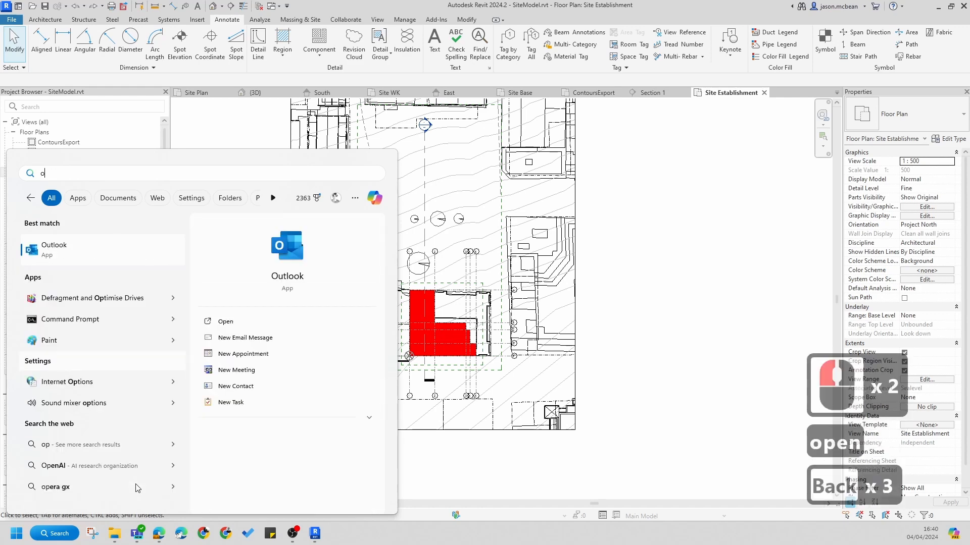
{"action": "type", "text": "autoCAD 2024 - English"}
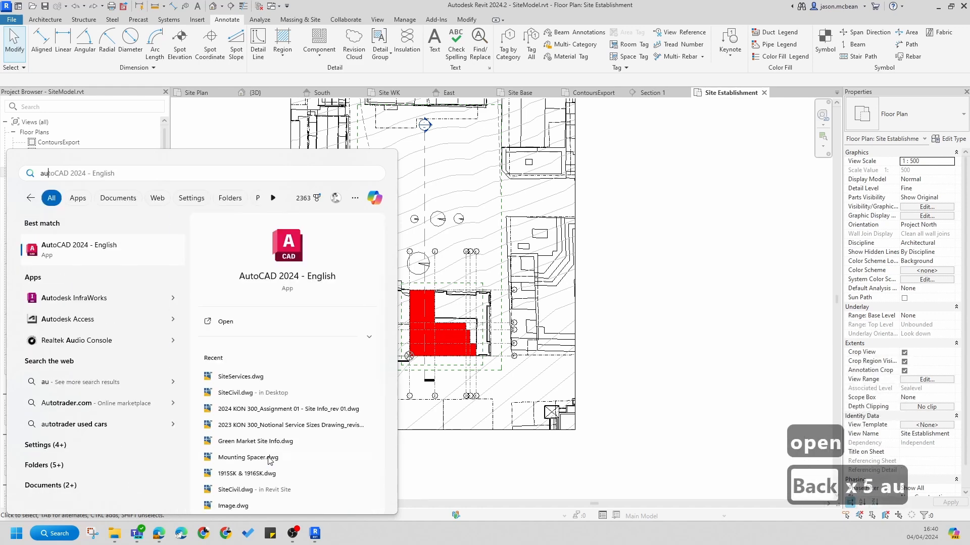
{"action": "left_click", "coordinate": [302, 270]}
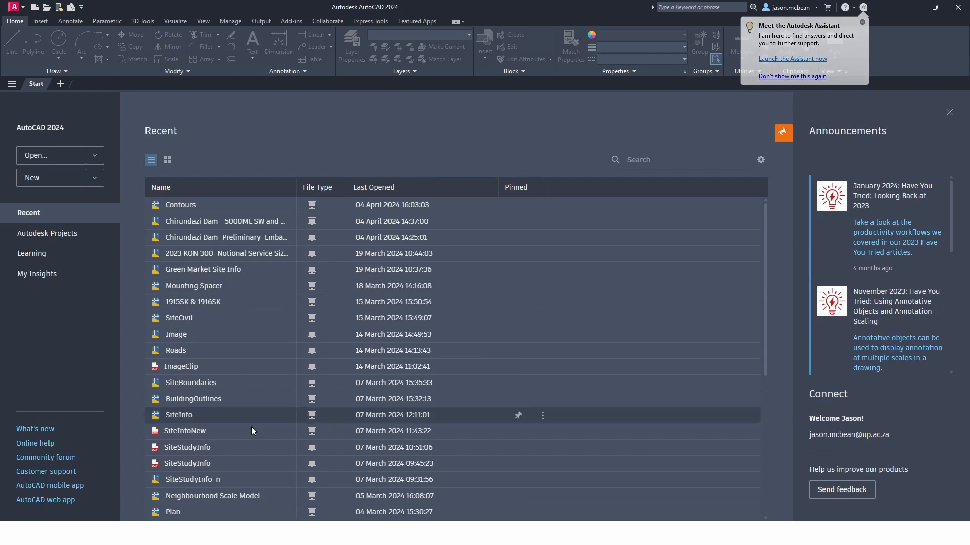
Open AutoCAD Drawing Blocks.dwg from the University of Pretoria OneDrive, under OKU, BIM Library, AutoCAD
{"action": "left_click", "coordinate": [27, 160]}
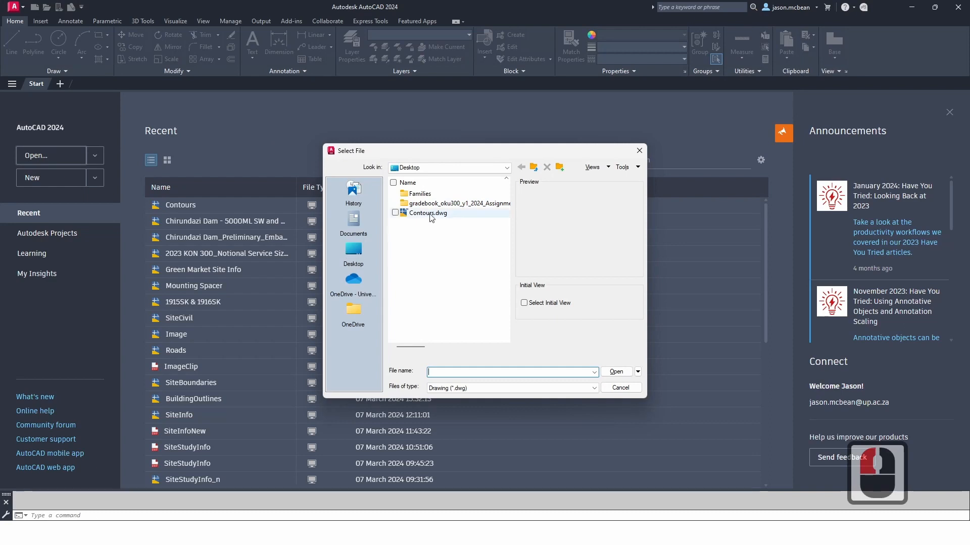
{"action": "left_click", "coordinate": [354, 280]}
{"action": "left_click", "coordinate": [447, 232]}
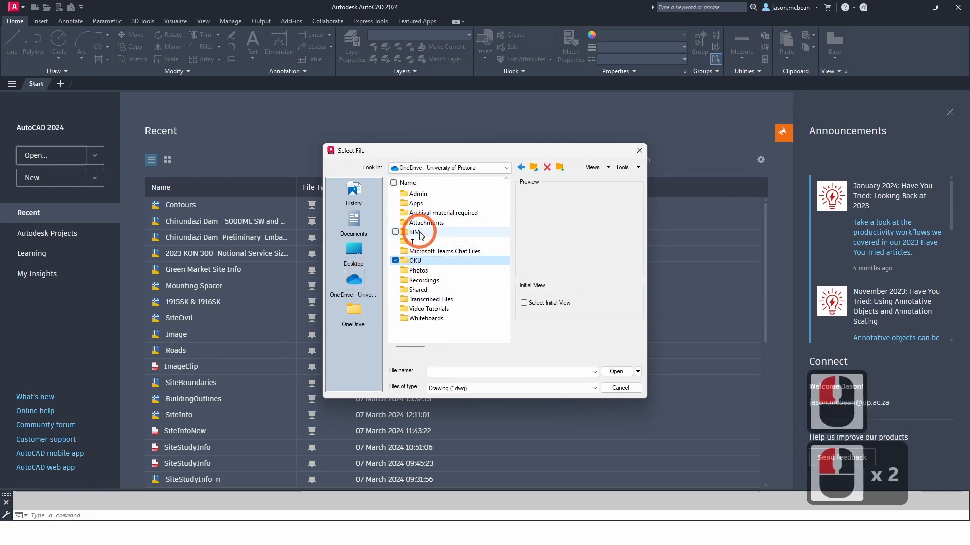
{"action": "double_click", "coordinate": [446, 231]}
{"action": "left_click", "coordinate": [521, 167]}
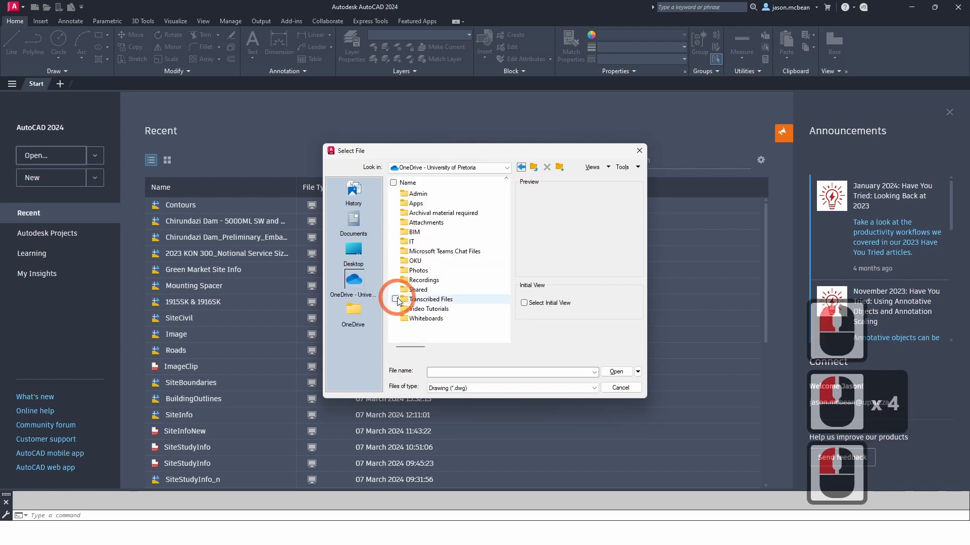
{"action": "double_click", "coordinate": [423, 232]}
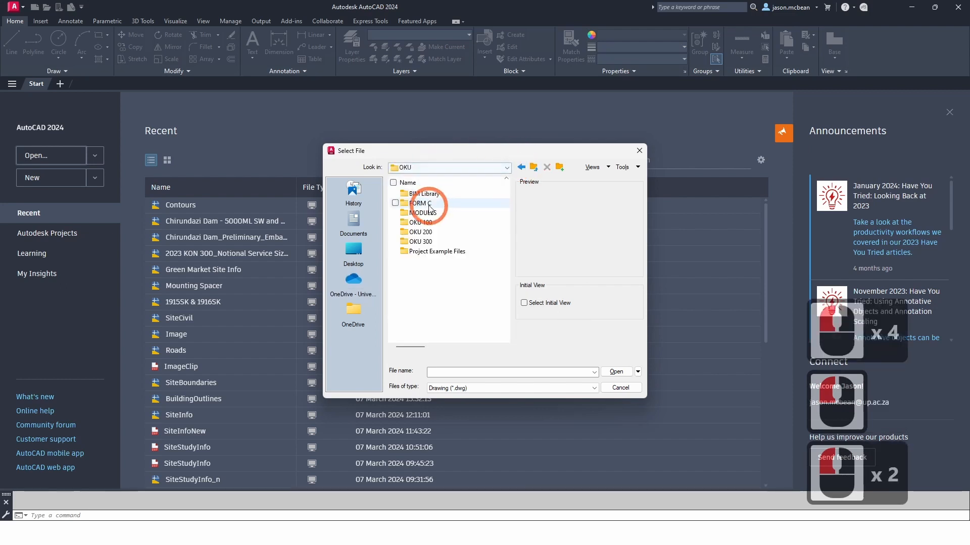
{"action": "double_click", "coordinate": [425, 205]}
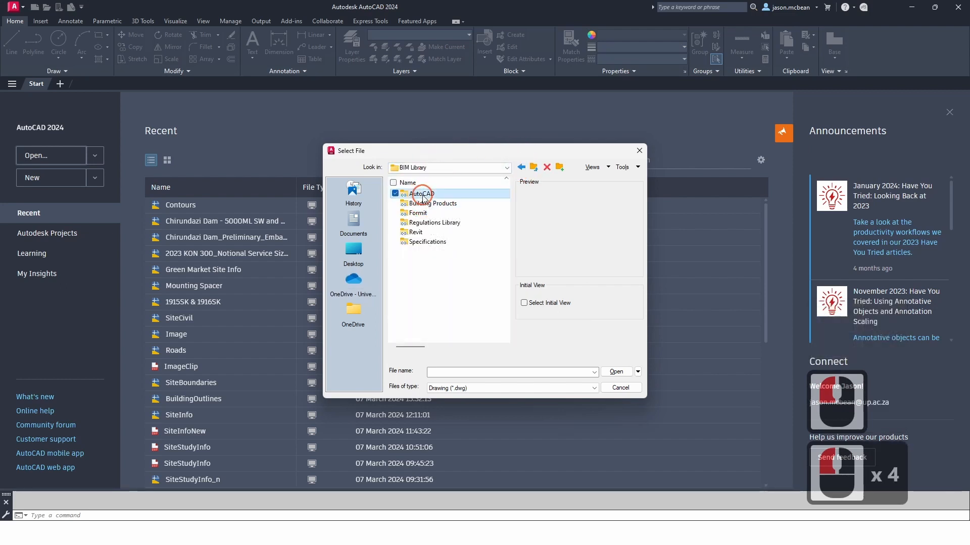
{"action": "double_click", "coordinate": [420, 194]}
{"action": "left_click", "coordinate": [445, 212]}
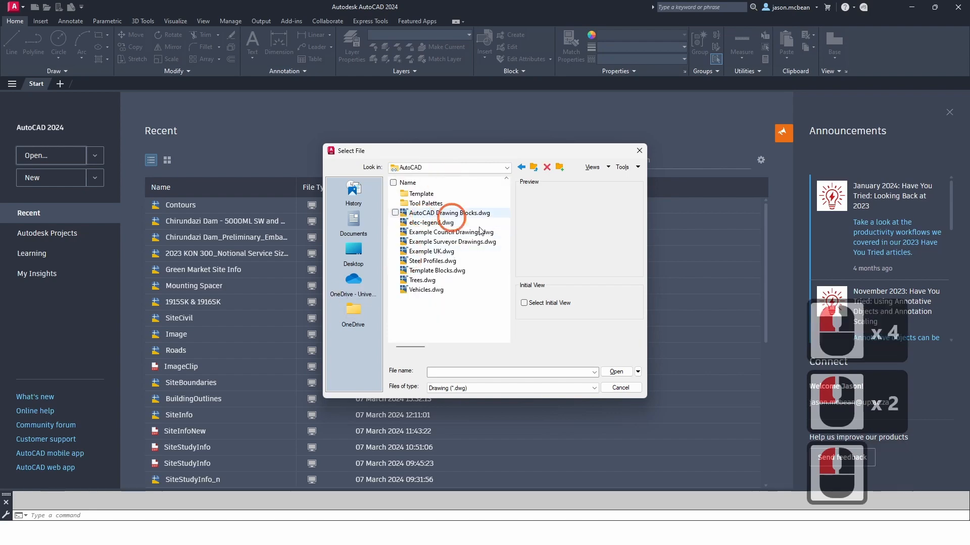
{"action": "left_click", "coordinate": [617, 372]}
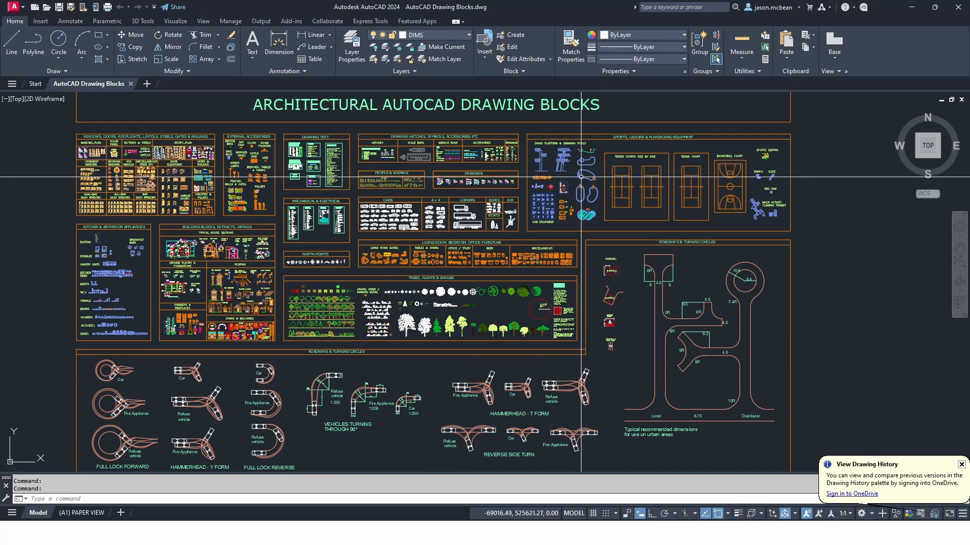
Look through the block library's categories, from sports equipment and drainage to vehicles, people and external accessories
{"action": "scroll", "coordinate": [581, 177], "scroll_direction": "up", "scroll_amount": 10}
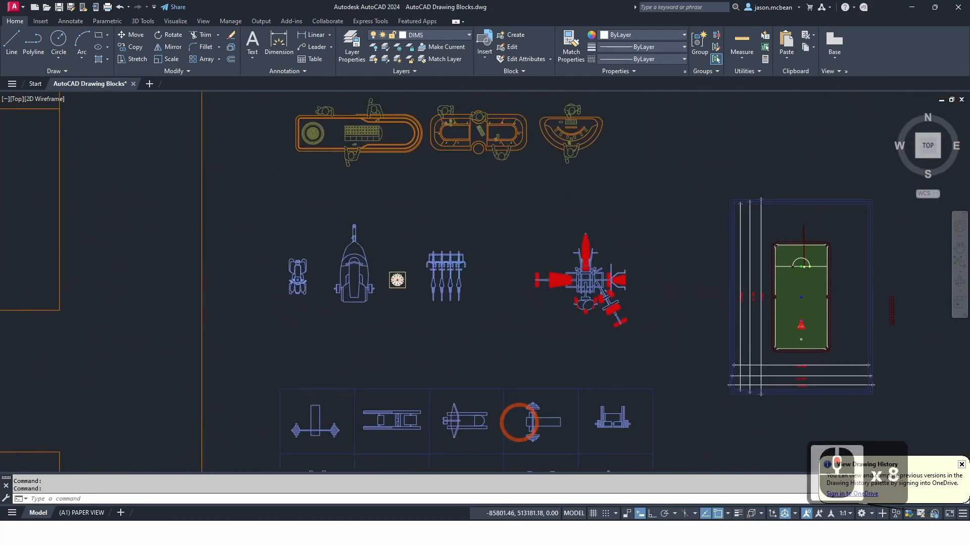
{"action": "scroll", "coordinate": [519, 423], "scroll_direction": "down", "scroll_amount": 4}
{"action": "scroll", "coordinate": [578, 243], "scroll_direction": "up", "scroll_amount": 3}
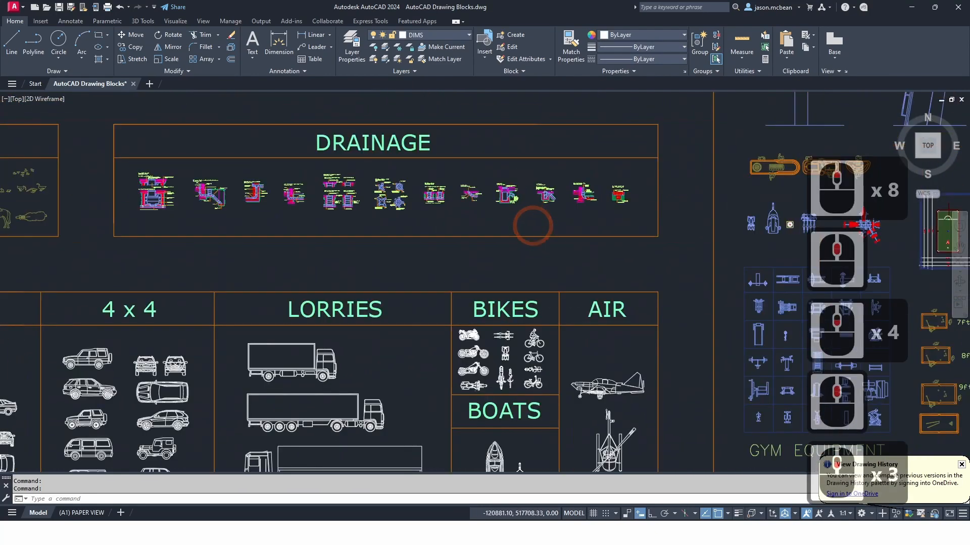
{"action": "scroll", "coordinate": [531, 225], "scroll_direction": "down", "scroll_amount": 2}
{"action": "scroll", "coordinate": [511, 266], "scroll_direction": "up", "scroll_amount": 3}
{"action": "middle_click_drag", "start_coordinate": [239, 355], "coordinate": [522, 219]}
{"action": "scroll", "coordinate": [429, 270], "scroll_direction": "down", "scroll_amount": 4}
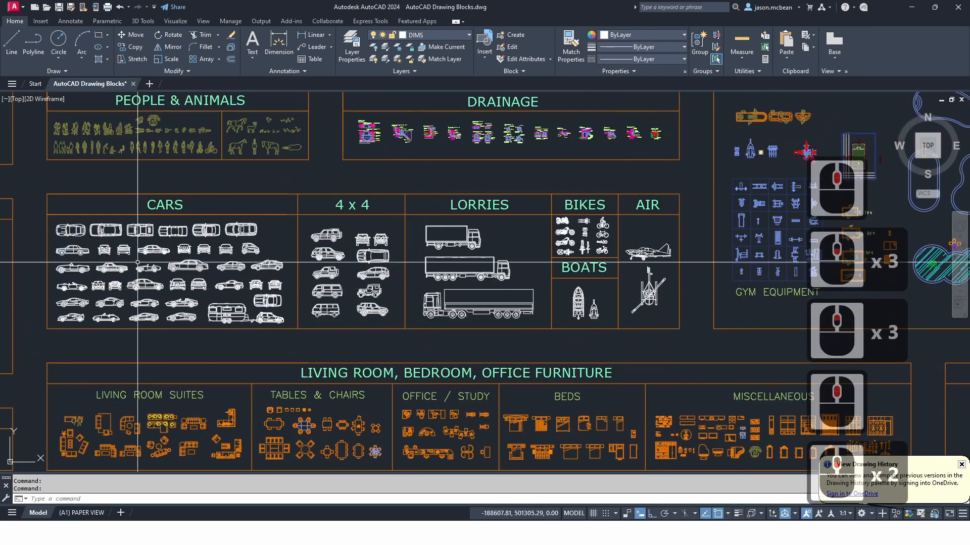
{"action": "middle_click_drag", "start_coordinate": [137, 262], "coordinate": [548, 349]}
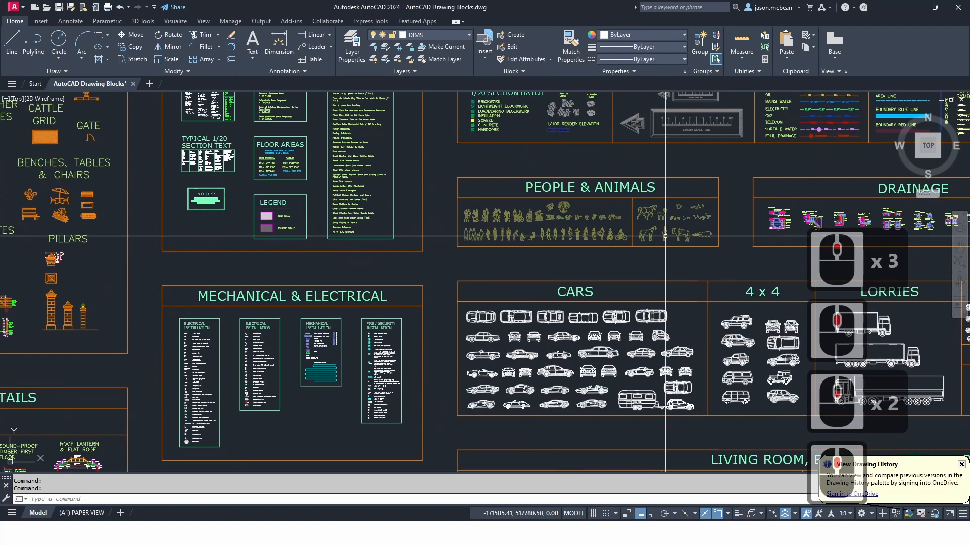
{"action": "mouse_move", "coordinate": [655, 236]}
{"action": "middle_mouse_down"}
{"action": "mouse_move", "coordinate": [678, 267]}
{"action": "mouse_move", "coordinate": [750, 266]}
{"action": "middle_mouse_up"}
{"action": "middle_click_drag", "start_coordinate": [218, 281], "coordinate": [490, 325]}
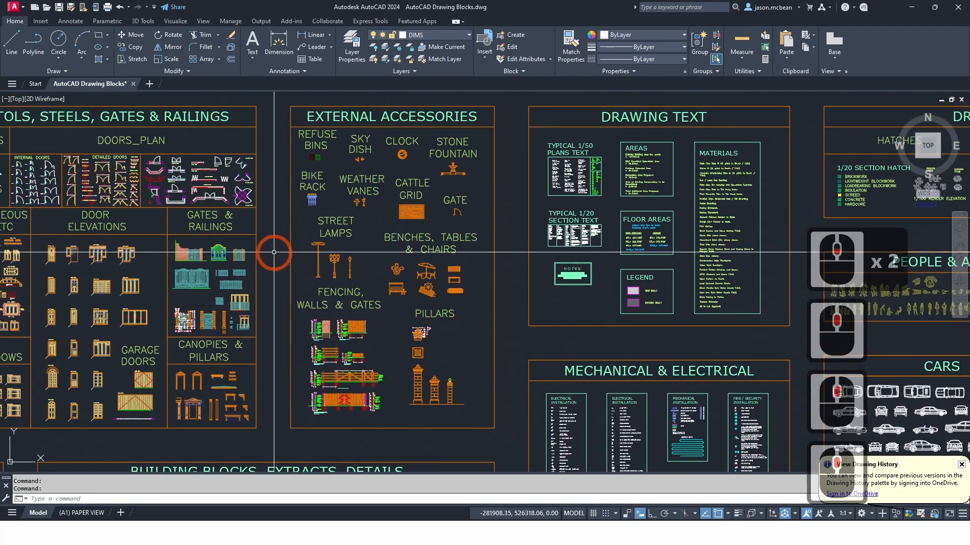
Examine the External Accessories blocks, especially the street lamps and the benches, tables and chairs
{"action": "scroll", "coordinate": [274, 252], "scroll_direction": "up", "scroll_amount": 4}
{"action": "scroll", "coordinate": [329, 329], "scroll_direction": "down", "scroll_amount": 3}
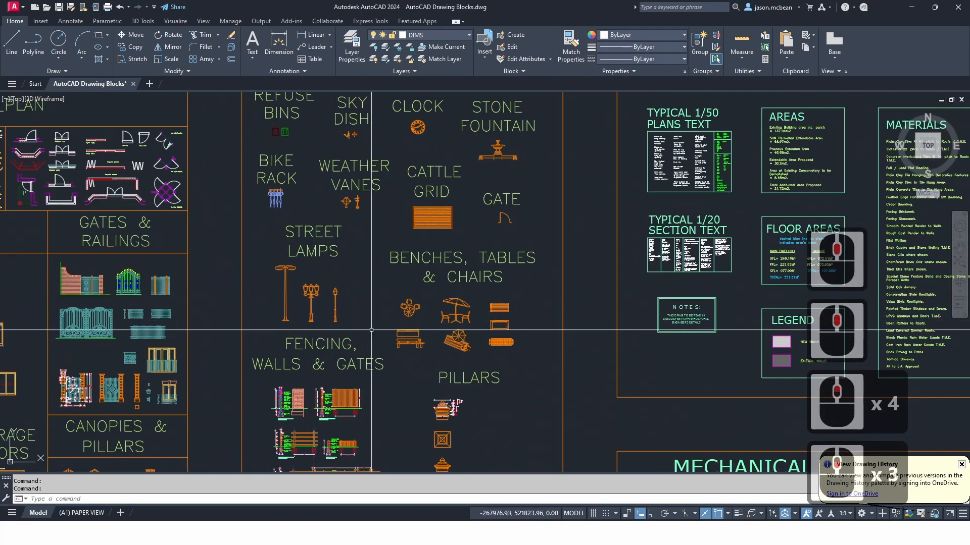
{"action": "scroll", "coordinate": [371, 330], "scroll_direction": "up", "scroll_amount": 2}
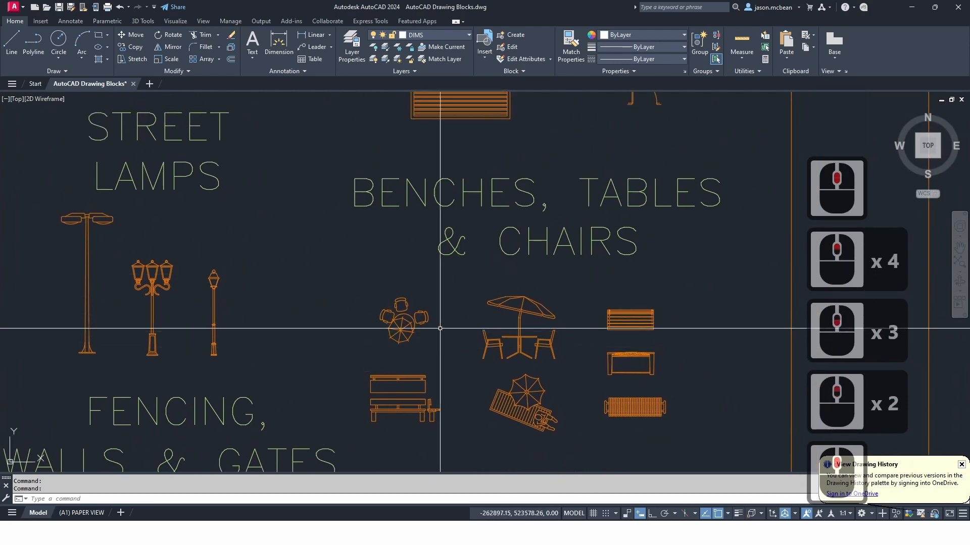
{"action": "mouse_move", "coordinate": [441, 328]}
{"action": "middle_mouse_down"}
{"action": "mouse_move", "coordinate": [337, 312]}
{"action": "mouse_move", "coordinate": [370, 377]}
{"action": "mouse_move", "coordinate": [293, 455]}
{"action": "mouse_move", "coordinate": [500, 406]}
{"action": "mouse_move", "coordinate": [513, 455]}
{"action": "mouse_move", "coordinate": [654, 512]}
{"action": "middle_mouse_up"}
{"action": "scroll", "coordinate": [469, 232], "scroll_direction": "up", "scroll_amount": 4}
{"action": "scroll", "coordinate": [404, 212], "scroll_direction": "down", "scroll_amount": 5}
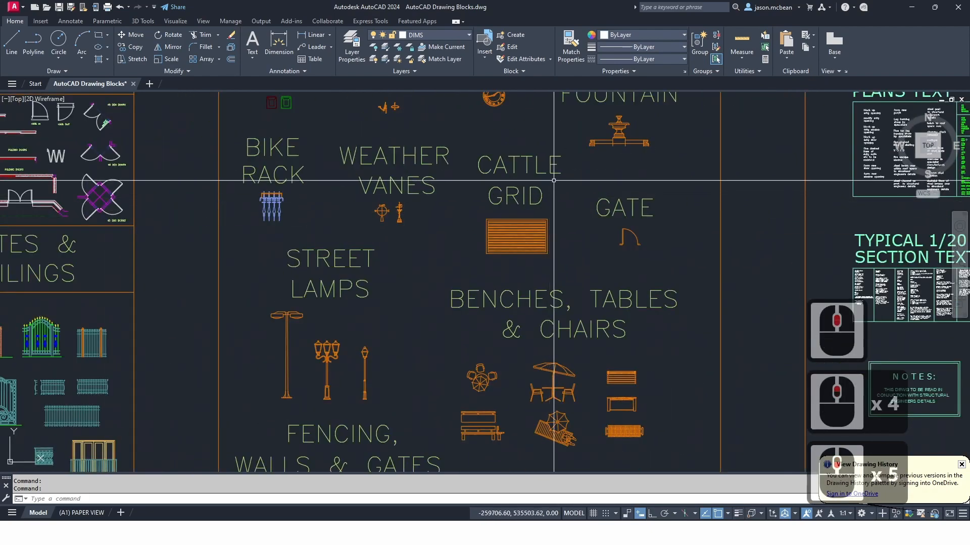
{"action": "scroll", "coordinate": [323, 368], "scroll_direction": "up", "scroll_amount": 3}
{"action": "middle_click_drag", "start_coordinate": [411, 271], "coordinate": [368, 147]}
{"action": "scroll", "coordinate": [353, 166], "scroll_direction": "down", "scroll_amount": 5}
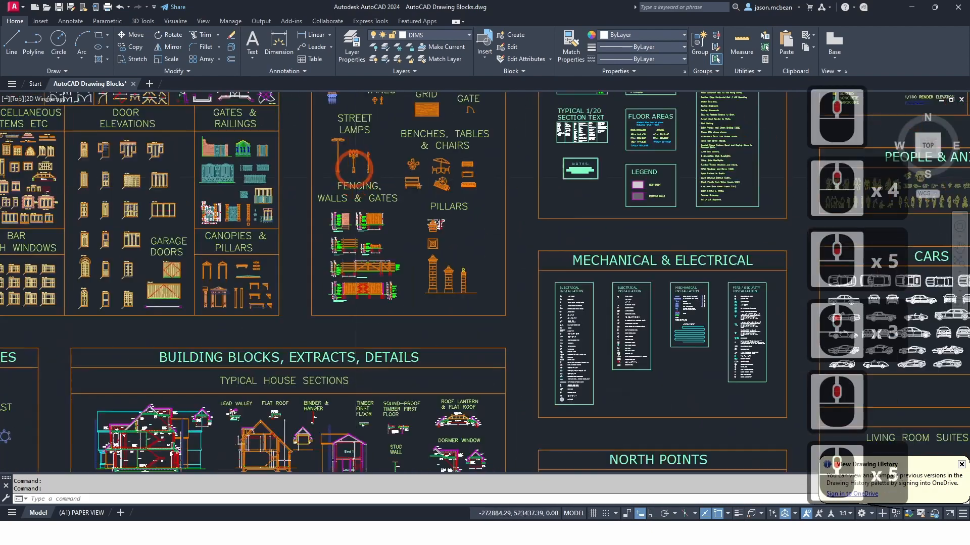
{"action": "scroll", "coordinate": [386, 191], "scroll_direction": "up", "scroll_amount": 4}
{"action": "middle_click_drag", "start_coordinate": [507, 189], "coordinate": [351, 362]}
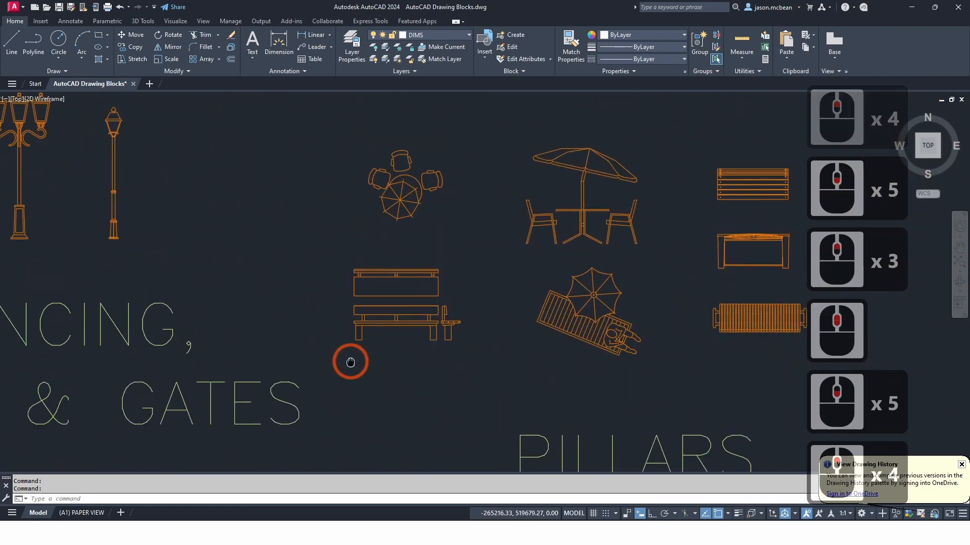
{"action": "middle_click_drag", "start_coordinate": [511, 220], "coordinate": [477, 310]}
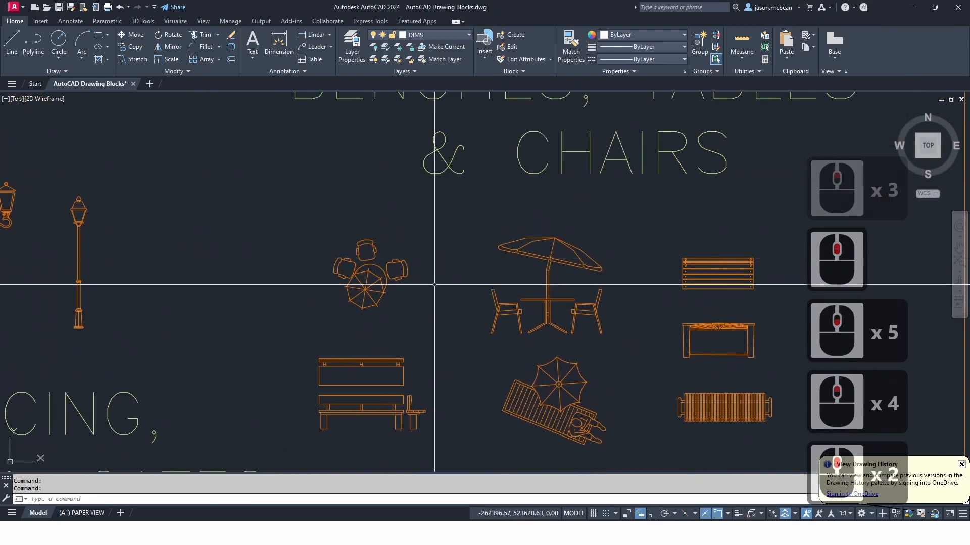
{"action": "middle_click_drag", "start_coordinate": [434, 285], "coordinate": [375, 287]}
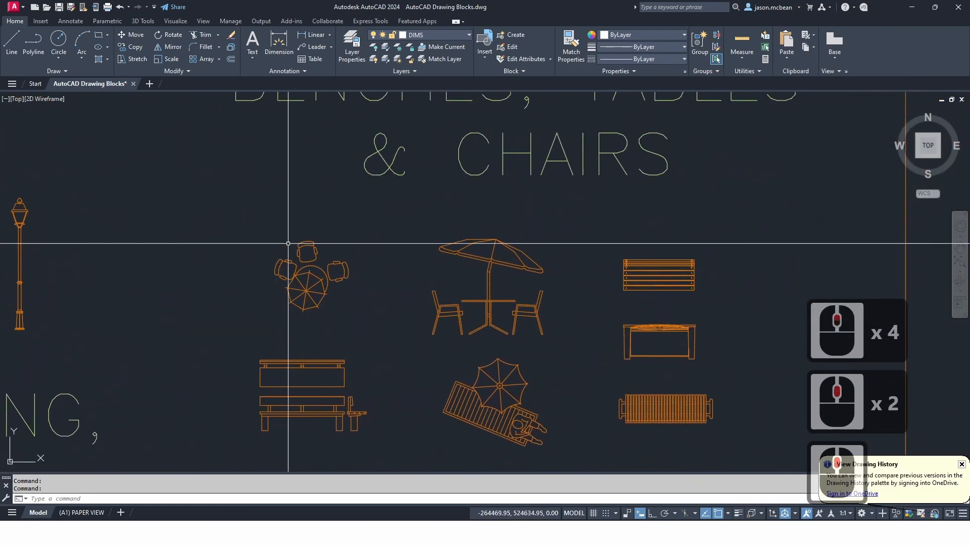
{"action": "left_click", "coordinate": [150, 84]}
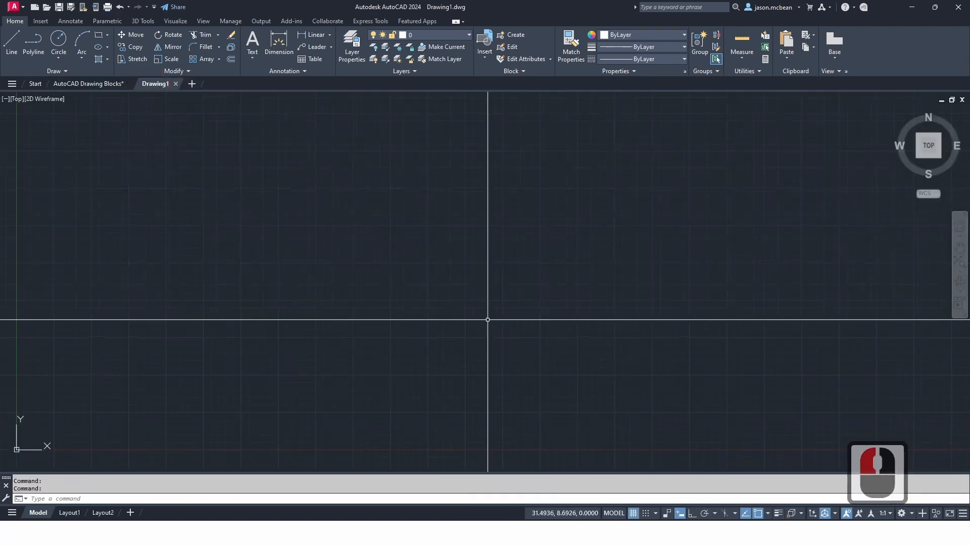
{"action": "scroll", "coordinate": [487, 320], "scroll_direction": "down", "scroll_amount": 6}
{"action": "double_click", "coordinate": [604, 467]}
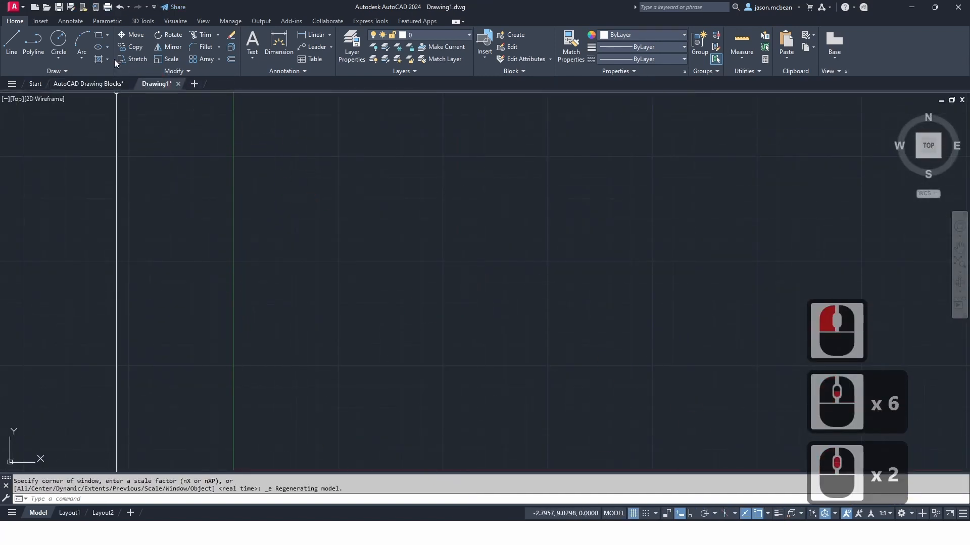
{"action": "left_click", "coordinate": [177, 84]}
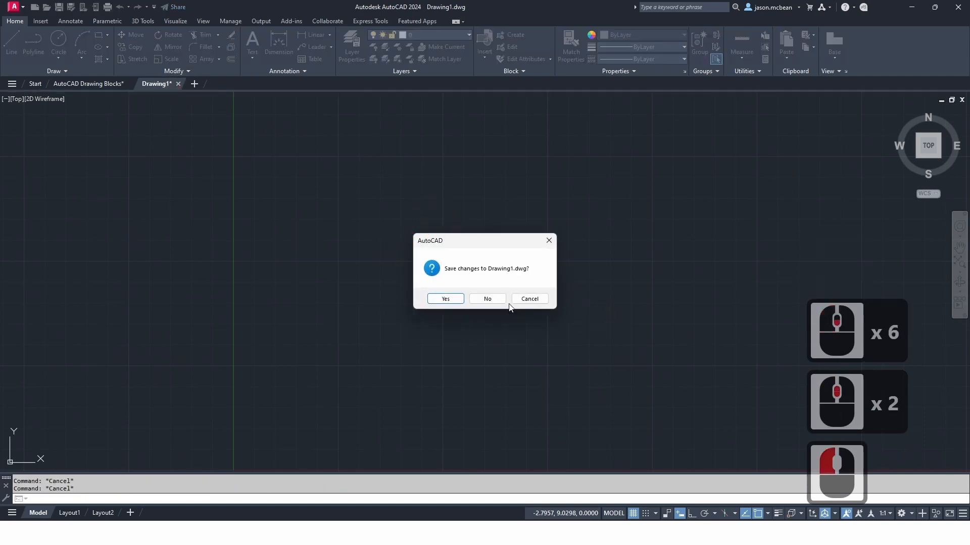
{"action": "left_click", "coordinate": [492, 299]}
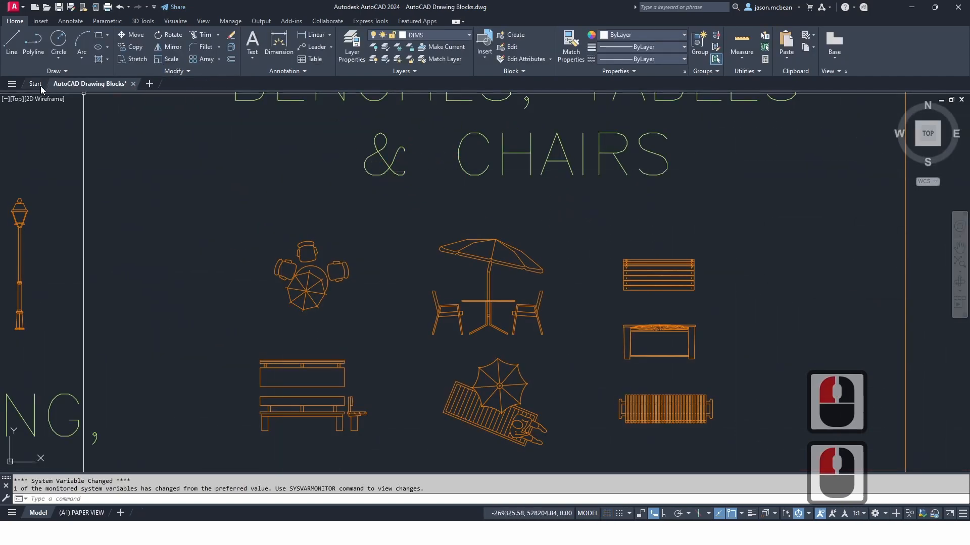
Create a new drawing from the acad.dwt template
{"action": "left_click", "coordinate": [39, 85]}
{"action": "left_click", "coordinate": [95, 180]}
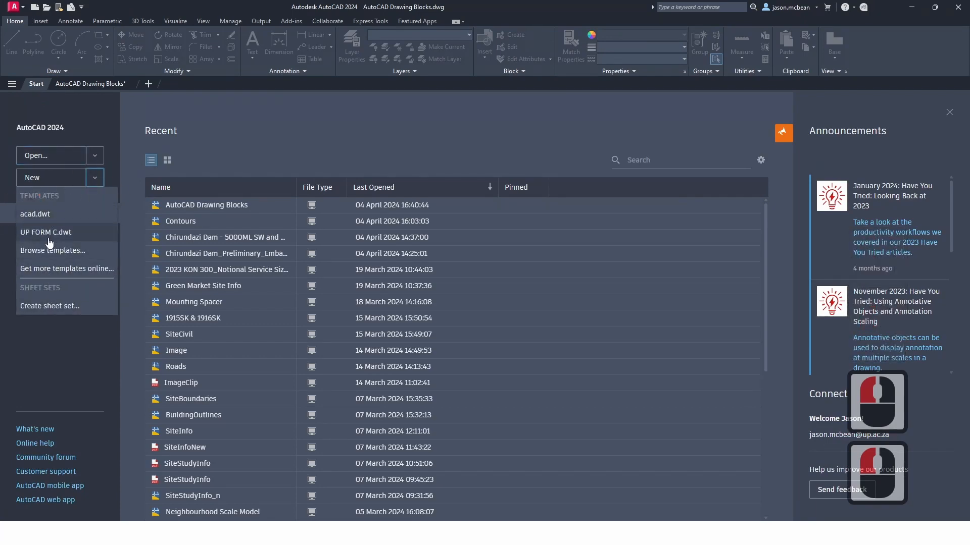
{"action": "left_click", "coordinate": [338, 221]}
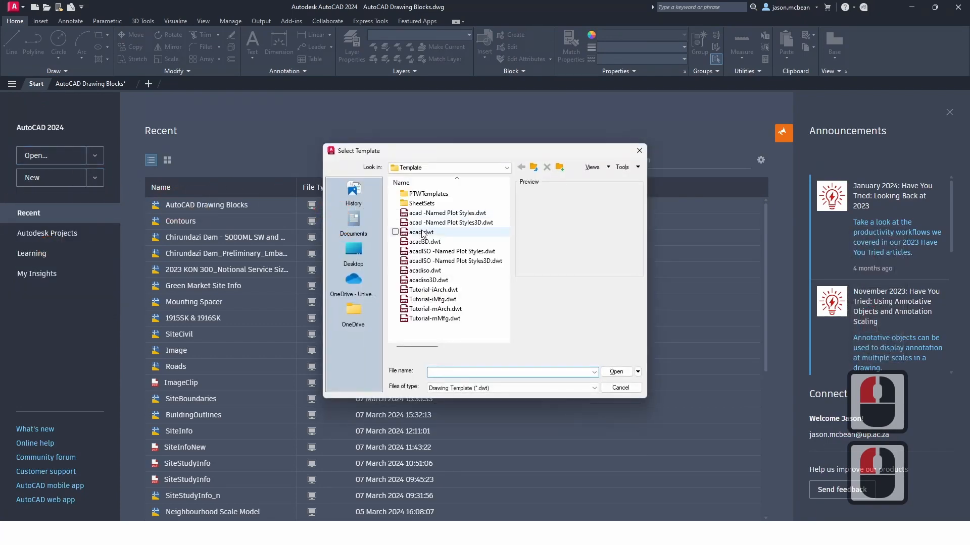
{"action": "left_click", "coordinate": [456, 233]}
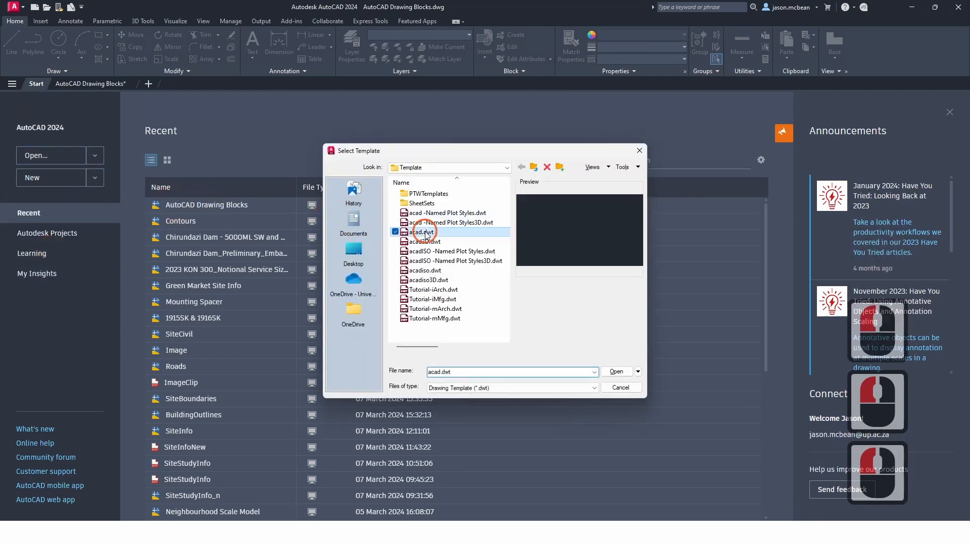
{"action": "left_click", "coordinate": [615, 372]}
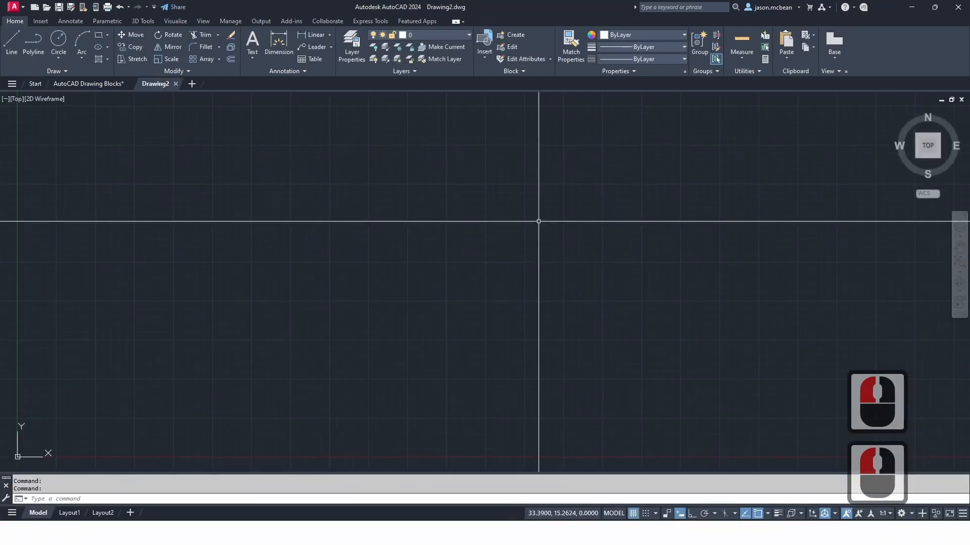
Copy the plan-view round table with three chairs from the AutoCAD Drawing Blocks drawing
{"action": "left_click", "coordinate": [93, 82]}
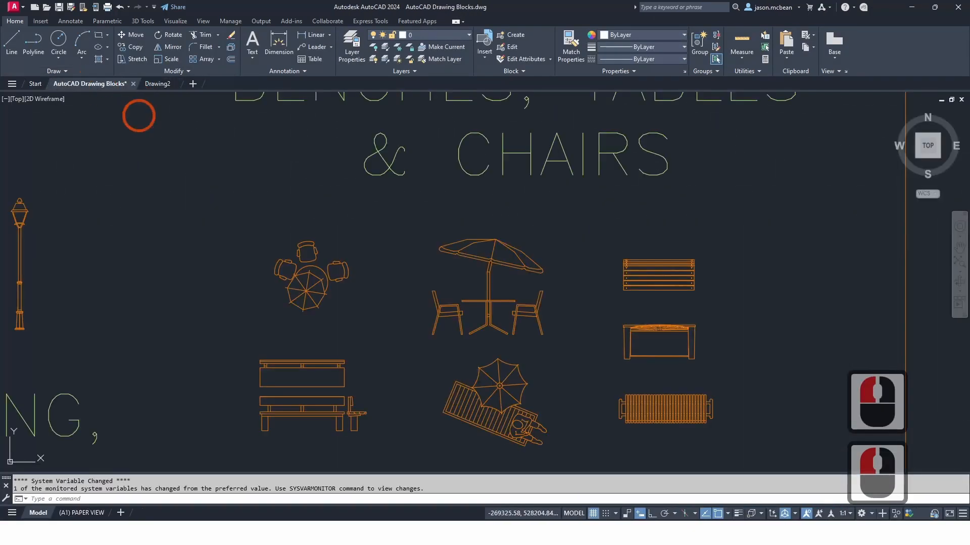
{"action": "left_click", "coordinate": [226, 216]}
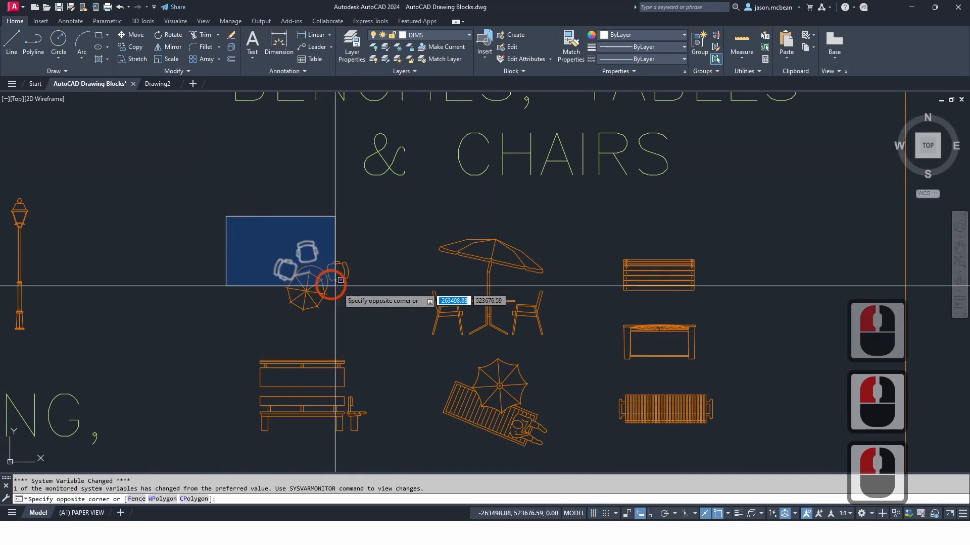
{"action": "left_click", "coordinate": [360, 321]}
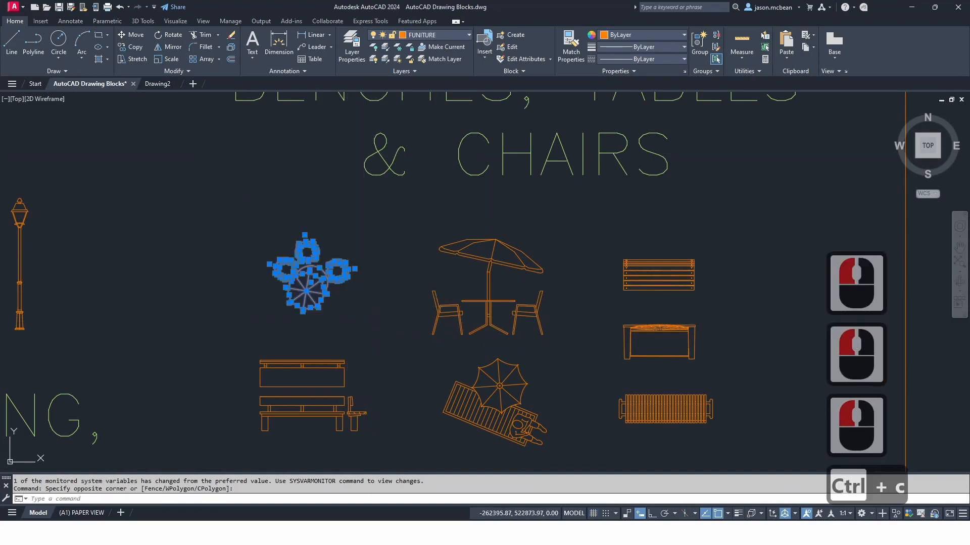
{"action": "key", "text": "ctrl+c"}
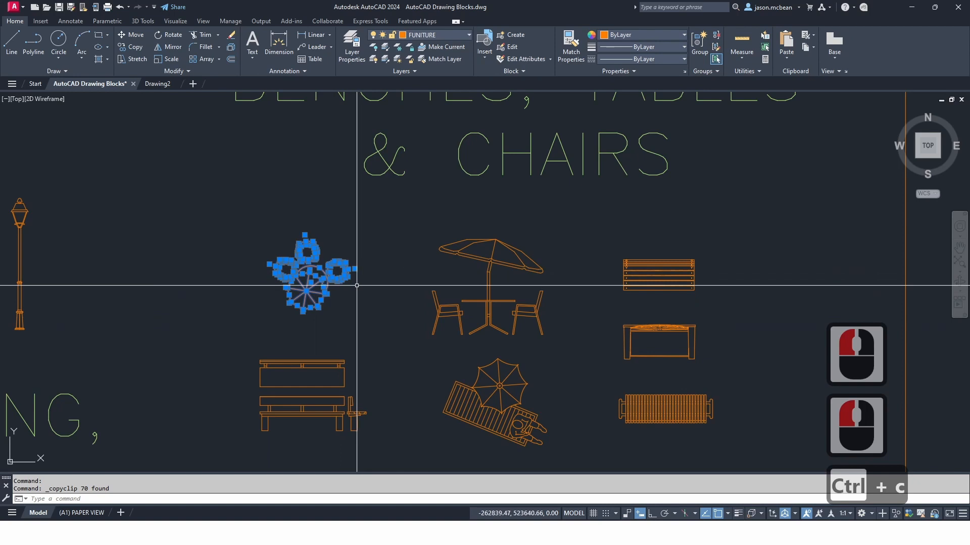
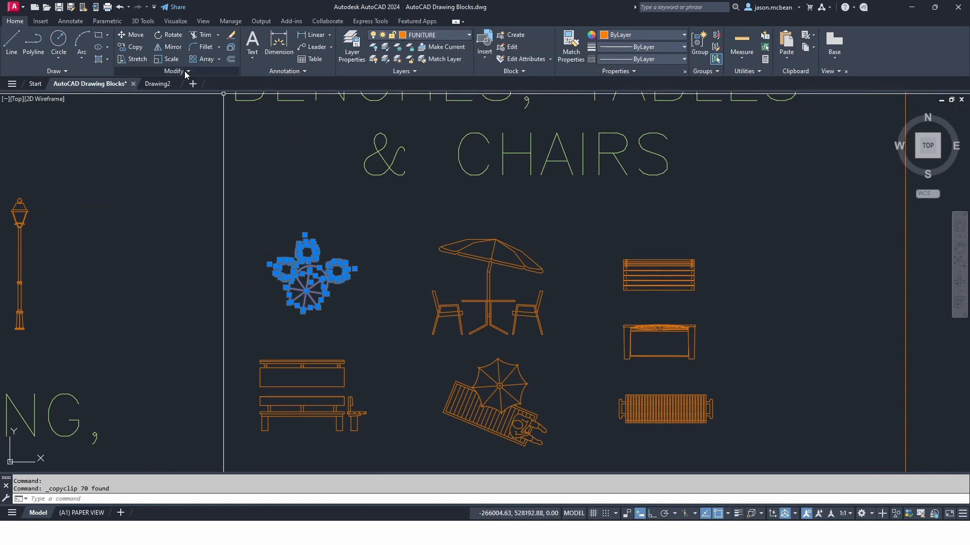
Paste the copied table and chairs into the blank Drawing2 near the origin and fit the view to it
{"action": "left_click", "coordinate": [156, 84]}
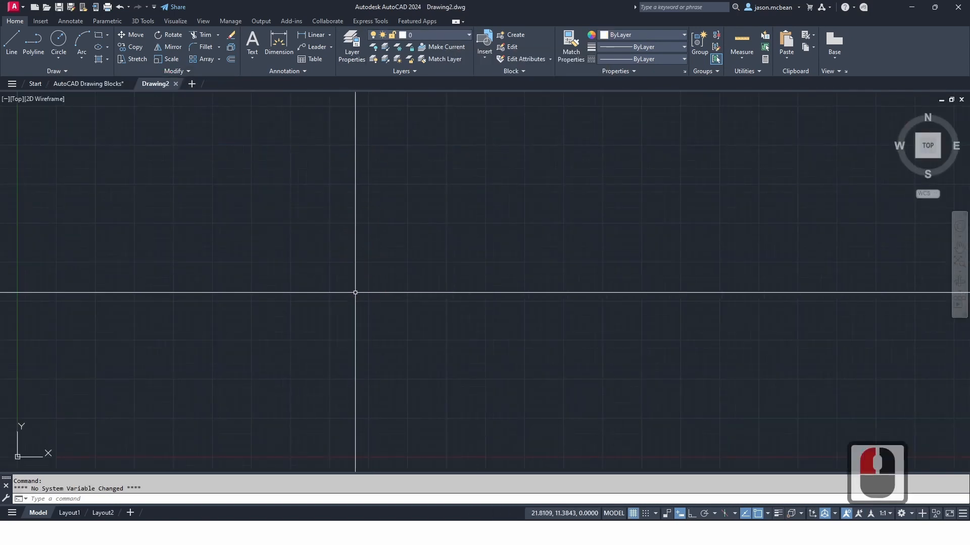
{"action": "key", "text": "ctrl+v"}
{"action": "scroll", "coordinate": [356, 290], "scroll_direction": "down", "scroll_amount": 5}
{"action": "scroll", "coordinate": [303, 318], "scroll_direction": "up", "scroll_amount": 4}
{"action": "left_click", "coordinate": [373, 320]}
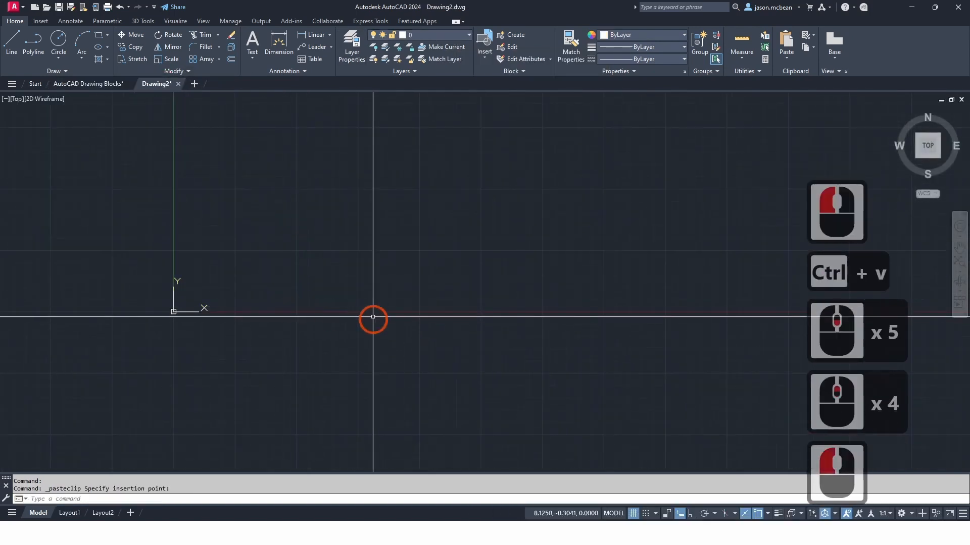
{"action": "scroll", "coordinate": [419, 253], "scroll_direction": "down", "scroll_amount": 4}
{"action": "middle_click", "coordinate": [418, 252]}
{"action": "middle_click", "coordinate": [418, 253]}
Move the whole table-and-chairs group so that the top of the table sits at about the drawing origin
{"action": "scroll", "coordinate": [417, 253], "scroll_direction": "down", "scroll_amount": 5}
{"action": "left_click", "coordinate": [306, 187]}
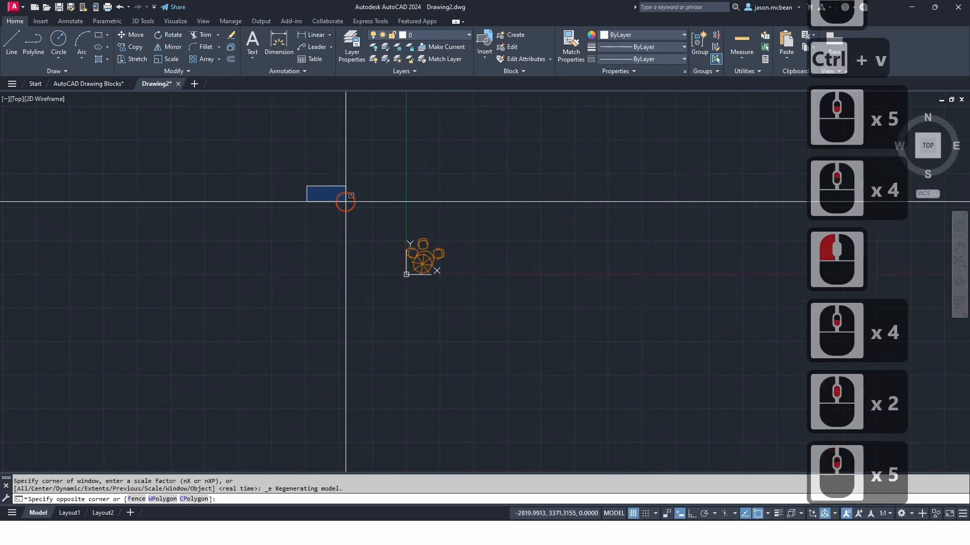
{"action": "left_click", "coordinate": [498, 323]}
{"action": "scroll", "coordinate": [408, 246], "scroll_direction": "up", "scroll_amount": 6}
{"action": "scroll", "coordinate": [407, 202], "scroll_direction": "down", "scroll_amount": 2}
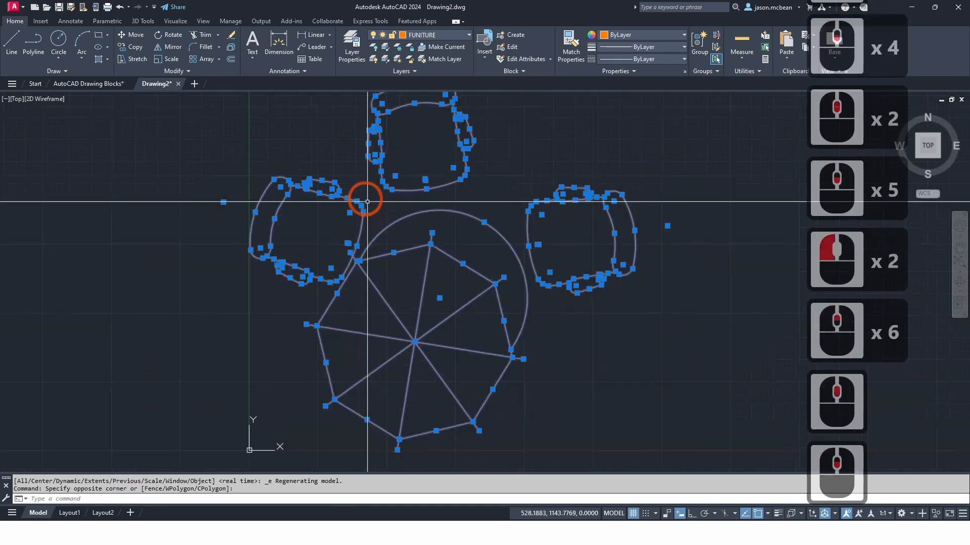
{"action": "type", "text": "m"}
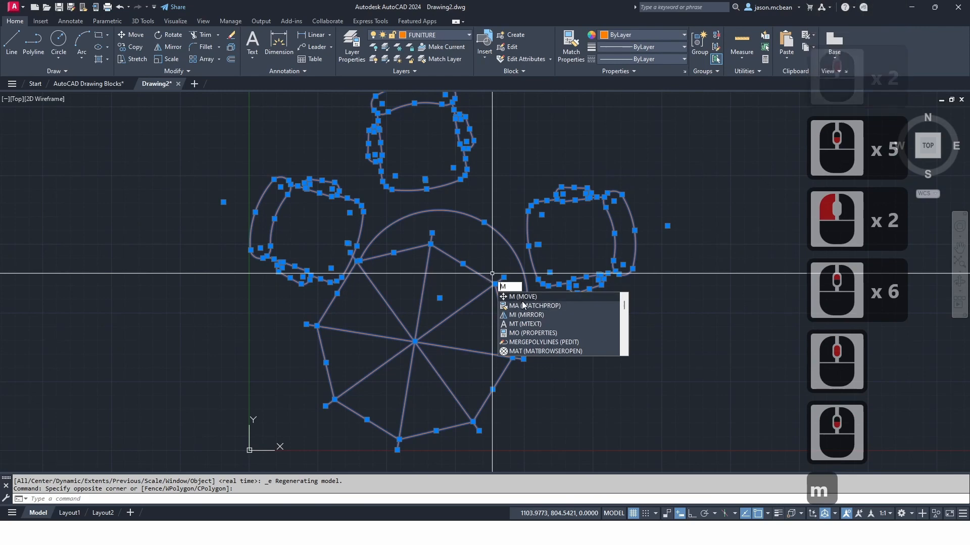
{"action": "left_click", "coordinate": [518, 295]}
{"action": "left_click", "coordinate": [517, 297]}
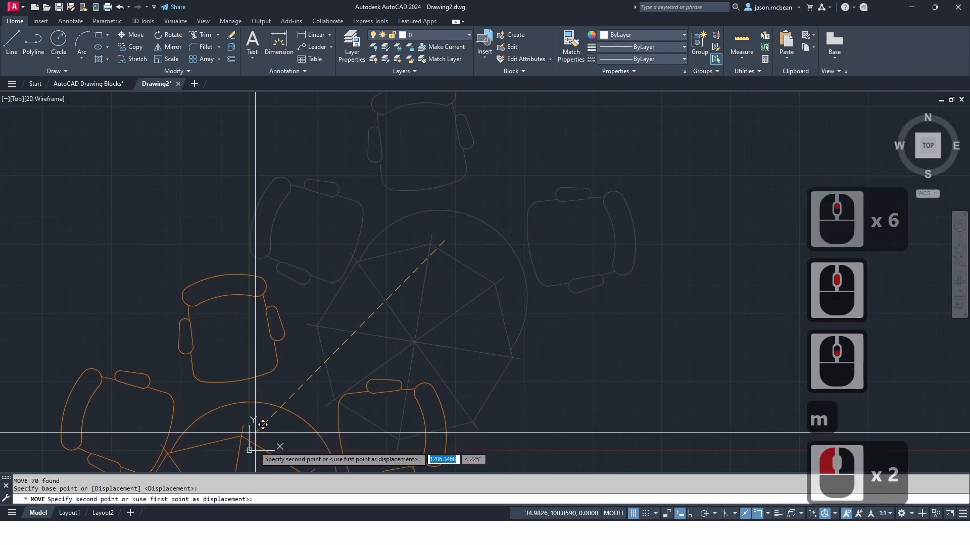
{"action": "scroll", "coordinate": [265, 432], "scroll_direction": "down", "scroll_amount": 6}
{"action": "key", "text": "Escape"}
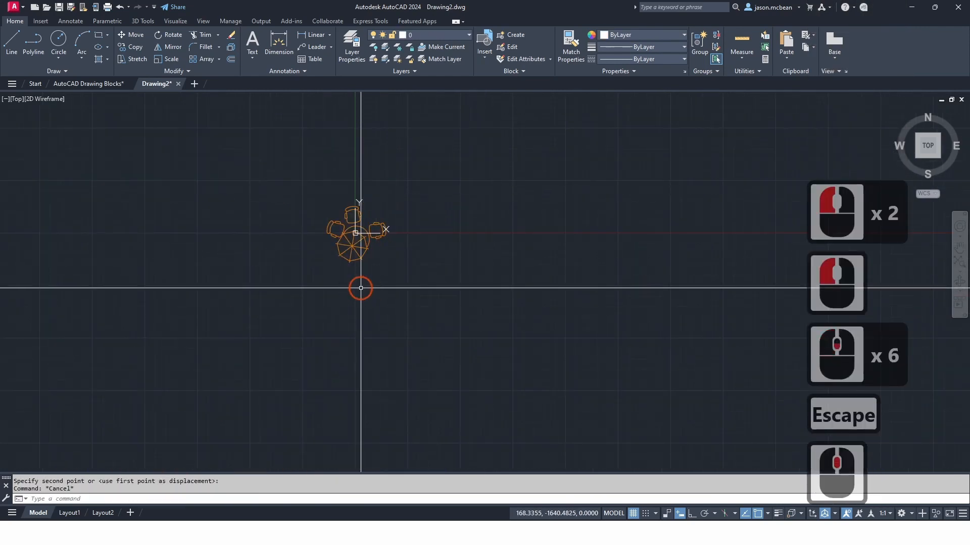
{"action": "scroll", "coordinate": [358, 240], "scroll_direction": "up", "scroll_amount": 2}
{"action": "middle_click_drag", "start_coordinate": [467, 266], "coordinate": [413, 274]}
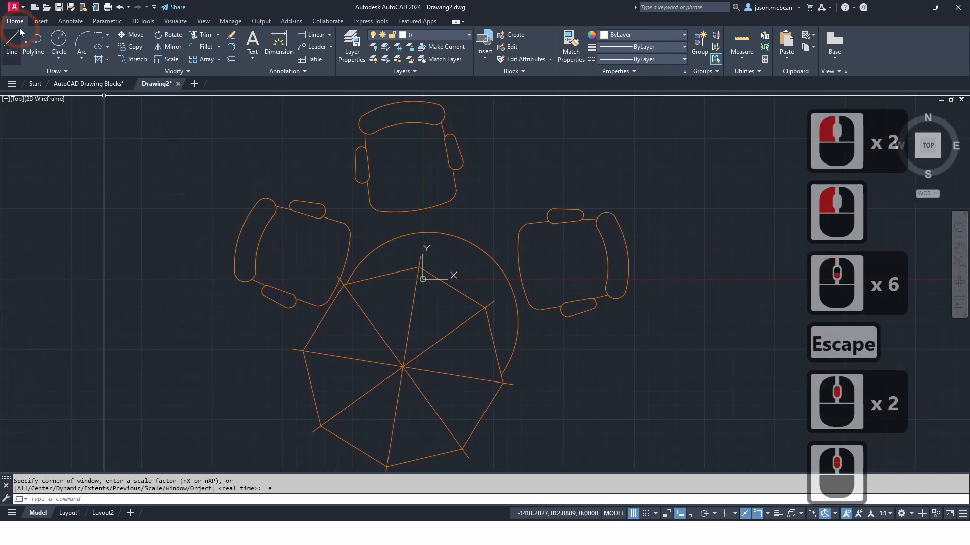
Save the drawing to the Desktop under the file name Chair_1
{"action": "left_click", "coordinate": [15, 7]}
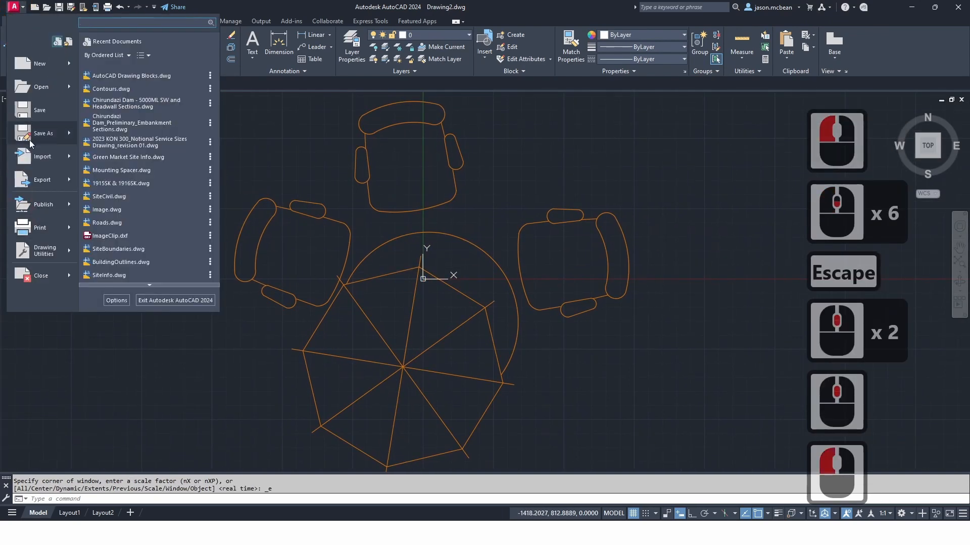
{"action": "left_click", "coordinate": [29, 151]}
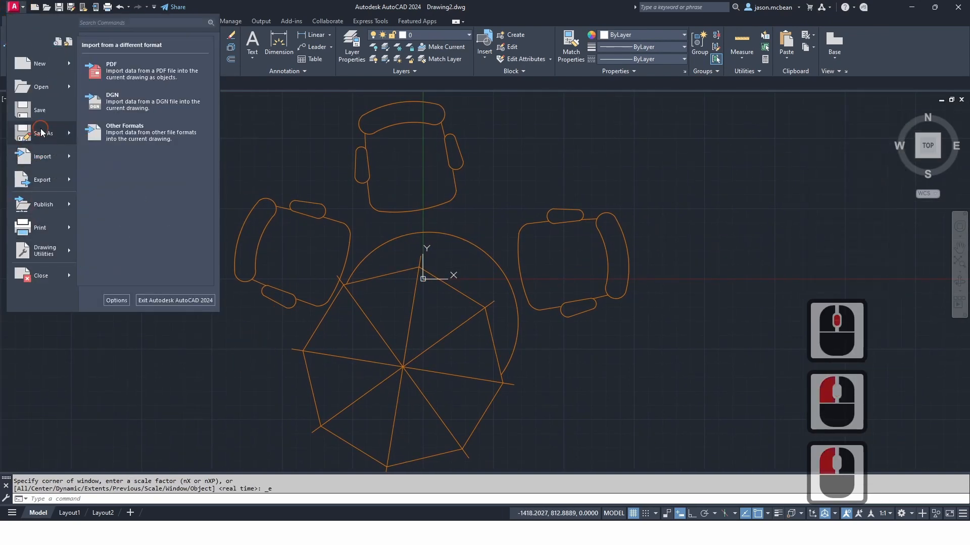
{"action": "left_click", "coordinate": [42, 133]}
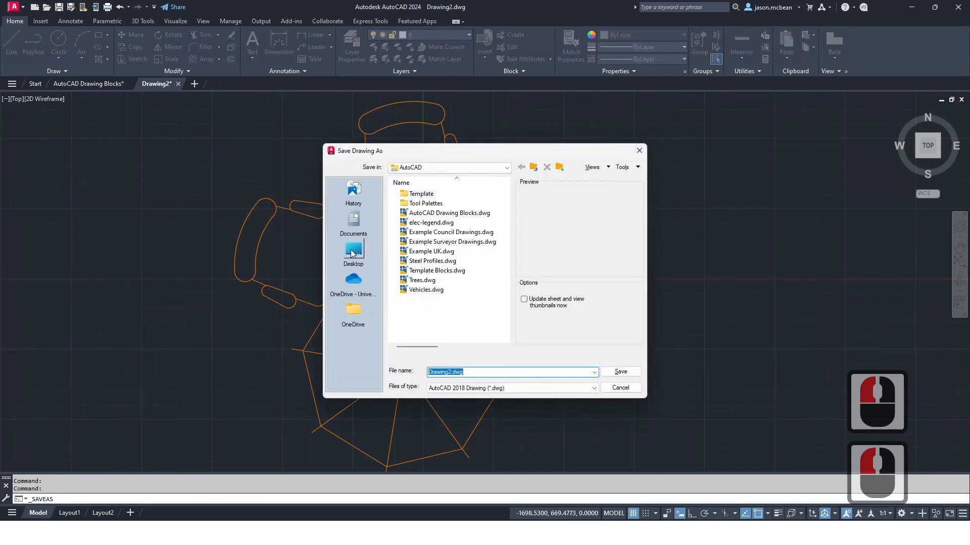
{"action": "left_click", "coordinate": [356, 254]}
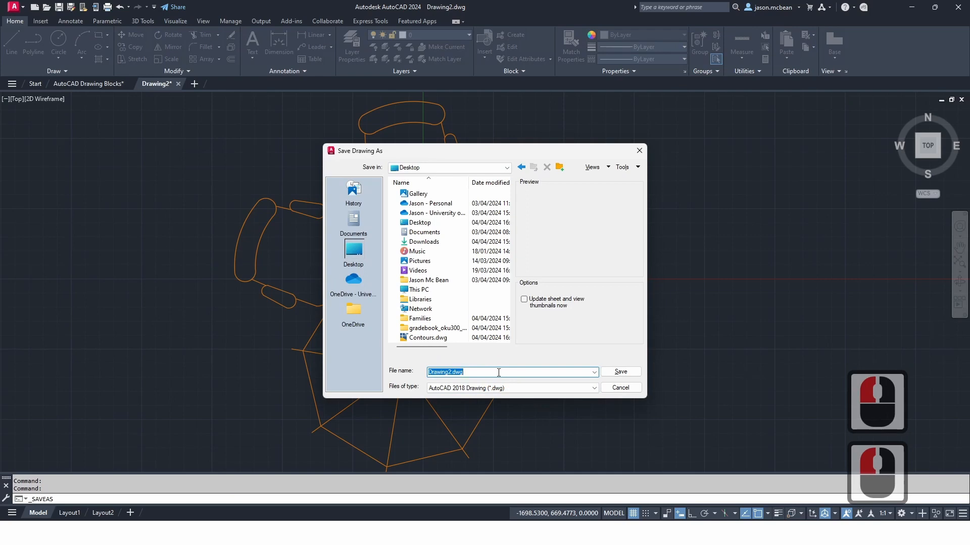
{"action": "type", "text": "S"}
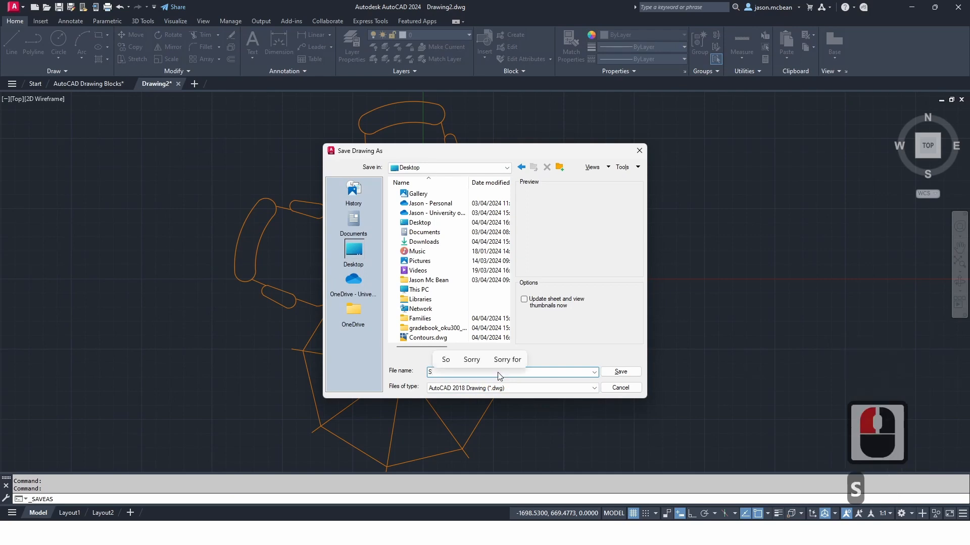
{"action": "key", "text": "BackSpace"}
{"action": "type", "text": "Cha"}
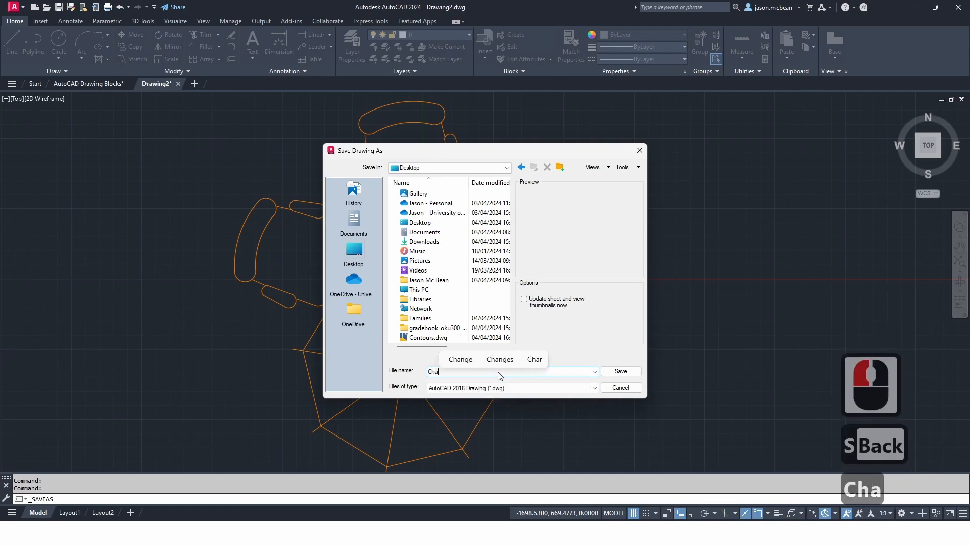
{"action": "type", "text": "ir"}
{"action": "key", "text": "BackSpace"}
{"action": "key", "text": "BackSpace"}
{"action": "key", "text": "BackSpace"}
{"action": "key", "text": "BackSpace"}
{"action": "key", "text": "BackSpace"}
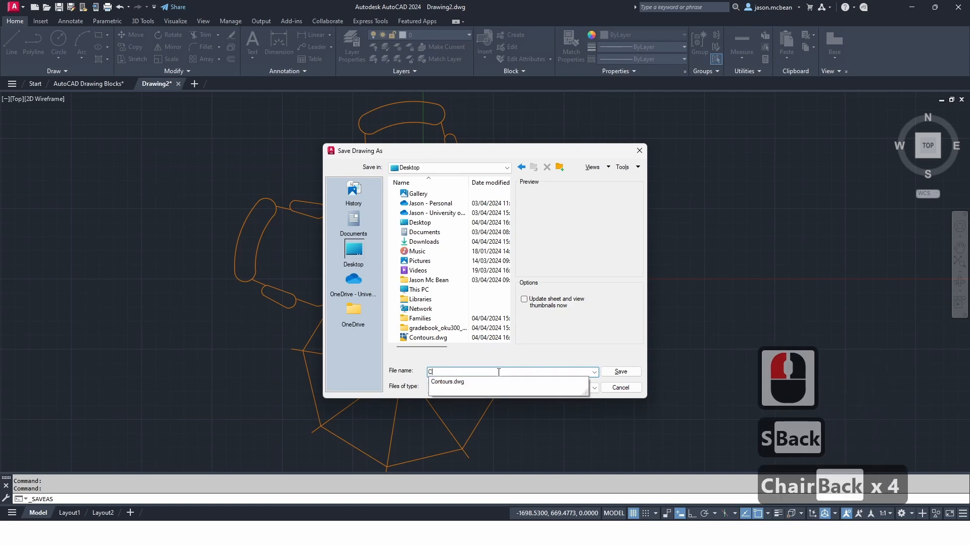
{"action": "type", "text": "Chai"}
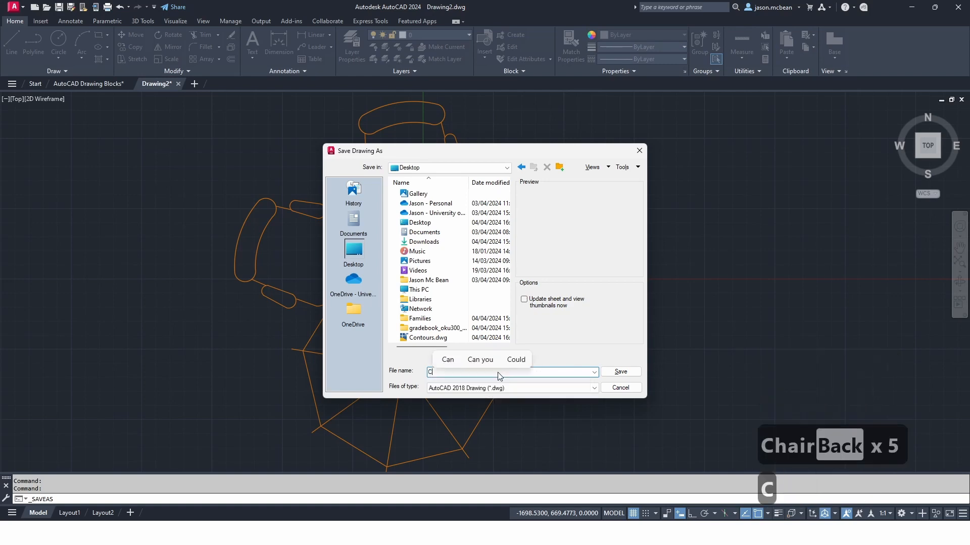
{"action": "type", "text": "r_1"}
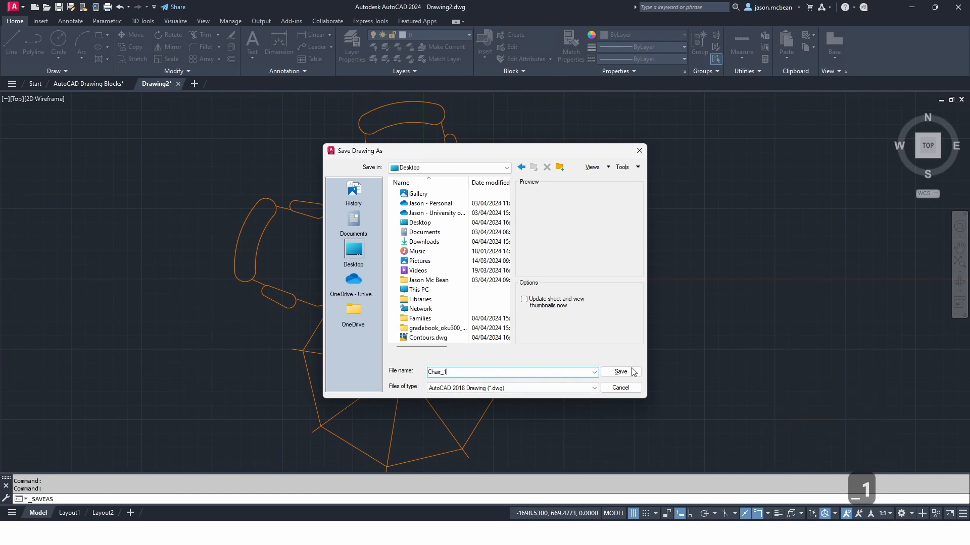
{"action": "left_click", "coordinate": [618, 372]}
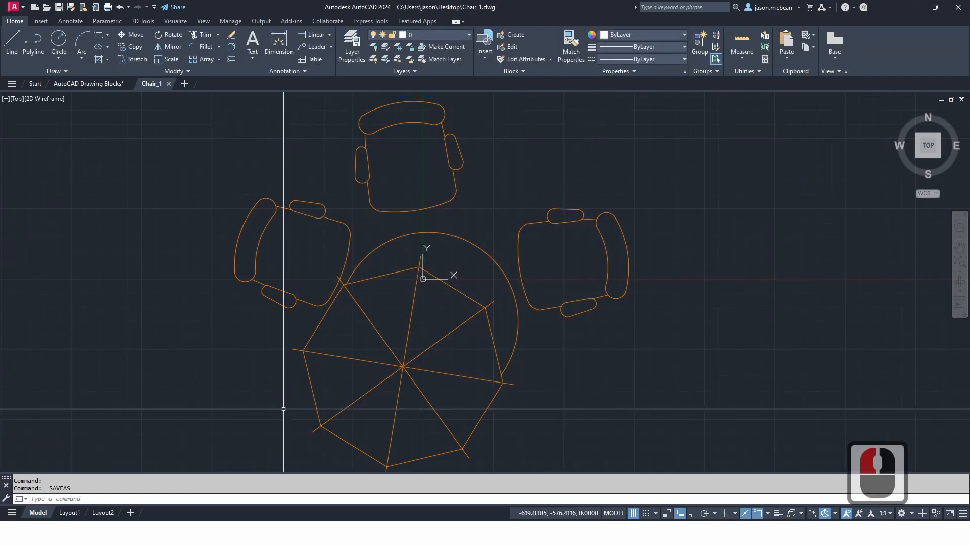
Switch to Revit and create a new family from the Metric Detail Item.rft template
{"action": "left_click", "coordinate": [922, 9]}
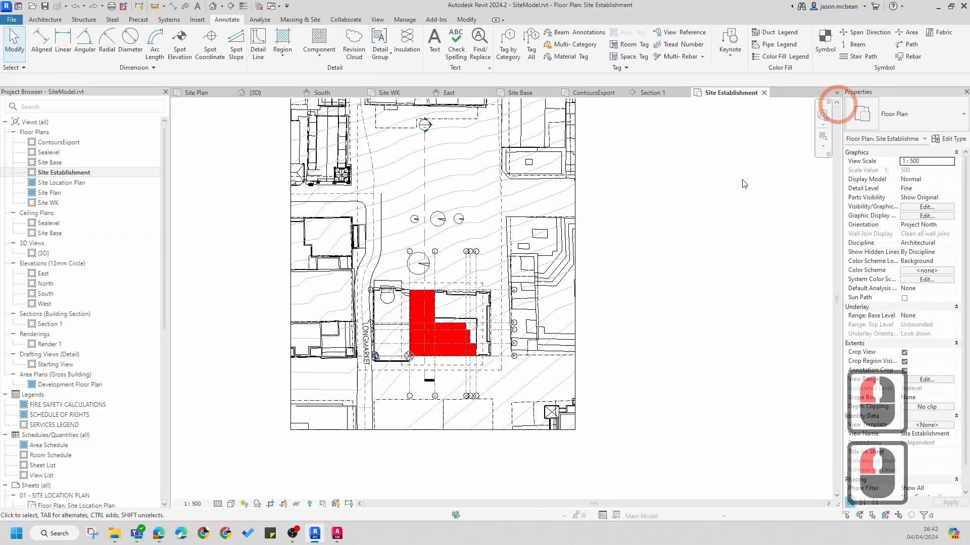
{"action": "left_click", "coordinate": [12, 22]}
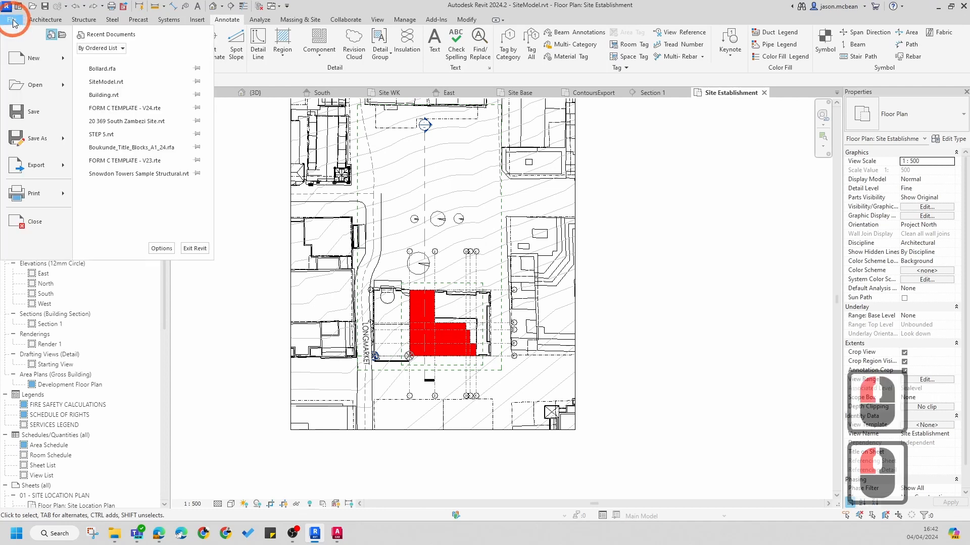
{"action": "left_click", "coordinate": [56, 59]}
{"action": "left_click", "coordinate": [101, 88]}
{"action": "left_click", "coordinate": [101, 88]}
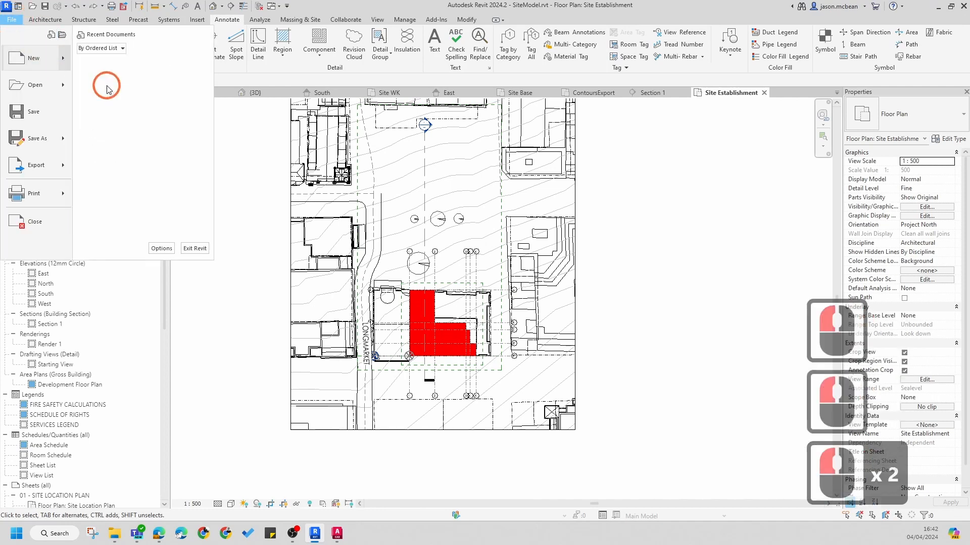
{"action": "scroll", "coordinate": [459, 273], "scroll_direction": "down", "scroll_amount": 3}
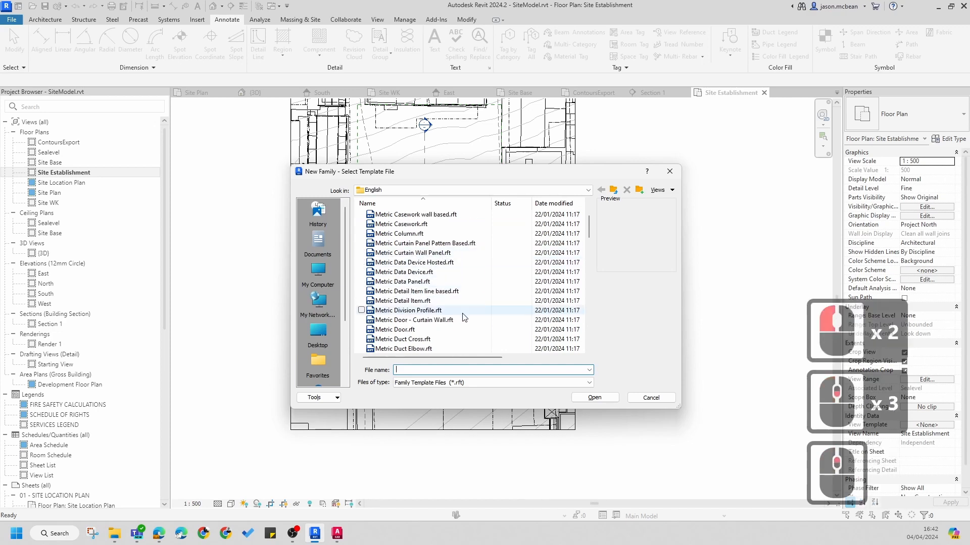
{"action": "double_click", "coordinate": [418, 301]}
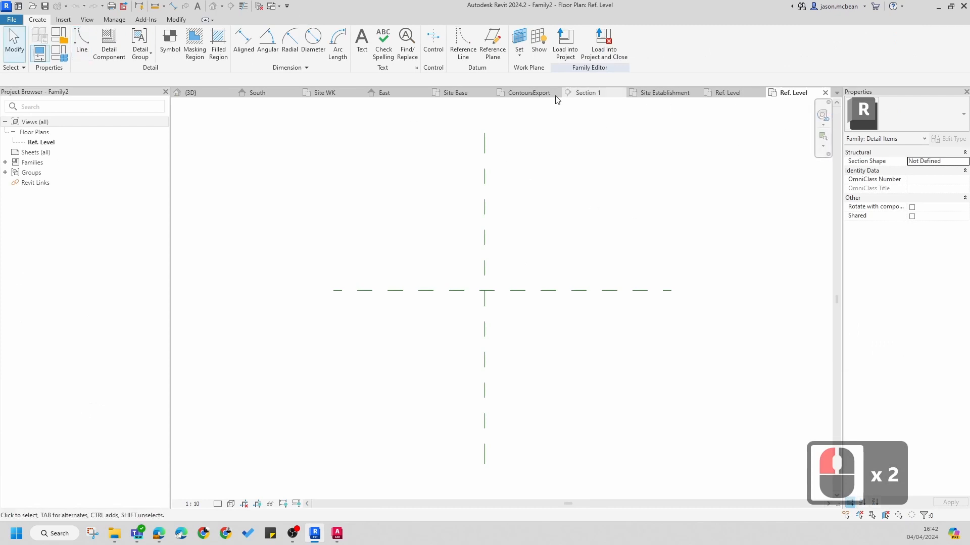
Close the inactive views and the Bollard family, keeping Site Establishment open and the new family's Ref. Level view active
{"action": "left_click", "coordinate": [87, 20]}
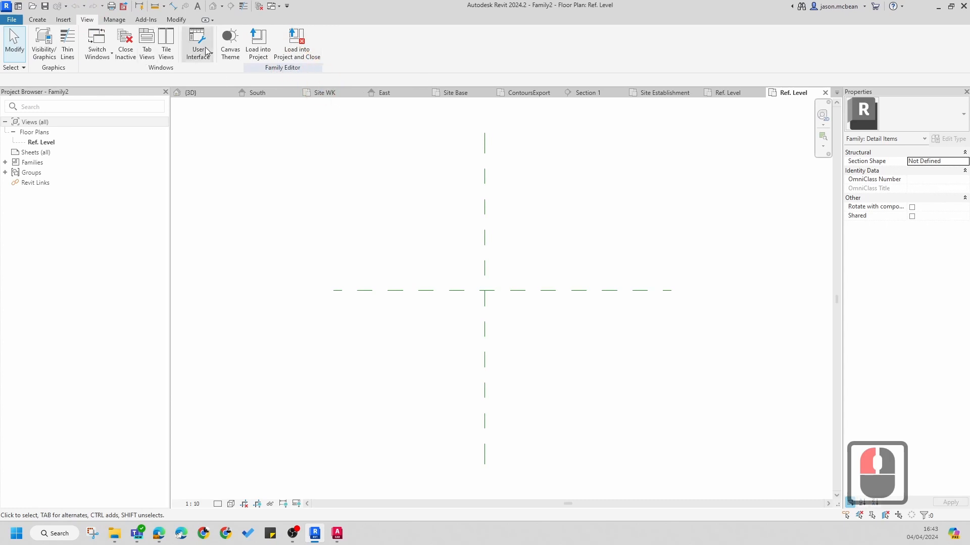
{"action": "left_click", "coordinate": [125, 43]}
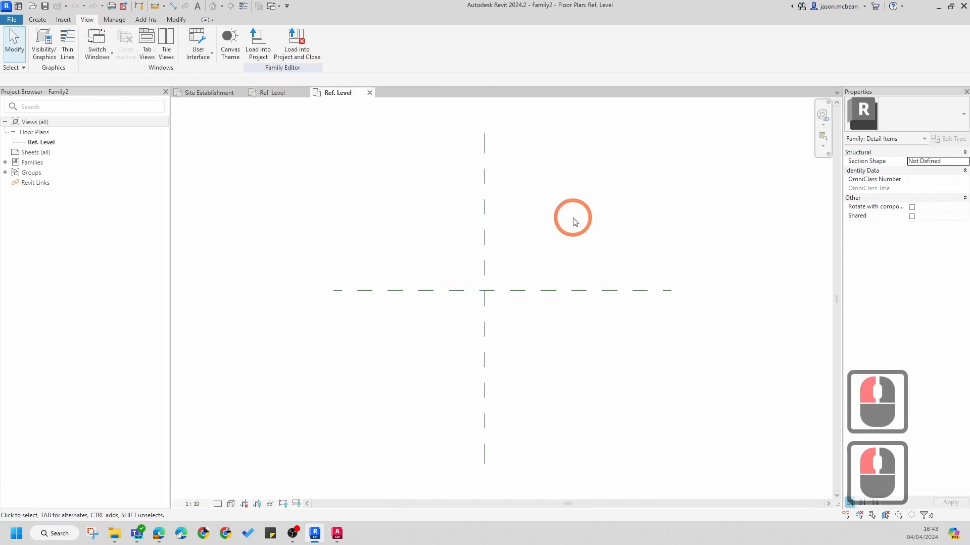
{"action": "left_click", "coordinate": [272, 93]}
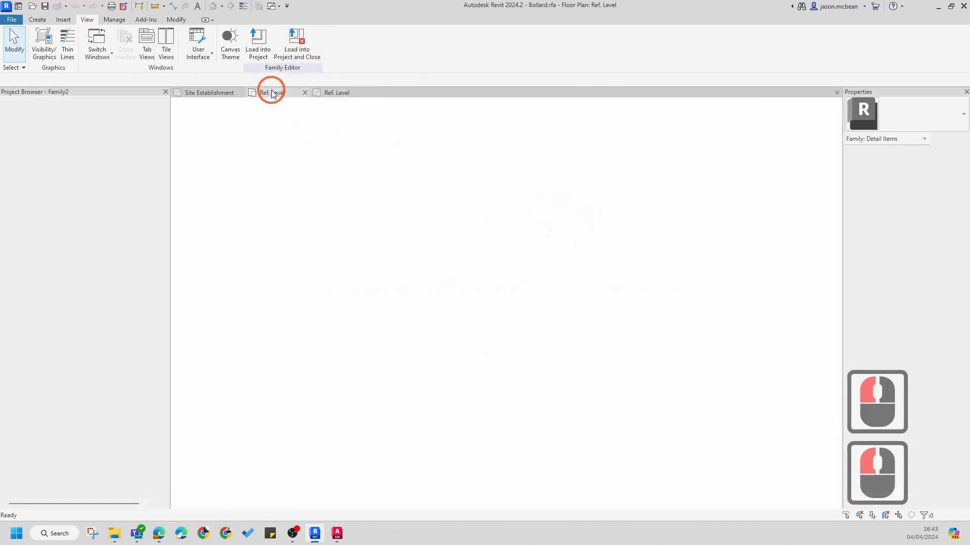
{"action": "left_click", "coordinate": [563, 301]}
{"action": "scroll", "coordinate": [477, 280], "scroll_direction": "up", "scroll_amount": 1}
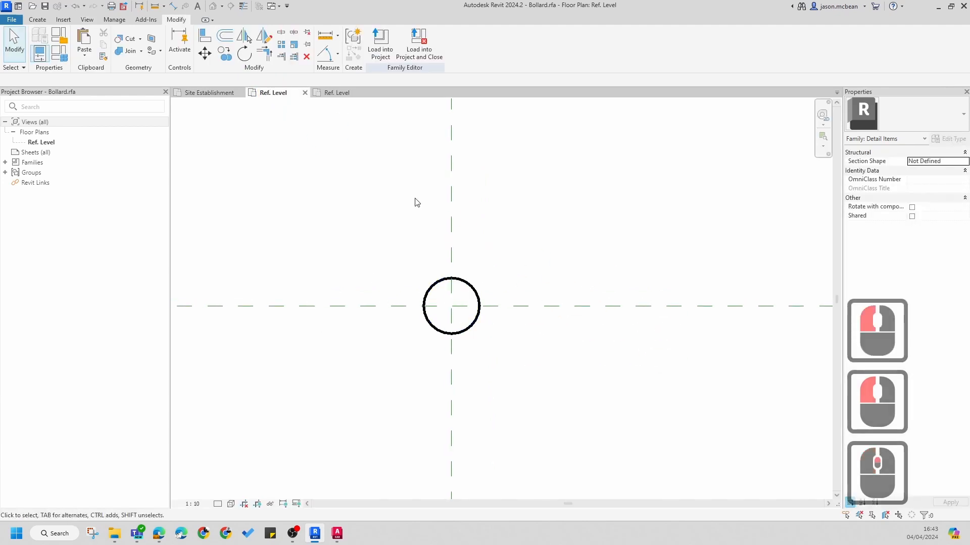
{"action": "left_click", "coordinate": [305, 92]}
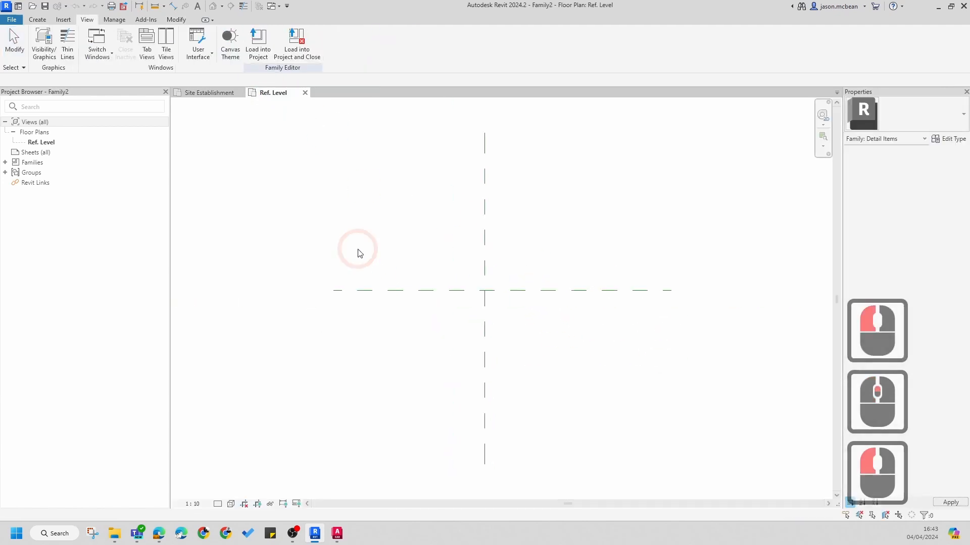
{"action": "left_click", "coordinate": [210, 96]}
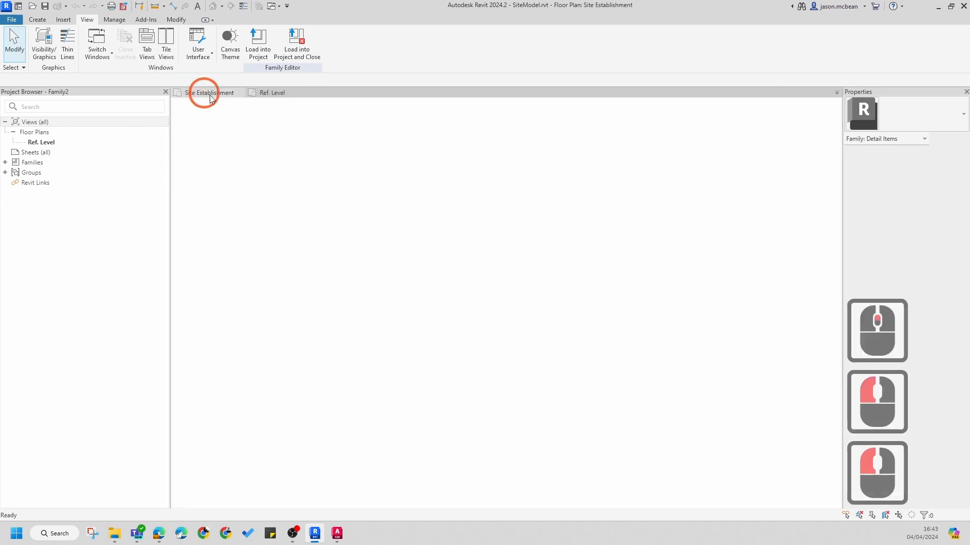
{"action": "left_click", "coordinate": [266, 92]}
{"action": "left_click", "coordinate": [485, 255]}
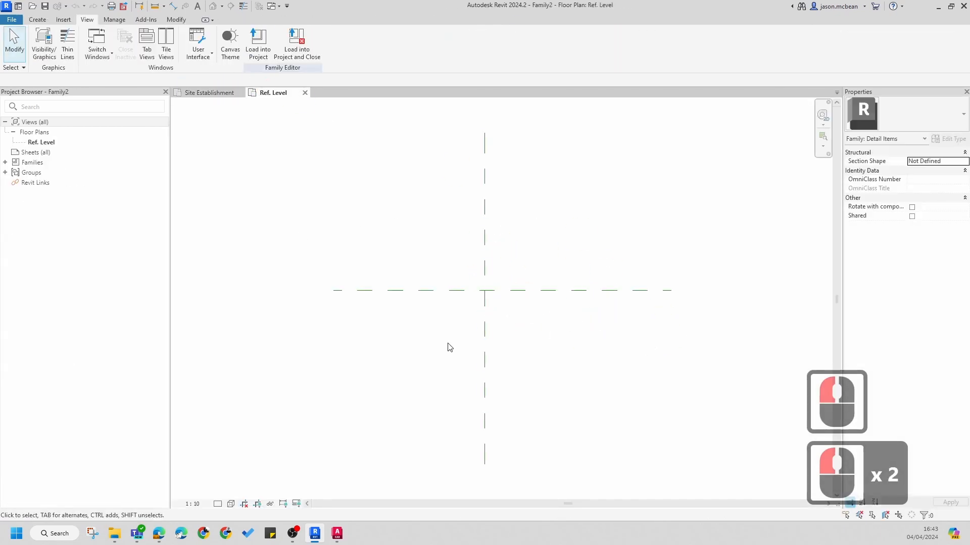
{"action": "middle_click_drag", "start_coordinate": [502, 306], "coordinate": [500, 319]}
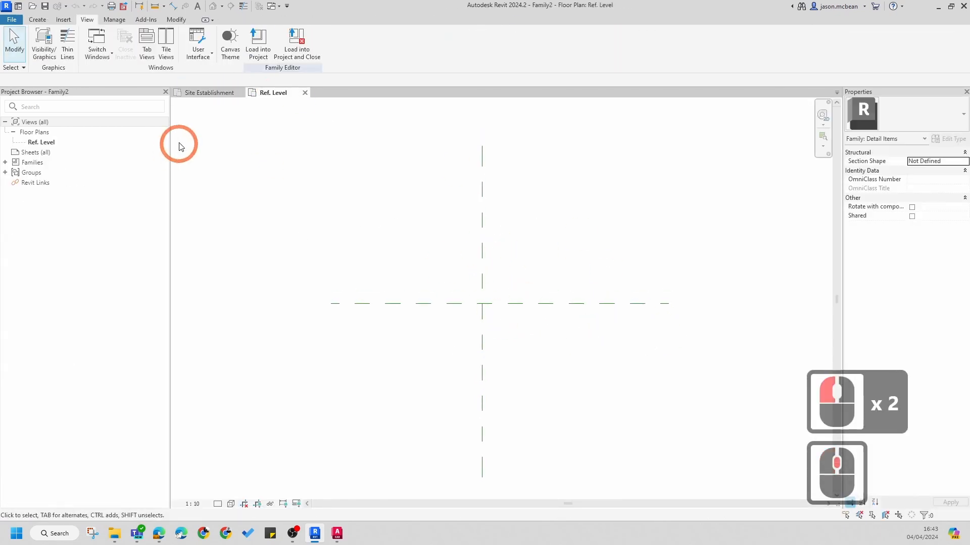
Import the Chair_1.dwg drawing from the Desktop into the family with import units set to millimeter
{"action": "left_click", "coordinate": [67, 22]}
{"action": "left_click", "coordinate": [283, 42]}
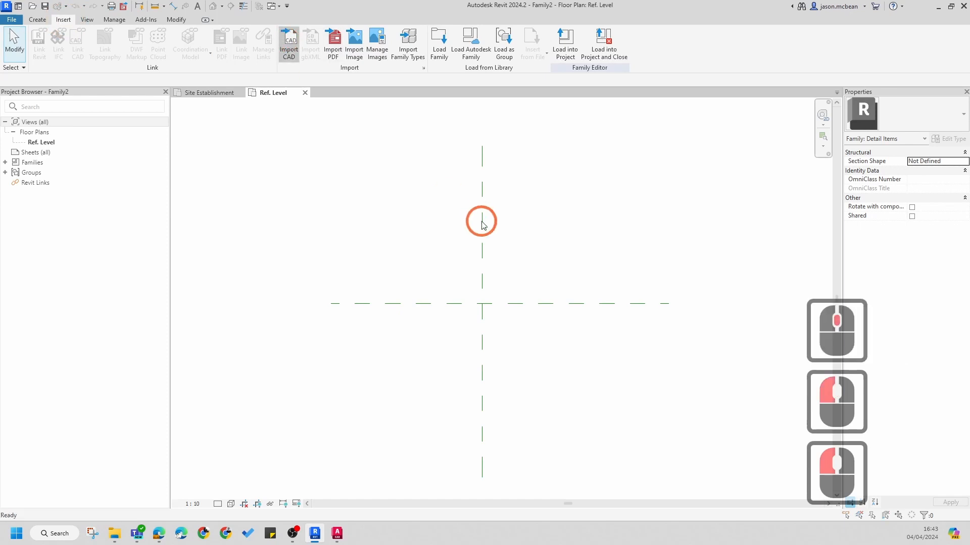
{"action": "left_click", "coordinate": [322, 293]}
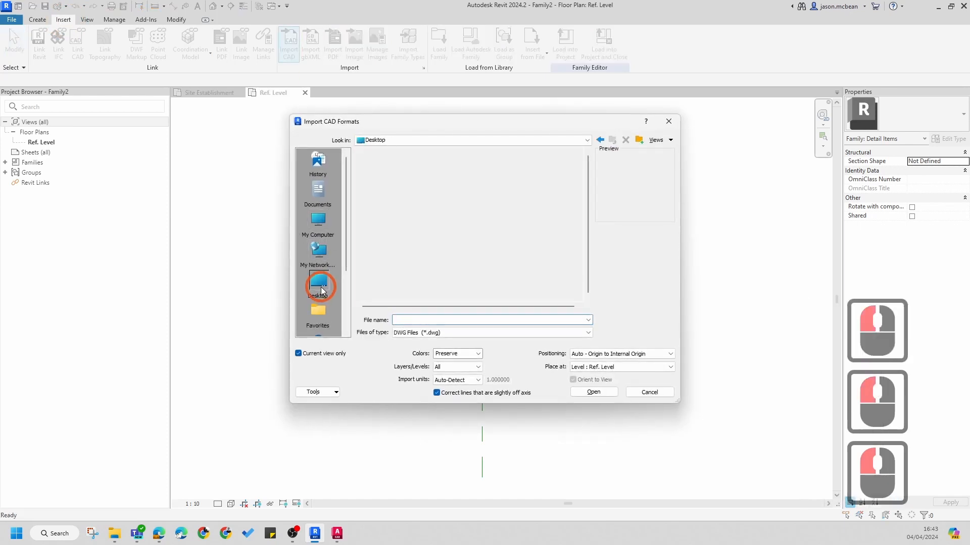
{"action": "scroll", "coordinate": [403, 222], "scroll_direction": "down", "scroll_amount": 6}
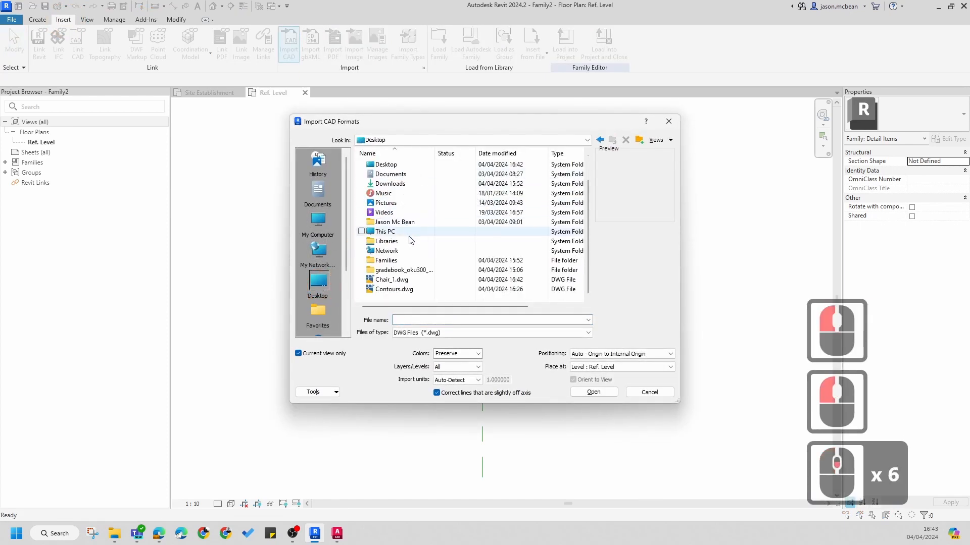
{"action": "left_click", "coordinate": [407, 281]}
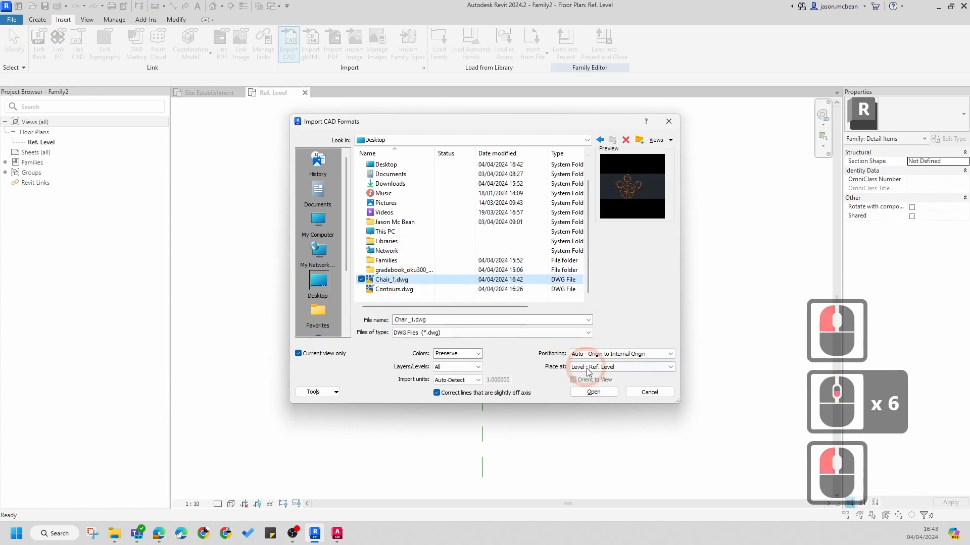
{"action": "left_click", "coordinate": [447, 380]}
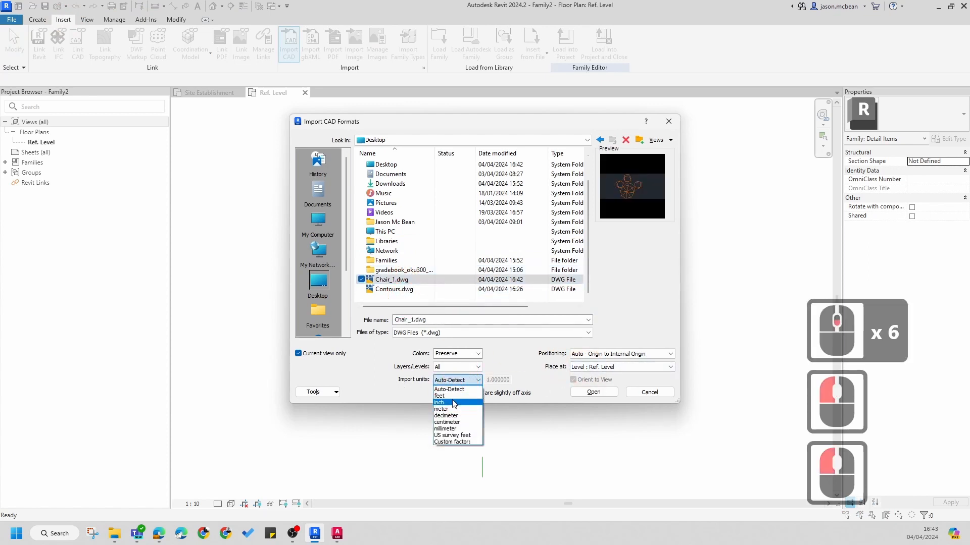
{"action": "left_click", "coordinate": [450, 429]}
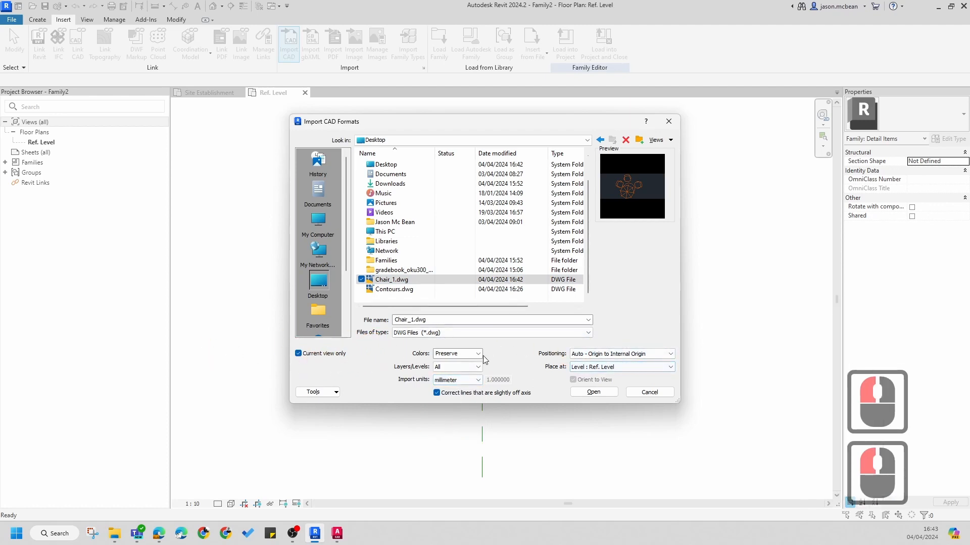
{"action": "left_click", "coordinate": [601, 393]}
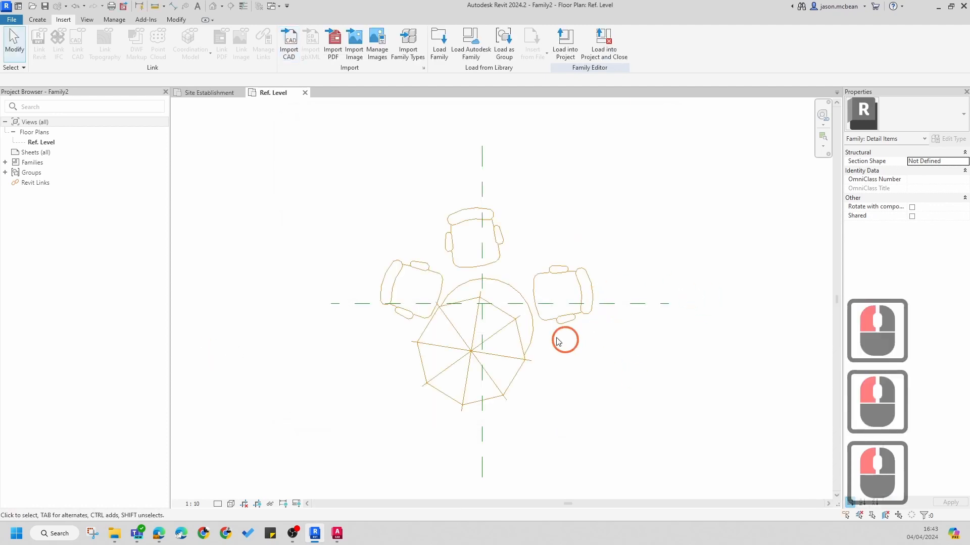
Examine the imported table-and-chairs linework, including its chair outlines and position relative to the reference planes
{"action": "left_click", "coordinate": [522, 335]}
{"action": "left_click", "coordinate": [757, 222]}
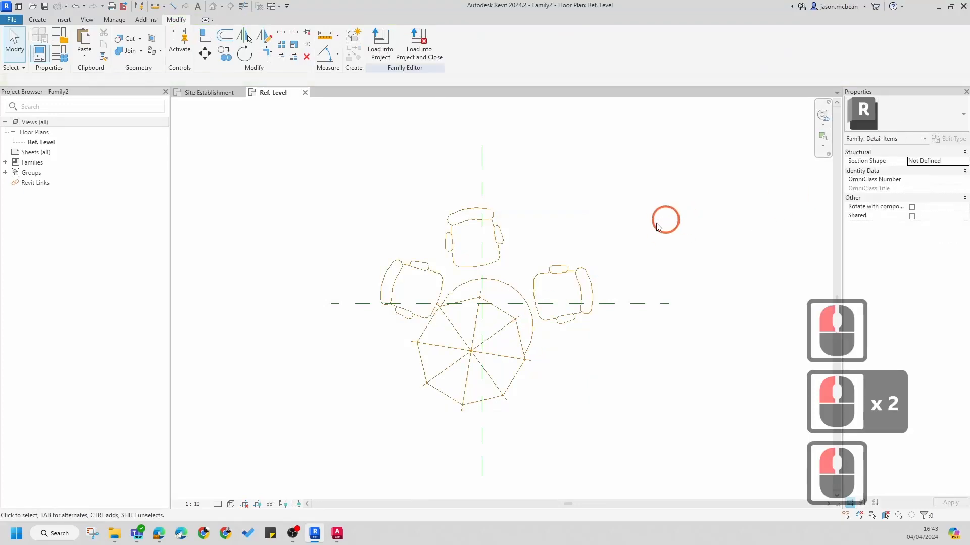
{"action": "scroll", "coordinate": [561, 269], "scroll_direction": "up", "scroll_amount": 5}
{"action": "key", "text": "Escape"}
{"action": "left_click", "coordinate": [499, 186]}
{"action": "scroll", "coordinate": [543, 238], "scroll_direction": "down", "scroll_amount": 5}
{"action": "key", "text": "Escape"}
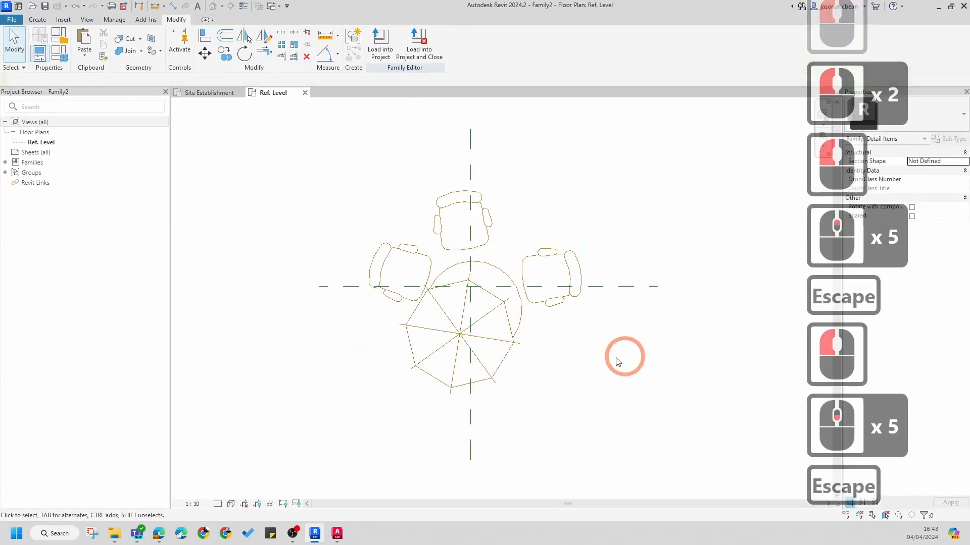
{"action": "middle_click_drag", "start_coordinate": [486, 297], "coordinate": [466, 308]}
{"action": "left_click", "coordinate": [472, 307]}
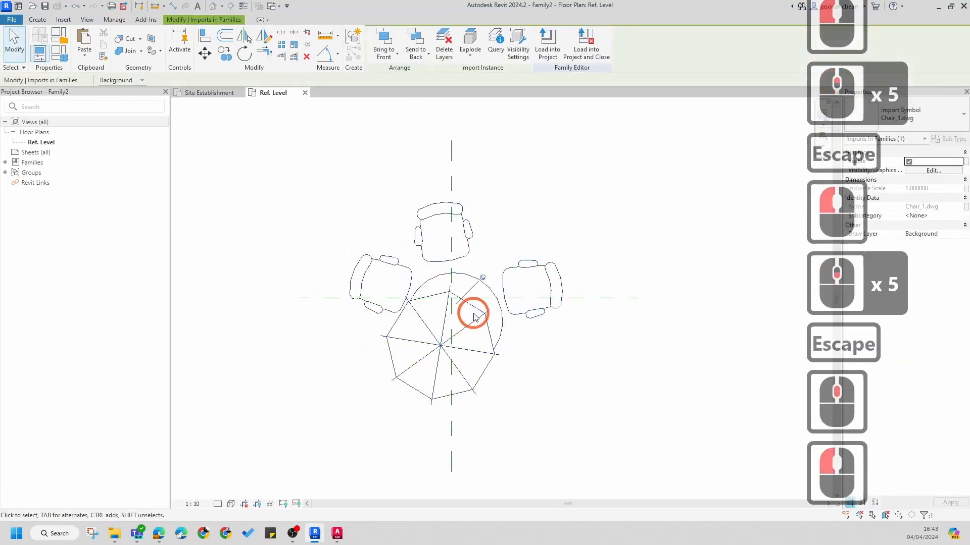
{"action": "left_click", "coordinate": [524, 359]}
{"action": "scroll", "coordinate": [590, 330], "scroll_direction": "up", "scroll_amount": 8}
{"action": "scroll", "coordinate": [590, 329], "scroll_direction": "up", "scroll_amount": 5}
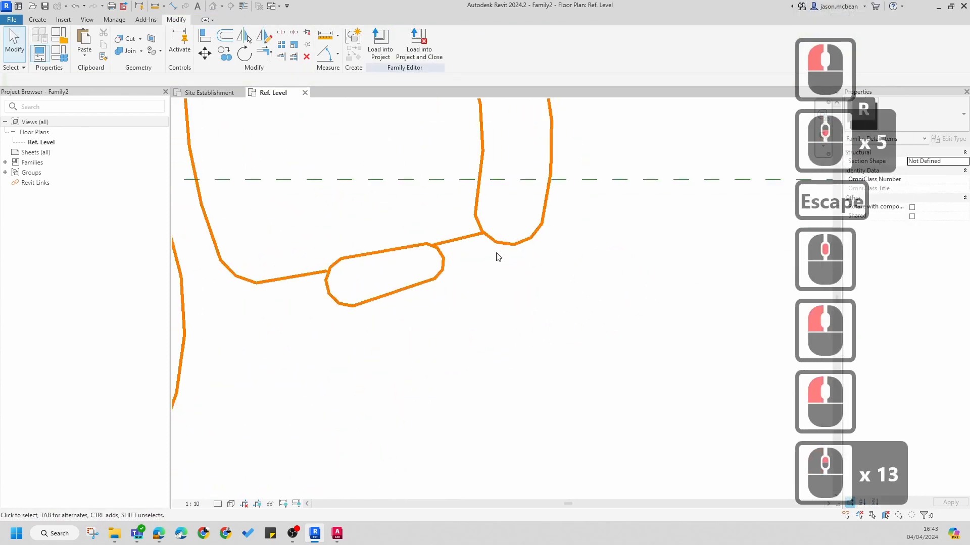
{"action": "scroll", "coordinate": [485, 272], "scroll_direction": "down", "scroll_amount": 7}
{"action": "middle_click_drag", "start_coordinate": [637, 303], "coordinate": [642, 309]}
{"action": "scroll", "coordinate": [585, 255], "scroll_direction": "down", "scroll_amount": 6}
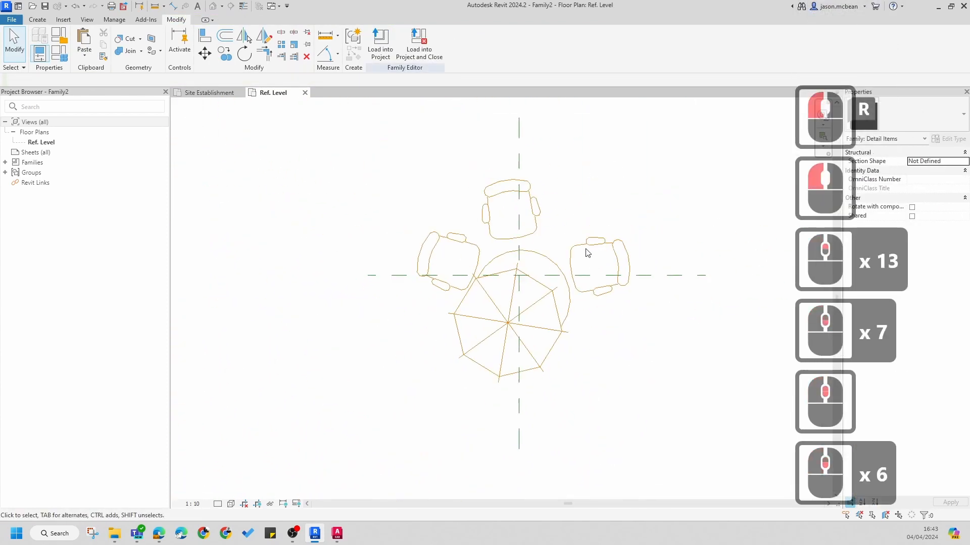
{"action": "left_click", "coordinate": [497, 302]}
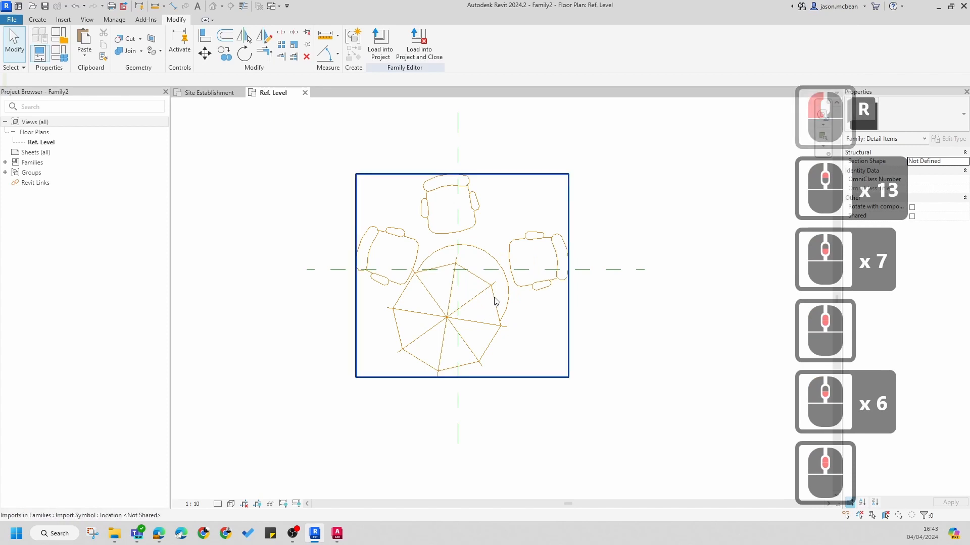
{"action": "left_click", "coordinate": [663, 363]}
Unpin the imported table-and-chairs drawing and fully explode it into individual lines
{"action": "left_click", "coordinate": [484, 254]}
{"action": "left_click", "coordinate": [491, 252]}
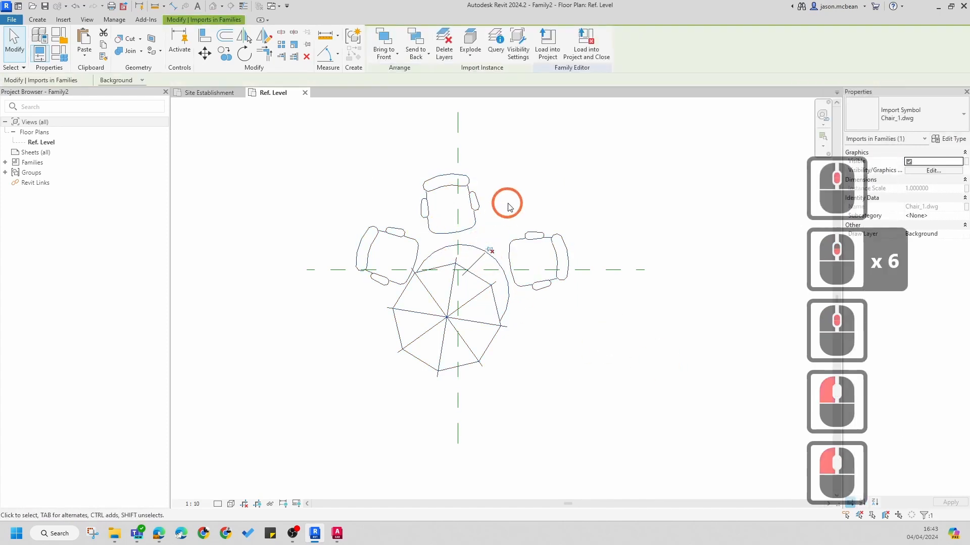
{"action": "left_click", "coordinate": [469, 60]}
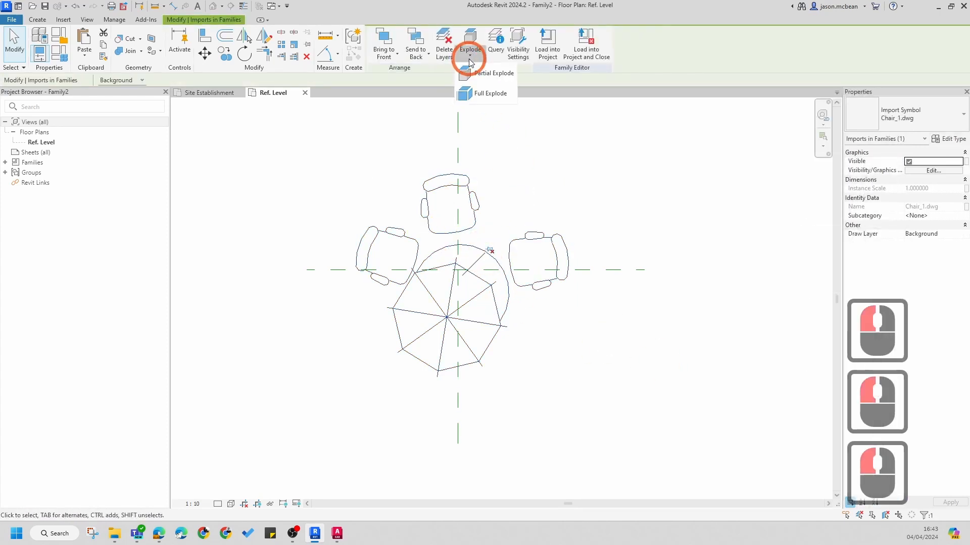
{"action": "left_click", "coordinate": [494, 93]}
{"action": "left_click", "coordinate": [594, 232]}
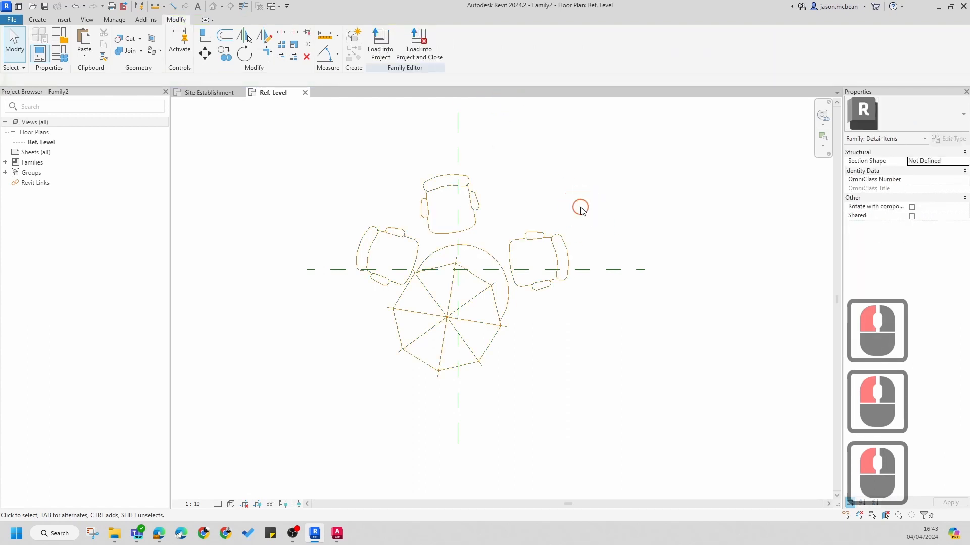
Check the subcategory assigned to the outer backrest arc of the right-hand chair
{"action": "left_click", "coordinate": [567, 244]}
{"action": "left_click", "coordinate": [571, 246]}
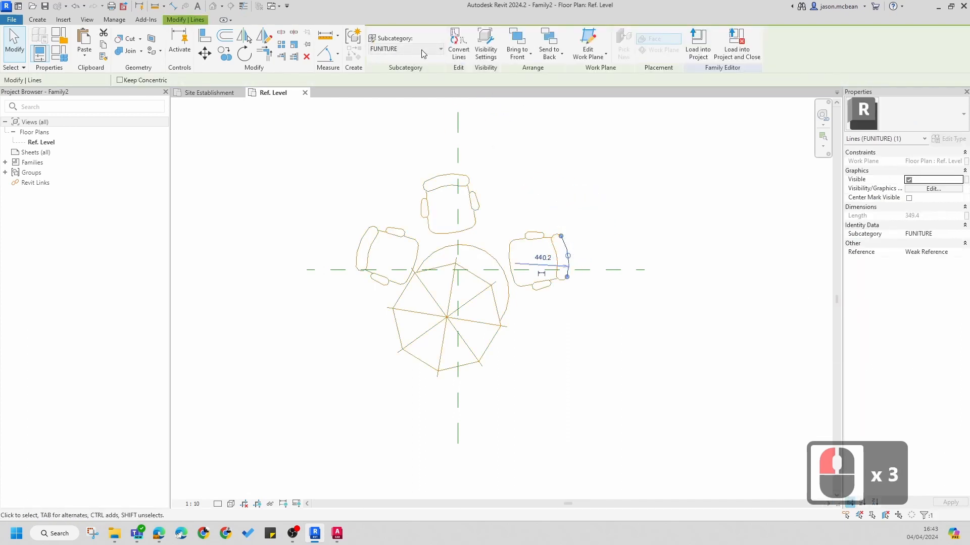
{"action": "left_click", "coordinate": [368, 156]}
{"action": "left_click", "coordinate": [264, 104]}
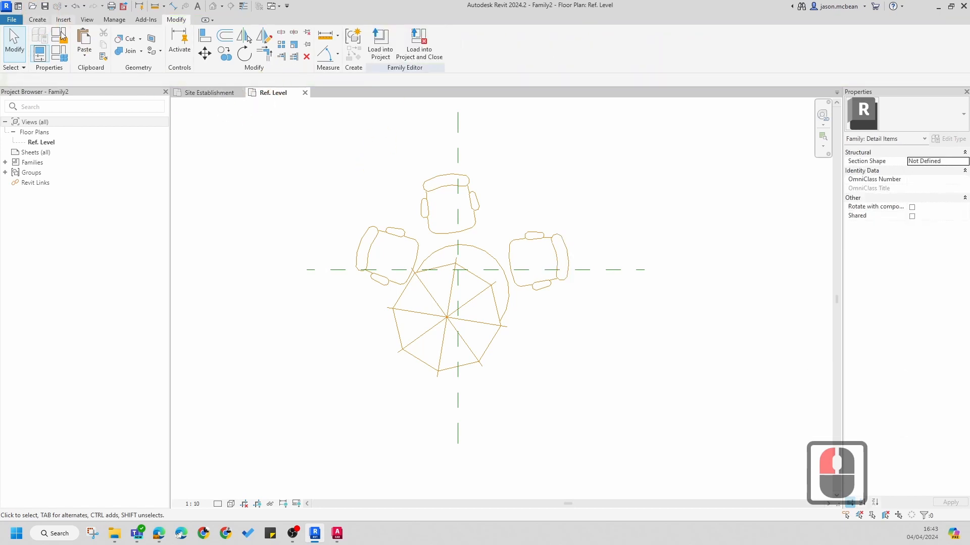
Open the family's Object Styles on the model object categories
{"action": "left_click", "coordinate": [38, 19]}
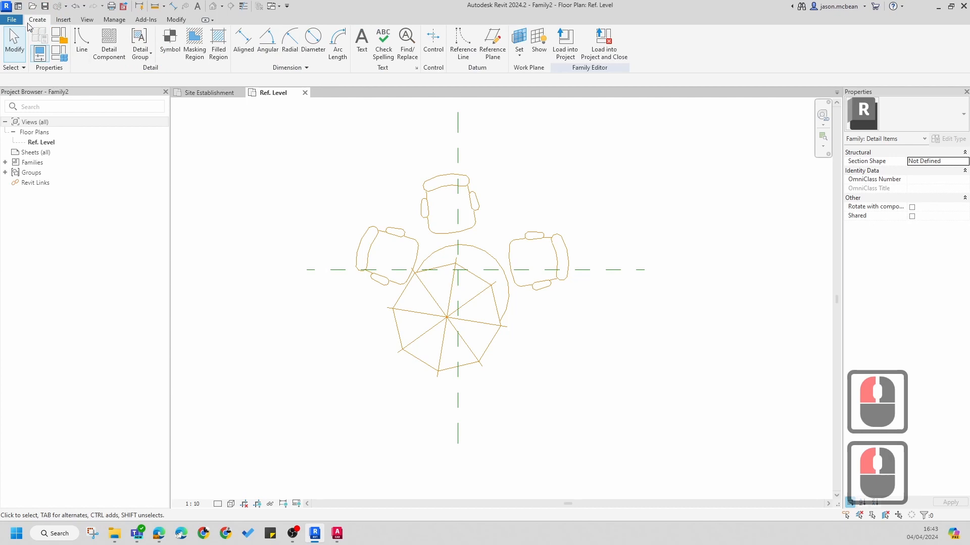
{"action": "left_click", "coordinate": [114, 20]}
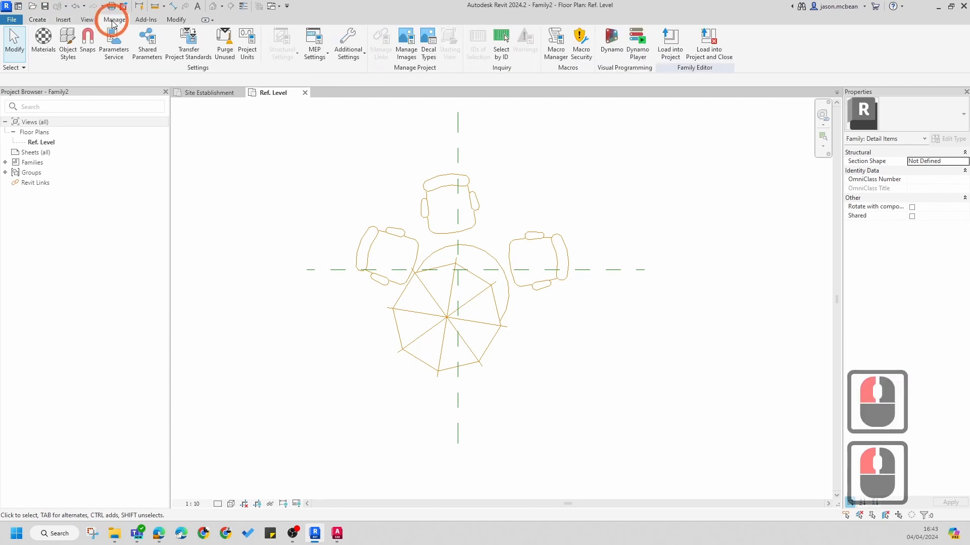
{"action": "left_click", "coordinate": [76, 39]}
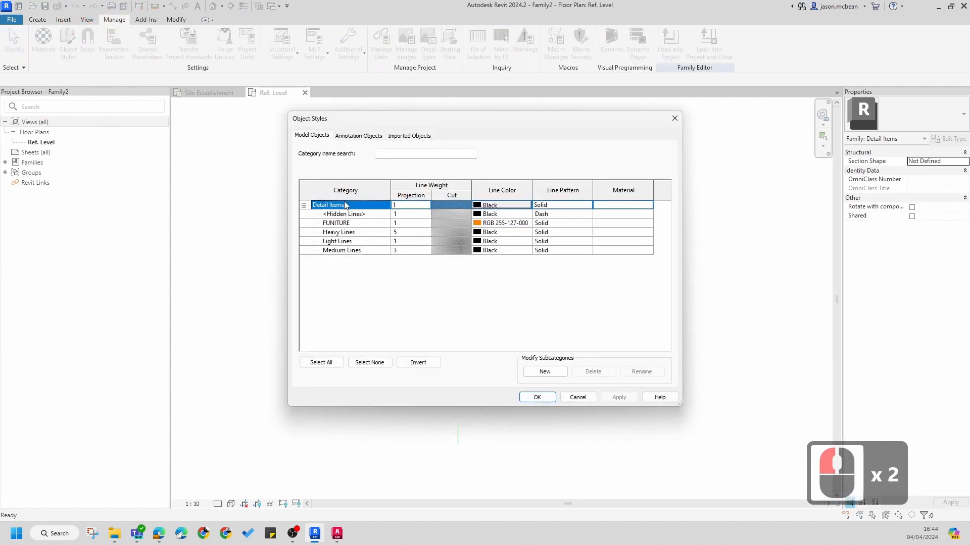
Set the FUNITURE subcategory's projection line weight to 2 and its line colour to grey RGB 128-128-128
{"action": "left_click", "coordinate": [372, 224]}
{"action": "double_click", "coordinate": [413, 226]}
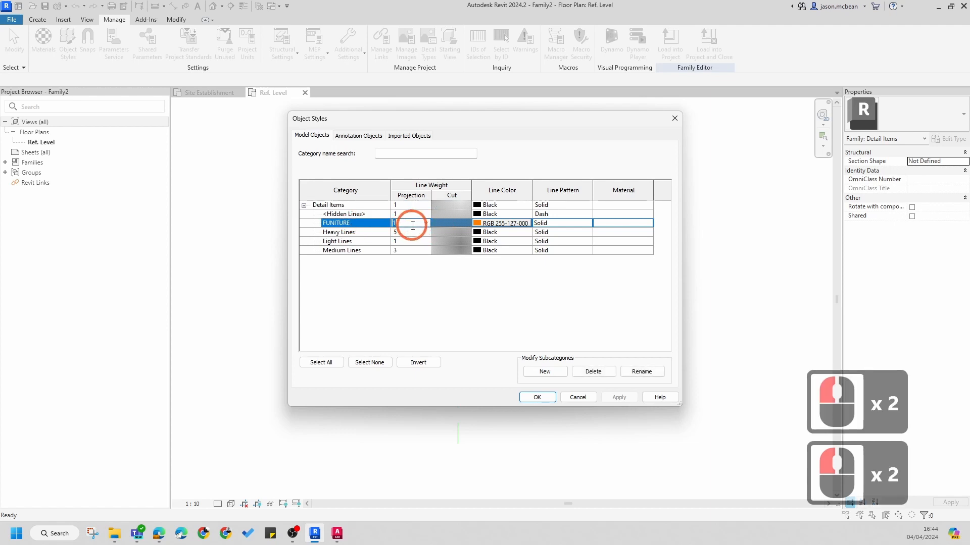
{"action": "type", "text": "2"}
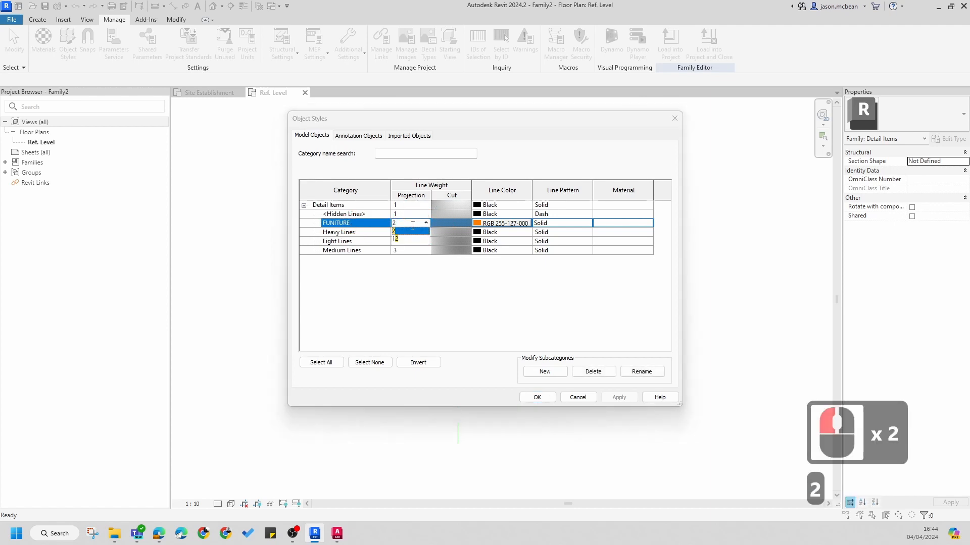
{"action": "left_click", "coordinate": [500, 227]}
{"action": "left_click", "coordinate": [501, 227]}
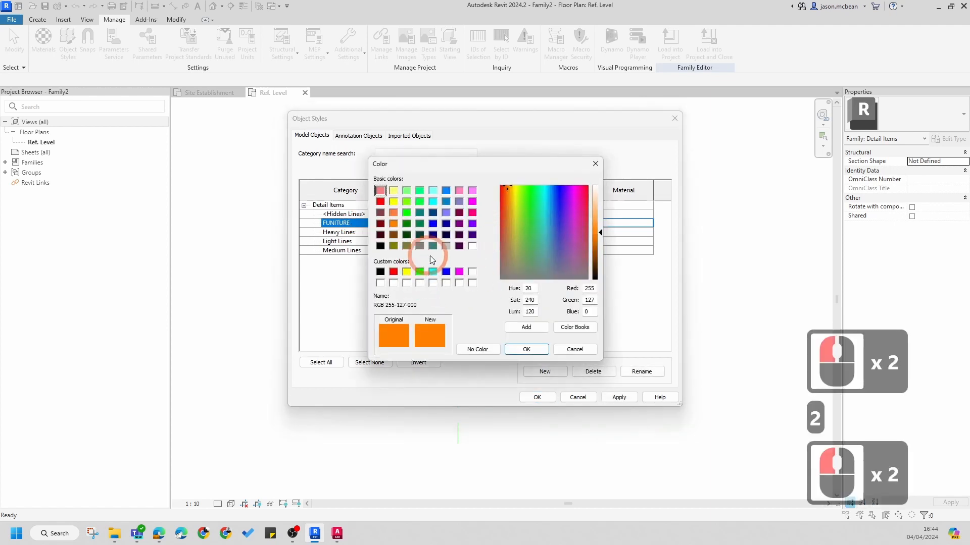
{"action": "left_click", "coordinate": [420, 245]}
{"action": "double_click", "coordinate": [525, 350]}
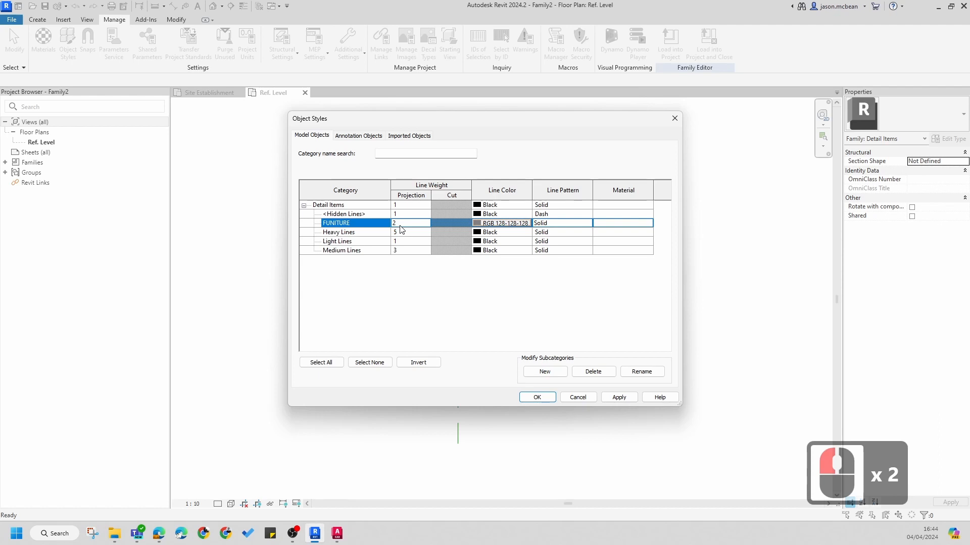
{"action": "double_click", "coordinate": [412, 223]}
{"action": "left_click", "coordinate": [424, 225]}
{"action": "left_click", "coordinate": [381, 226]}
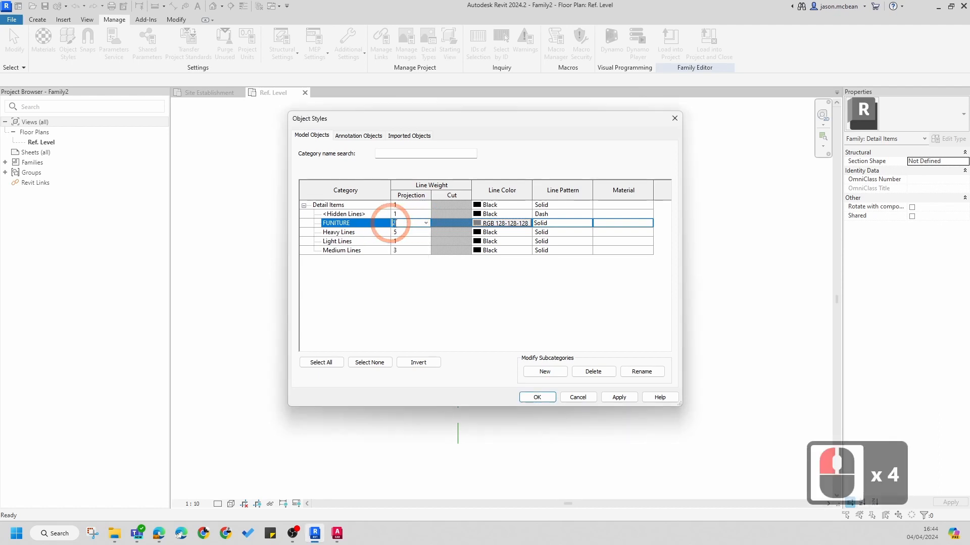
{"action": "left_click", "coordinate": [513, 224]}
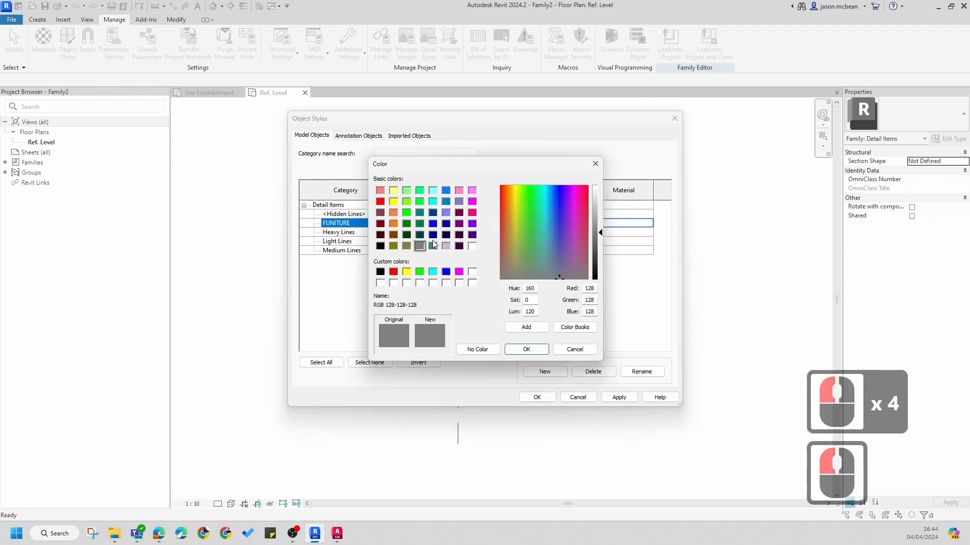
{"action": "left_click", "coordinate": [523, 344]}
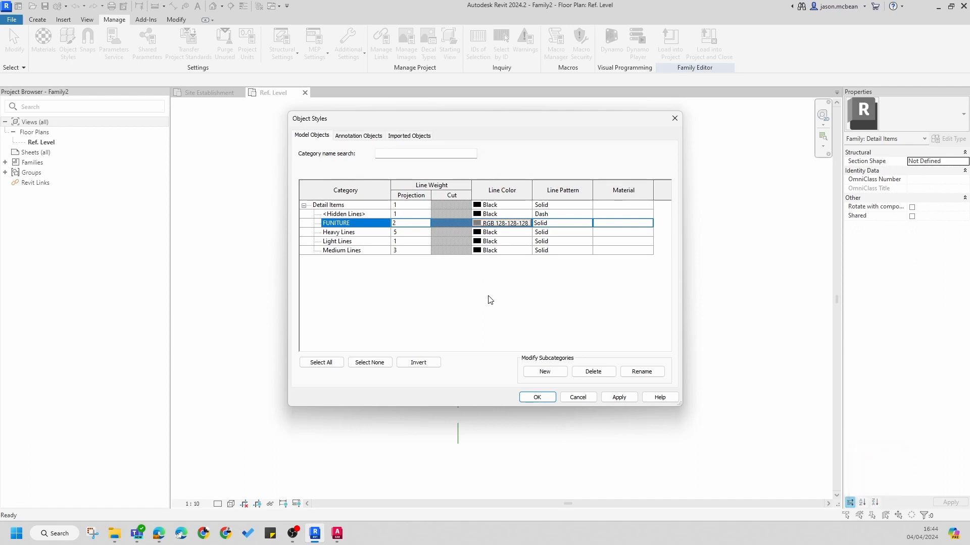
Rename the FUNITURE subcategory to Furniture
{"action": "triple_click", "coordinate": [353, 225]}
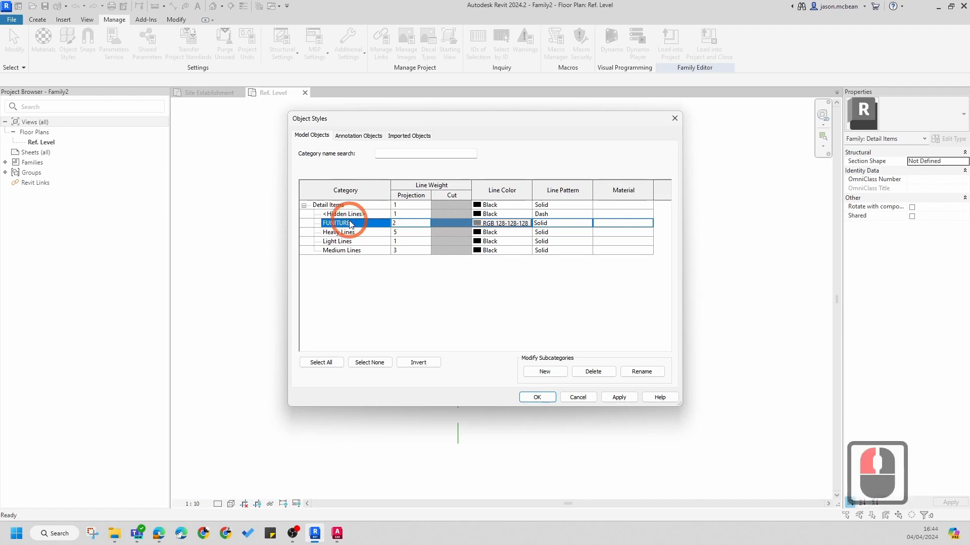
{"action": "right_click", "coordinate": [333, 217]}
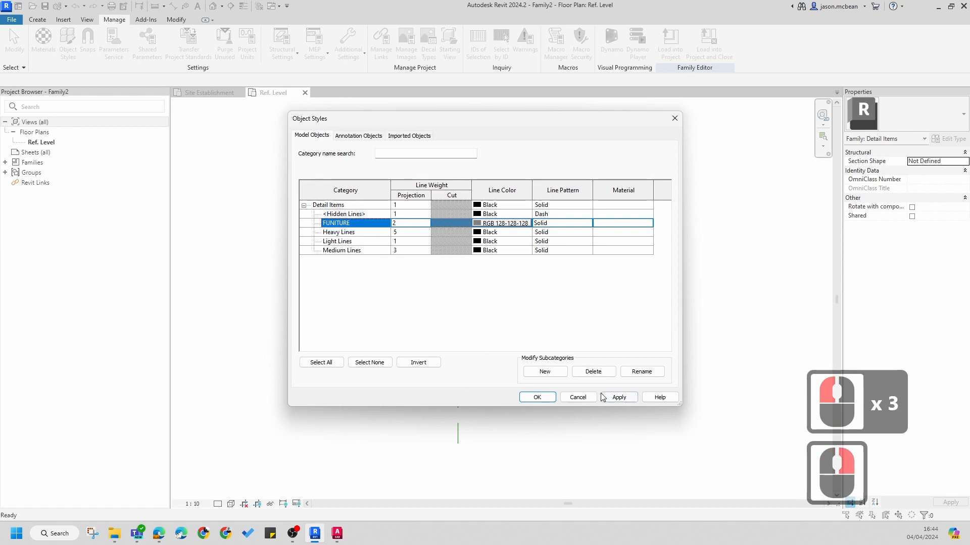
{"action": "left_click", "coordinate": [636, 371]}
{"action": "left_click", "coordinate": [499, 266]}
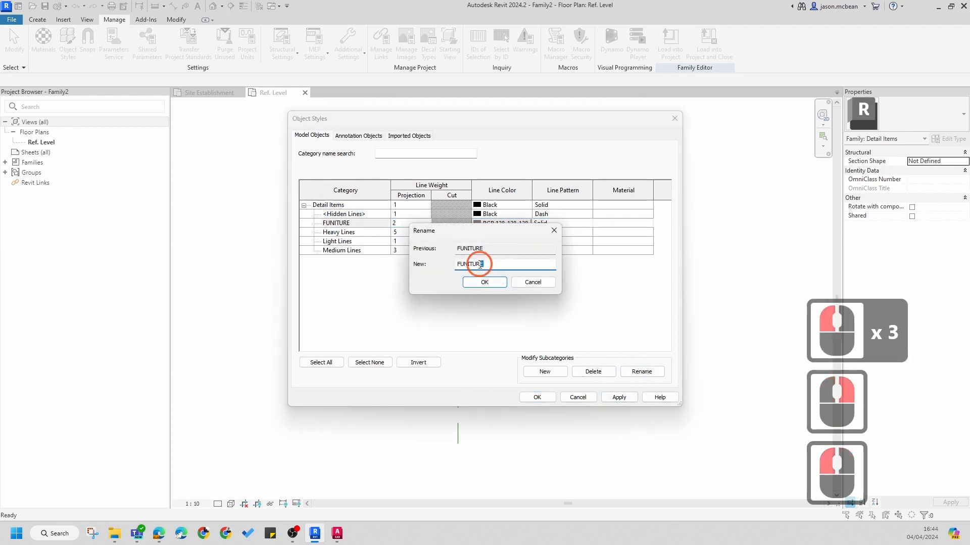
{"action": "type", "text": "un"}
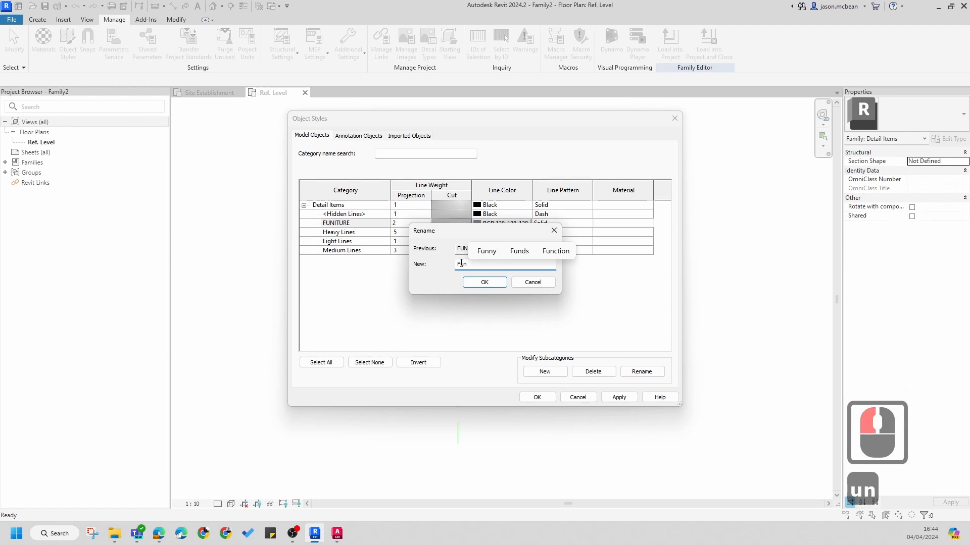
{"action": "type", "text": "r"}
{"action": "key", "text": "BackSpace"}
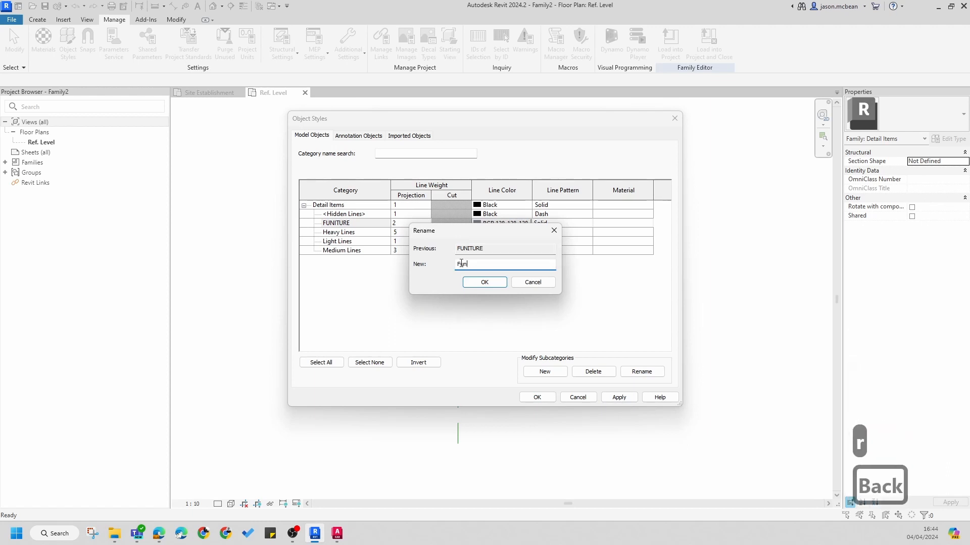
{"action": "type", "text": "iture"}
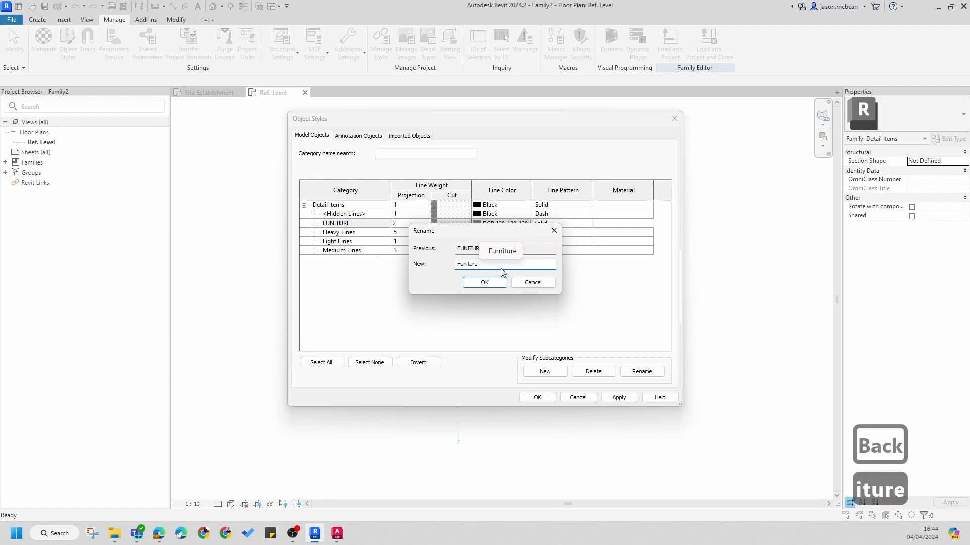
{"action": "left_click", "coordinate": [504, 253]}
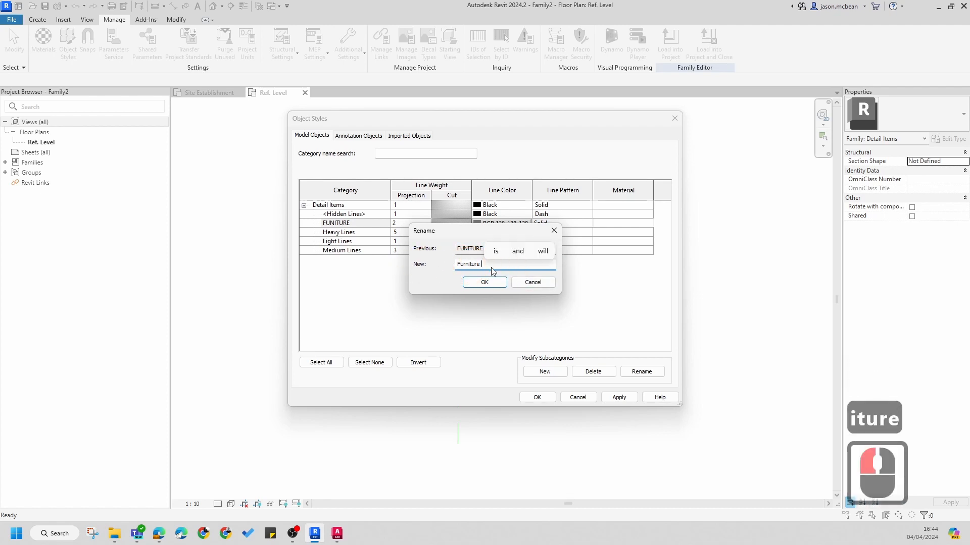
{"action": "double_click", "coordinate": [472, 264]}
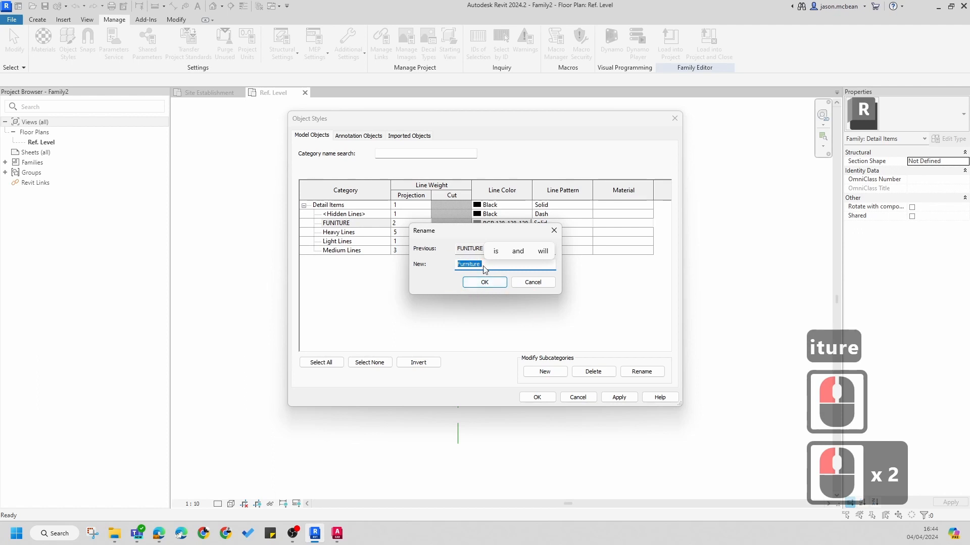
{"action": "double_click", "coordinate": [492, 282]}
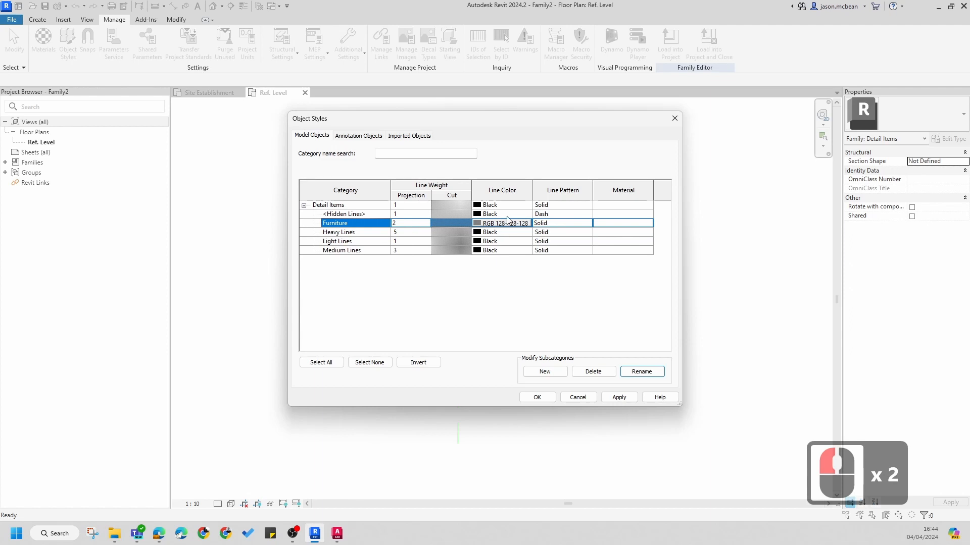
Apply the object style changes and close the object styles settings
{"action": "left_click", "coordinate": [619, 397]}
{"action": "left_click", "coordinate": [441, 205]}
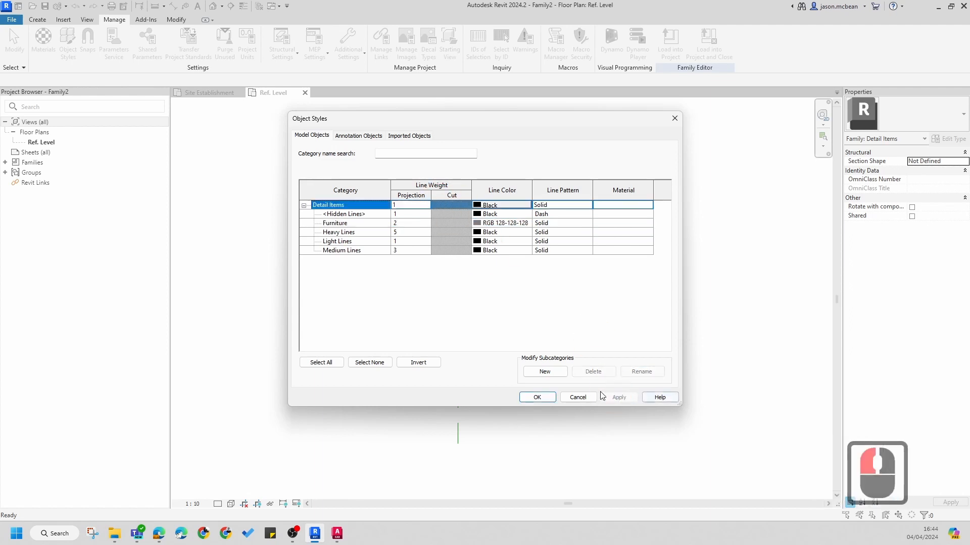
{"action": "left_click", "coordinate": [361, 223]}
{"action": "left_click", "coordinate": [537, 397]}
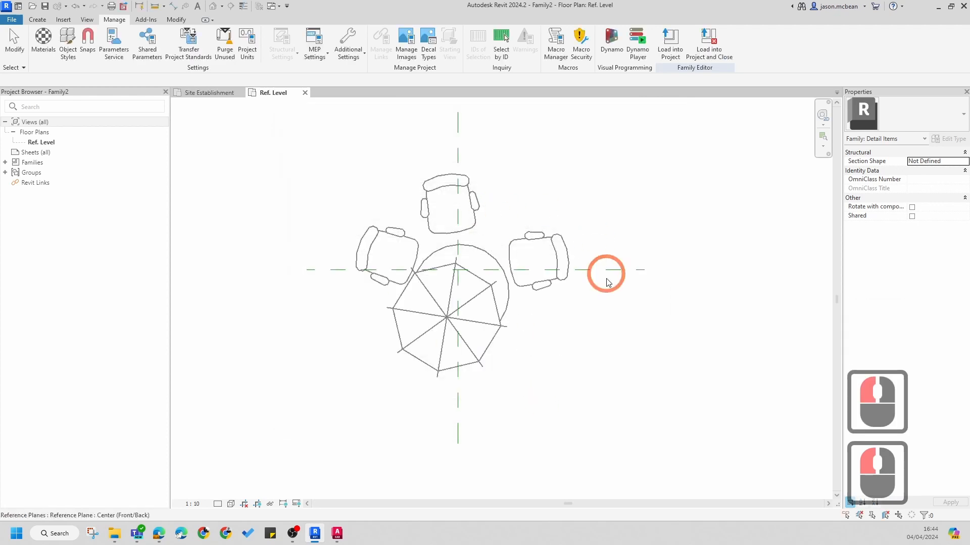
Examine the umbrella and chair linework, checking its assigned subcategory and how the lines display at different zoom levels
{"action": "left_click", "coordinate": [501, 323]}
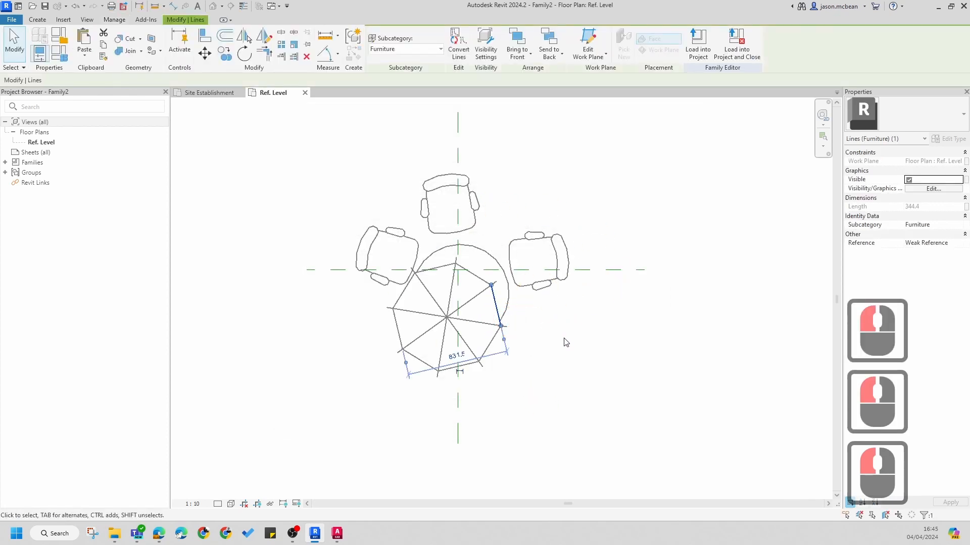
{"action": "left_click", "coordinate": [564, 343]}
{"action": "left_click", "coordinate": [377, 182]}
{"action": "left_click", "coordinate": [502, 335]}
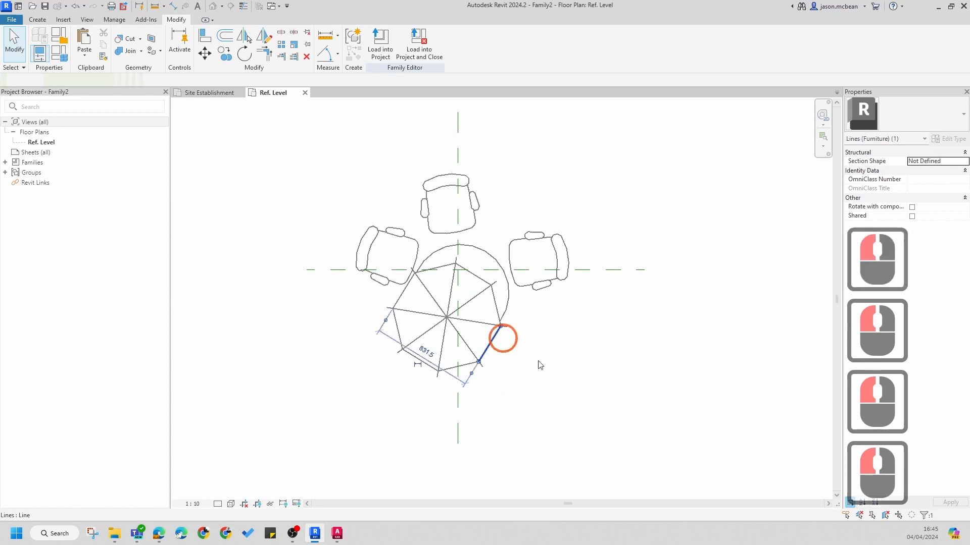
{"action": "scroll", "coordinate": [580, 400], "scroll_direction": "down", "scroll_amount": 7}
{"action": "left_click", "coordinate": [592, 409]}
{"action": "scroll", "coordinate": [592, 408], "scroll_direction": "down", "scroll_amount": 5}
{"action": "scroll", "coordinate": [593, 260], "scroll_direction": "up", "scroll_amount": 8}
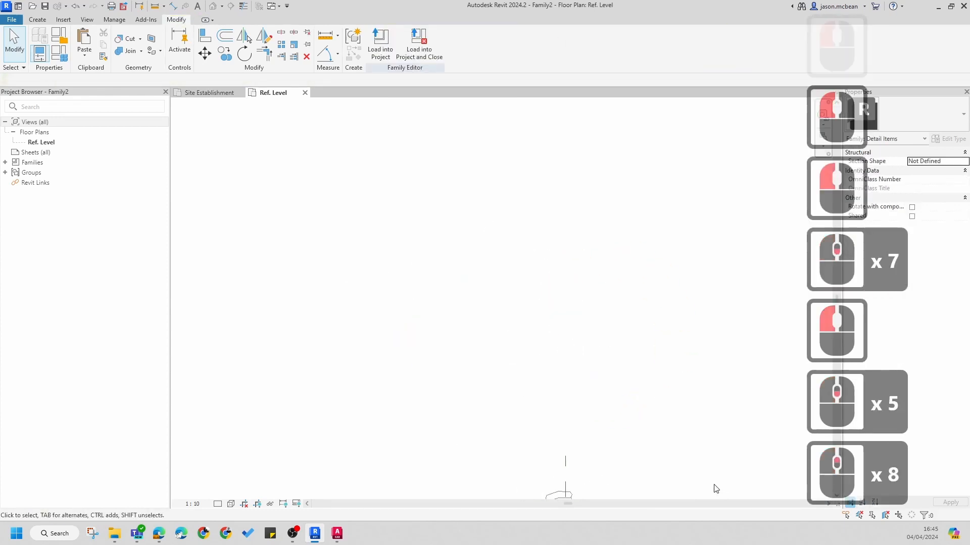
{"action": "middle_click_drag", "start_coordinate": [714, 487], "coordinate": [524, 216]}
{"action": "scroll", "coordinate": [394, 233], "scroll_direction": "up", "scroll_amount": 6}
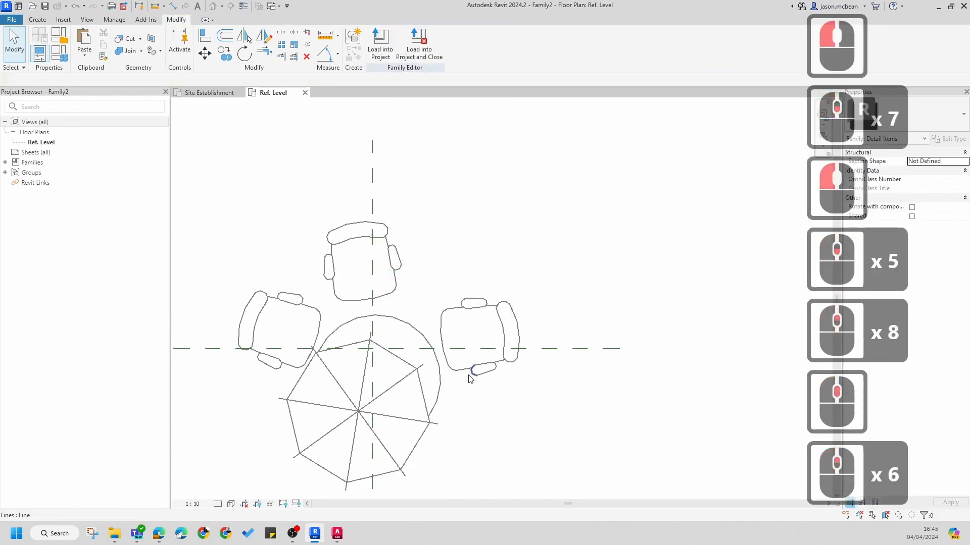
{"action": "middle_click_drag", "start_coordinate": [470, 378], "coordinate": [508, 368]}
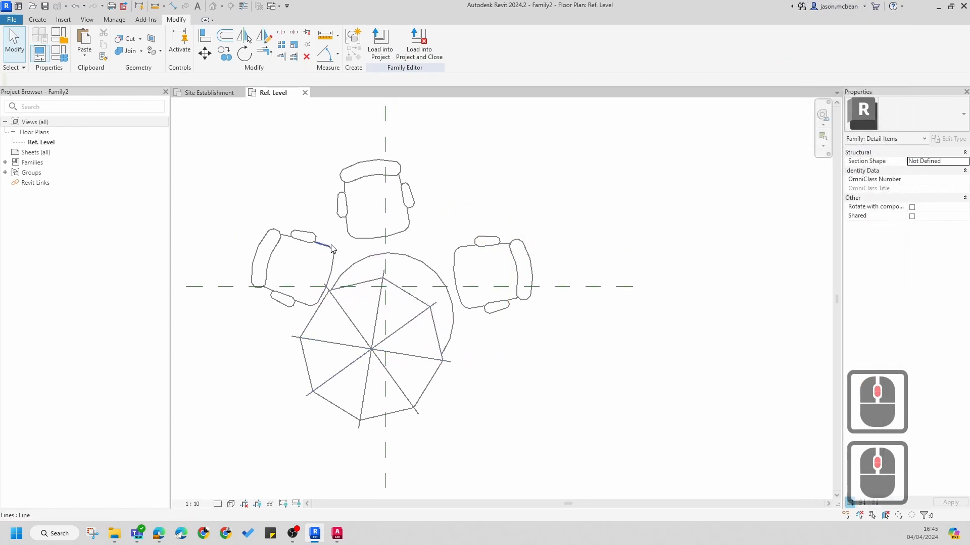
{"action": "scroll", "coordinate": [252, 232], "scroll_direction": "up", "scroll_amount": 7}
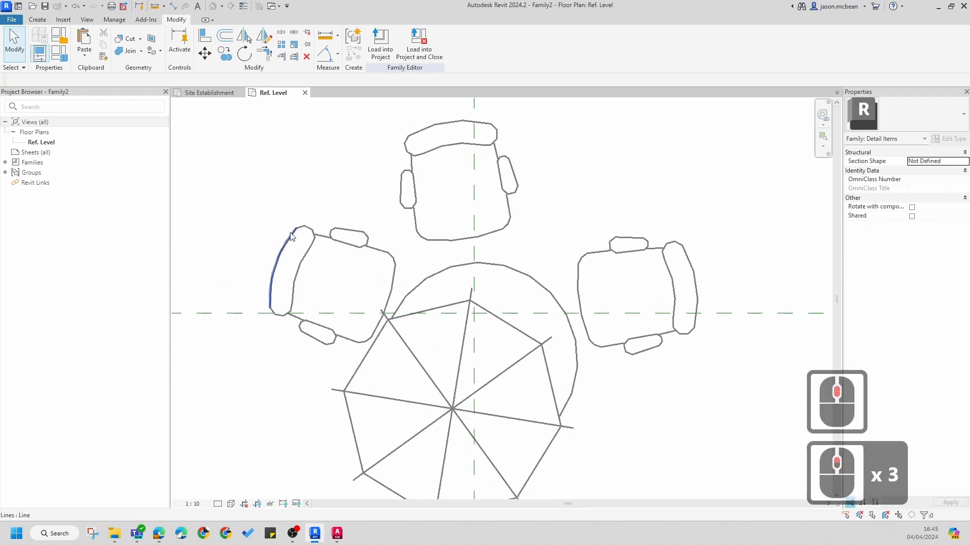
{"action": "scroll", "coordinate": [313, 236], "scroll_direction": "down", "scroll_amount": 6}
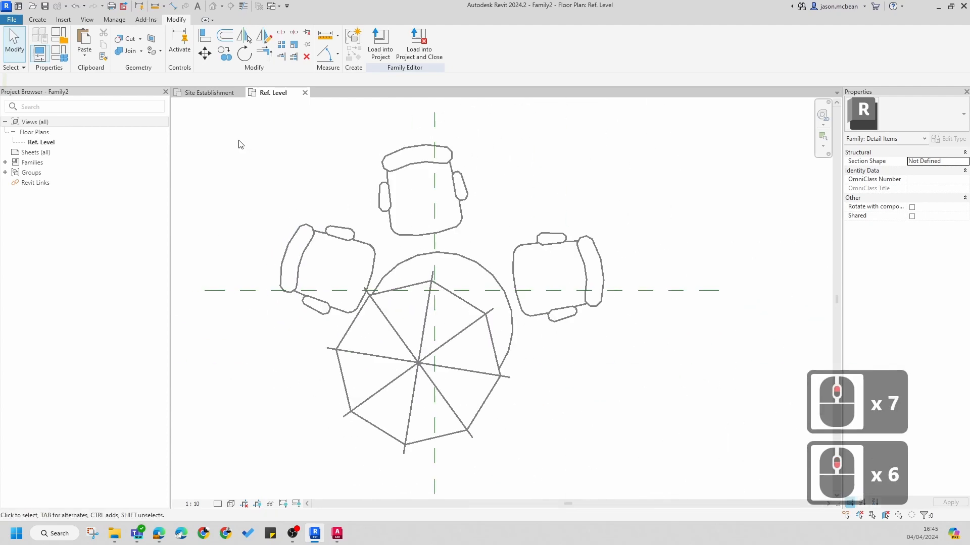
Start a masking region with the Pick Lines tool and trace the front seat edges of the left-hand chair
{"action": "left_click", "coordinate": [38, 19]}
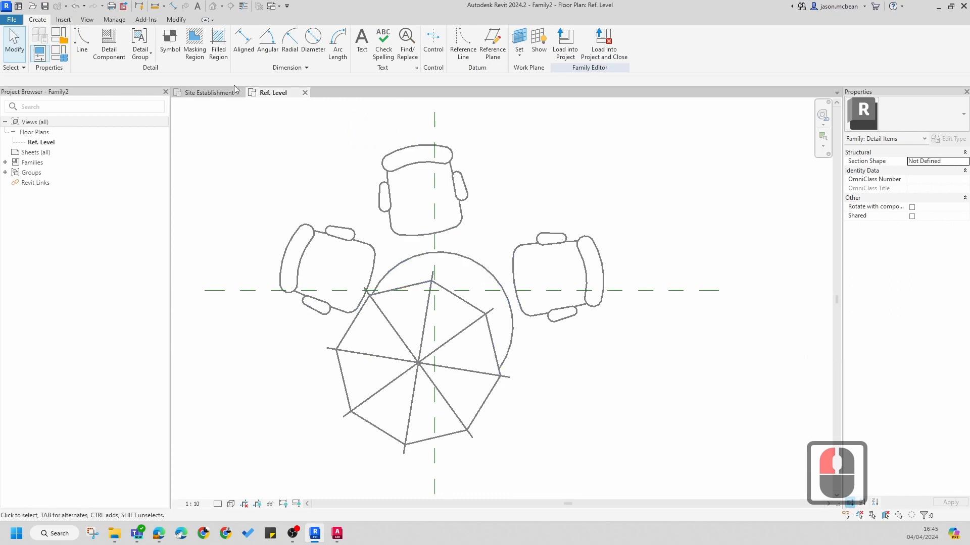
{"action": "left_click", "coordinate": [195, 43]}
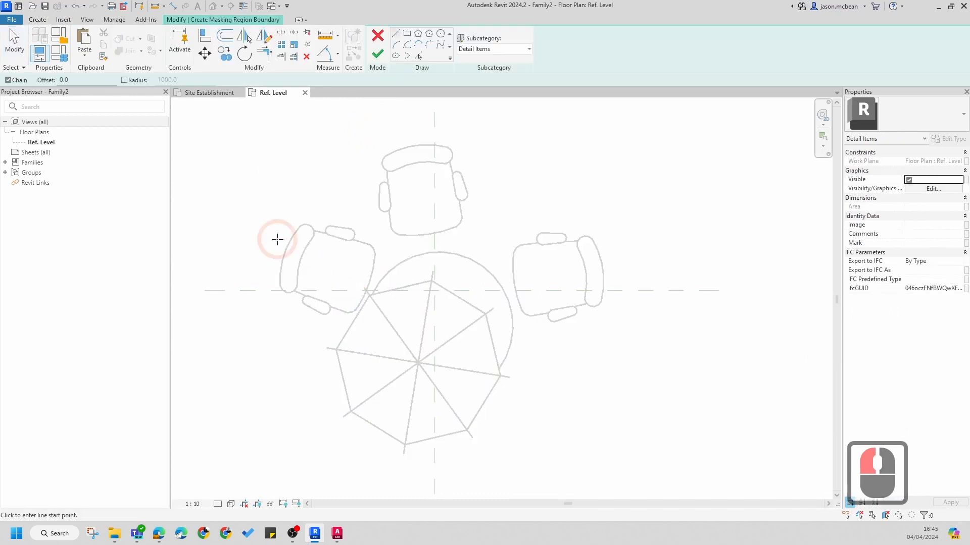
{"action": "left_click", "coordinate": [418, 56]}
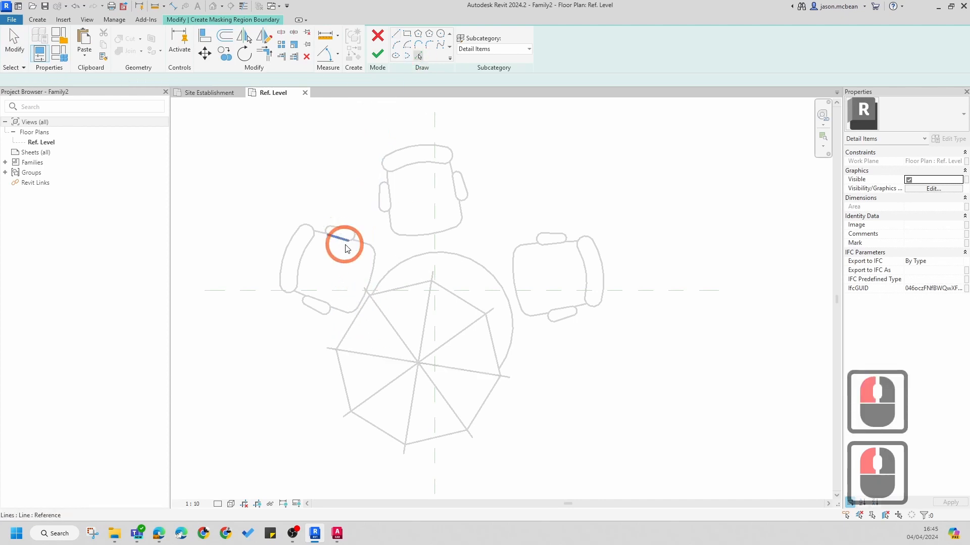
{"action": "scroll", "coordinate": [346, 242], "scroll_direction": "up", "scroll_amount": 4}
{"action": "key", "text": "Tab"}
{"action": "left_click", "coordinate": [390, 246]}
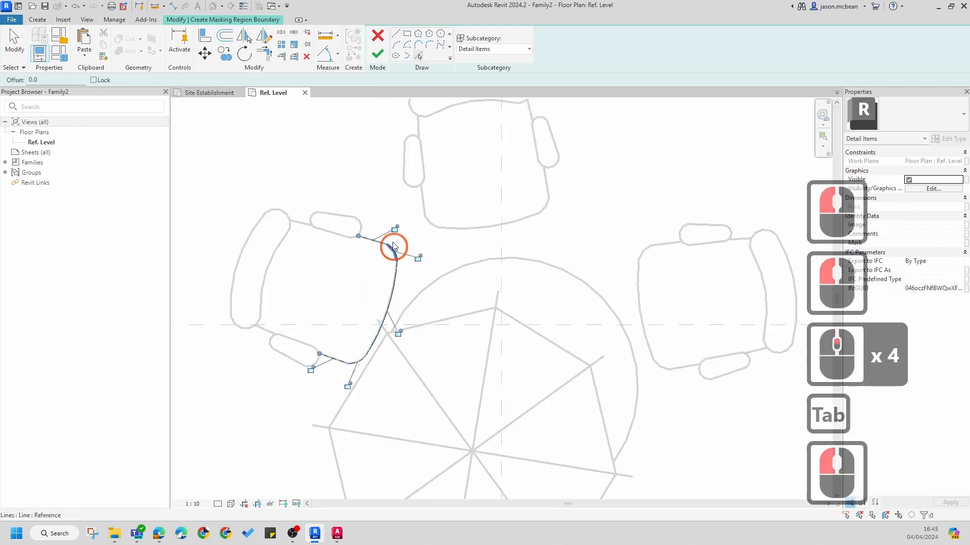
Trace the outer outline of the left-hand chair's upper armrest and the seat edge leading to the backrest
{"action": "scroll", "coordinate": [358, 215], "scroll_direction": "up", "scroll_amount": 5}
{"action": "left_click", "coordinate": [367, 250]}
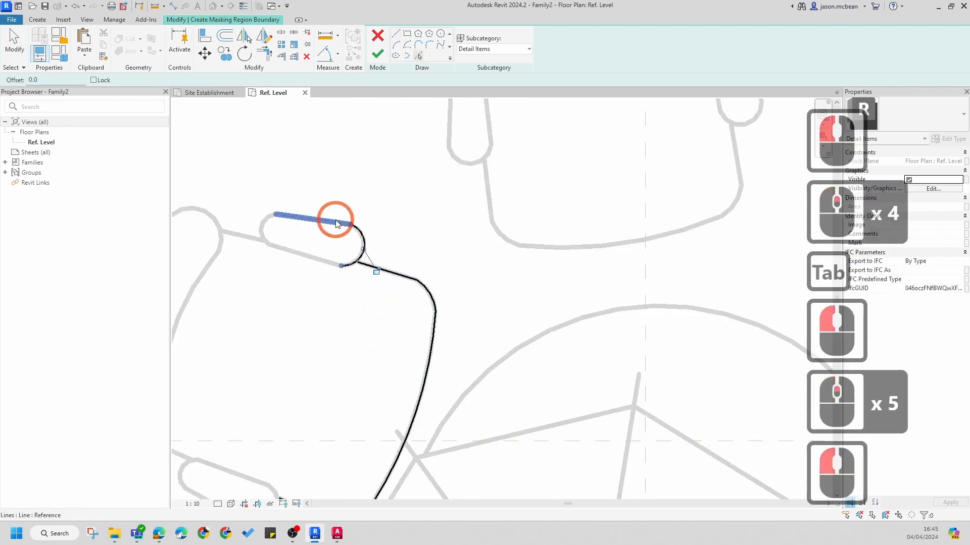
{"action": "left_click", "coordinate": [328, 218]}
{"action": "left_click", "coordinate": [261, 227]}
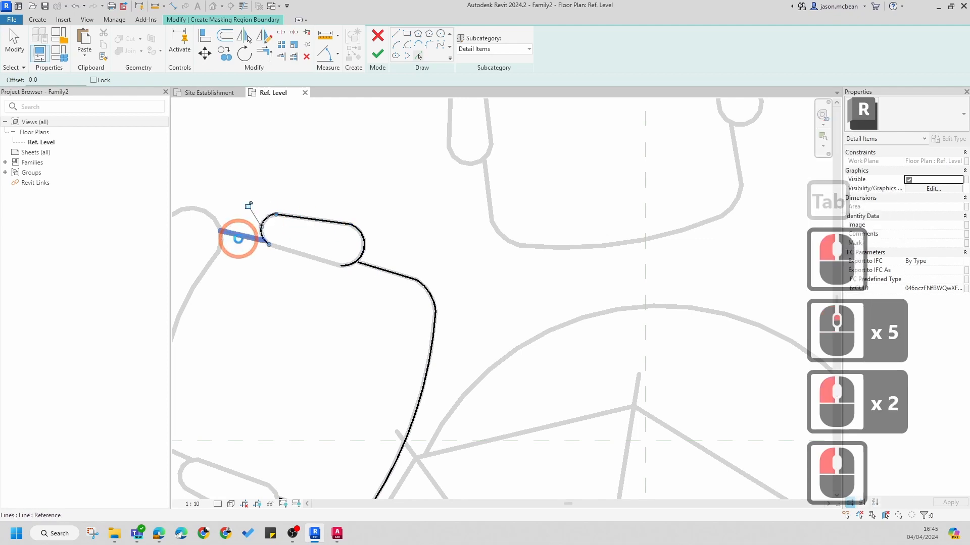
{"action": "left_click", "coordinate": [238, 239]}
Trace the outer curve and both rounded ends of the left-hand chair's backrest into the masking region boundary
{"action": "scroll", "coordinate": [247, 232], "scroll_direction": "down", "scroll_amount": 4}
{"action": "left_click", "coordinate": [210, 228]}
{"action": "left_click", "coordinate": [195, 238]}
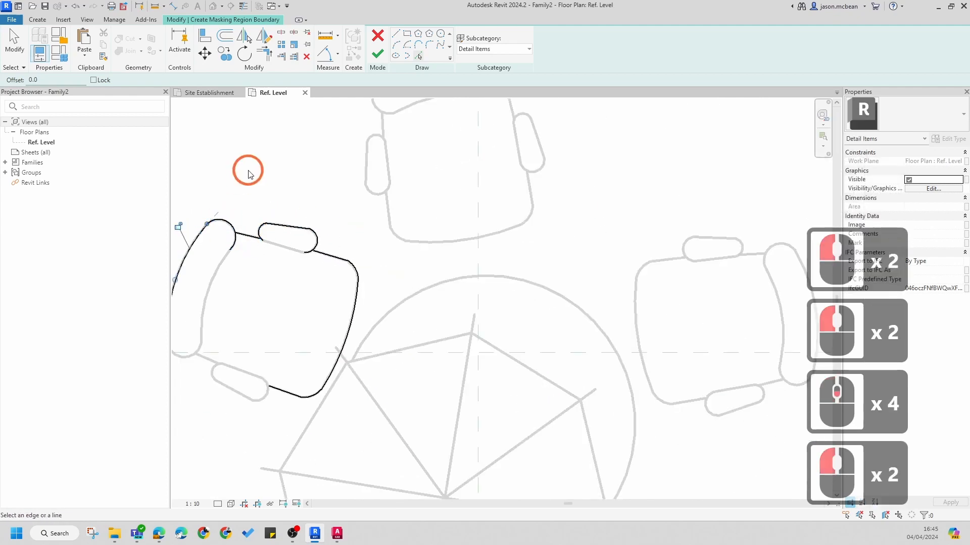
{"action": "scroll", "coordinate": [248, 172], "scroll_direction": "down", "scroll_amount": 3}
{"action": "scroll", "coordinate": [193, 292], "scroll_direction": "up", "scroll_amount": 5}
{"action": "left_click", "coordinate": [215, 298]}
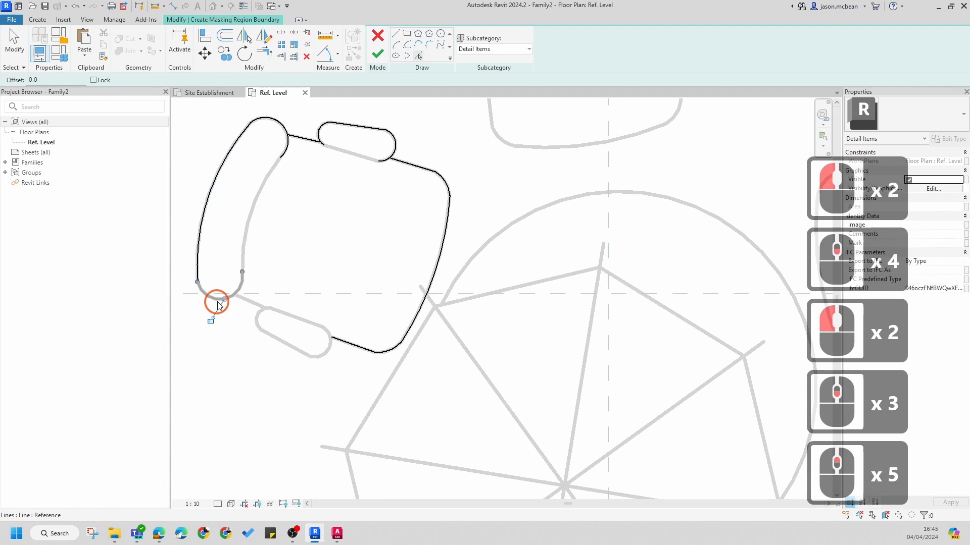
Trace the lower seat edge and the outer outline of the left-hand chair's lower armrest
{"action": "left_click", "coordinate": [259, 305]}
{"action": "left_click", "coordinate": [301, 356]}
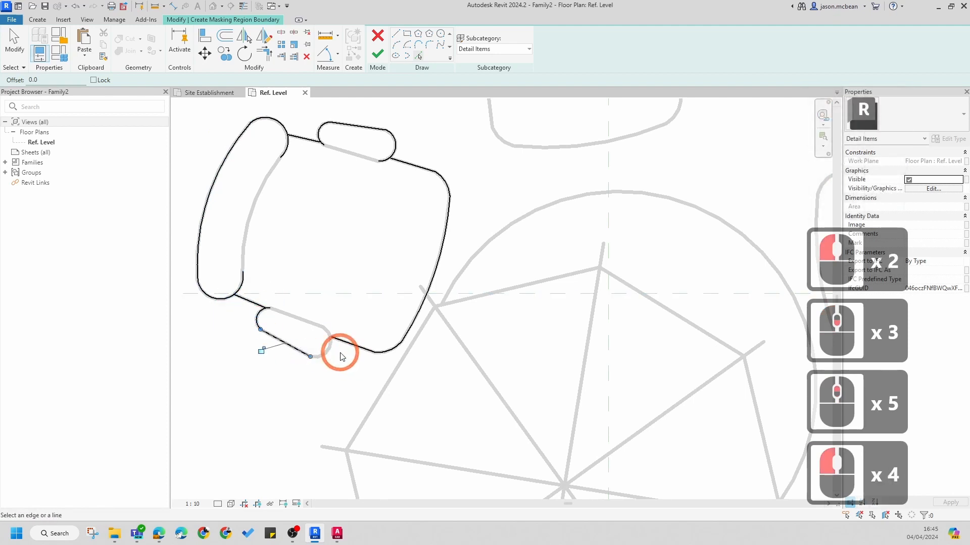
{"action": "left_click", "coordinate": [331, 356]}
{"action": "scroll", "coordinate": [419, 211], "scroll_direction": "down", "scroll_amount": 3}
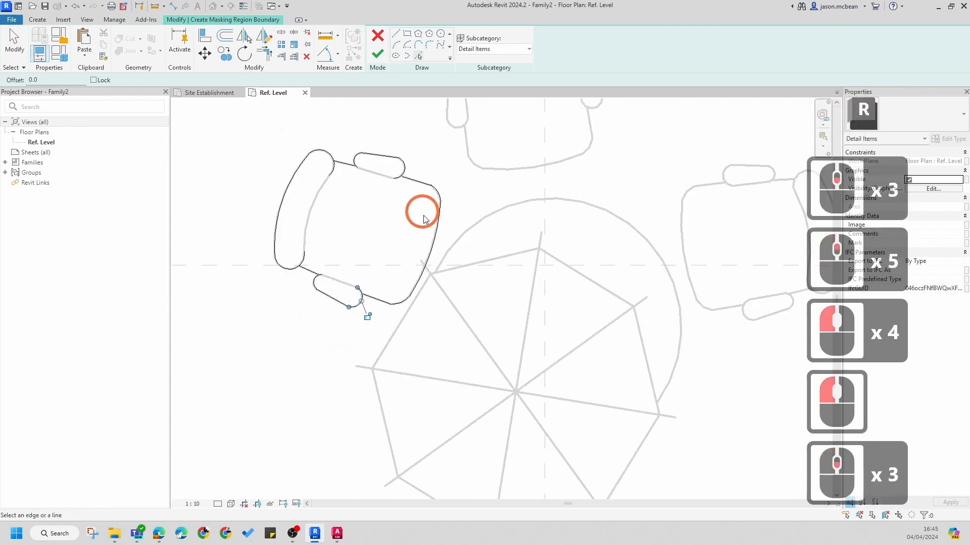
Trace the round table's exposed arc and the parasol's two left-hand edges and upper-left edge into the masking region boundary
{"action": "left_click", "coordinate": [392, 339]}
{"action": "left_click", "coordinate": [380, 402]}
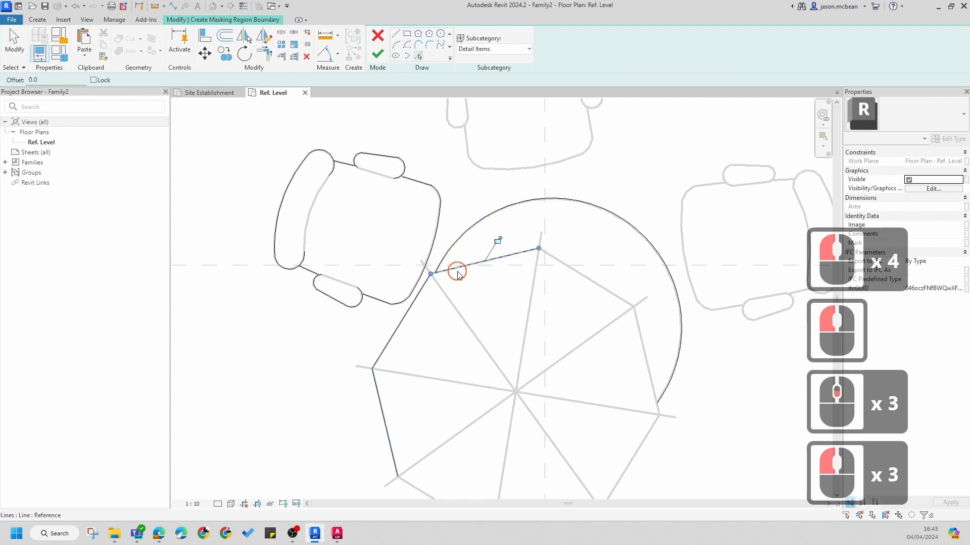
{"action": "scroll", "coordinate": [482, 194], "scroll_direction": "down", "scroll_amount": 5}
{"action": "scroll", "coordinate": [571, 318], "scroll_direction": "up", "scroll_amount": 1}
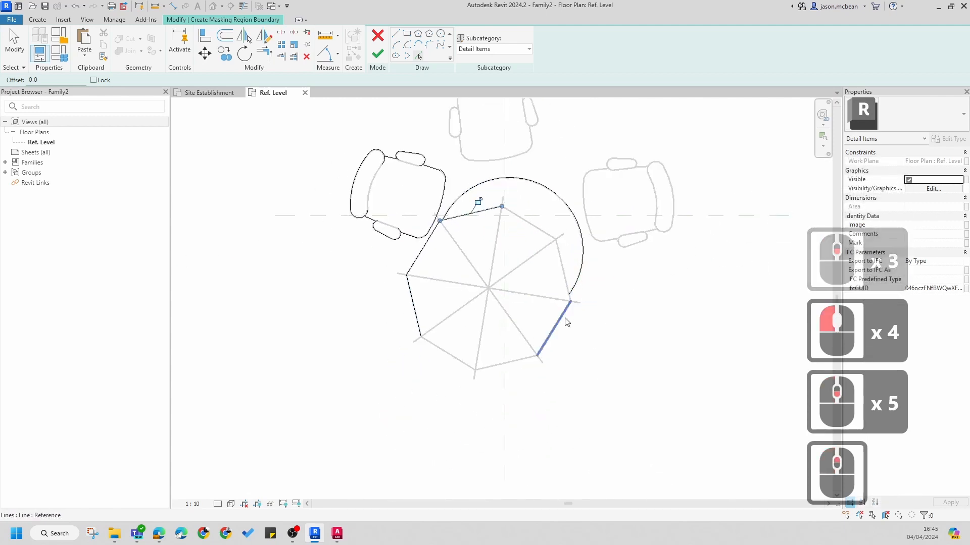
Trace the parasol's lower-right, two bottom and right-hand edges into the masking region boundary
{"action": "left_click", "coordinate": [566, 319]}
{"action": "scroll", "coordinate": [568, 308], "scroll_direction": "up", "scroll_amount": 6}
{"action": "left_click", "coordinate": [413, 448]}
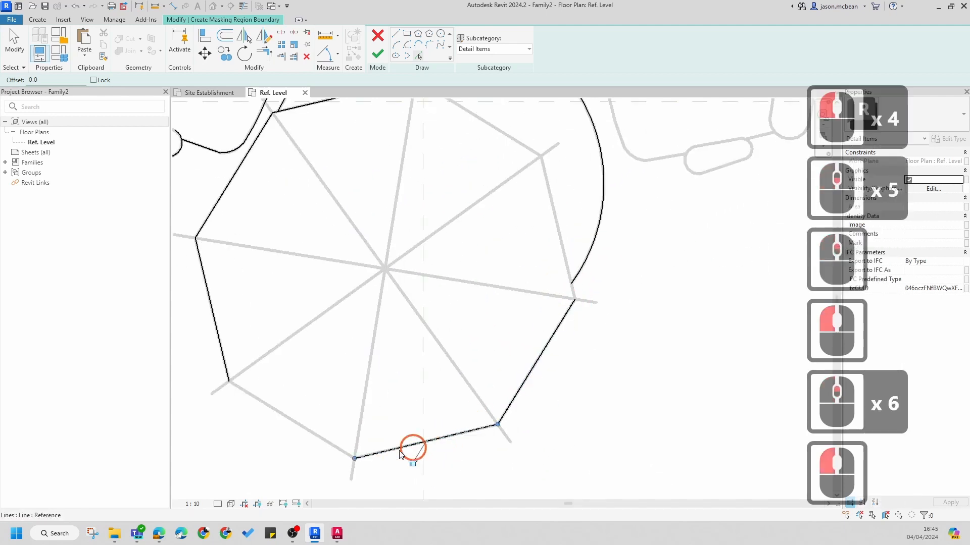
{"action": "left_click", "coordinate": [304, 436]}
{"action": "scroll", "coordinate": [359, 306], "scroll_direction": "down", "scroll_amount": 5}
{"action": "scroll", "coordinate": [389, 382], "scroll_direction": "up", "scroll_amount": 10}
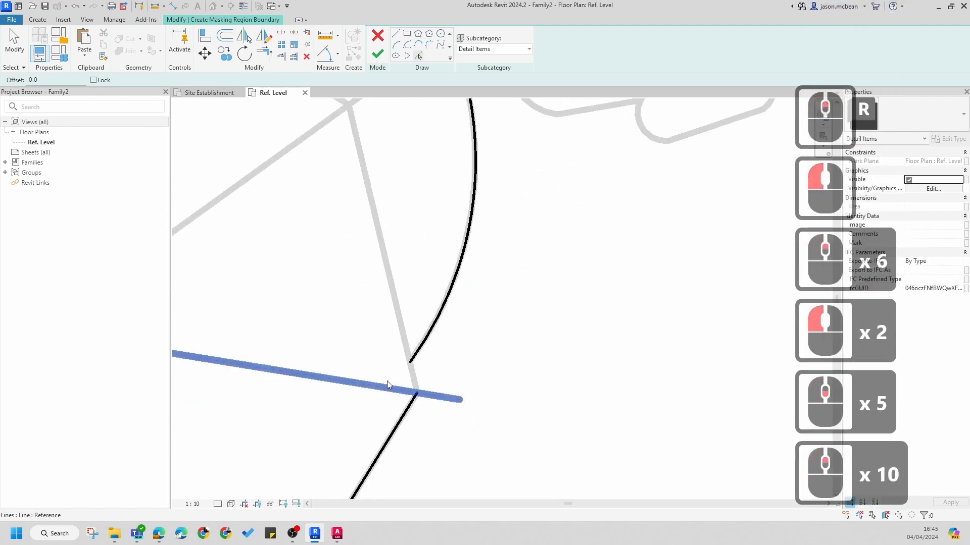
{"action": "left_click", "coordinate": [385, 263]}
{"action": "scroll", "coordinate": [520, 314], "scroll_direction": "down", "scroll_amount": 9}
{"action": "scroll", "coordinate": [396, 250], "scroll_direction": "up", "scroll_amount": 5}
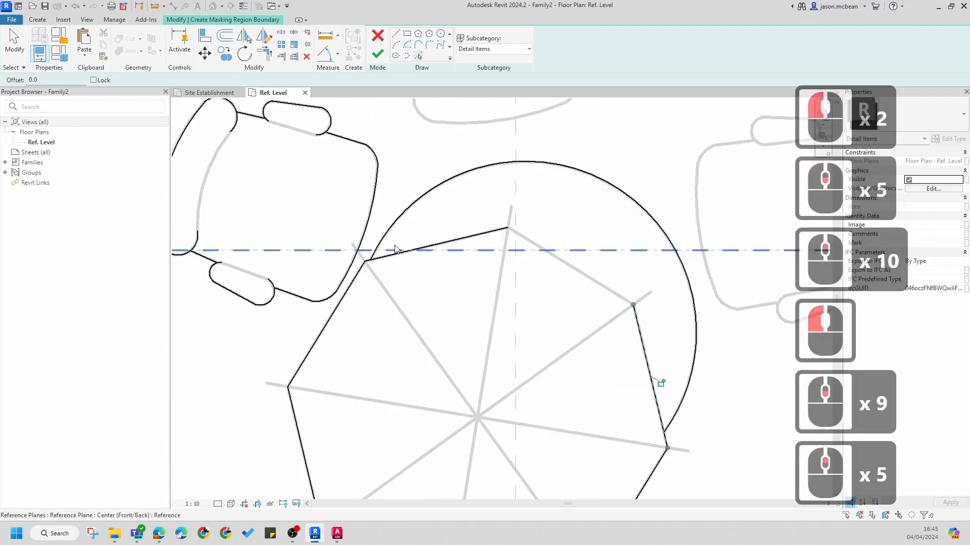
Trace the upper chair's front-left corner, left seat edges and the outer outline of its left armrest
{"action": "scroll", "coordinate": [395, 249], "scroll_direction": "down", "scroll_amount": 5}
{"action": "scroll", "coordinate": [520, 288], "scroll_direction": "up", "scroll_amount": 1}
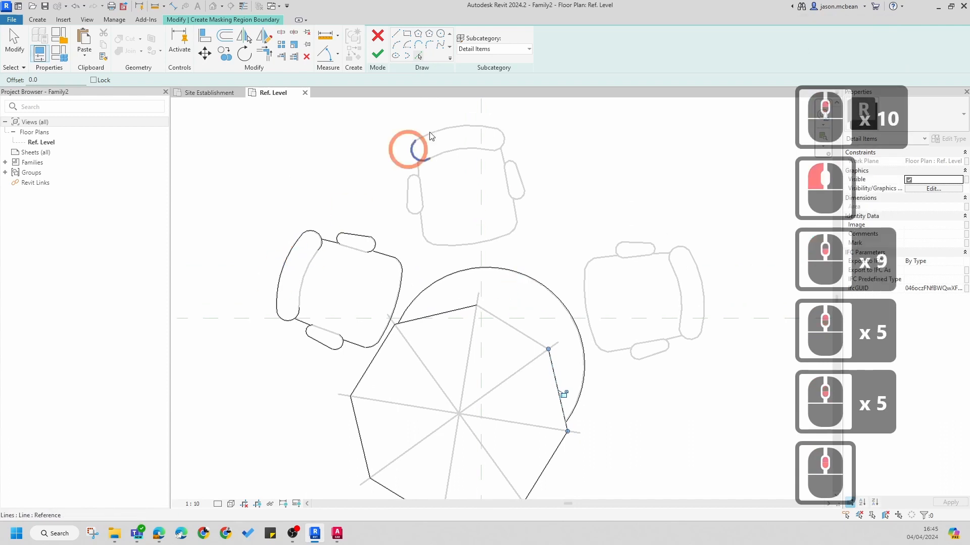
{"action": "scroll", "coordinate": [430, 182], "scroll_direction": "up", "scroll_amount": 1}
{"action": "scroll", "coordinate": [438, 277], "scroll_direction": "up", "scroll_amount": 3}
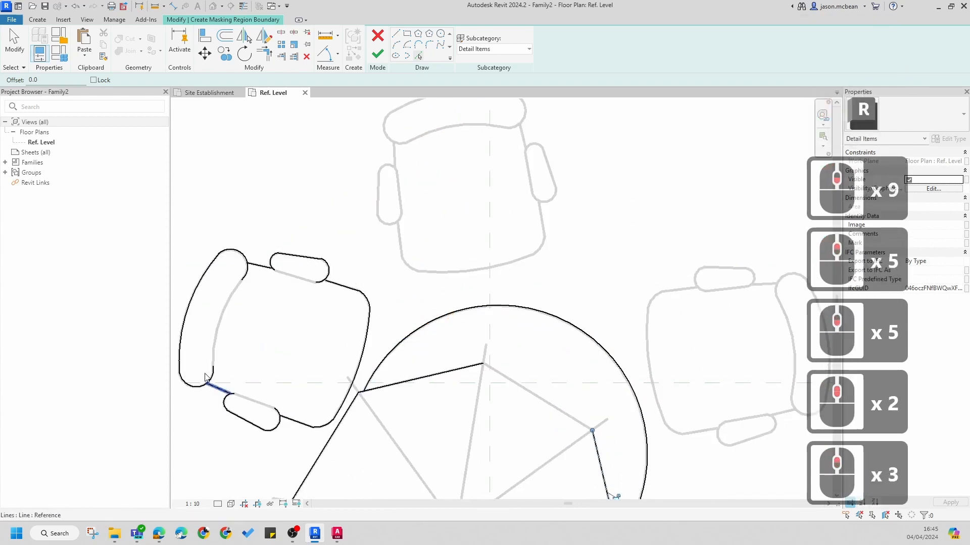
{"action": "left_click", "coordinate": [409, 263]}
{"action": "left_click", "coordinate": [400, 242]}
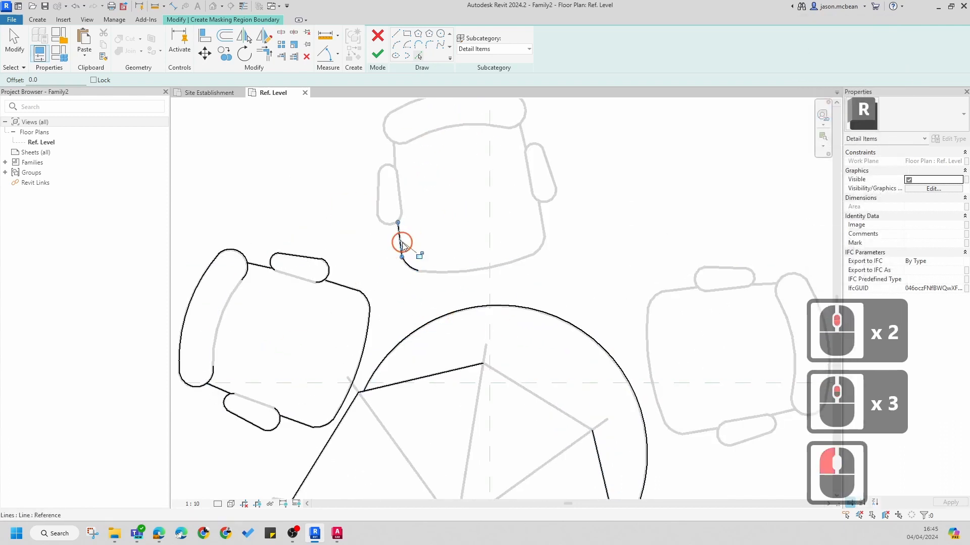
{"action": "left_click", "coordinate": [381, 221]}
{"action": "left_click", "coordinate": [387, 162]}
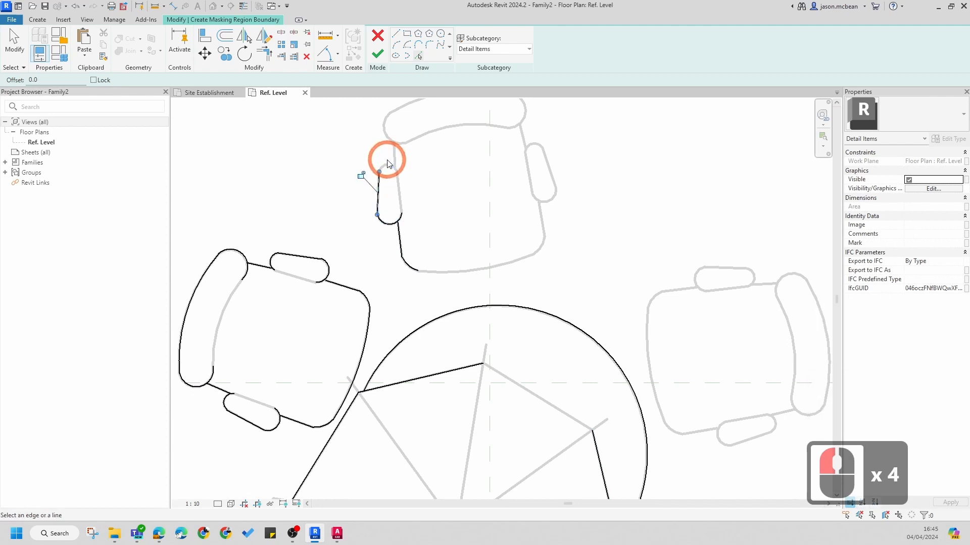
{"action": "left_click", "coordinate": [387, 166]}
{"action": "left_click", "coordinate": [390, 152]}
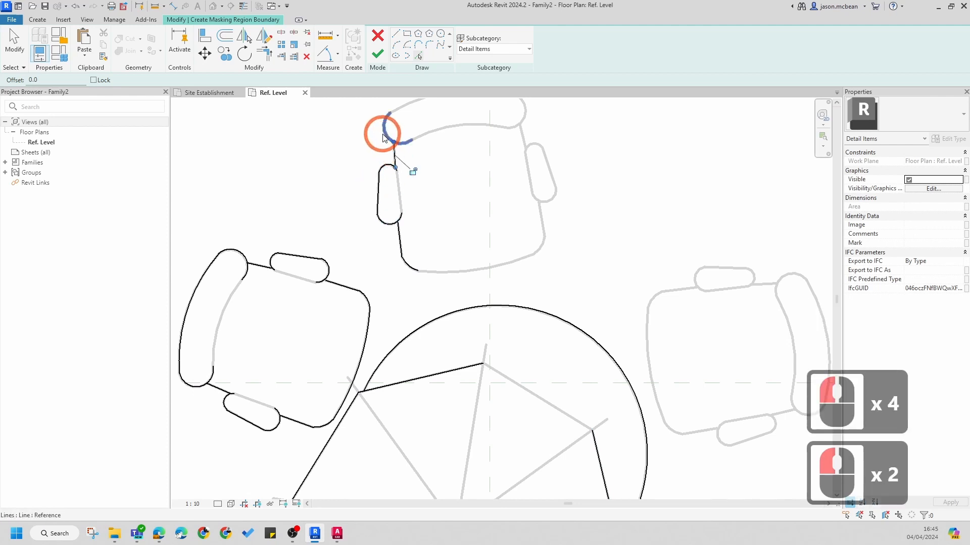
Trace the upper chair's backrest along its outer curve and right rounded end, plus the short seat edge beside it
{"action": "middle_click_drag", "start_coordinate": [541, 130], "coordinate": [419, 174]}
{"action": "left_click", "coordinate": [425, 182]}
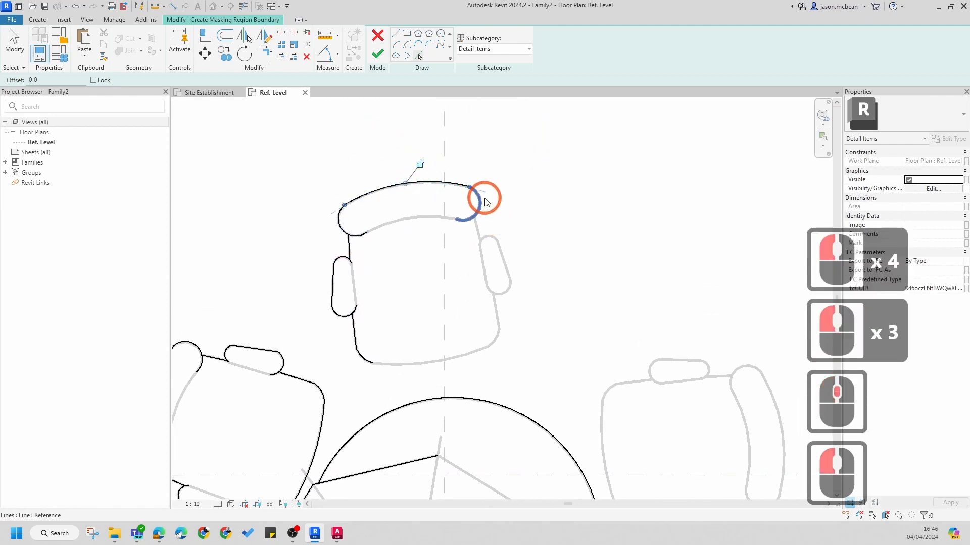
{"action": "left_click", "coordinate": [481, 198]}
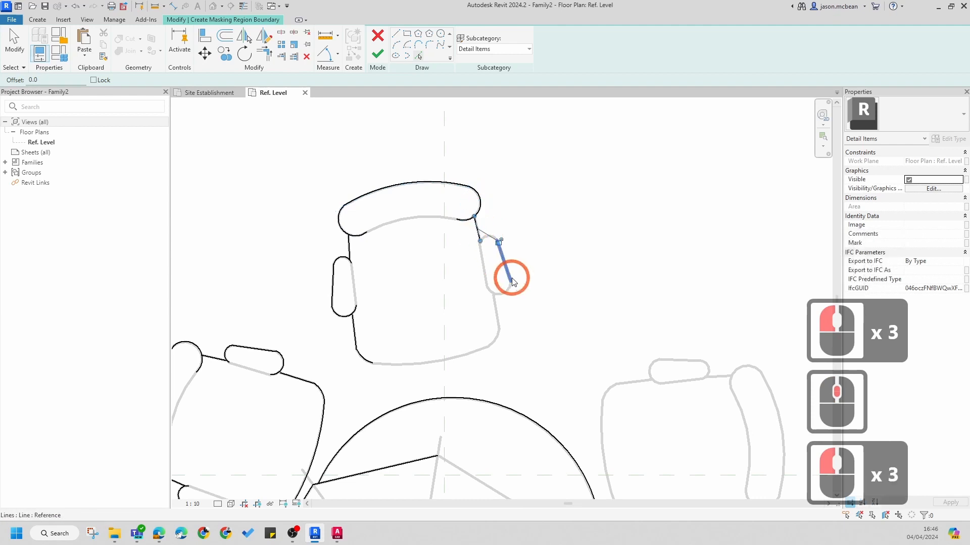
Trace the outer outline of the upper chair's right armrest and its remaining right and front seat edges
{"action": "left_click", "coordinate": [511, 279]}
{"action": "scroll", "coordinate": [510, 262], "scroll_direction": "up", "scroll_amount": 6}
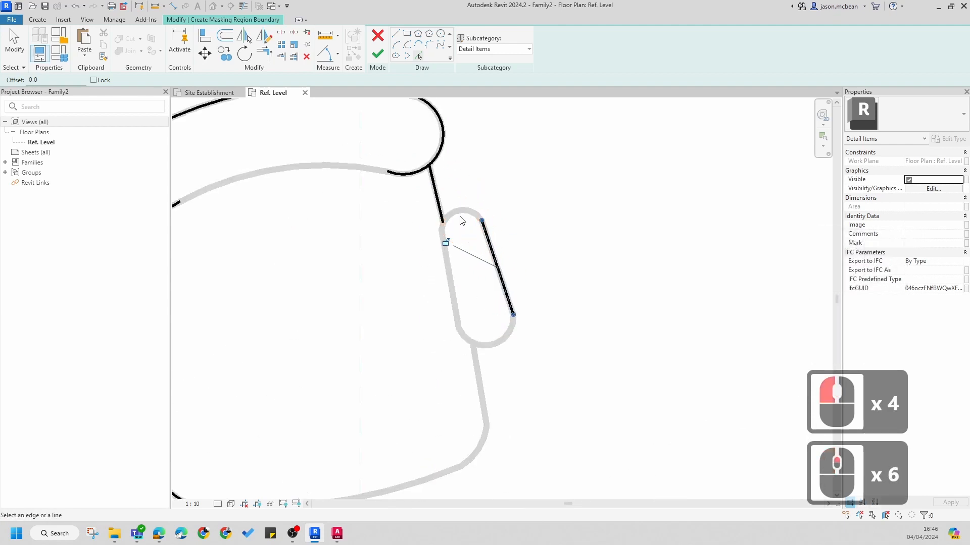
{"action": "left_click", "coordinate": [478, 348]}
{"action": "left_click", "coordinate": [496, 352]}
{"action": "scroll", "coordinate": [515, 346], "scroll_direction": "down", "scroll_amount": 5}
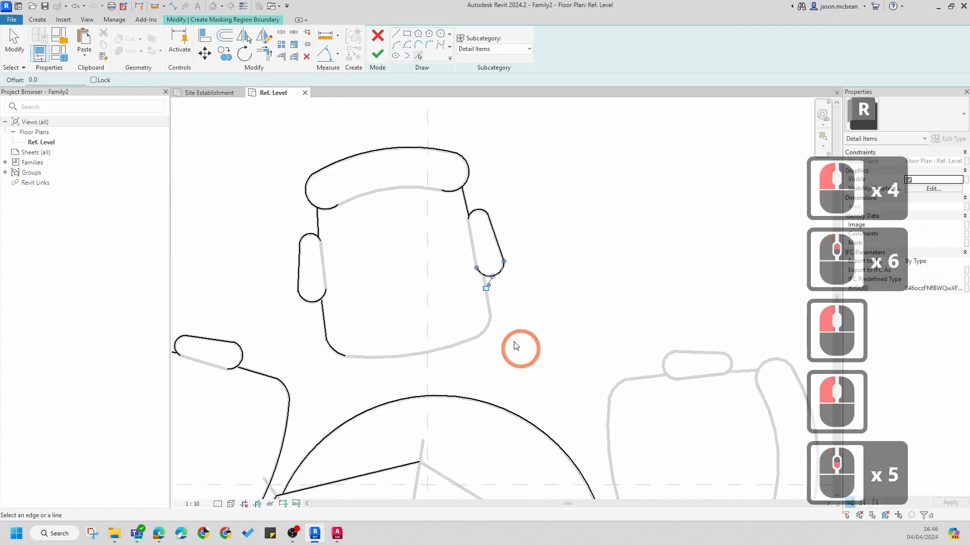
{"action": "left_click", "coordinate": [480, 331]}
{"action": "left_click", "coordinate": [450, 343]}
{"action": "left_click", "coordinate": [552, 277]}
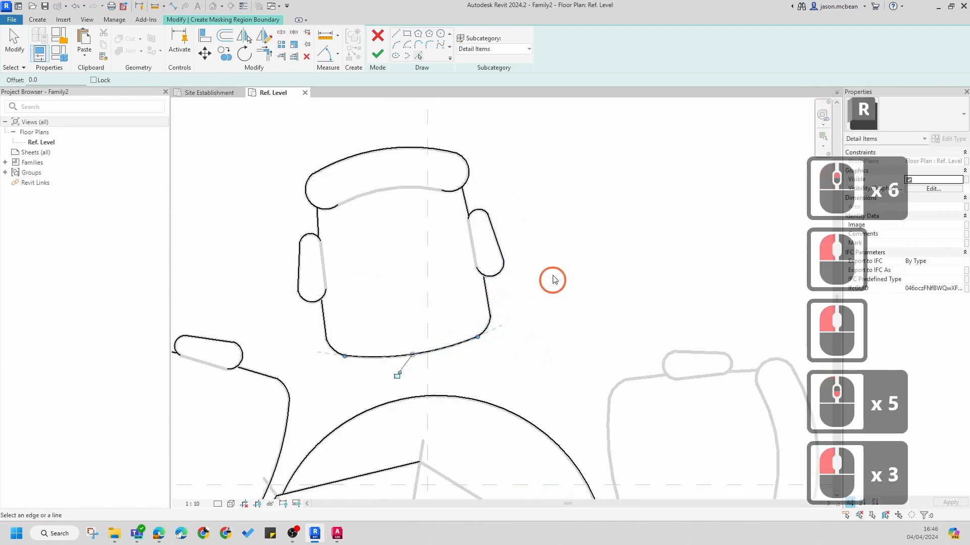
Trace the right-hand chair's curved front seat edge, its upper corner and the upper seat edge leading to the armrest
{"action": "scroll", "coordinate": [552, 277], "scroll_direction": "down", "scroll_amount": 5}
{"action": "middle_click_drag", "start_coordinate": [579, 318], "coordinate": [515, 296]}
{"action": "scroll", "coordinate": [514, 296], "scroll_direction": "up", "scroll_amount": 3}
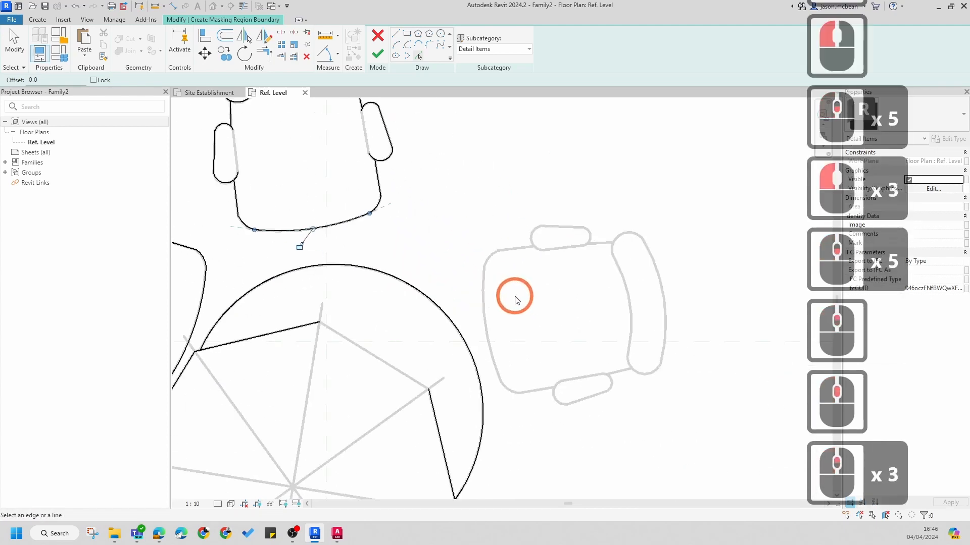
{"action": "left_click", "coordinate": [485, 295]}
{"action": "left_click", "coordinate": [512, 246]}
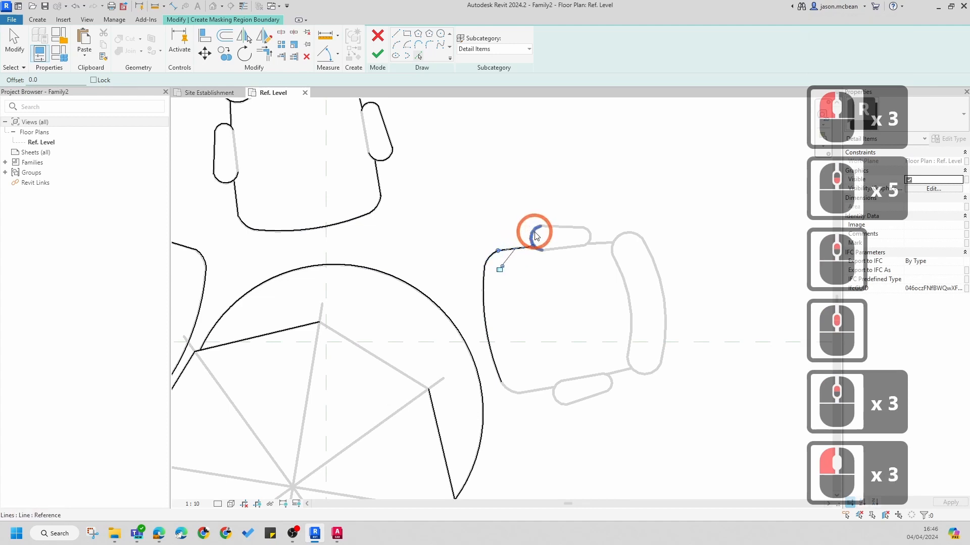
Trace the outer outlines of the right-hand chair's upper armrest and backrest, including the seat edge between them
{"action": "left_click", "coordinate": [568, 228]}
{"action": "left_click", "coordinate": [588, 236]}
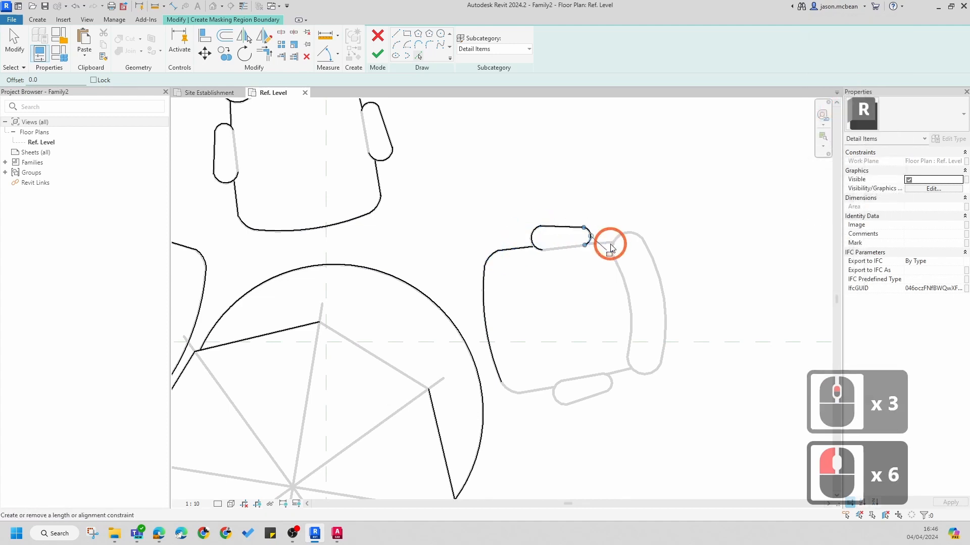
{"action": "left_click", "coordinate": [606, 244]}
{"action": "left_click", "coordinate": [627, 234]}
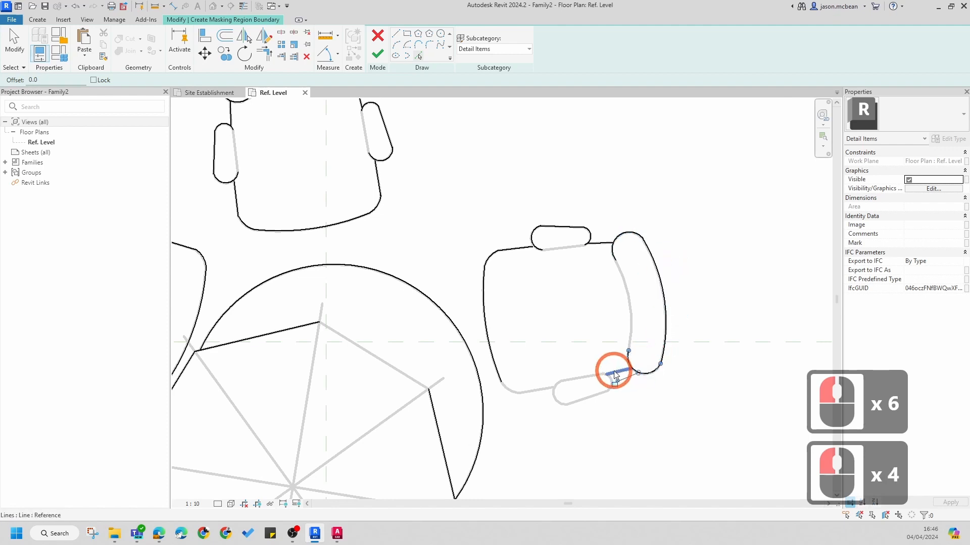
Trace the outer outline of the right-hand chair's lower armrest, the adjoining lower seat edges and the lower front corner
{"action": "left_click", "coordinate": [555, 403]}
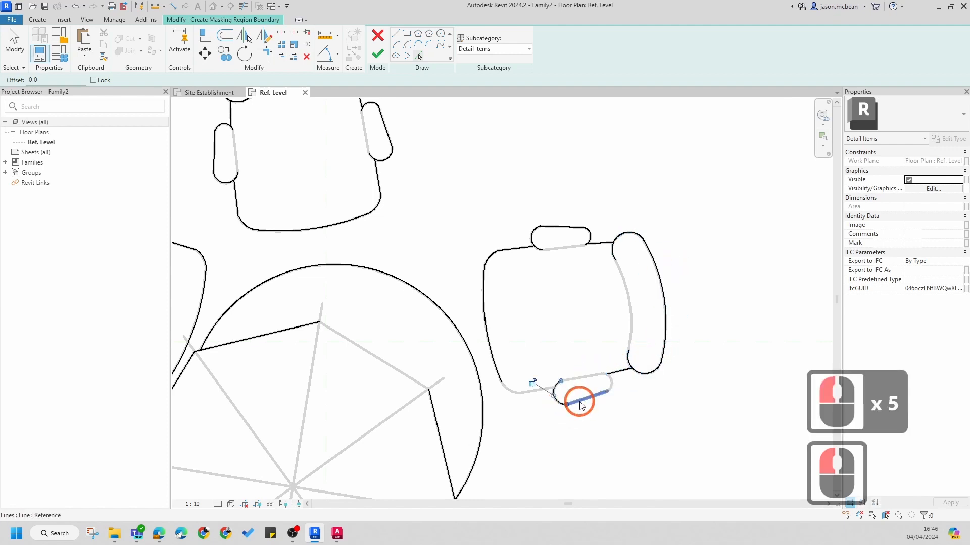
{"action": "left_click", "coordinate": [580, 399]}
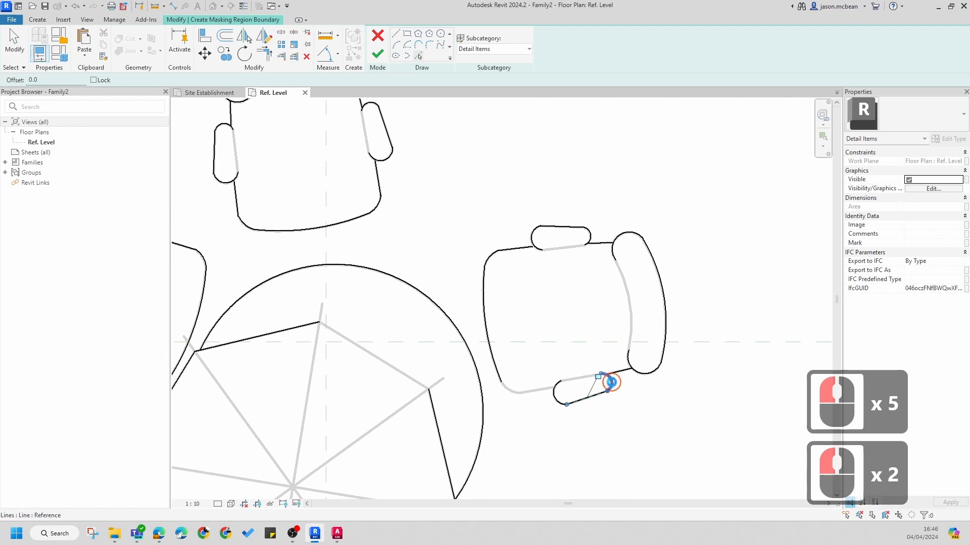
{"action": "left_click", "coordinate": [611, 382]}
{"action": "left_click", "coordinate": [525, 391]}
{"action": "left_click", "coordinate": [508, 389]}
Examine the traced boundary around the chairs, table and parasol for missing segments, and leave the Pick Lines tool
{"action": "scroll", "coordinate": [626, 288], "scroll_direction": "down", "scroll_amount": 5}
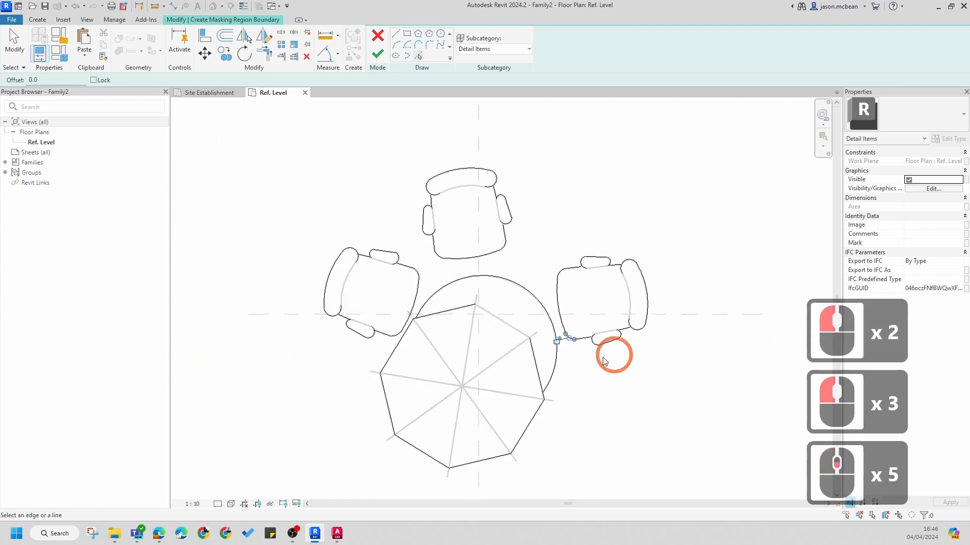
{"action": "middle_click_drag", "start_coordinate": [578, 367], "coordinate": [614, 338]}
{"action": "scroll", "coordinate": [642, 310], "scroll_direction": "up", "scroll_amount": 3}
{"action": "scroll", "coordinate": [441, 176], "scroll_direction": "down", "scroll_amount": 3}
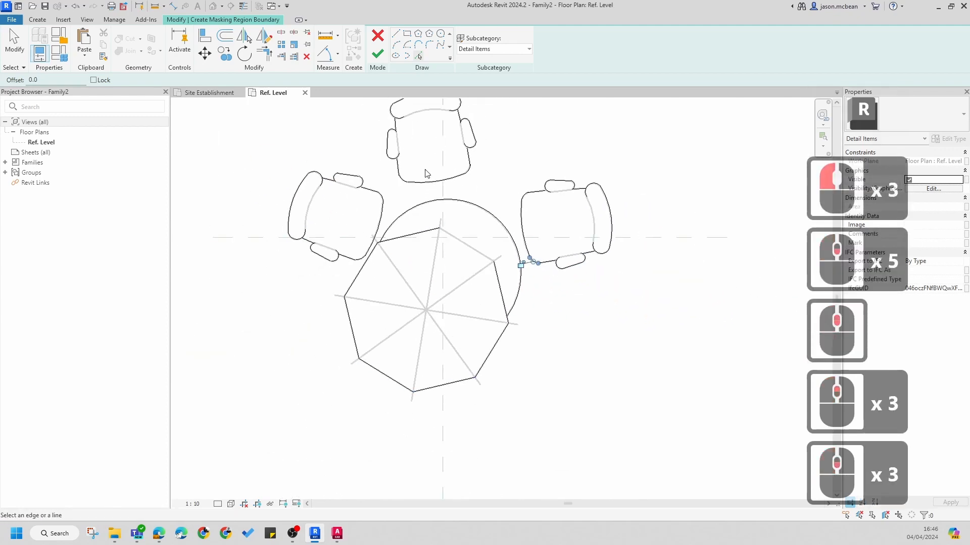
{"action": "middle_click_drag", "start_coordinate": [486, 132], "coordinate": [491, 197]}
{"action": "scroll", "coordinate": [476, 253], "scroll_direction": "up", "scroll_amount": 7}
{"action": "scroll", "coordinate": [487, 238], "scroll_direction": "down", "scroll_amount": 7}
{"action": "key", "text": "Escape"}
{"action": "key", "text": "Escape"}
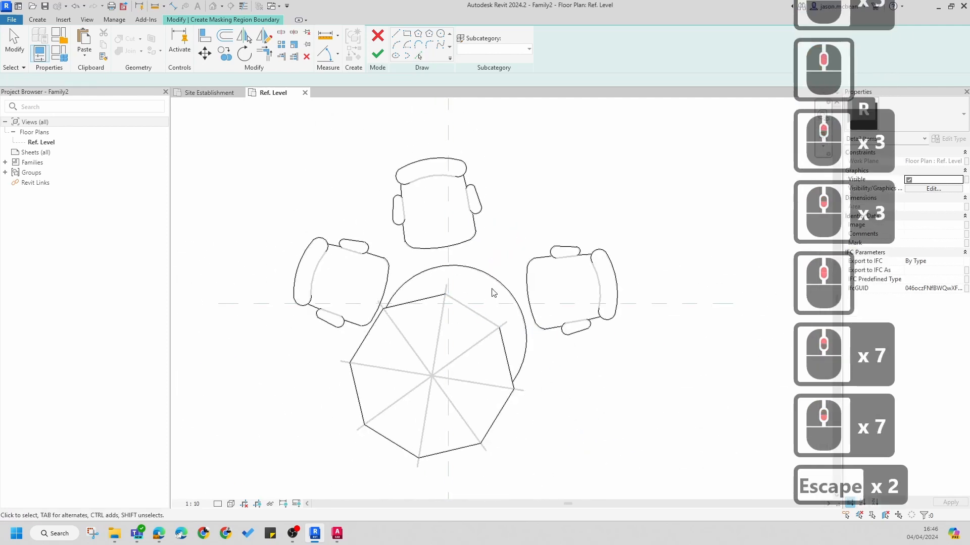
Set the subcategory of the table's boundary arc to <Invisible lines>
{"action": "left_click", "coordinate": [480, 266]}
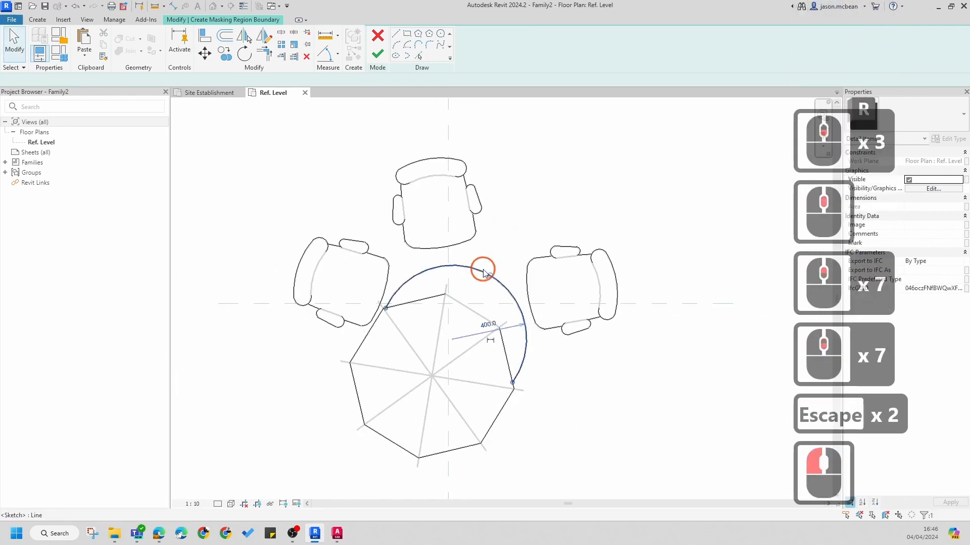
{"action": "left_click", "coordinate": [527, 49]}
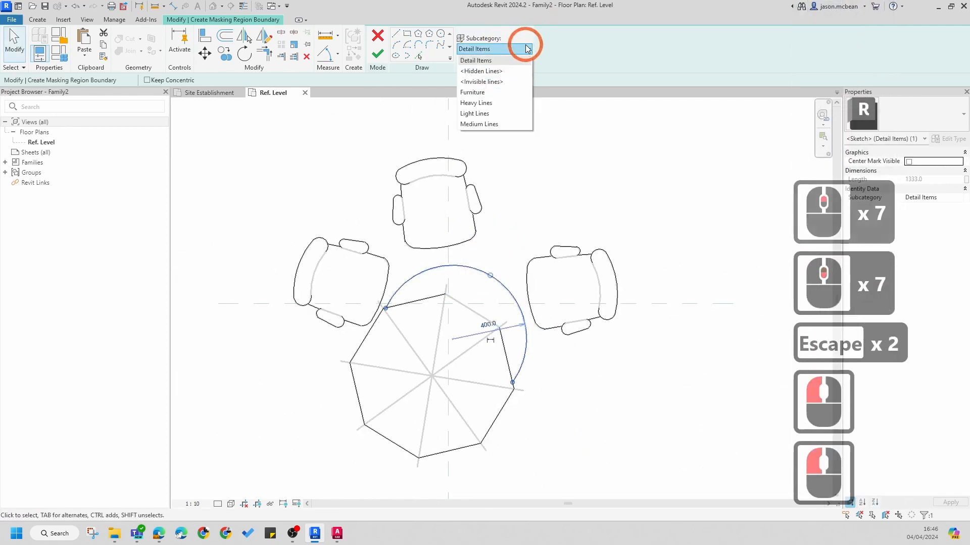
{"action": "left_click", "coordinate": [482, 81]}
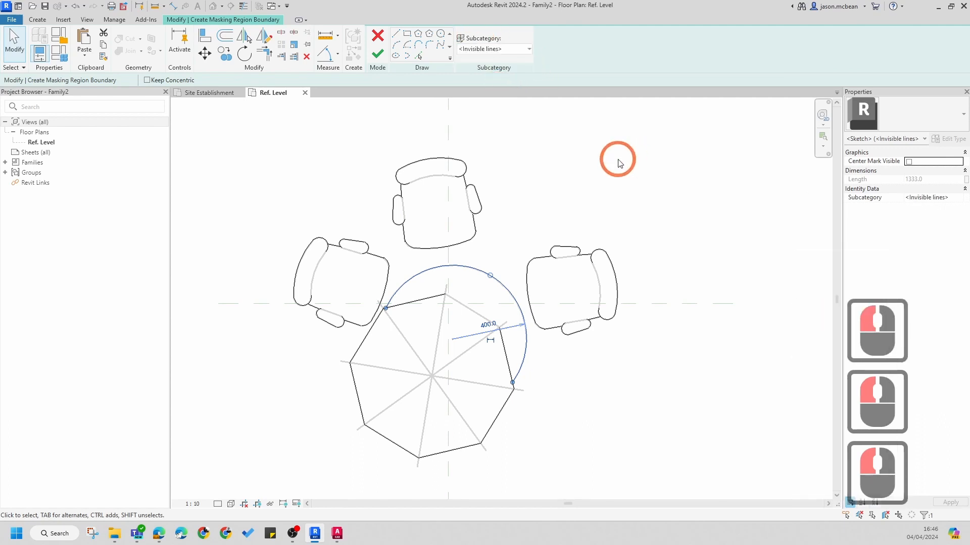
{"action": "scroll", "coordinate": [526, 212], "scroll_direction": "down", "scroll_amount": 4}
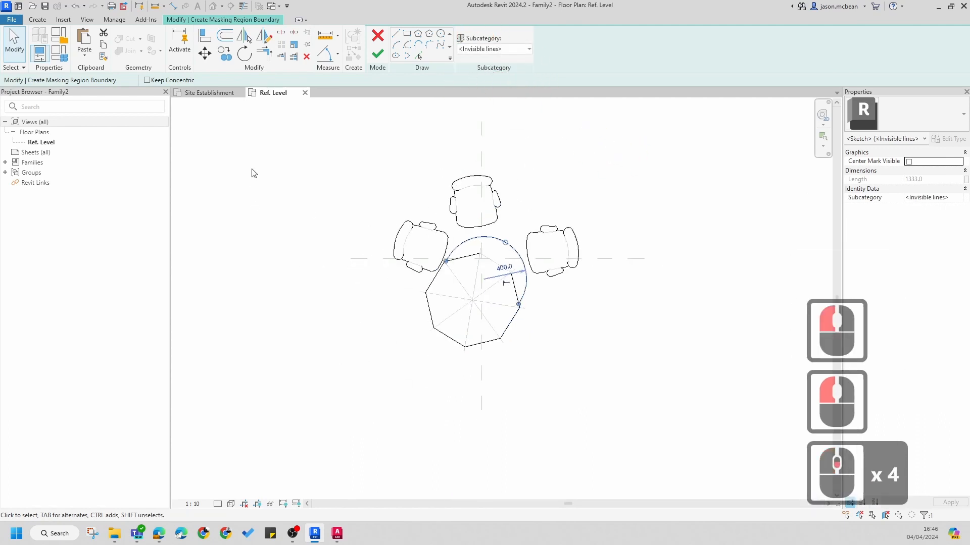
Select all the masking region boundary lines and set their subcategory to <Invisible lines>
{"action": "left_click_drag", "start_coordinate": [316, 155], "coordinate": [682, 421]}
{"action": "left_click", "coordinate": [496, 51]}
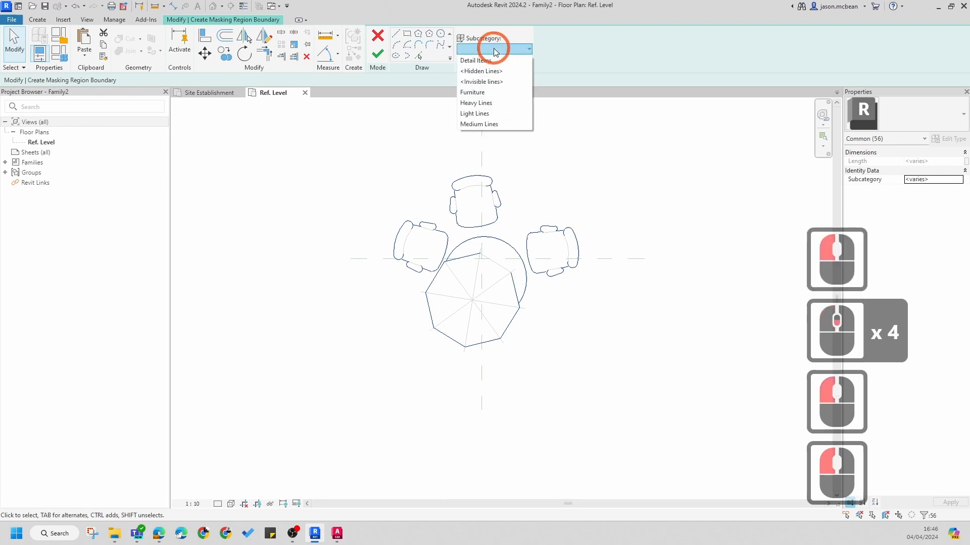
{"action": "left_click", "coordinate": [484, 82]}
{"action": "scroll", "coordinate": [530, 264], "scroll_direction": "up", "scroll_amount": 6}
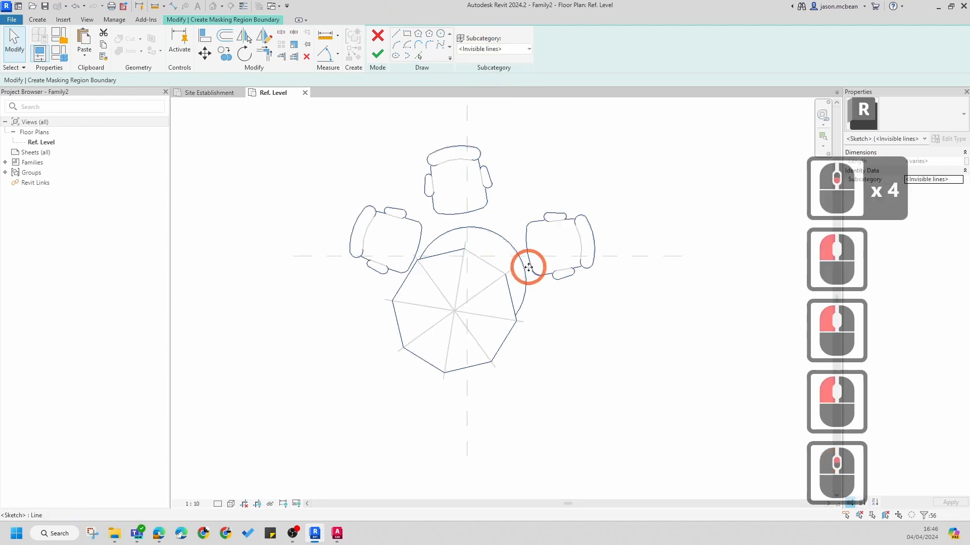
{"action": "key", "text": "Escape"}
{"action": "key", "text": "Escape"}
Examine the boundary lines around the furniture and check the subcategory of the parasol's lower-right edge
{"action": "scroll", "coordinate": [581, 299], "scroll_direction": "up", "scroll_amount": 4}
{"action": "scroll", "coordinate": [605, 305], "scroll_direction": "down", "scroll_amount": 7}
{"action": "scroll", "coordinate": [574, 296], "scroll_direction": "up", "scroll_amount": 6}
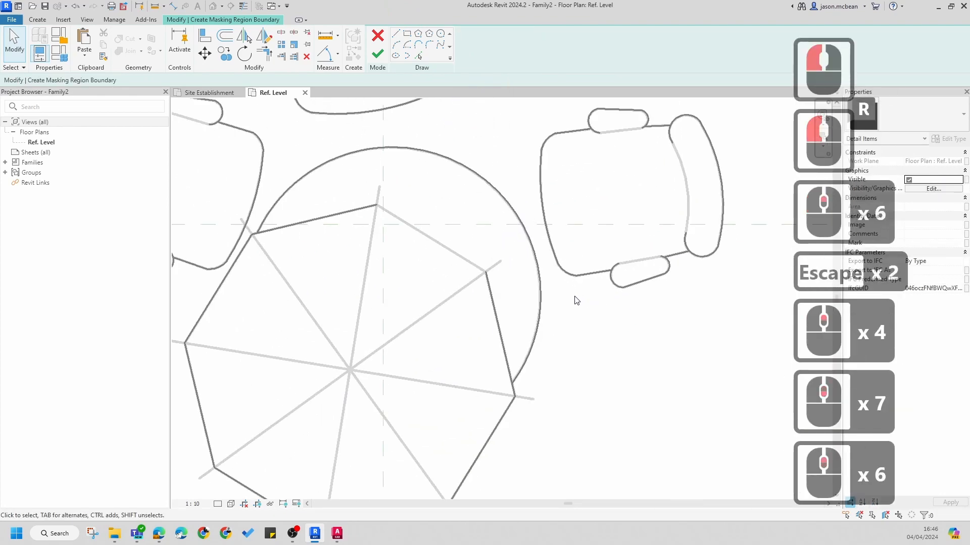
{"action": "middle_click_drag", "start_coordinate": [587, 295], "coordinate": [533, 306]}
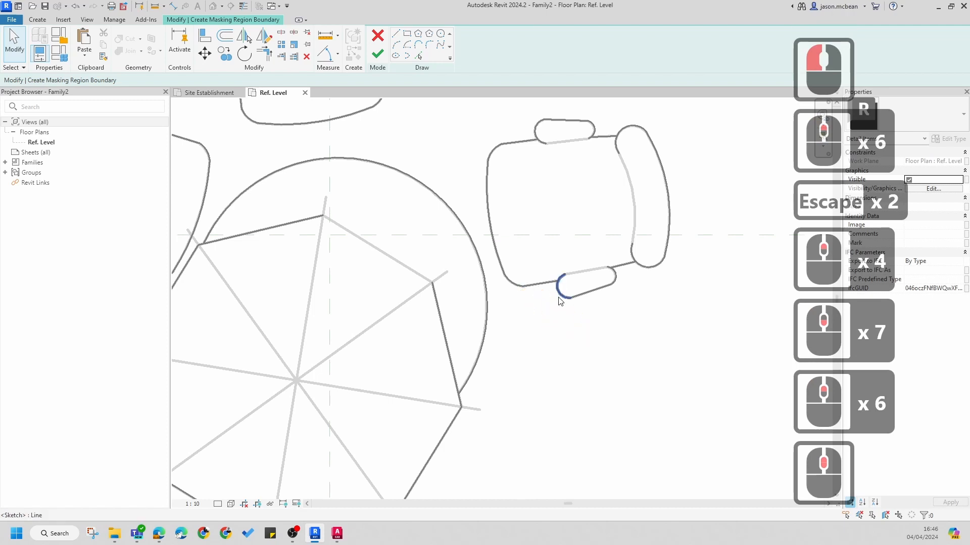
{"action": "scroll", "coordinate": [560, 301], "scroll_direction": "down", "scroll_amount": 4}
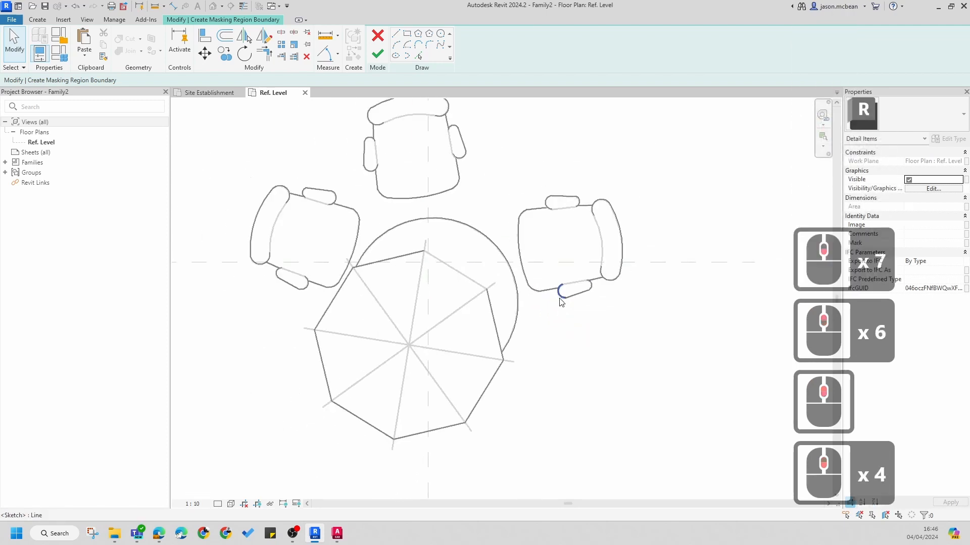
{"action": "middle_click_drag", "start_coordinate": [545, 372], "coordinate": [527, 365]}
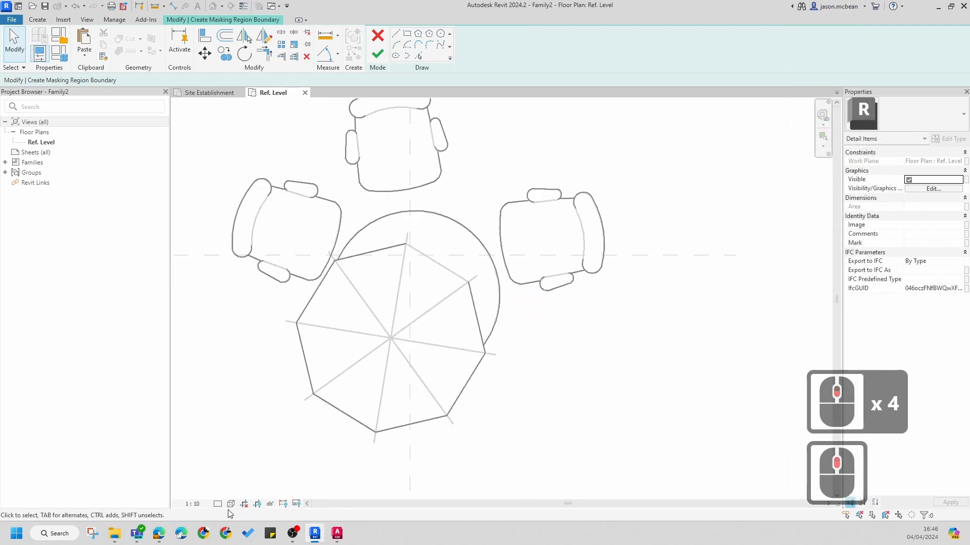
{"action": "left_click", "coordinate": [465, 399]}
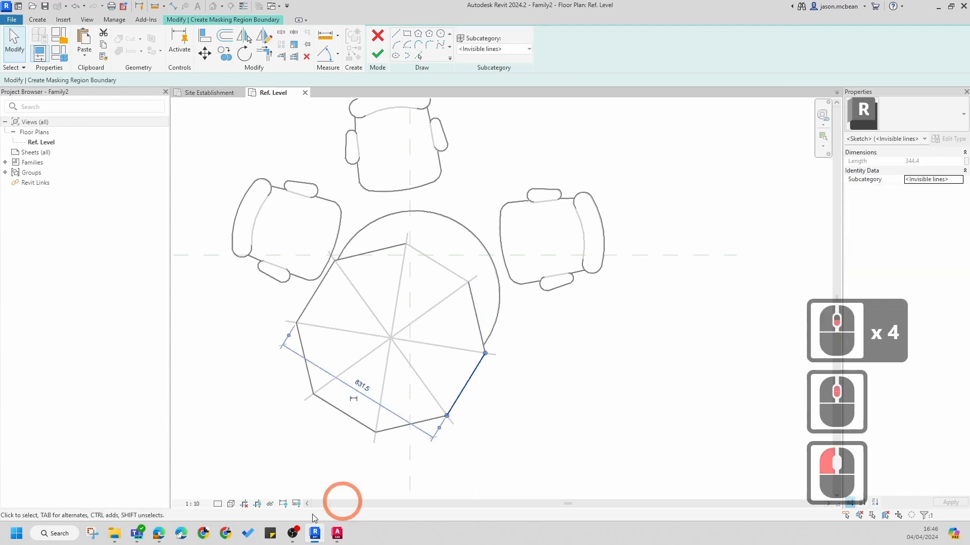
Temporarily isolate the category of the selected boundary line so only the masking region sketch lines are shown
{"action": "left_click", "coordinate": [270, 504]}
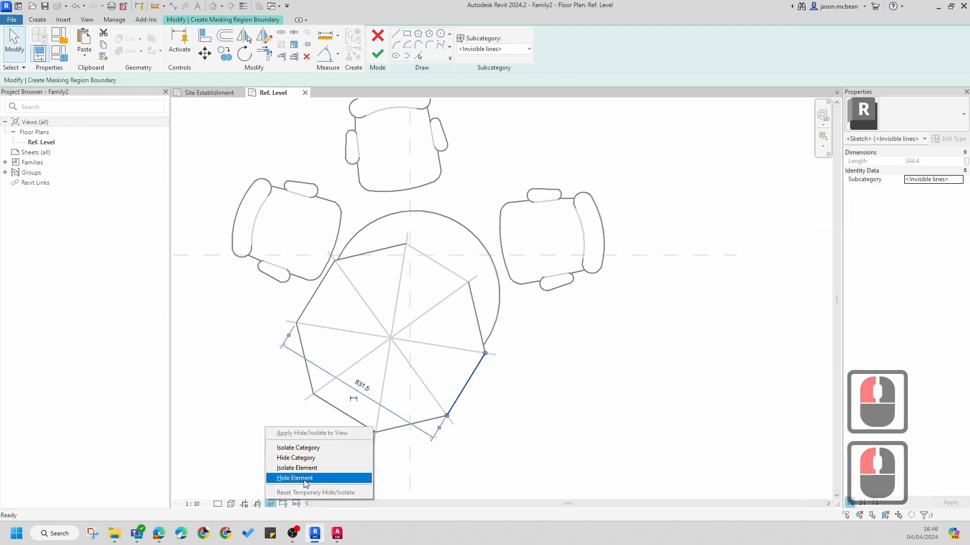
{"action": "left_click", "coordinate": [300, 448]}
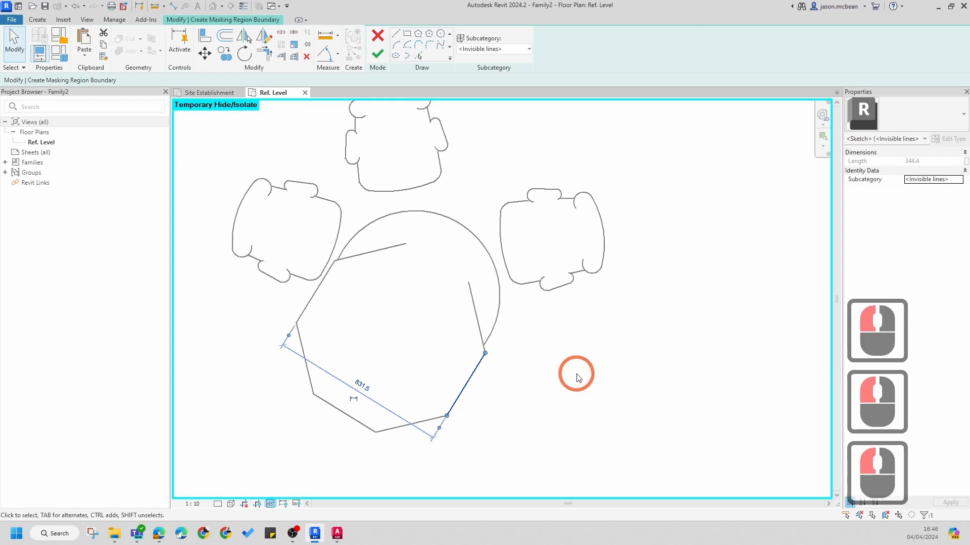
{"action": "left_click", "coordinate": [376, 195]}
Trim the two overshooting parasol edges to corners with the ends of the table arc
{"action": "scroll", "coordinate": [335, 339], "scroll_direction": "up", "scroll_amount": 6}
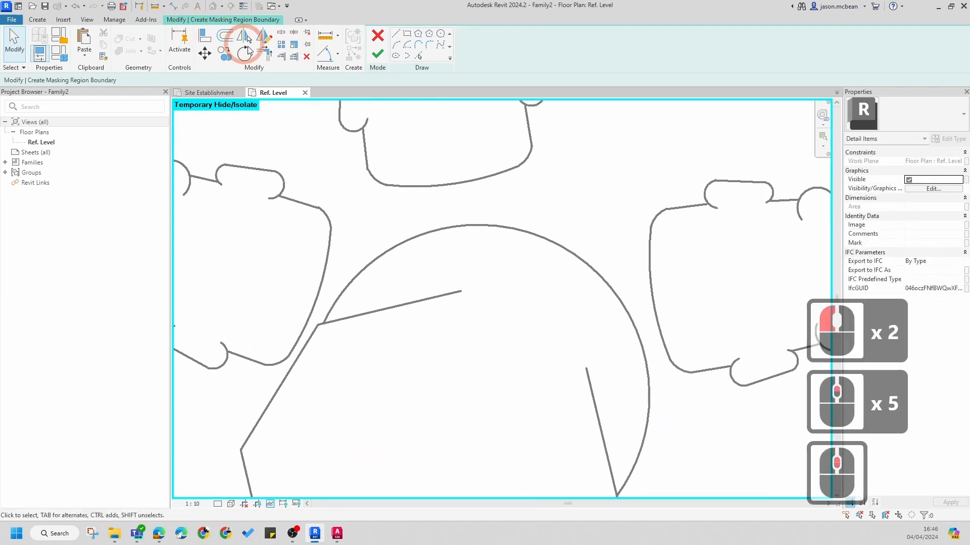
{"action": "left_click", "coordinate": [265, 53]}
{"action": "scroll", "coordinate": [320, 327], "scroll_direction": "up", "scroll_amount": 6}
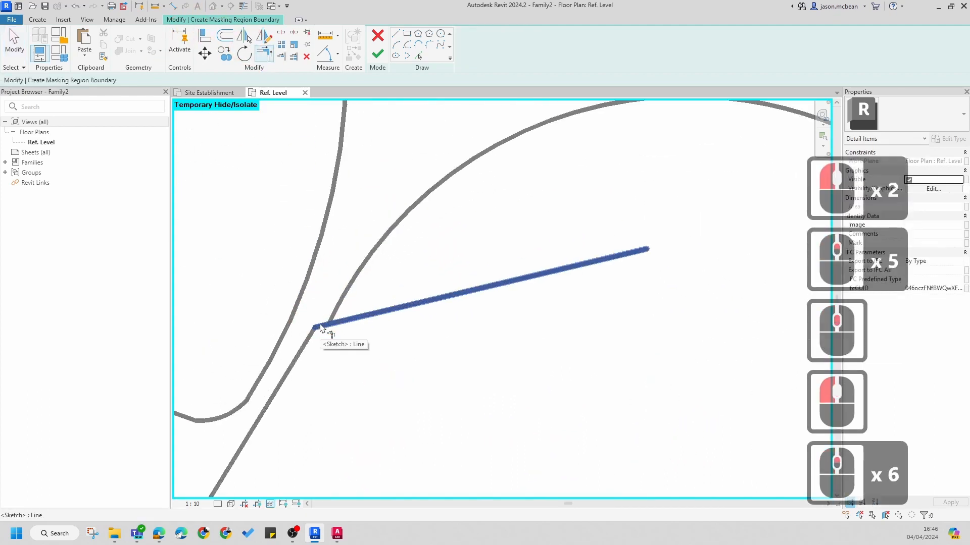
{"action": "left_click", "coordinate": [326, 325]}
{"action": "left_click", "coordinate": [342, 310]}
{"action": "scroll", "coordinate": [399, 190], "scroll_direction": "down", "scroll_amount": 12}
{"action": "scroll", "coordinate": [465, 277], "scroll_direction": "up", "scroll_amount": 8}
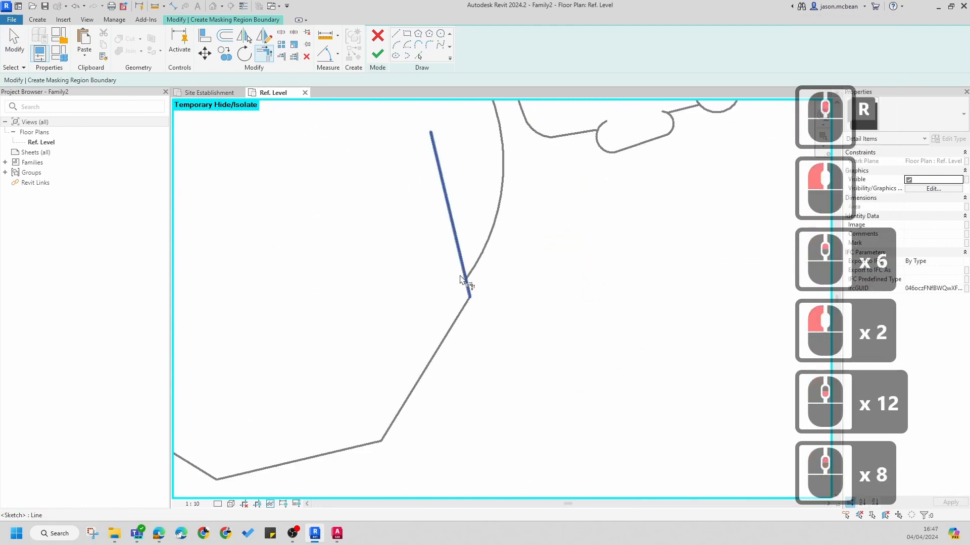
{"action": "left_click", "coordinate": [465, 281]}
{"action": "left_click", "coordinate": [467, 283]}
{"action": "scroll", "coordinate": [534, 318], "scroll_direction": "down", "scroll_amount": 12}
Trim the right chair's lower armrest and backrest arcs to corners with the adjoining seat lines
{"action": "scroll", "coordinate": [609, 280], "scroll_direction": "up", "scroll_amount": 12}
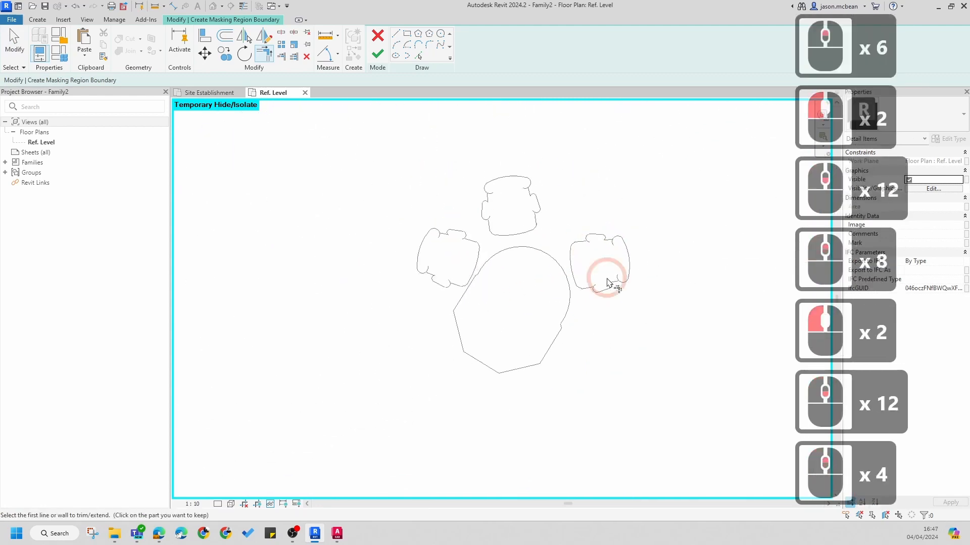
{"action": "scroll", "coordinate": [592, 278], "scroll_direction": "up", "scroll_amount": 4}
{"action": "left_click", "coordinate": [510, 288]}
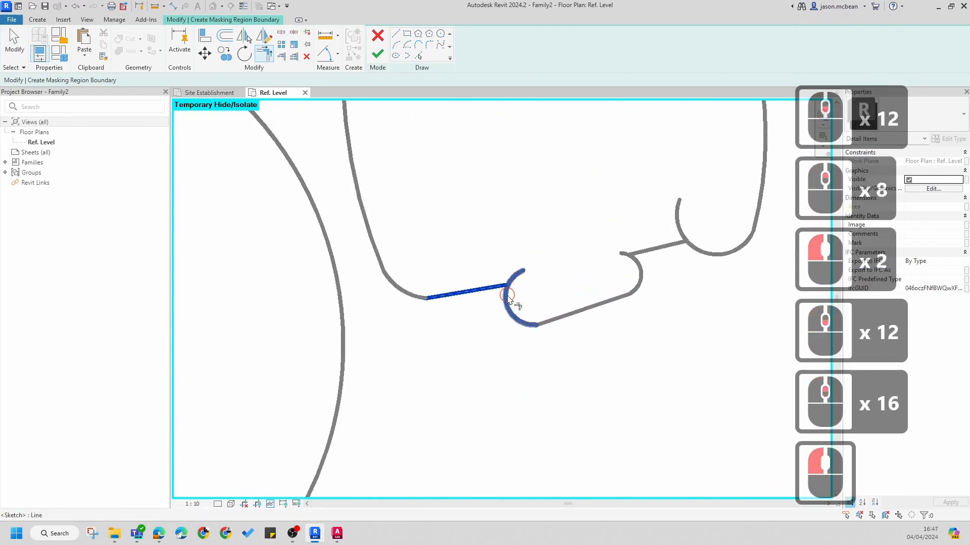
{"action": "left_click", "coordinate": [638, 277]}
{"action": "left_click", "coordinate": [644, 259]}
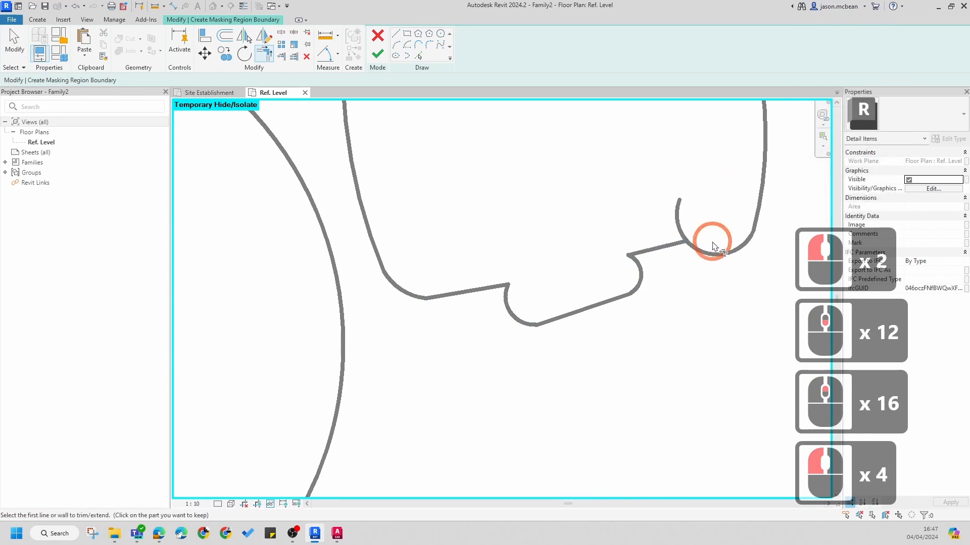
{"action": "left_click", "coordinate": [697, 244]}
{"action": "left_click", "coordinate": [733, 276]}
{"action": "scroll", "coordinate": [735, 277], "scroll_direction": "down", "scroll_amount": 6}
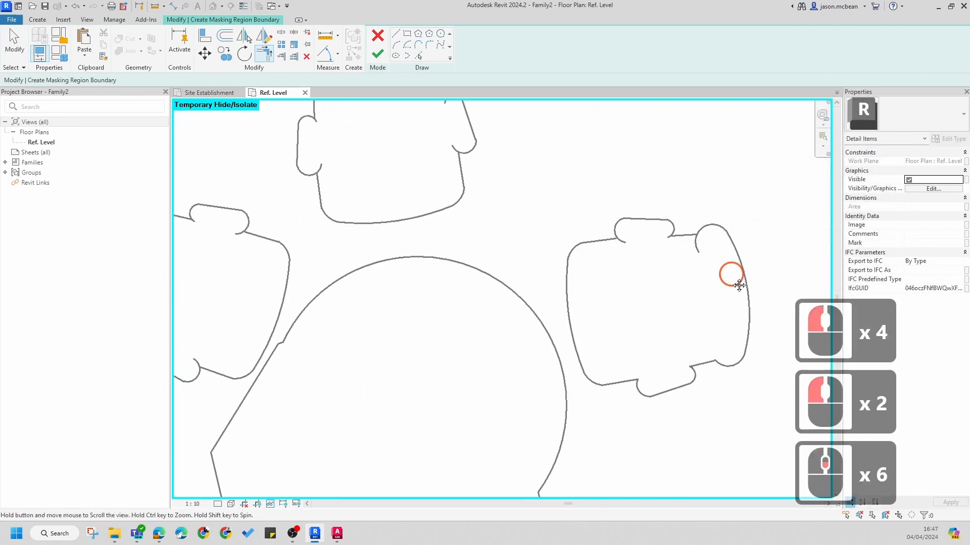
Trim the right chair's upper backrest and armrest arcs to corners with the adjoining seat lines
{"action": "scroll", "coordinate": [697, 228], "scroll_direction": "up", "scroll_amount": 5}
{"action": "left_click", "coordinate": [689, 245]}
{"action": "left_click", "coordinate": [669, 250]}
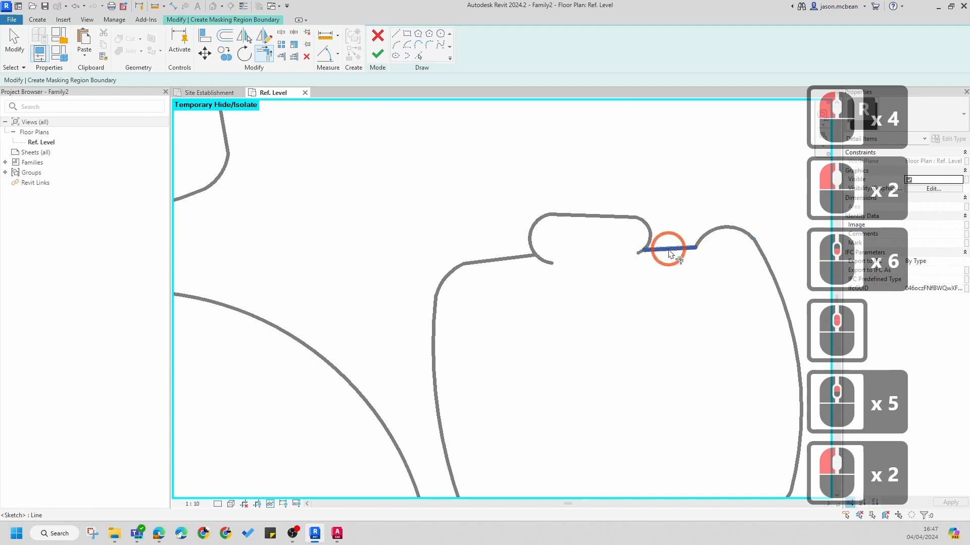
{"action": "left_click", "coordinate": [669, 250]}
{"action": "left_click", "coordinate": [652, 239]}
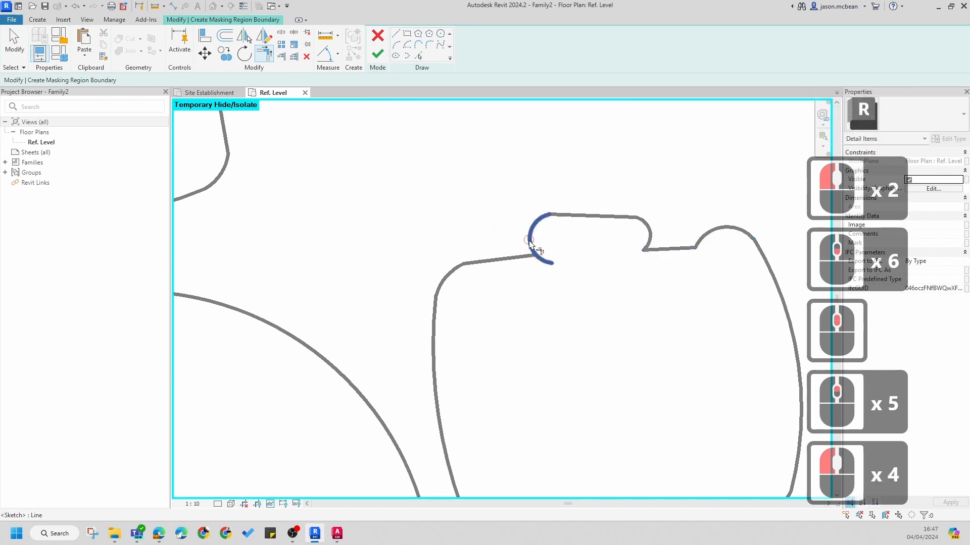
{"action": "left_click", "coordinate": [520, 256]}
{"action": "left_click", "coordinate": [530, 245]}
{"action": "scroll", "coordinate": [525, 247], "scroll_direction": "down", "scroll_amount": 13}
Leave the trim command and chain-select the right chair's boundary to check that its outline is closed
{"action": "scroll", "coordinate": [558, 228], "scroll_direction": "up", "scroll_amount": 6}
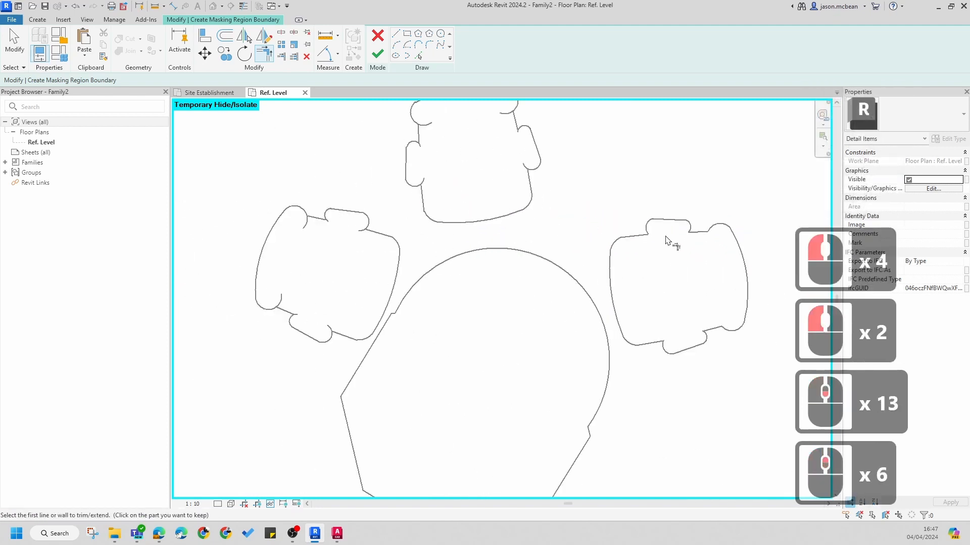
{"action": "scroll", "coordinate": [655, 345], "scroll_direction": "up", "scroll_amount": 6}
{"action": "key", "text": "Escape"}
{"action": "key", "text": "Tab"}
{"action": "left_click", "coordinate": [647, 347]}
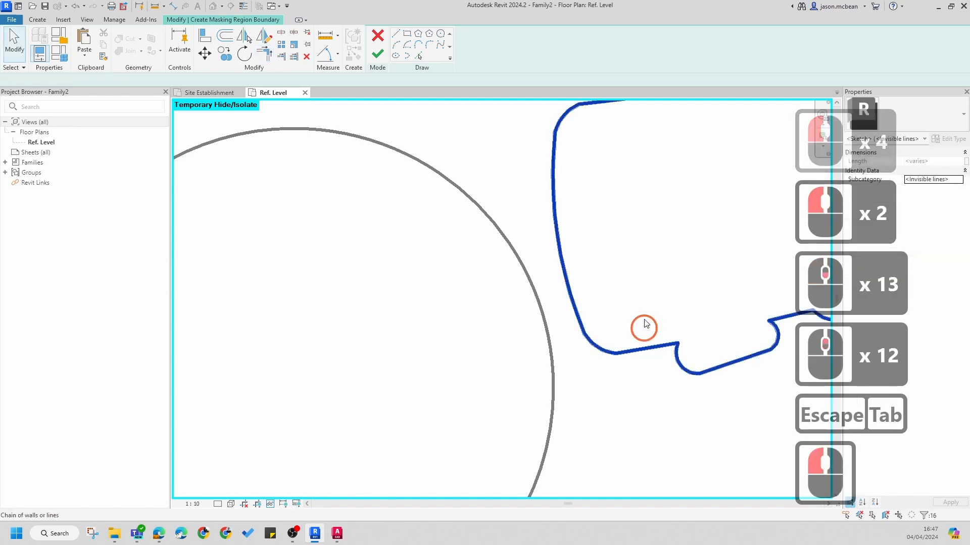
{"action": "scroll", "coordinate": [643, 328], "scroll_direction": "down", "scroll_amount": 2}
{"action": "middle_click_drag", "start_coordinate": [647, 244], "coordinate": [552, 300]}
{"action": "scroll", "coordinate": [656, 228], "scroll_direction": "up", "scroll_amount": 5}
Turn on thin line display and chain-select the right chair's boundary again to check its corners
{"action": "scroll", "coordinate": [755, 207], "scroll_direction": "up", "scroll_amount": 6}
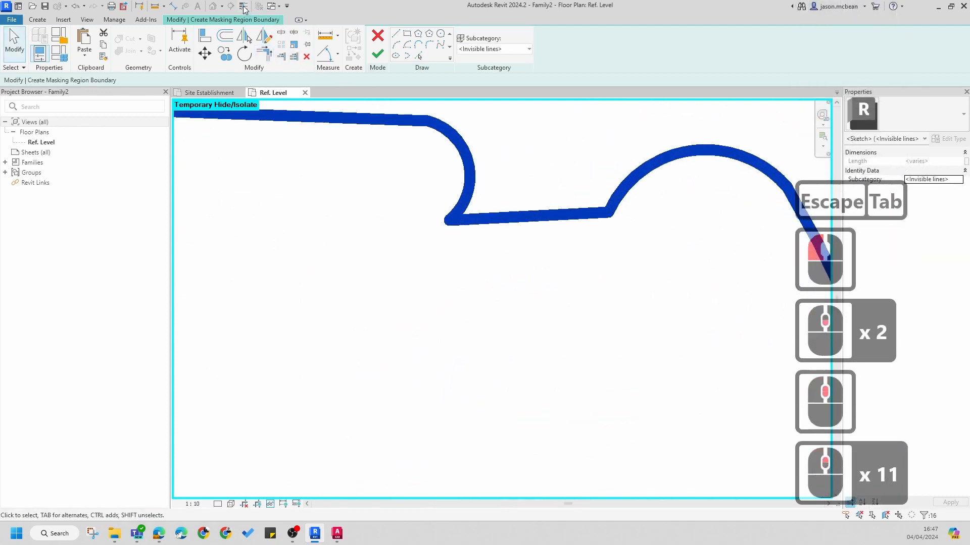
{"action": "left_click", "coordinate": [628, 253]}
{"action": "scroll", "coordinate": [556, 202], "scroll_direction": "down", "scroll_amount": 6}
{"action": "key", "text": "Tab"}
{"action": "left_click", "coordinate": [560, 207]}
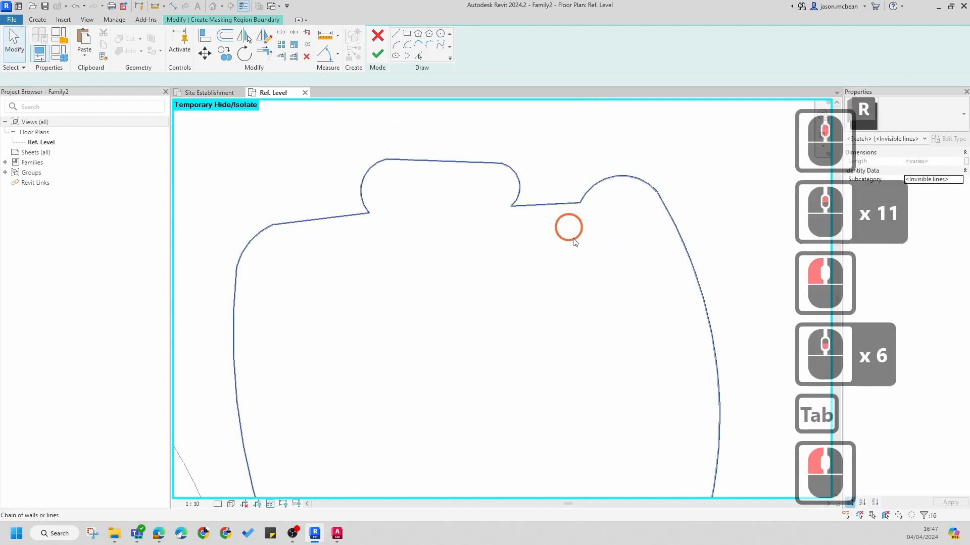
{"action": "scroll", "coordinate": [614, 357], "scroll_direction": "down", "scroll_amount": 7}
{"action": "middle_click_drag", "start_coordinate": [575, 319], "coordinate": [668, 228]}
{"action": "scroll", "coordinate": [579, 369], "scroll_direction": "down", "scroll_amount": 3}
{"action": "key", "text": "Escape"}
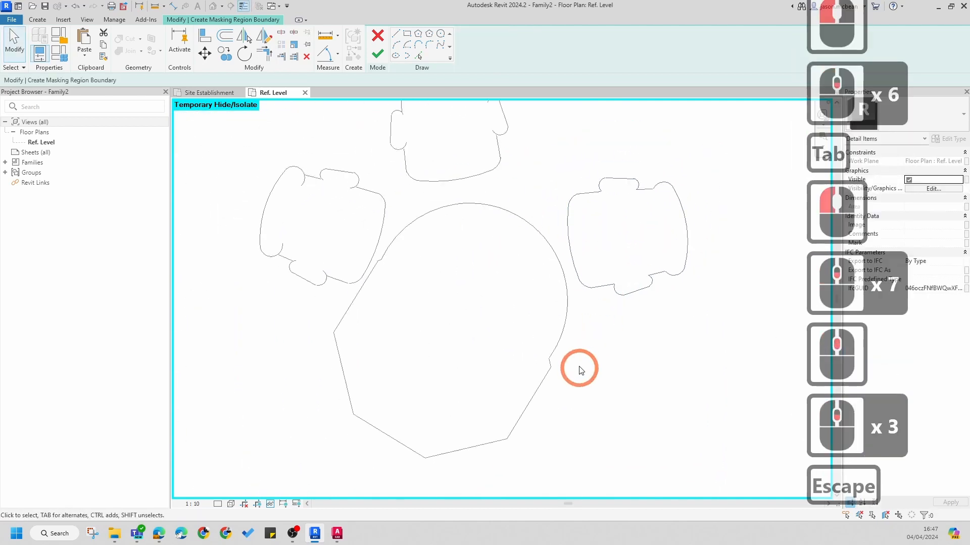
Chain-select the joined table and parasol boundary and the right chair's boundary to check both for gaps
{"action": "key", "text": "Tab"}
{"action": "left_click", "coordinate": [558, 347]}
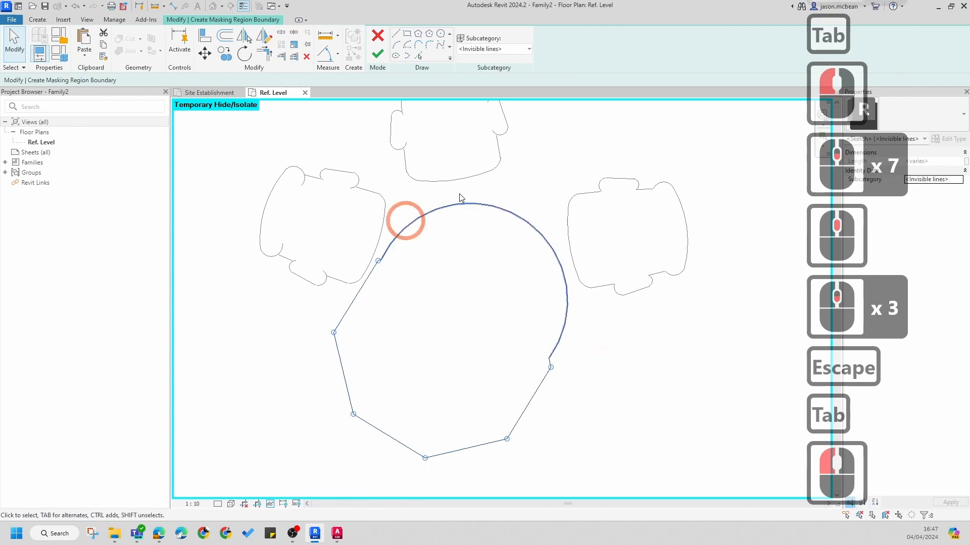
{"action": "middle_click_drag", "start_coordinate": [690, 292], "coordinate": [700, 335]}
{"action": "key", "text": "Escape"}
{"action": "scroll", "coordinate": [677, 272], "scroll_direction": "up", "scroll_amount": 2}
{"action": "left_click", "coordinate": [692, 271]}
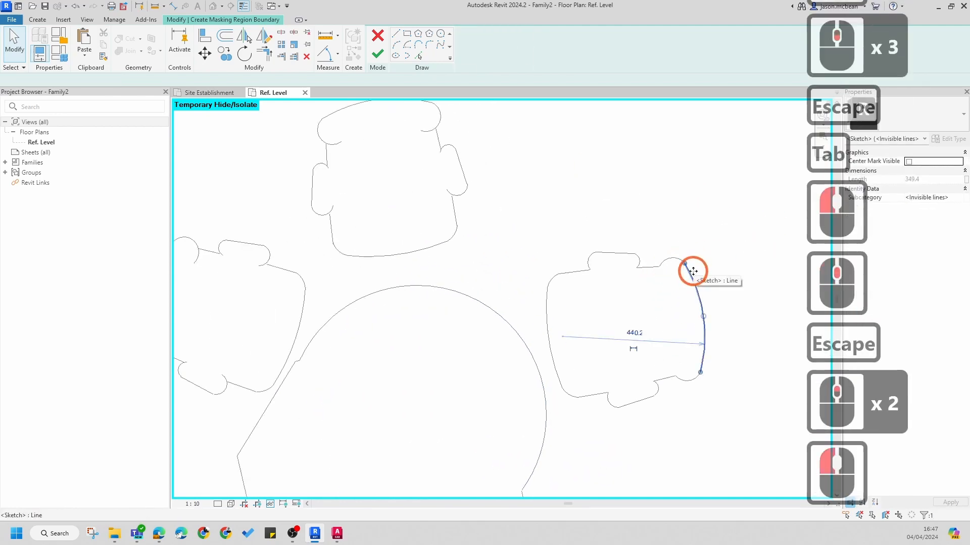
{"action": "scroll", "coordinate": [674, 268], "scroll_direction": "up", "scroll_amount": 7}
{"action": "key", "text": "Escape"}
{"action": "key", "text": "Tab"}
{"action": "left_click", "coordinate": [677, 266]}
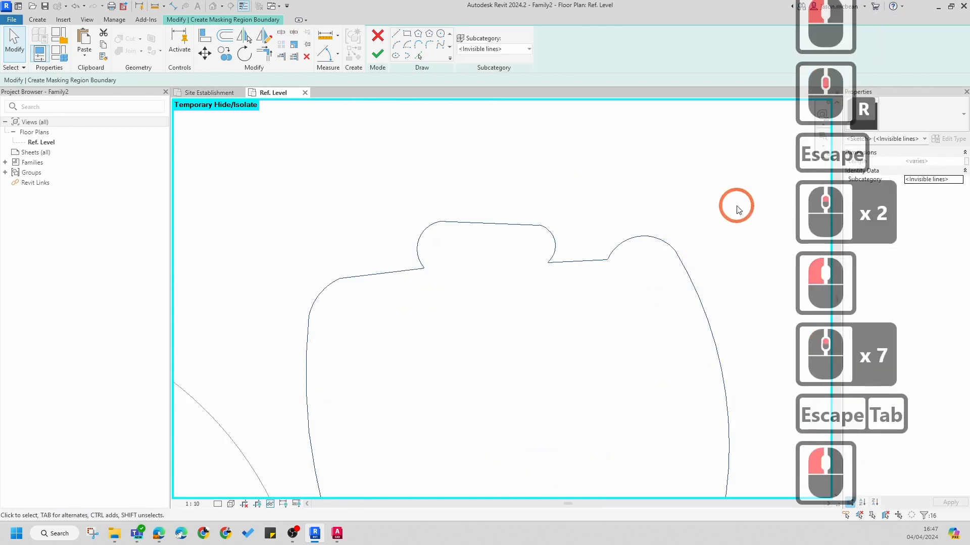
Examine the lower-right corner of the top chair's boundary for a gap
{"action": "scroll", "coordinate": [736, 206], "scroll_direction": "down", "scroll_amount": 7}
{"action": "key", "text": "Escape"}
{"action": "scroll", "coordinate": [537, 243], "scroll_direction": "up", "scroll_amount": 3}
{"action": "key", "text": "Escape"}
{"action": "scroll", "coordinate": [499, 322], "scroll_direction": "up", "scroll_amount": 11}
{"action": "key", "text": "Escape"}
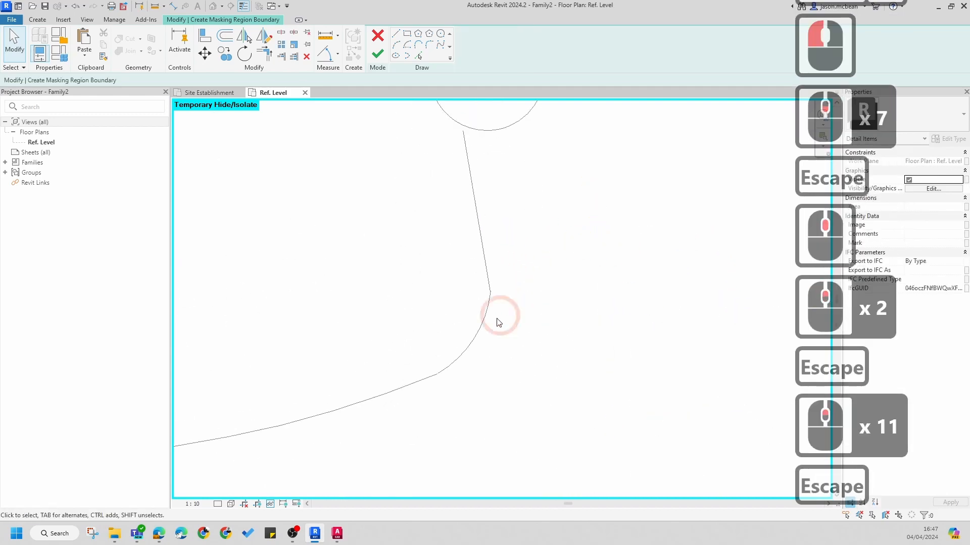
{"action": "scroll", "coordinate": [489, 303], "scroll_direction": "up", "scroll_amount": 10}
{"action": "scroll", "coordinate": [554, 283], "scroll_direction": "down", "scroll_amount": 19}
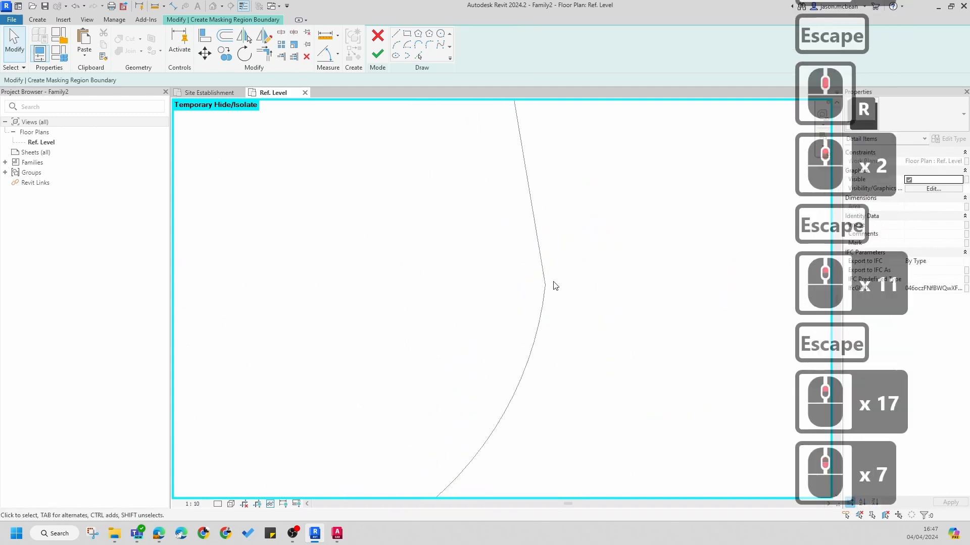
Trim the right-hand armrest and backrest arcs of the top chair to corners with its side lines
{"action": "scroll", "coordinate": [569, 233], "scroll_direction": "down", "scroll_amount": 2}
{"action": "key", "text": "t"}
{"action": "key", "text": "r"}
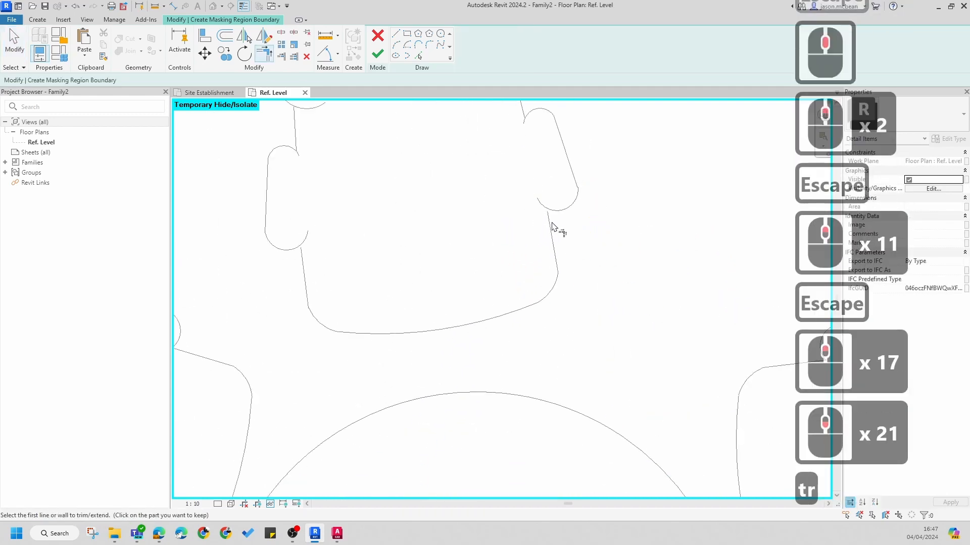
{"action": "left_click", "coordinate": [552, 222]}
{"action": "left_click", "coordinate": [557, 215]}
{"action": "scroll", "coordinate": [551, 162], "scroll_direction": "down", "scroll_amount": 5}
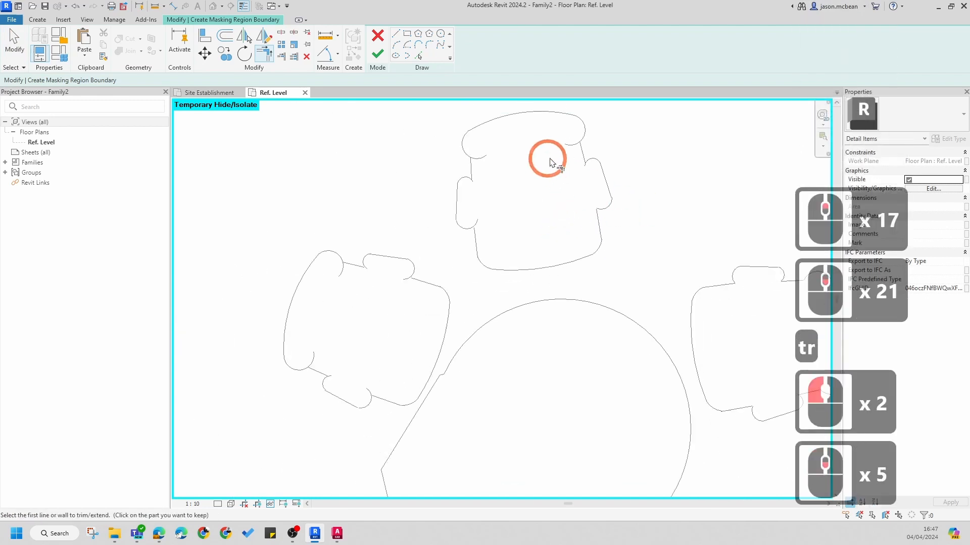
{"action": "left_click", "coordinate": [585, 156]}
{"action": "left_click", "coordinate": [583, 153]}
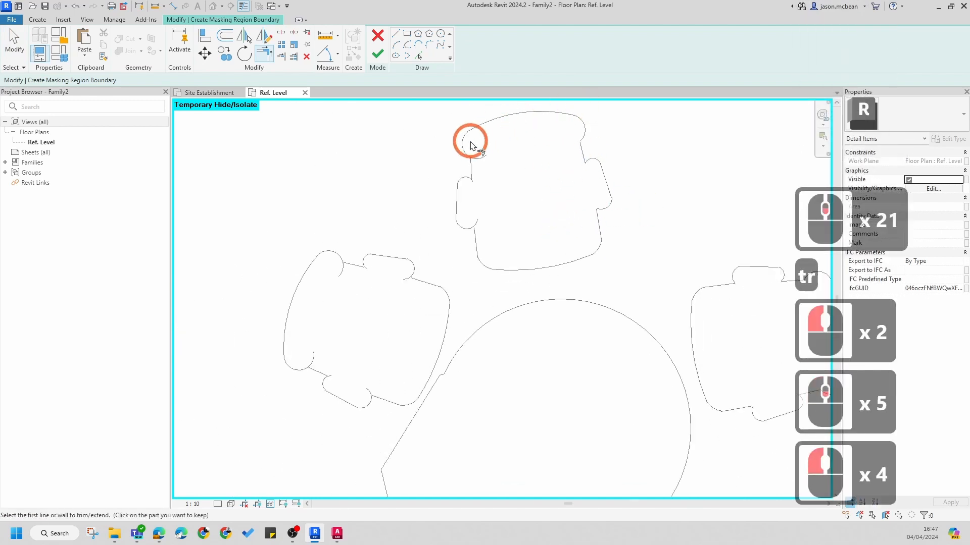
Trim the top chair's left-hand backrest and armrest arcs to its side lines, and join its lower-left rounded corner
{"action": "scroll", "coordinate": [467, 152], "scroll_direction": "up", "scroll_amount": 4}
{"action": "left_click", "coordinate": [468, 167]}
{"action": "left_click", "coordinate": [462, 202]}
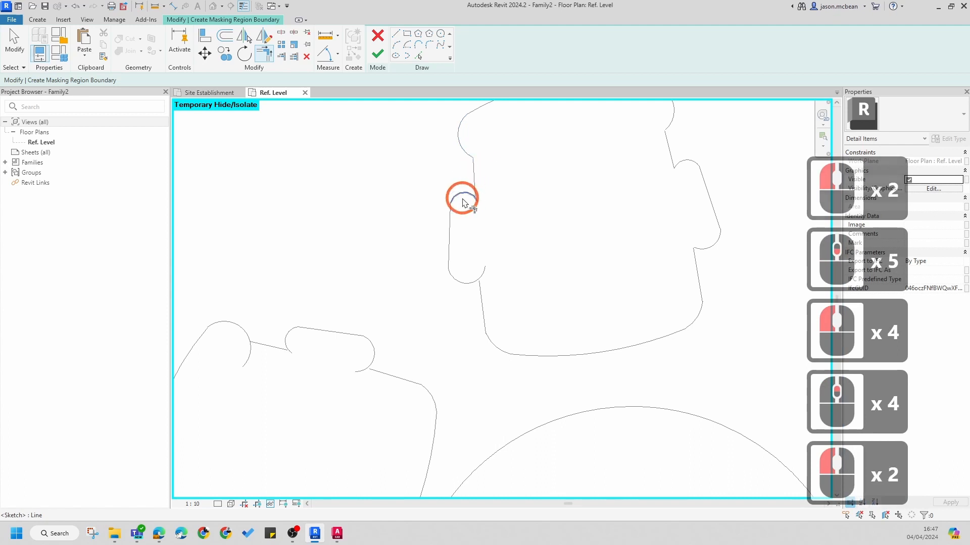
{"action": "left_click", "coordinate": [475, 190]}
{"action": "left_click", "coordinate": [471, 283]}
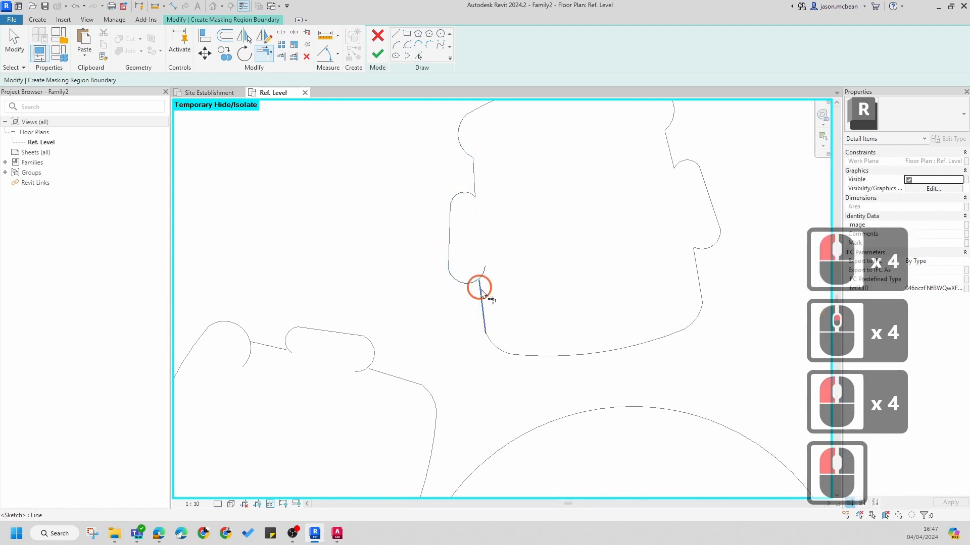
{"action": "left_click", "coordinate": [481, 294]}
{"action": "left_click", "coordinate": [487, 337]}
{"action": "left_click", "coordinate": [490, 350]}
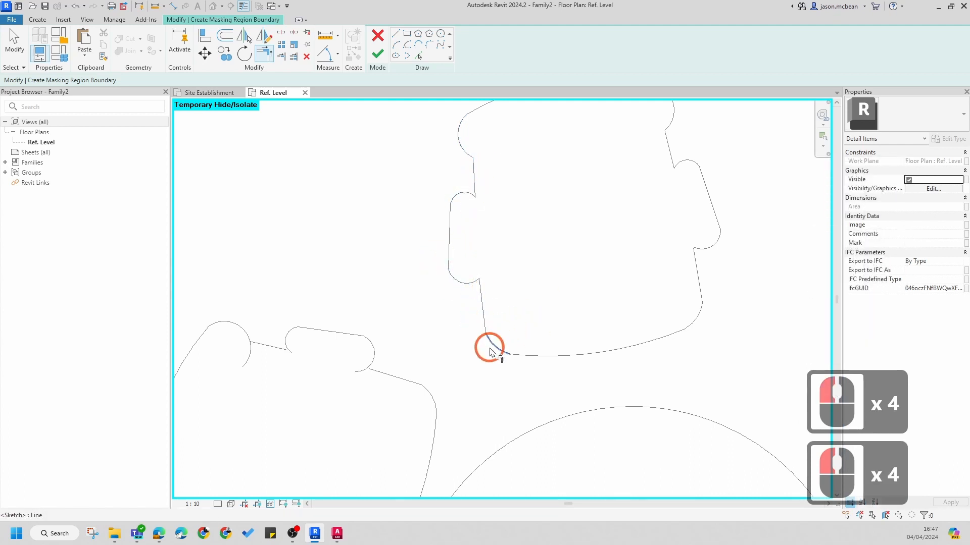
{"action": "left_click", "coordinate": [486, 329]}
{"action": "scroll", "coordinate": [586, 217], "scroll_direction": "up", "scroll_amount": 1}
{"action": "scroll", "coordinate": [586, 218], "scroll_direction": "down", "scroll_amount": 5}
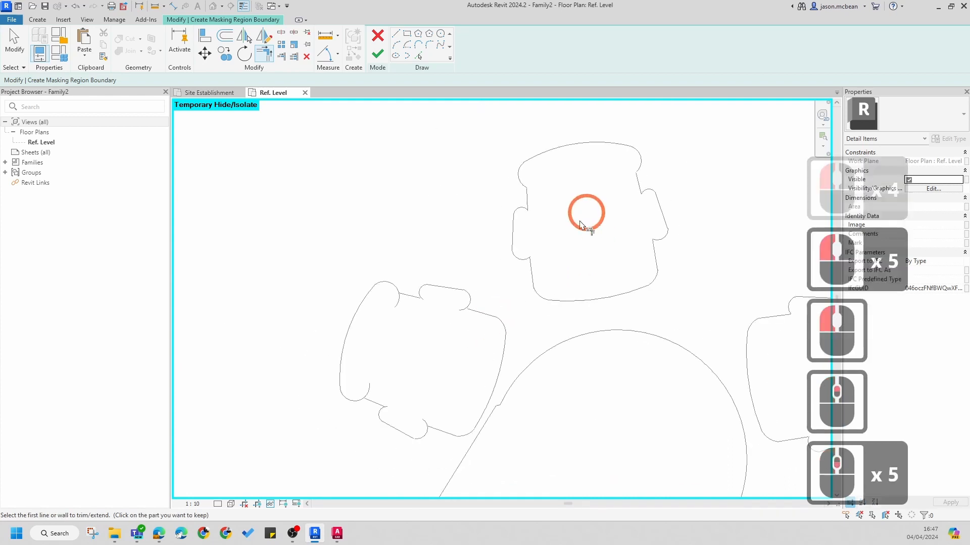
Trim the left chair's upper armrest arcs to corners with the adjoining seat lines
{"action": "scroll", "coordinate": [476, 364], "scroll_direction": "up", "scroll_amount": 6}
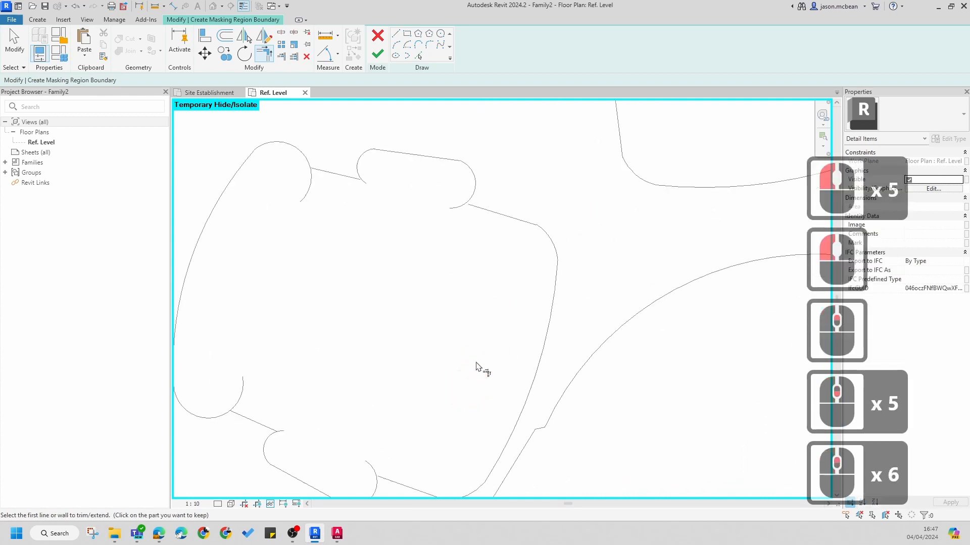
{"action": "left_click", "coordinate": [551, 314]}
{"action": "key", "text": "Escape"}
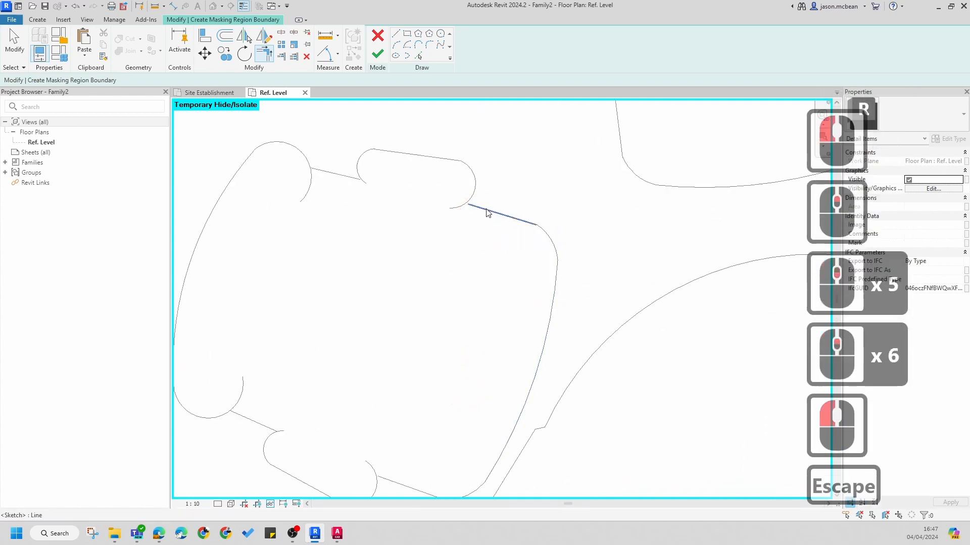
{"action": "key", "text": "t"}
{"action": "key", "text": "r"}
{"action": "left_click", "coordinate": [483, 208]}
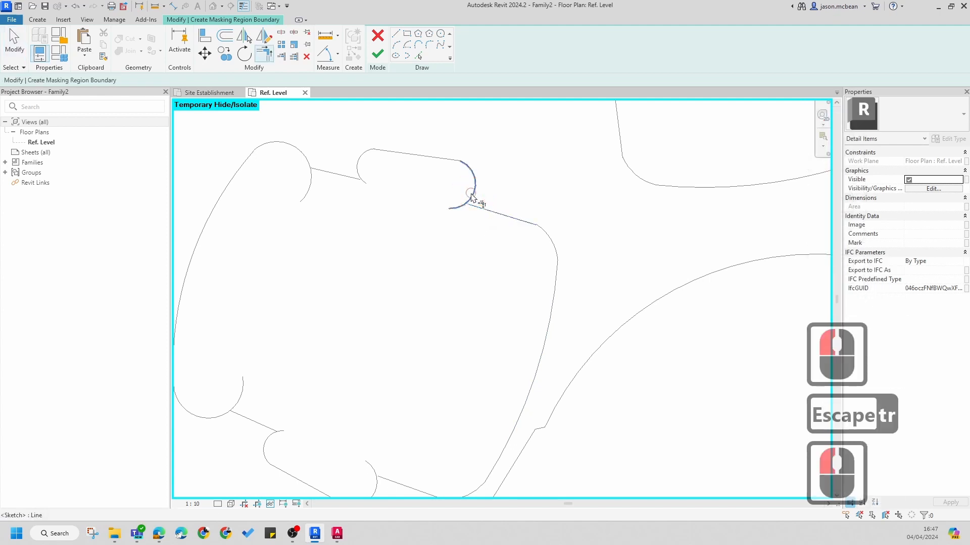
{"action": "left_click", "coordinate": [471, 197]}
{"action": "scroll", "coordinate": [372, 197], "scroll_direction": "down", "scroll_amount": 2}
{"action": "left_click", "coordinate": [359, 174]}
{"action": "left_click", "coordinate": [356, 187]}
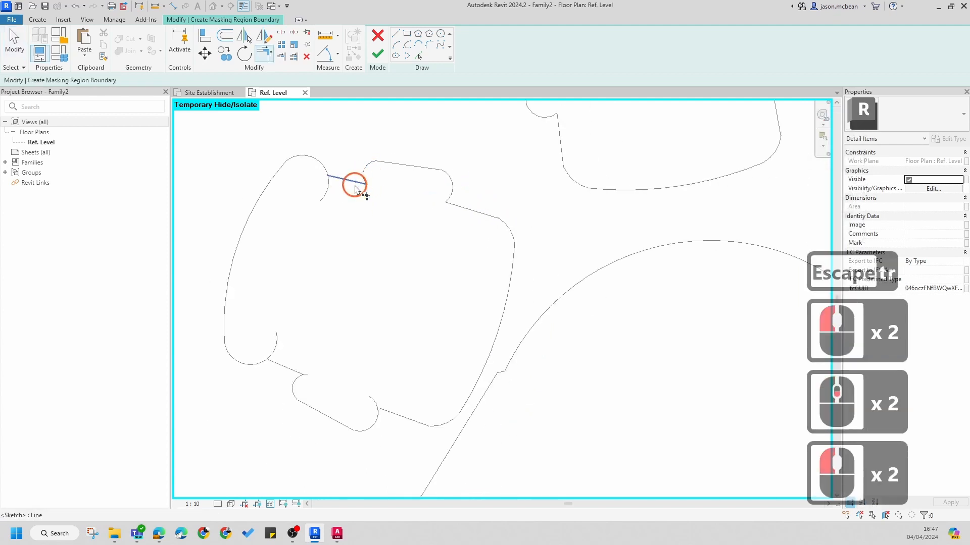
Trim the left chair's lower backrest and armrest arcs to corners with the adjoining lines, and leave the trim command
{"action": "left_click", "coordinate": [261, 366]}
{"action": "left_click", "coordinate": [292, 370]}
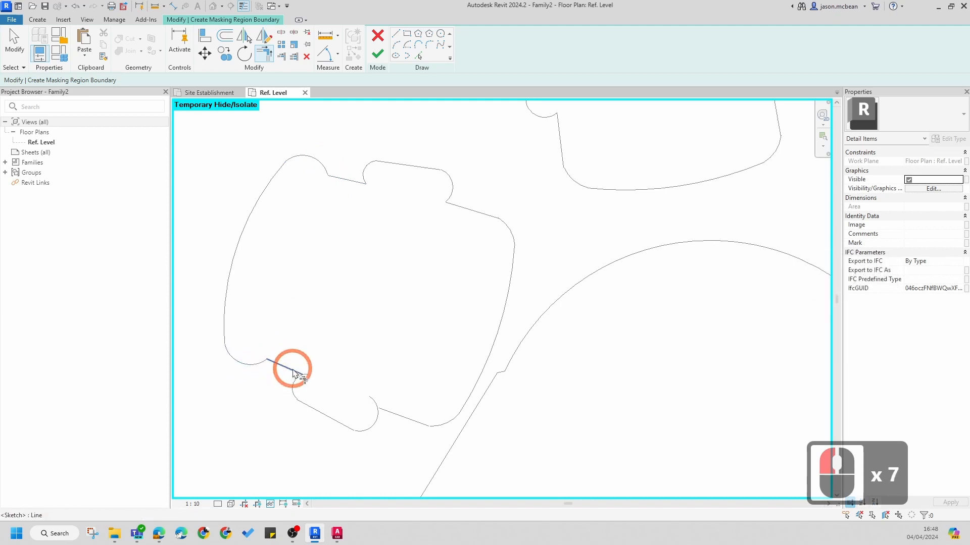
{"action": "left_click", "coordinate": [385, 423]}
{"action": "left_click", "coordinate": [401, 411]}
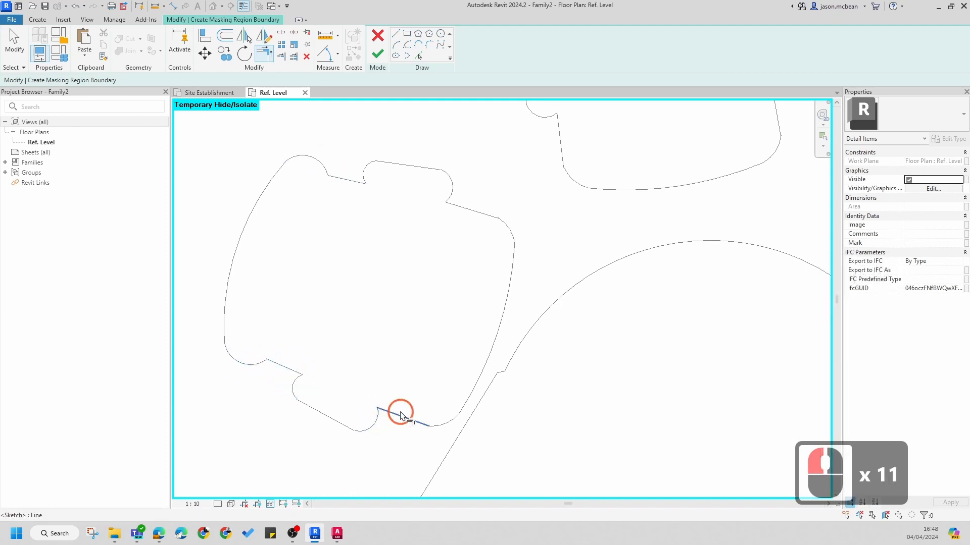
{"action": "scroll", "coordinate": [357, 318], "scroll_direction": "down", "scroll_amount": 5}
{"action": "key", "text": "Escape"}
{"action": "scroll", "coordinate": [394, 294], "scroll_direction": "up", "scroll_amount": 4}
{"action": "scroll", "coordinate": [394, 294], "scroll_direction": "down", "scroll_amount": 4}
{"action": "key", "text": "Escape"}
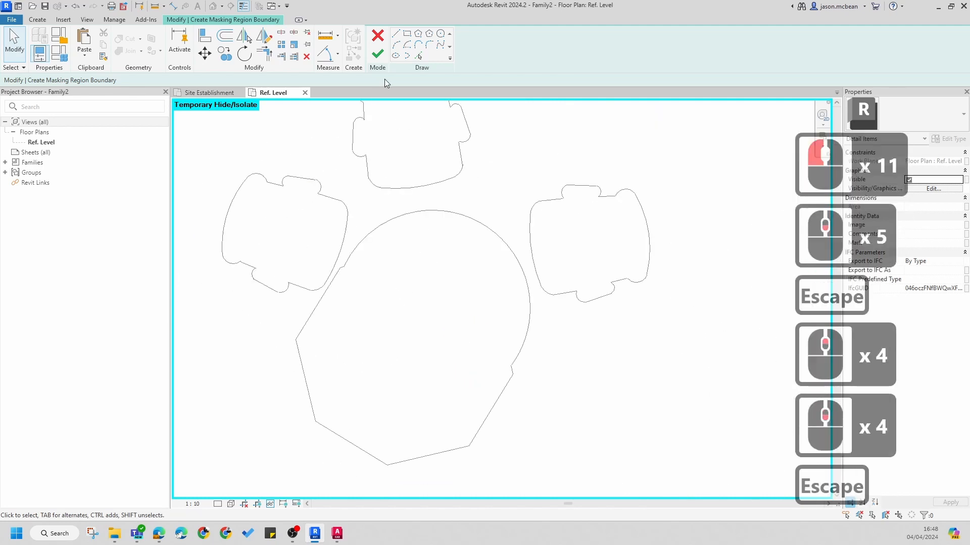
Finish the masking region boundary, reset the temporary hide/isolate and clear the selection
{"action": "left_click", "coordinate": [378, 54]}
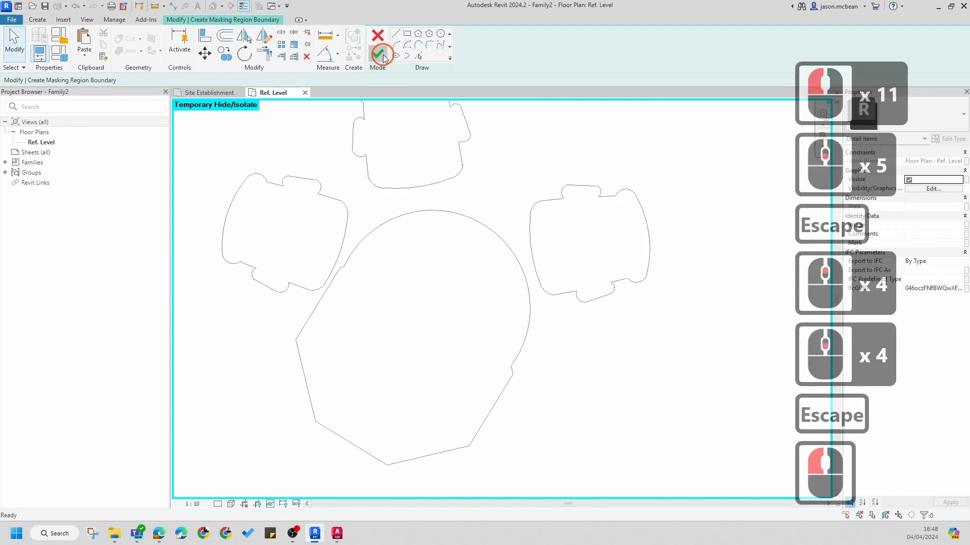
{"action": "left_click", "coordinate": [270, 503]}
{"action": "left_click", "coordinate": [298, 495]}
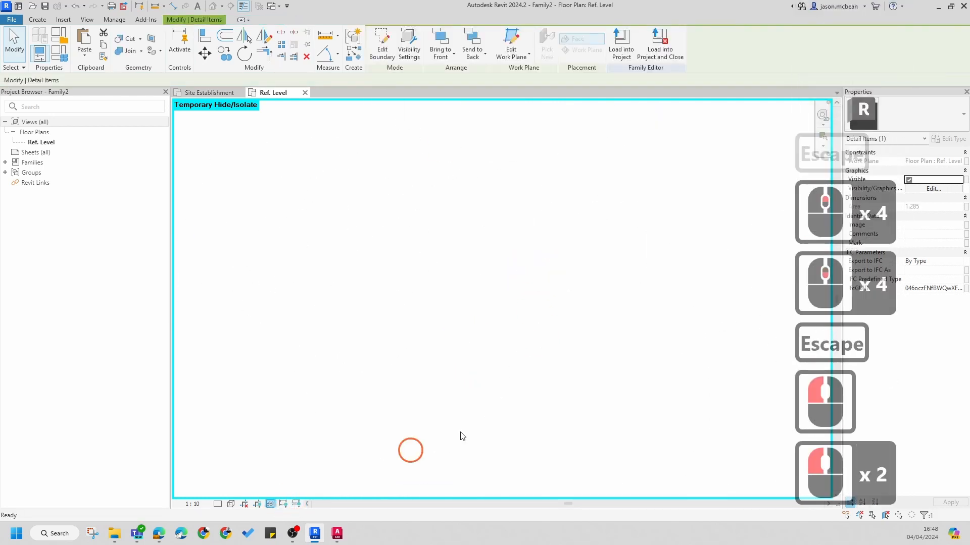
{"action": "key", "text": "Escape"}
{"action": "left_click", "coordinate": [602, 359]}
{"action": "key", "text": "Escape"}
{"action": "scroll", "coordinate": [595, 359], "scroll_direction": "down", "scroll_amount": 4}
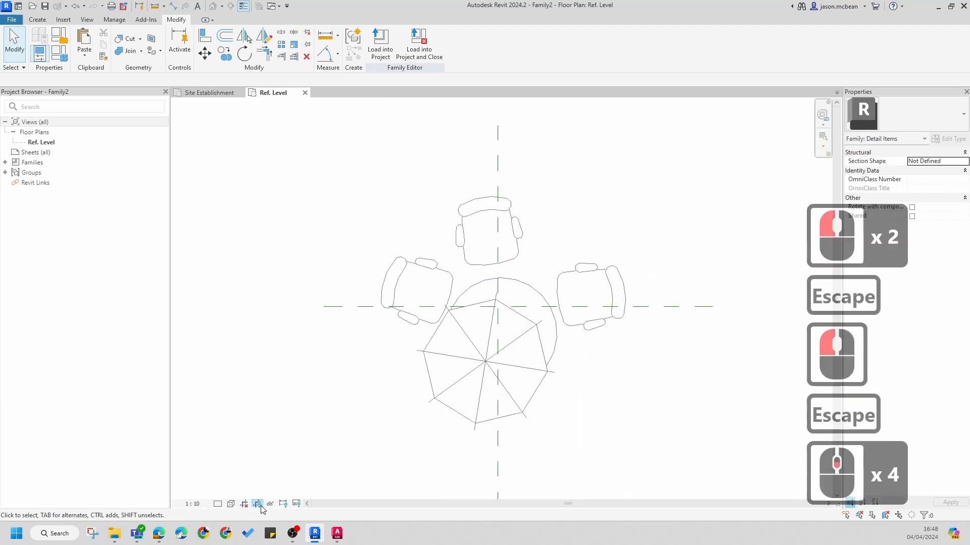
Change the visual style of the Ref. Level view
{"action": "left_click", "coordinate": [236, 504]}
{"action": "left_click", "coordinate": [242, 454]}
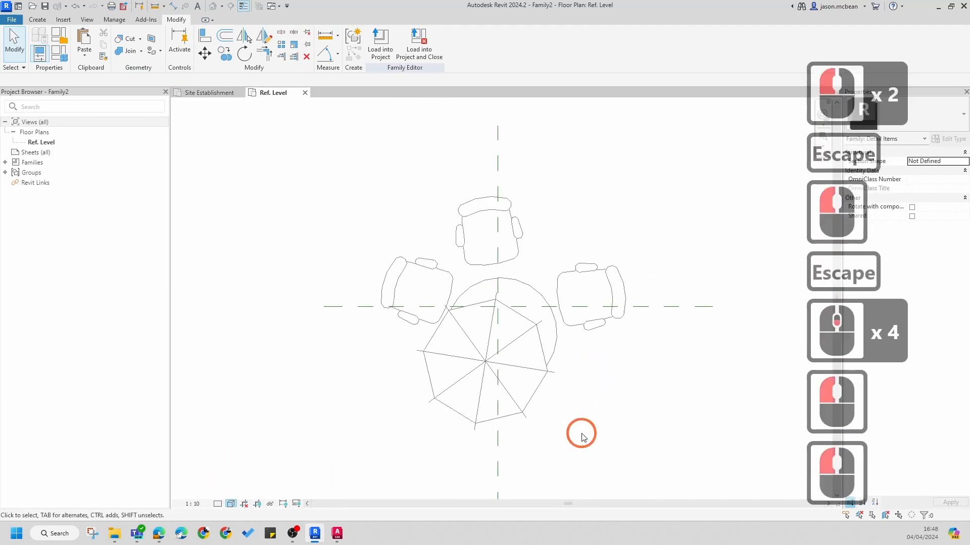
{"action": "left_click", "coordinate": [216, 506]}
Examine how the masking region and the parasol's edge line overlap by selecting each in turn
{"action": "scroll", "coordinate": [589, 362], "scroll_direction": "up", "scroll_amount": 3}
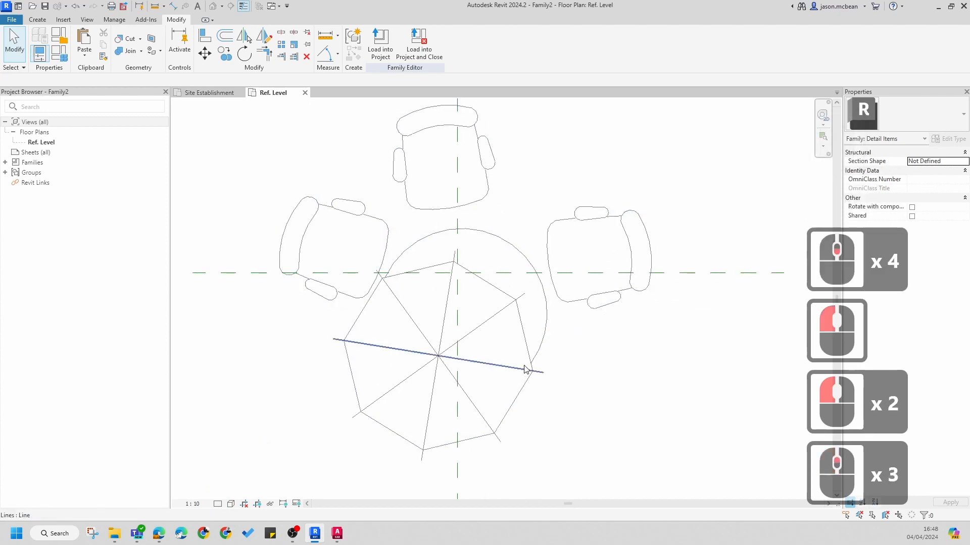
{"action": "left_click", "coordinate": [535, 362]}
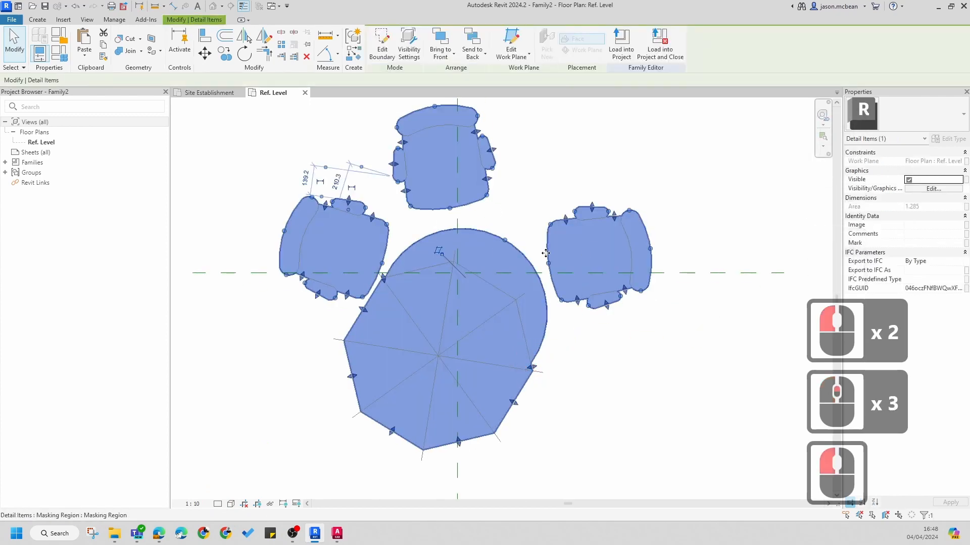
{"action": "scroll", "coordinate": [546, 291], "scroll_direction": "down", "scroll_amount": 3}
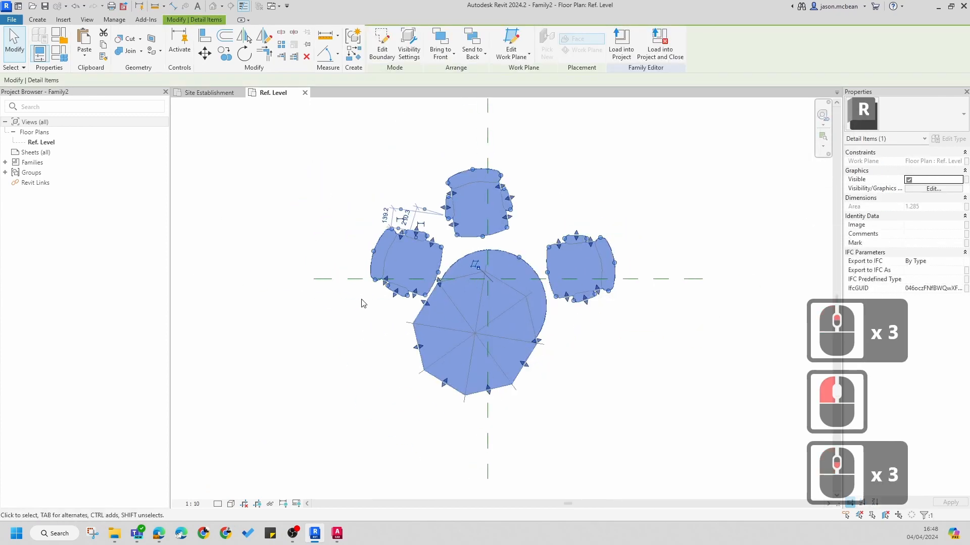
{"action": "left_click", "coordinate": [495, 306]}
{"action": "left_click", "coordinate": [529, 309]}
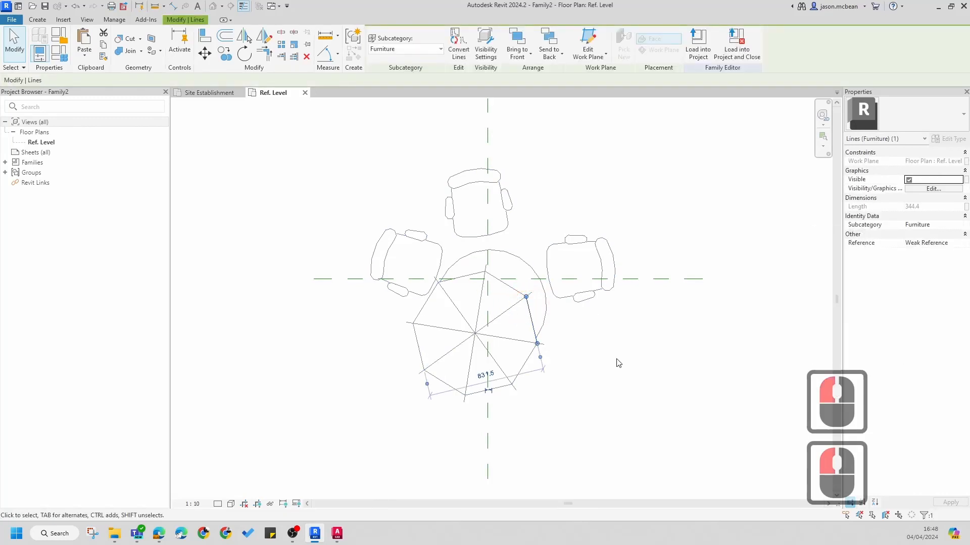
{"action": "left_click", "coordinate": [663, 360]}
{"action": "middle_click_drag", "start_coordinate": [518, 308], "coordinate": [457, 362]}
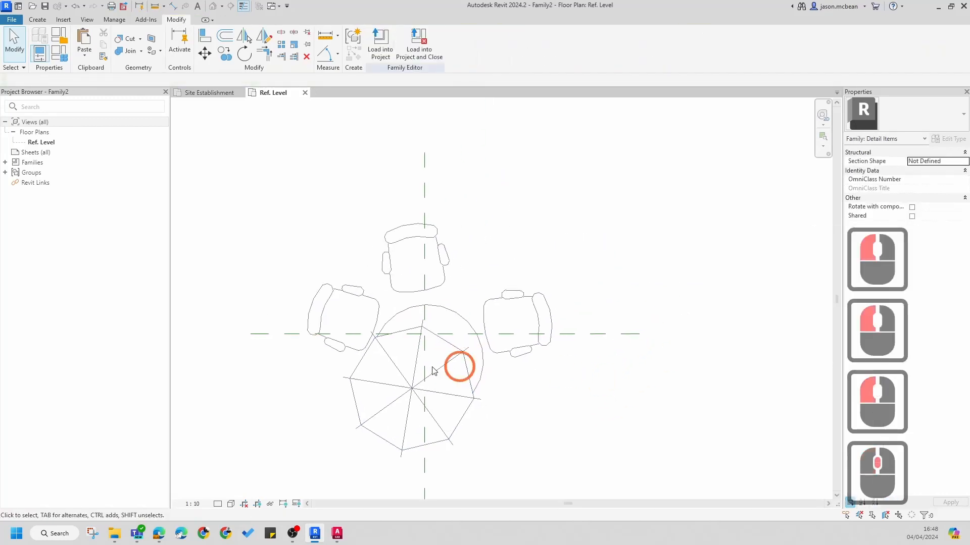
{"action": "left_click", "coordinate": [465, 359]}
{"action": "left_click", "coordinate": [621, 416]}
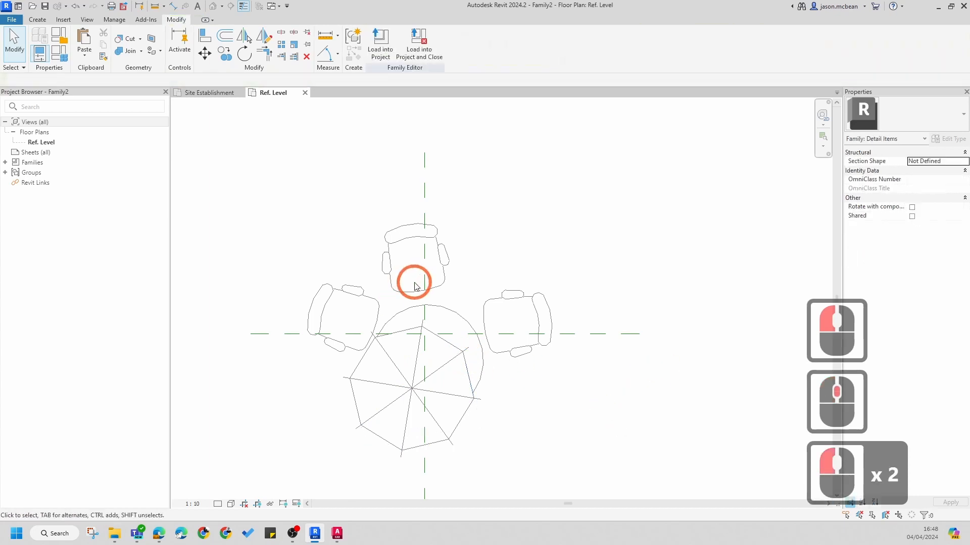
{"action": "left_click", "coordinate": [435, 312]}
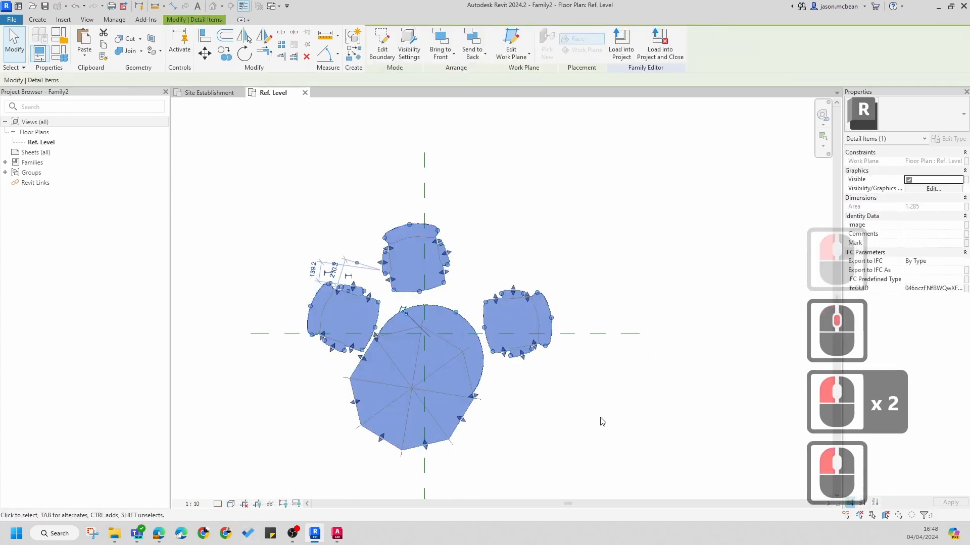
{"action": "left_click", "coordinate": [456, 317]}
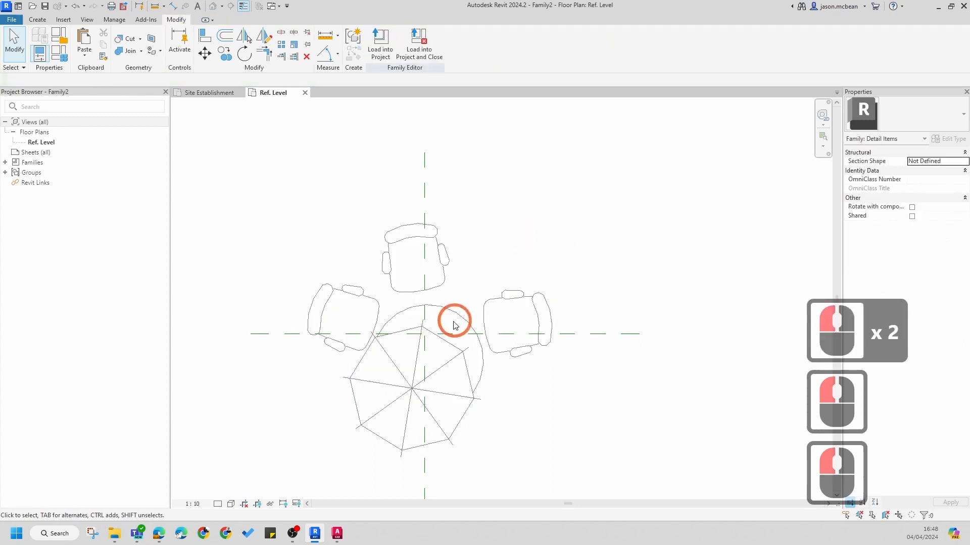
Select the masking region and send it backward in the drawing order
{"action": "left_click", "coordinate": [459, 317]}
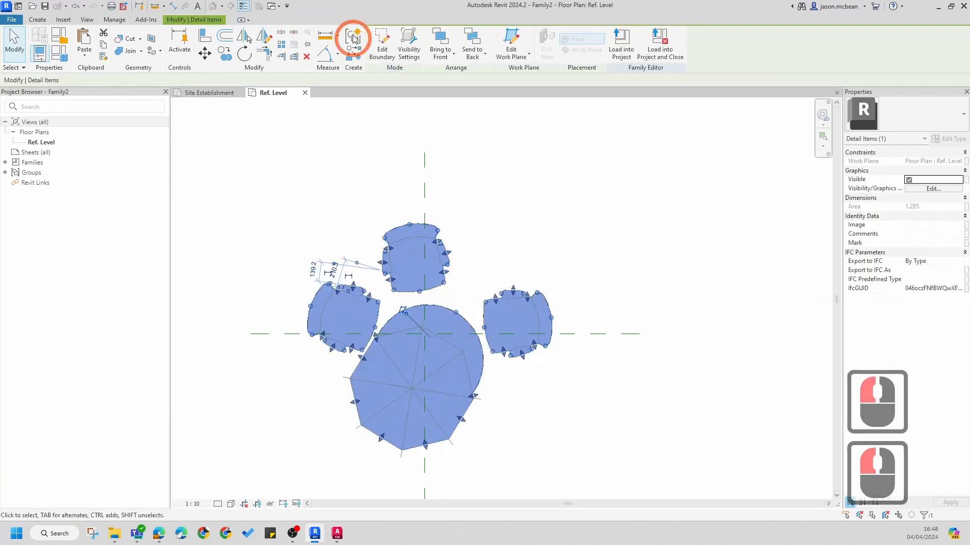
{"action": "left_click", "coordinate": [513, 58]}
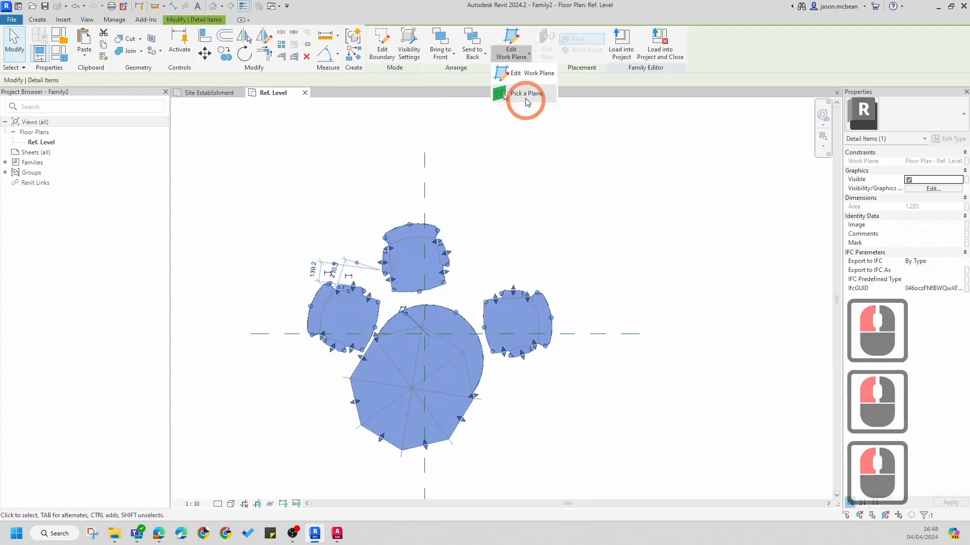
{"action": "left_click", "coordinate": [476, 59]}
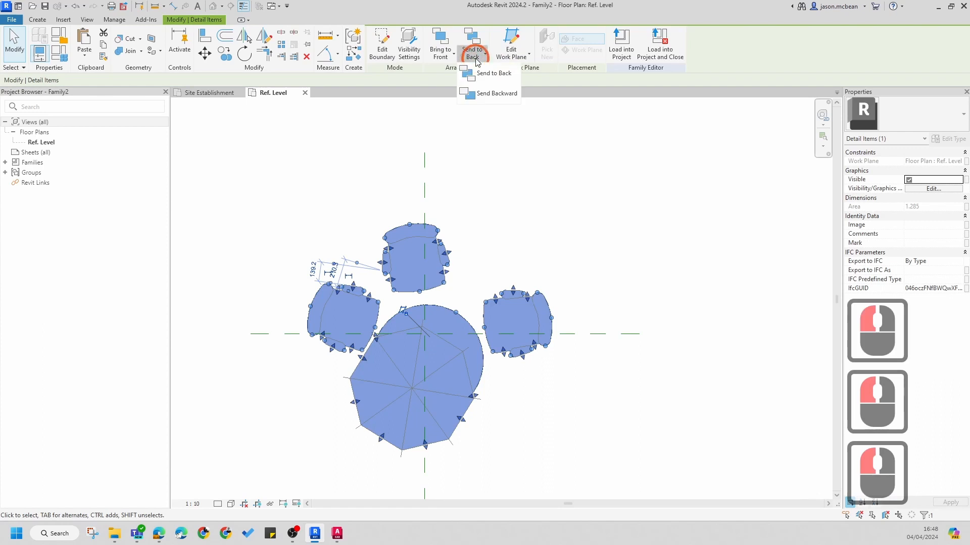
{"action": "left_click", "coordinate": [487, 93]}
{"action": "left_click", "coordinate": [547, 238]}
Inspect the overlapping parasol lines, top chair lines and masking region by cycling through and selecting them
{"action": "left_click", "coordinate": [436, 352]}
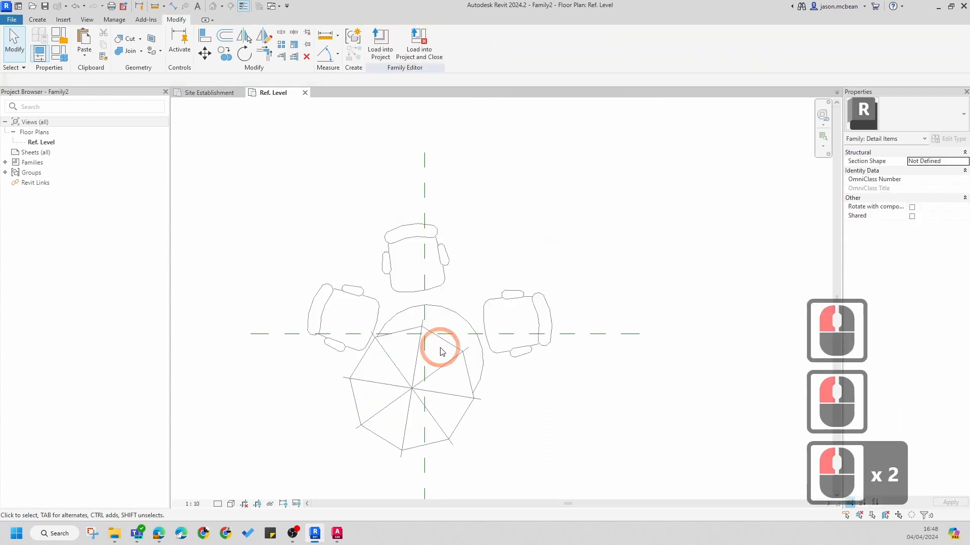
{"action": "left_click", "coordinate": [444, 340]}
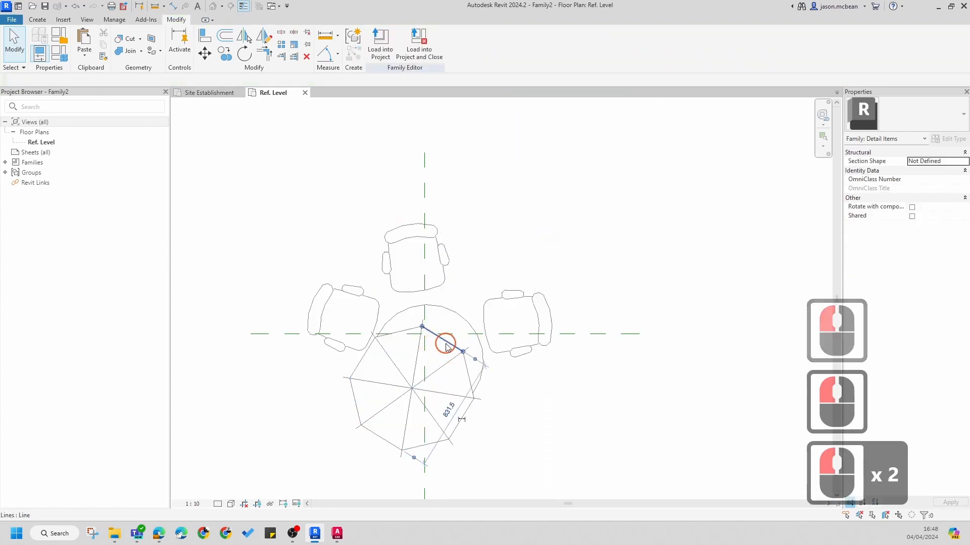
{"action": "left_click", "coordinate": [556, 259]}
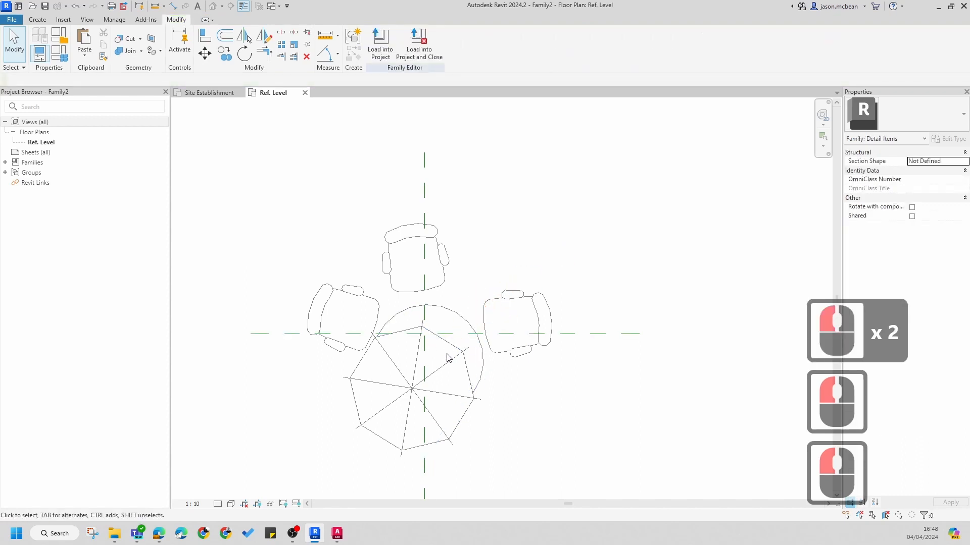
{"action": "key", "text": "Tab"}
{"action": "key", "text": "Tab"}
{"action": "left_click", "coordinate": [470, 413]}
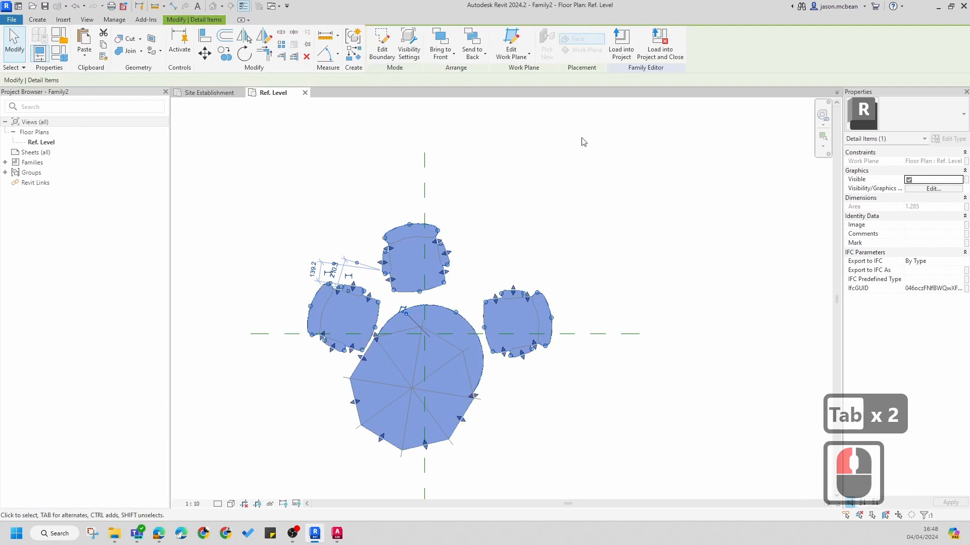
{"action": "left_click", "coordinate": [539, 159]}
{"action": "left_click", "coordinate": [446, 354]}
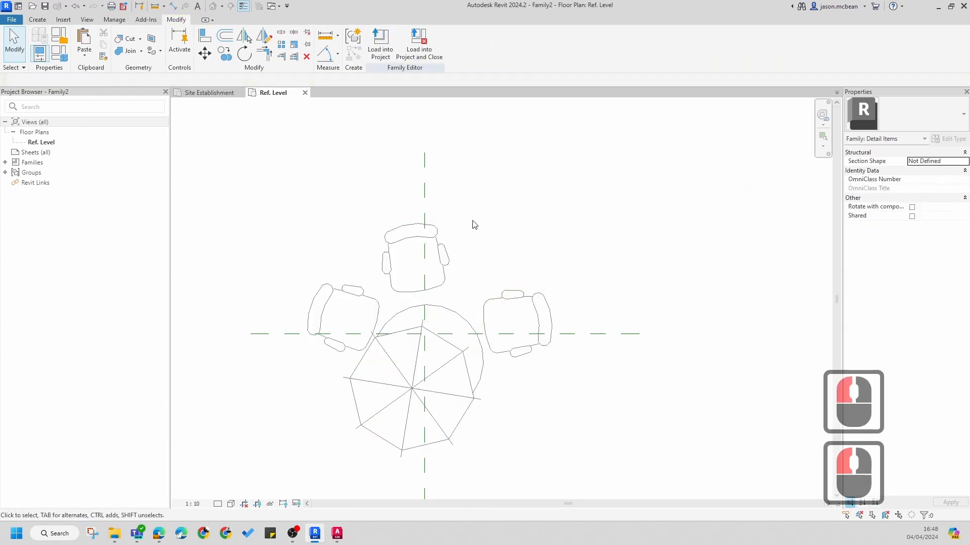
{"action": "key", "text": "Tab"}
{"action": "key", "text": "Tab"}
{"action": "key", "text": "Tab"}
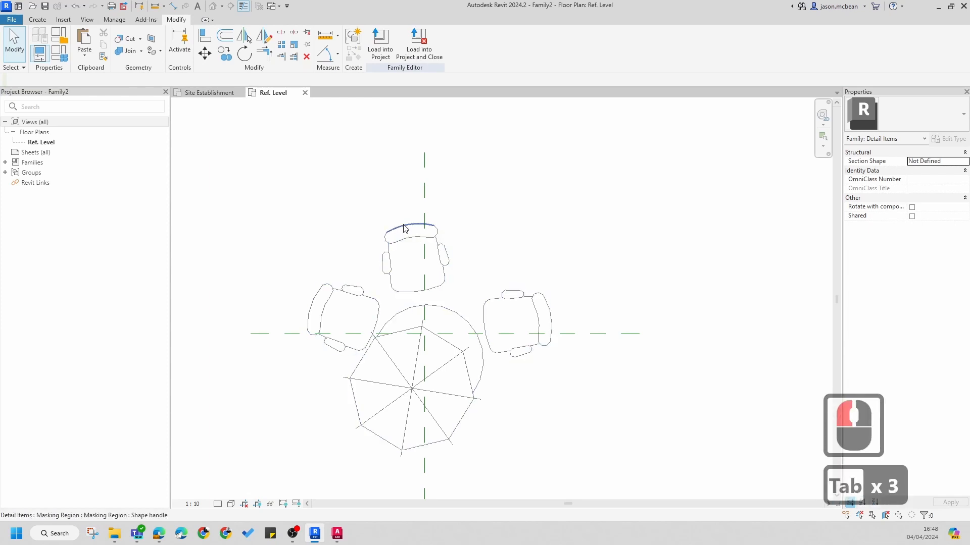
{"action": "key", "text": "Tab"}
{"action": "left_click", "coordinate": [405, 228]}
{"action": "left_click", "coordinate": [286, 162]}
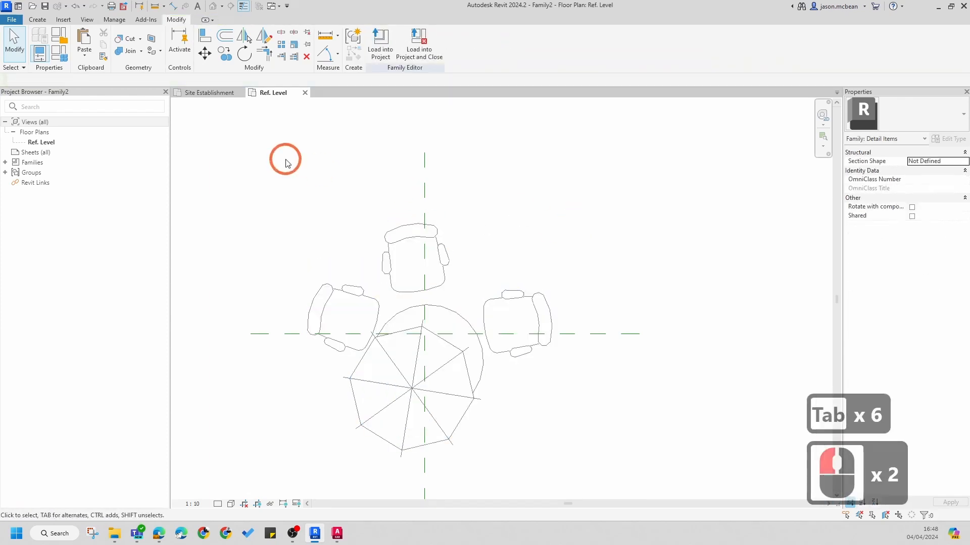
Start a filled region of type Brick with its boundary lines on the <Invisible lines> subcategory
{"action": "left_click", "coordinate": [112, 21]}
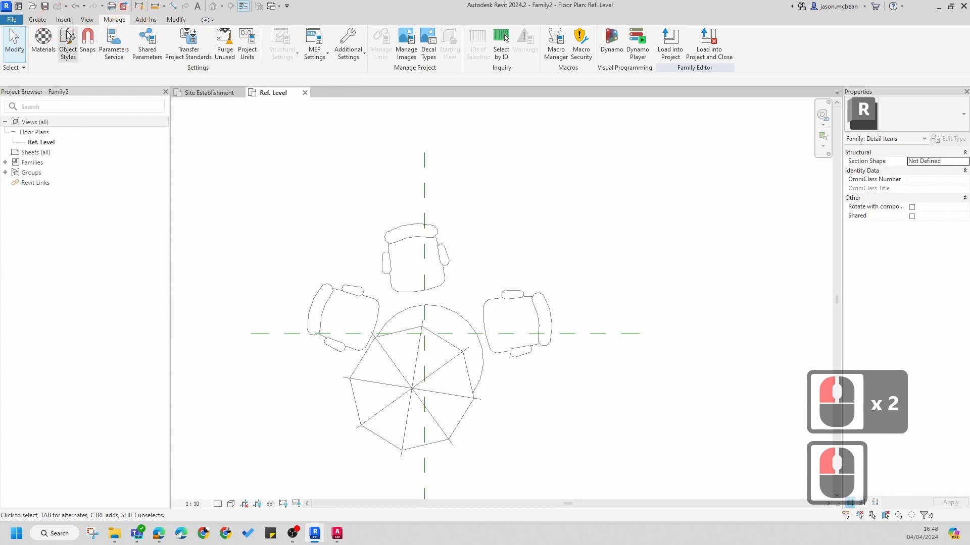
{"action": "left_click", "coordinate": [38, 20]}
{"action": "left_click", "coordinate": [108, 43]}
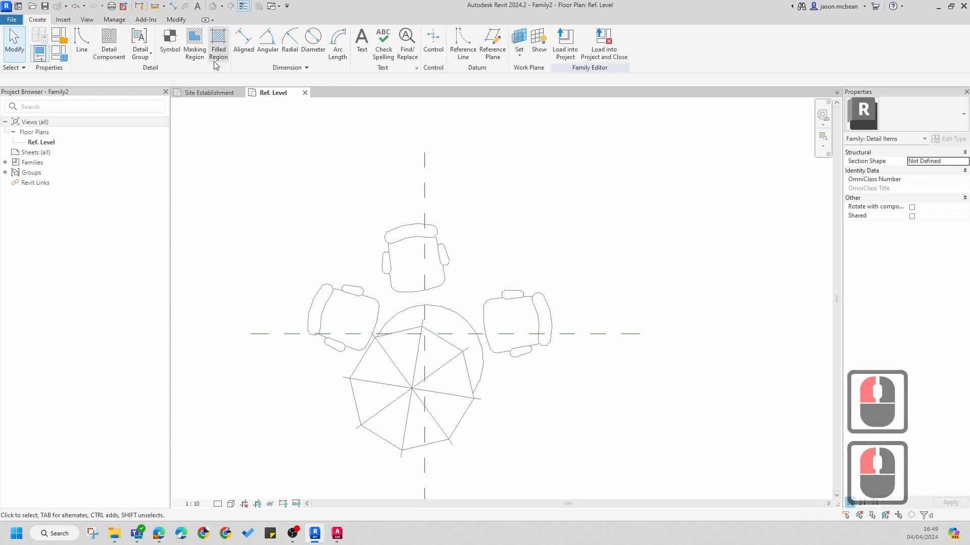
{"action": "left_click", "coordinate": [218, 44]}
{"action": "left_click", "coordinate": [394, 242]}
{"action": "left_click", "coordinate": [429, 237]}
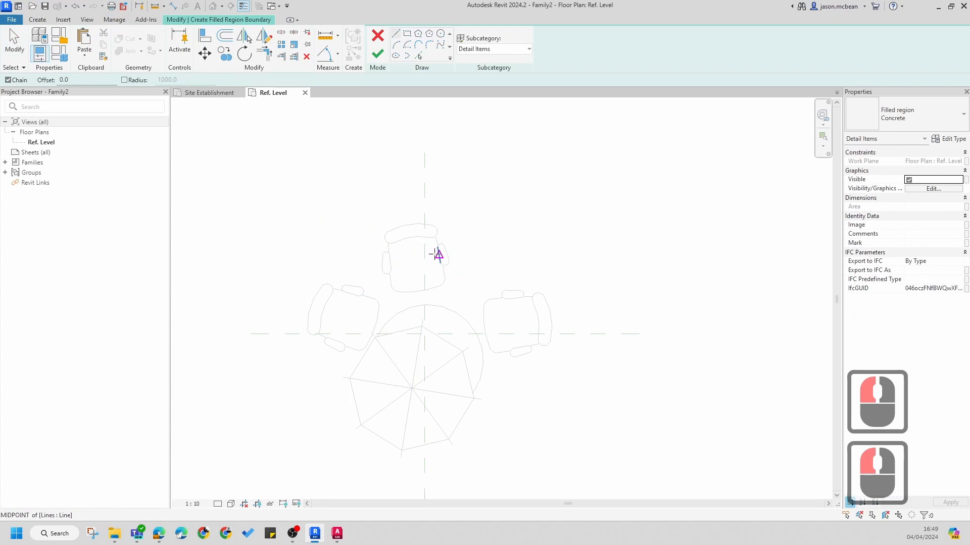
{"action": "left_click", "coordinate": [507, 49]}
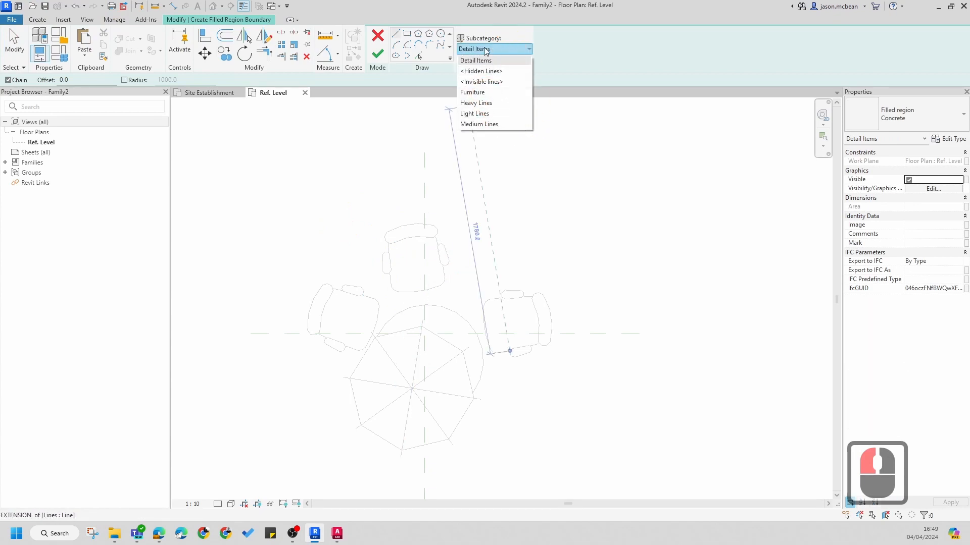
{"action": "left_click", "coordinate": [488, 82]}
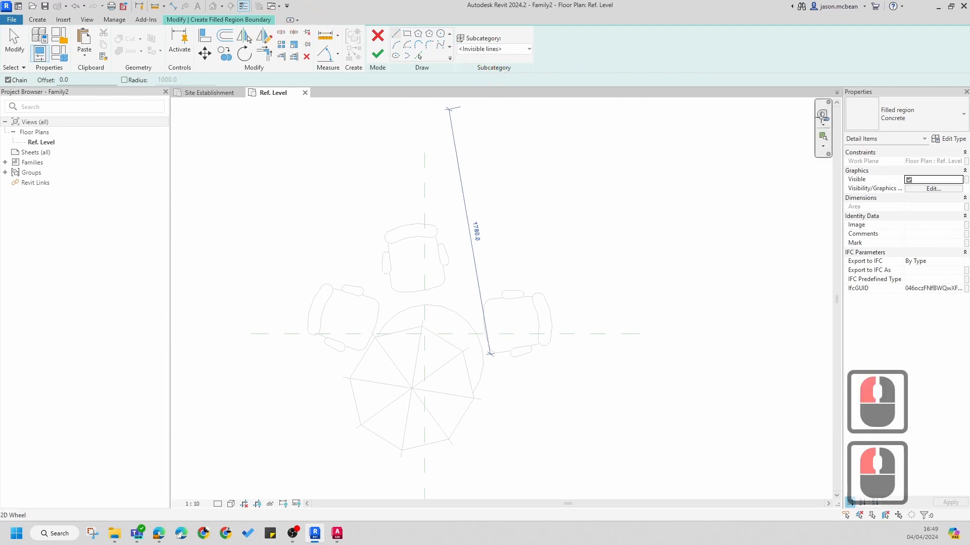
{"action": "left_click", "coordinate": [911, 110]}
{"action": "left_click", "coordinate": [877, 181]}
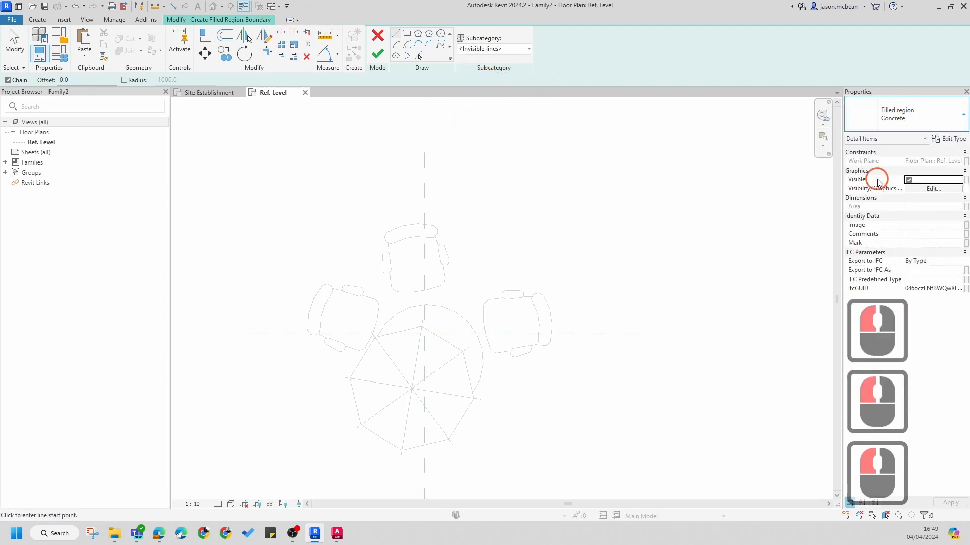
{"action": "left_click", "coordinate": [538, 102]}
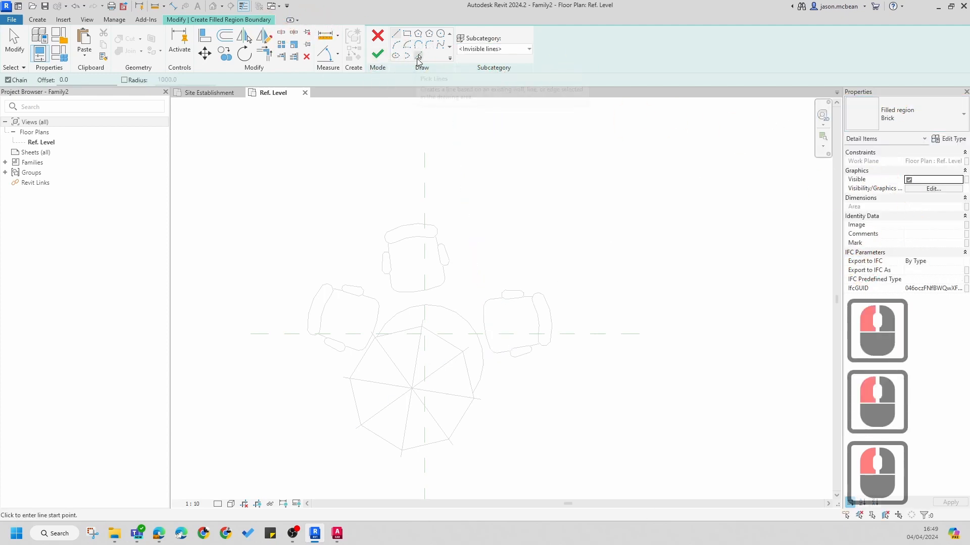
Pick the complete outer outlines of the top chair and the right chair as filled region boundary chains
{"action": "left_click", "coordinate": [418, 56]}
{"action": "left_click", "coordinate": [456, 254]}
{"action": "key", "text": "Tab"}
{"action": "key", "text": "Tab"}
{"action": "key", "text": "Tab"}
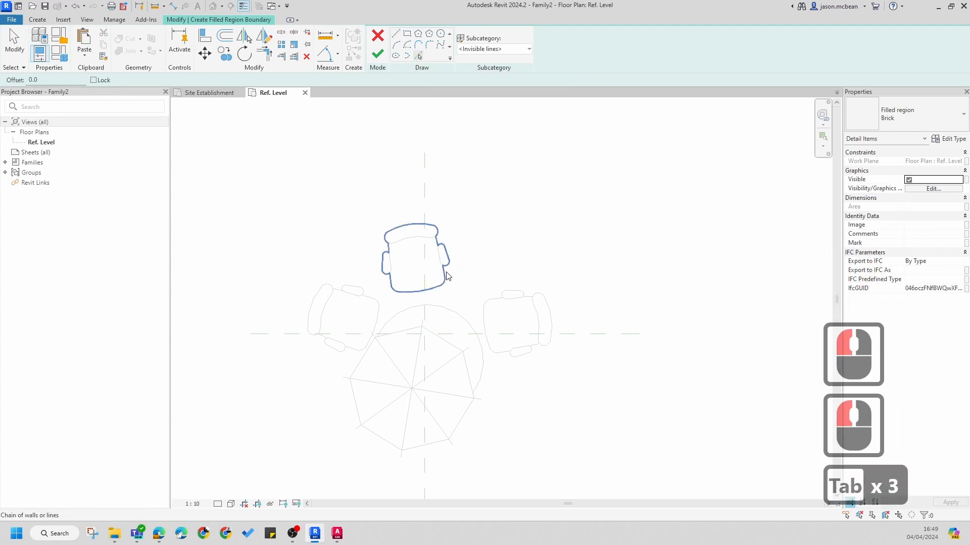
{"action": "left_click", "coordinate": [447, 276]}
{"action": "key", "text": "Tab"}
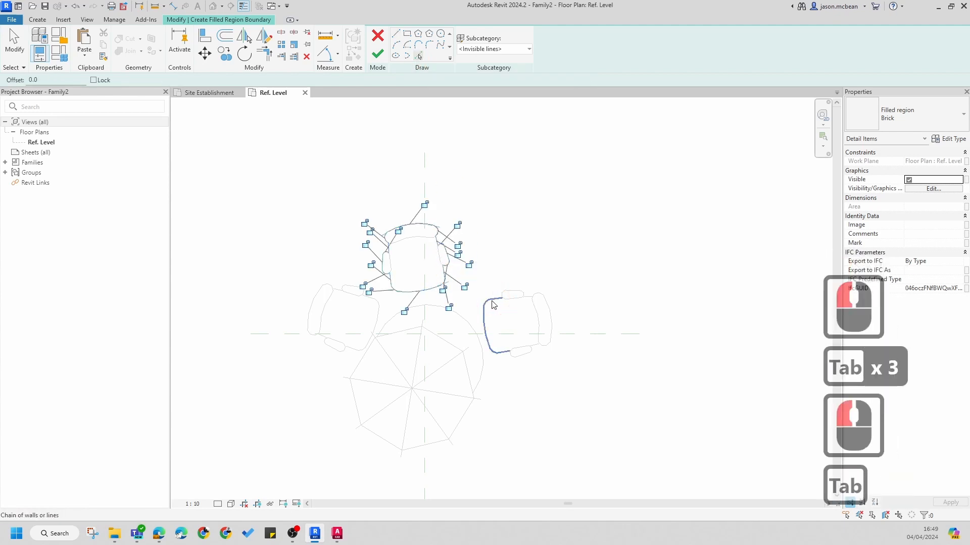
{"action": "key", "text": "Tab"}
{"action": "left_click", "coordinate": [487, 332]}
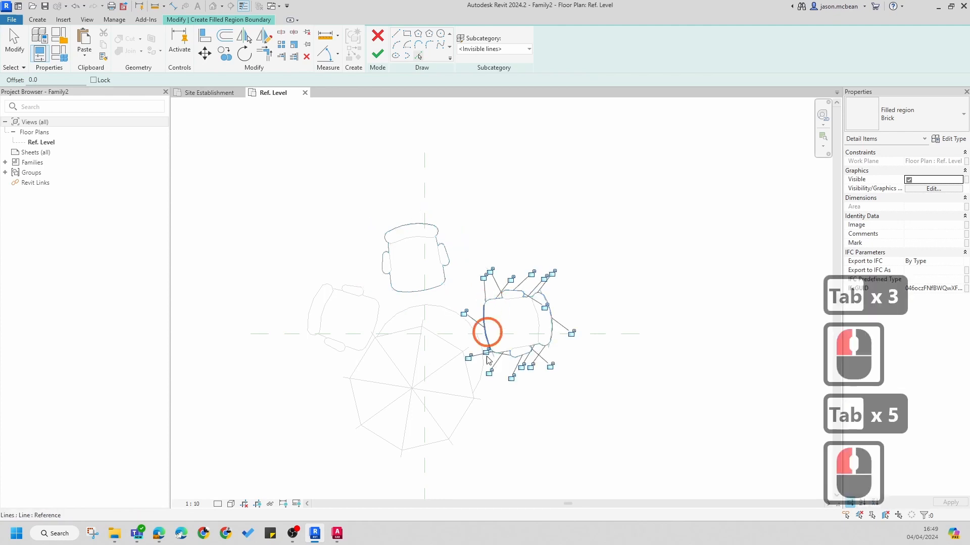
Pick the combined table and parasol outline and the left chair's outer outline as filled region boundary chains
{"action": "key", "text": "Tab"}
{"action": "key", "text": "Tab"}
{"action": "left_click", "coordinate": [480, 398]}
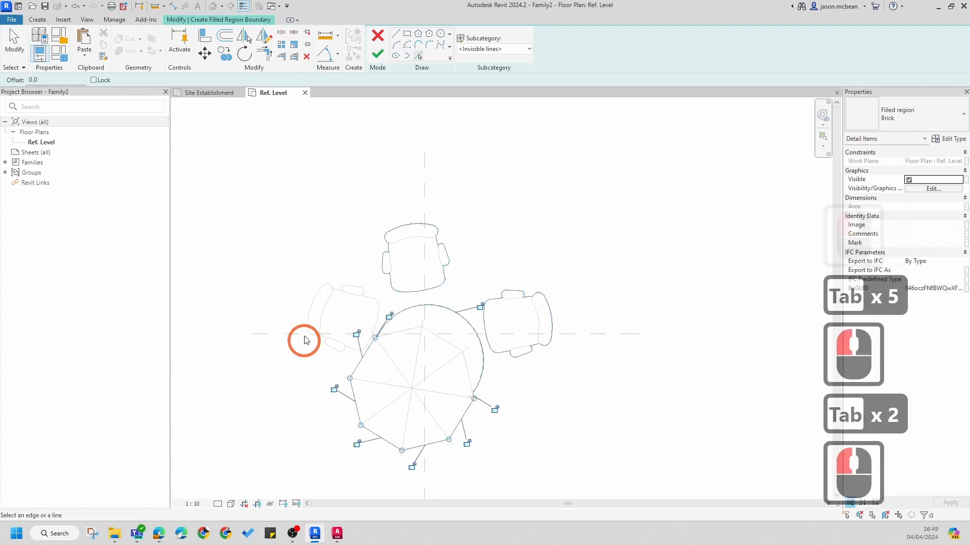
{"action": "key", "text": "Tab"}
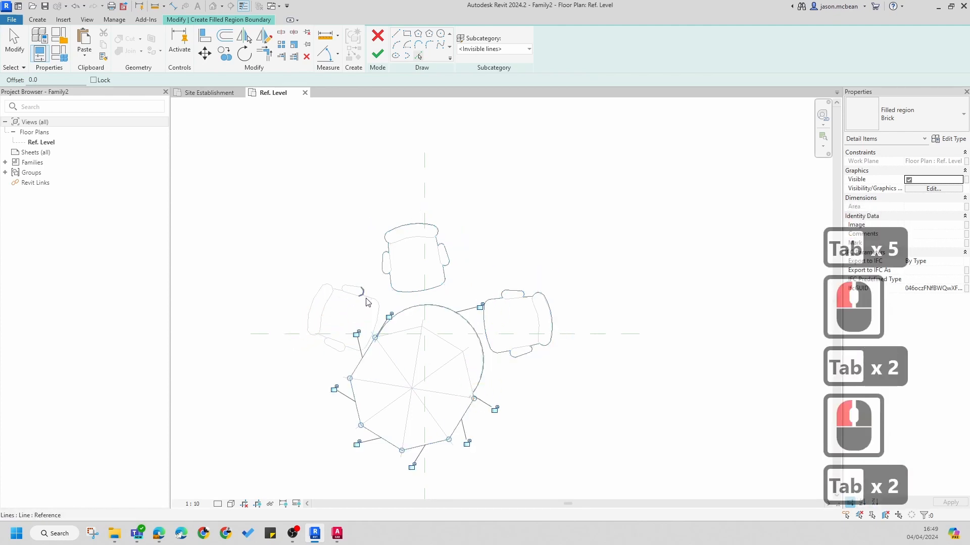
{"action": "key", "text": "Tab"}
{"action": "key", "text": "Tab"}
{"action": "key", "text": "Tab"}
{"action": "left_click", "coordinate": [365, 298]}
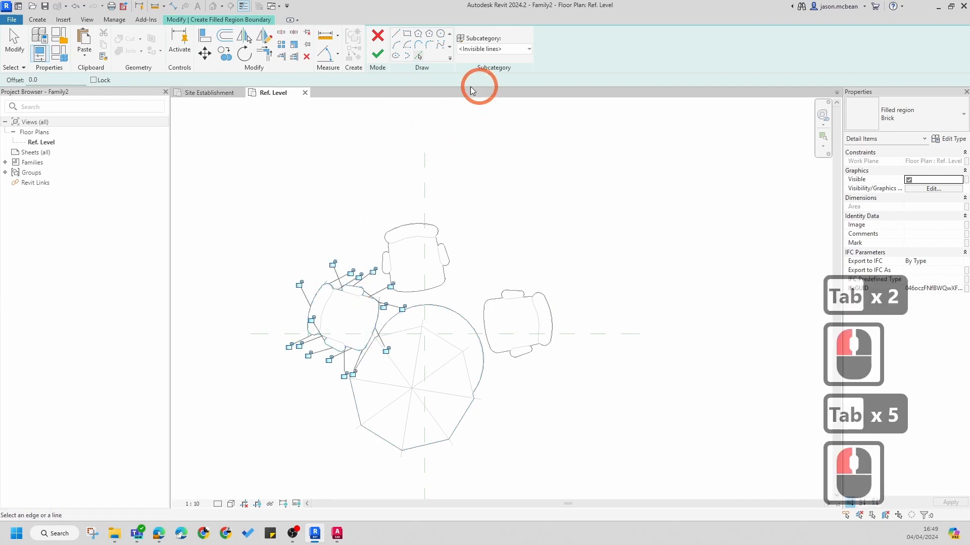
Finish the Brick filled region over the chairs, table and parasol, and delete that filled region from the family
{"action": "left_click", "coordinate": [377, 53]}
{"action": "double_click", "coordinate": [587, 331]}
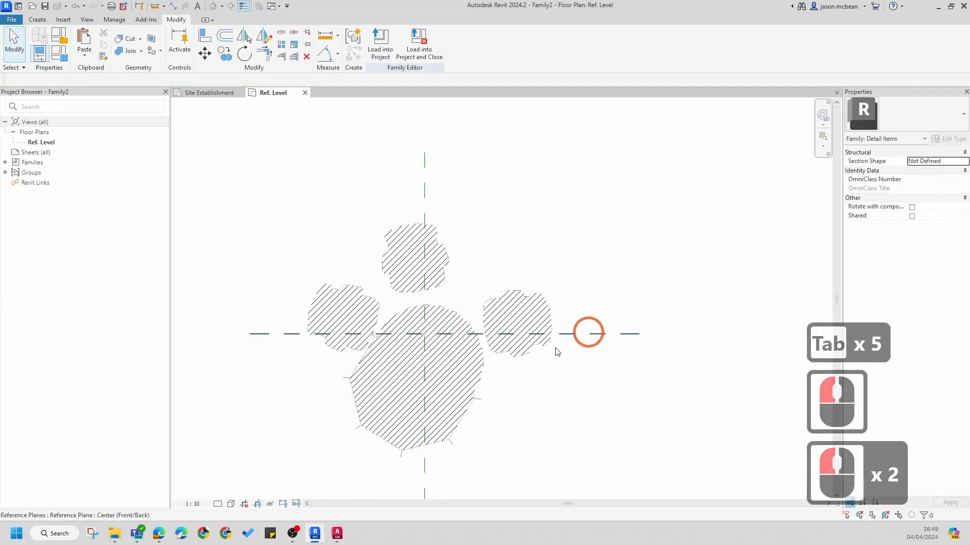
{"action": "scroll", "coordinate": [468, 363], "scroll_direction": "up", "scroll_amount": 5}
{"action": "left_click", "coordinate": [499, 333]}
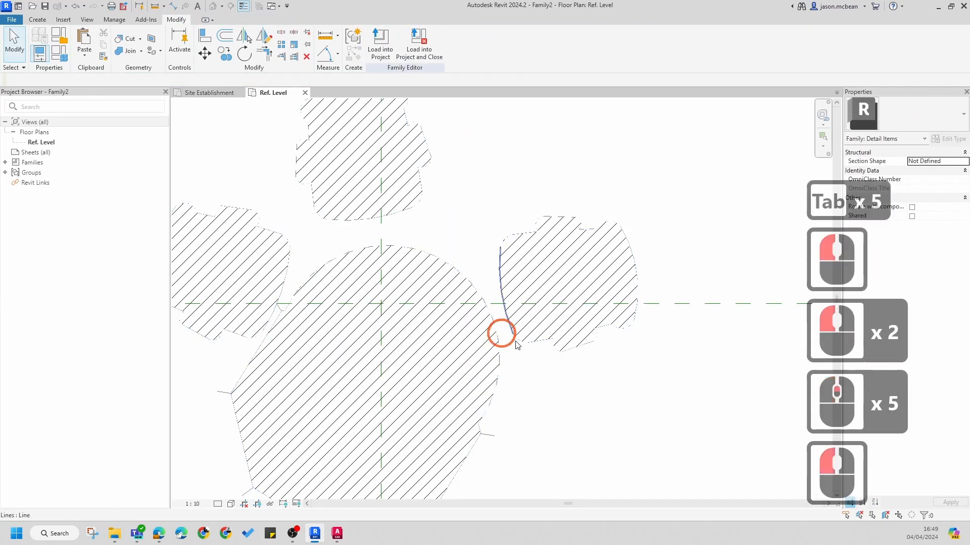
{"action": "left_click", "coordinate": [564, 313]}
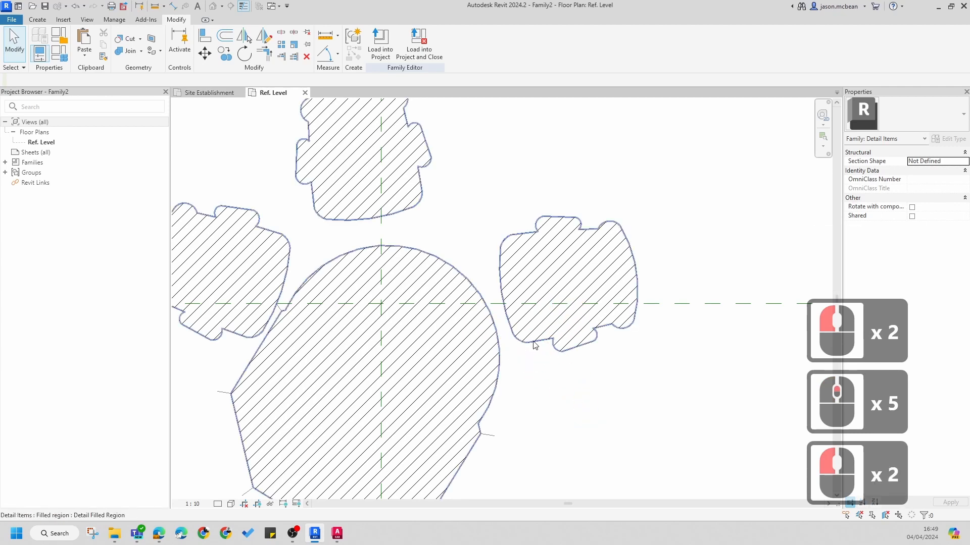
{"action": "left_click", "coordinate": [576, 328]}
{"action": "scroll", "coordinate": [576, 327], "scroll_direction": "down", "scroll_amount": 5}
{"action": "key", "text": "Delete"}
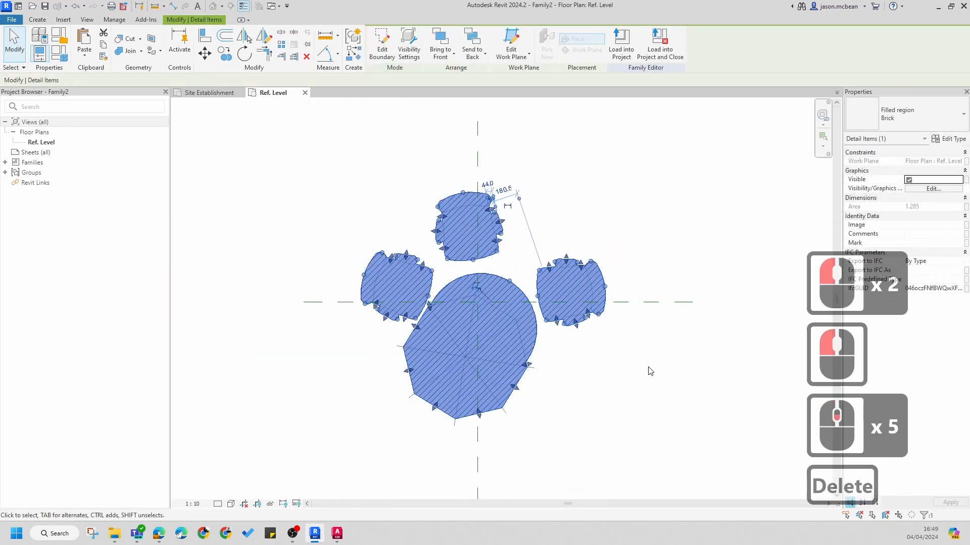
{"action": "scroll", "coordinate": [446, 292], "scroll_direction": "up", "scroll_amount": 5}
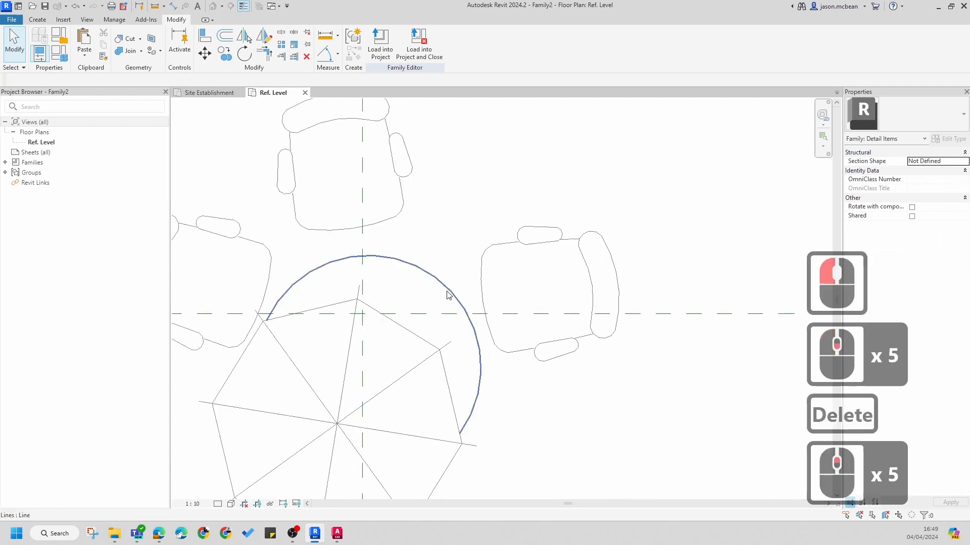
{"action": "scroll", "coordinate": [411, 279], "scroll_direction": "down", "scroll_amount": 7}
{"action": "middle_click_drag", "start_coordinate": [397, 305], "coordinate": [443, 301]}
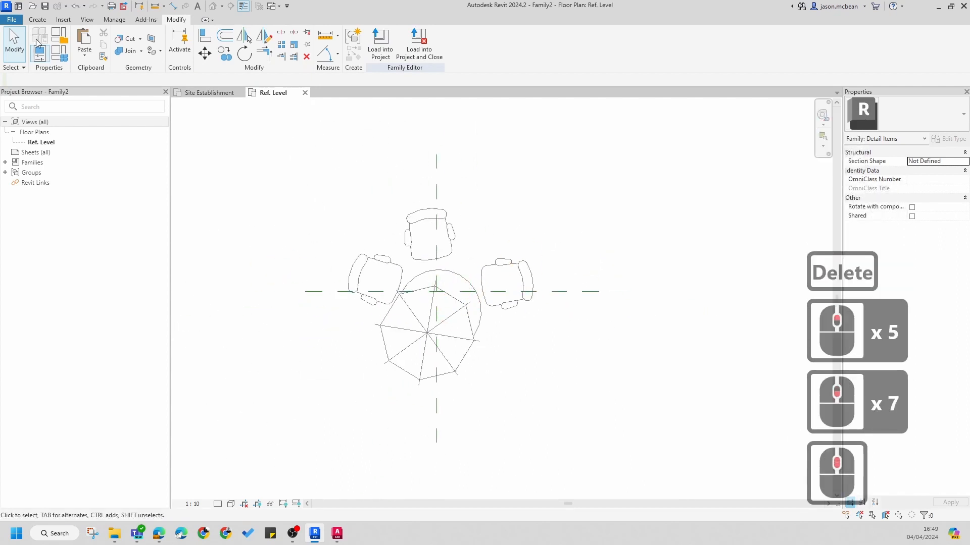
Start saving the family under a new name in the Detail Items folder within the desktop's nested Families folders
{"action": "left_click", "coordinate": [9, 20]}
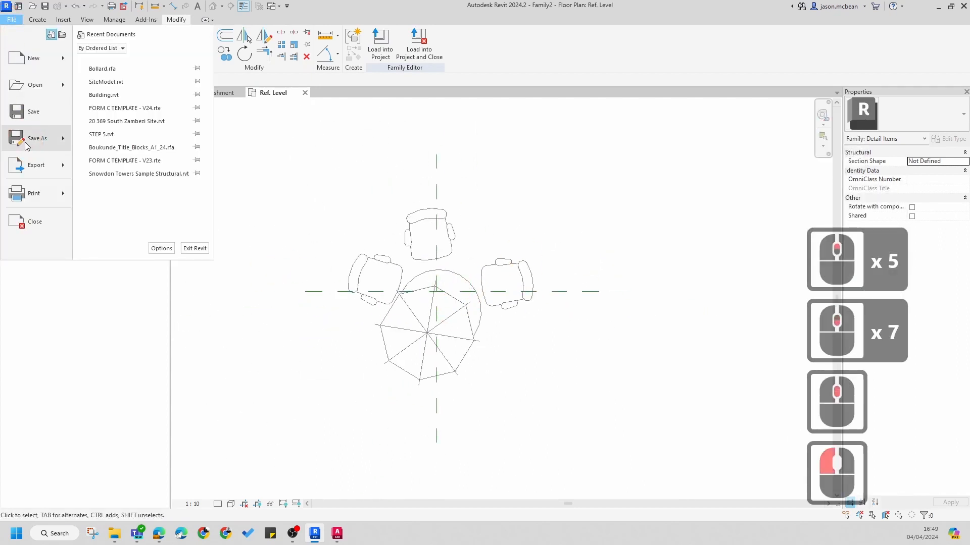
{"action": "left_click", "coordinate": [27, 146]}
{"action": "left_click", "coordinate": [97, 128]}
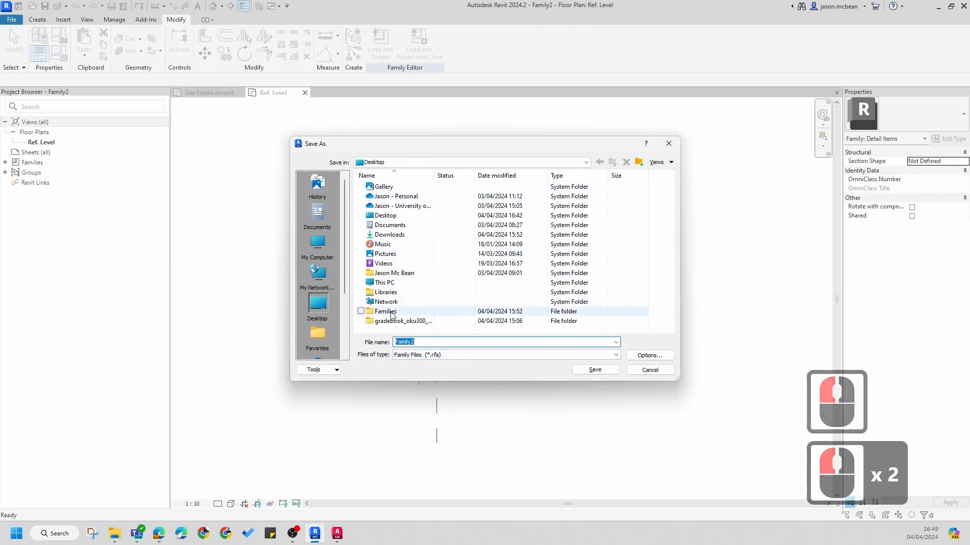
{"action": "double_click", "coordinate": [391, 312]}
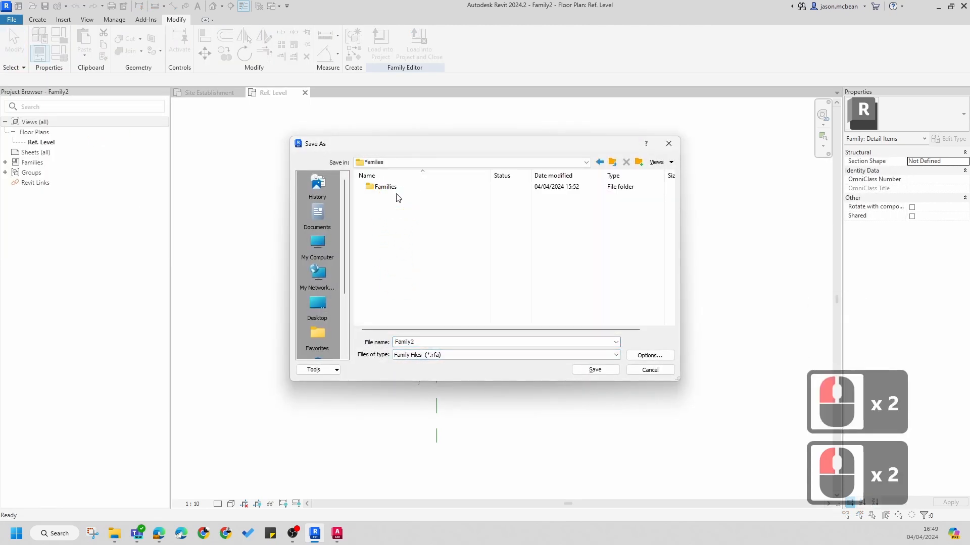
{"action": "double_click", "coordinate": [390, 186]}
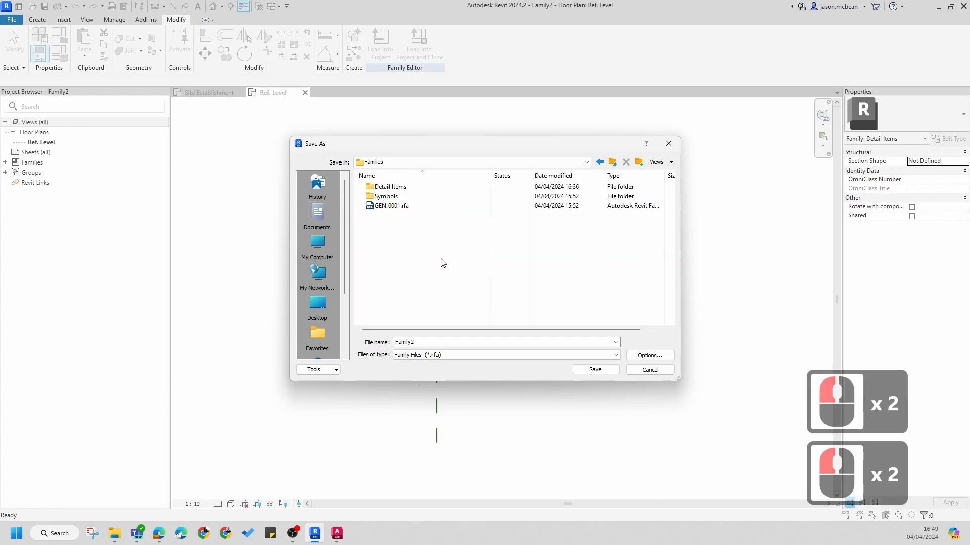
{"action": "double_click", "coordinate": [386, 186]}
Name the family file Furniture_1 and save it
{"action": "left_click", "coordinate": [423, 343]}
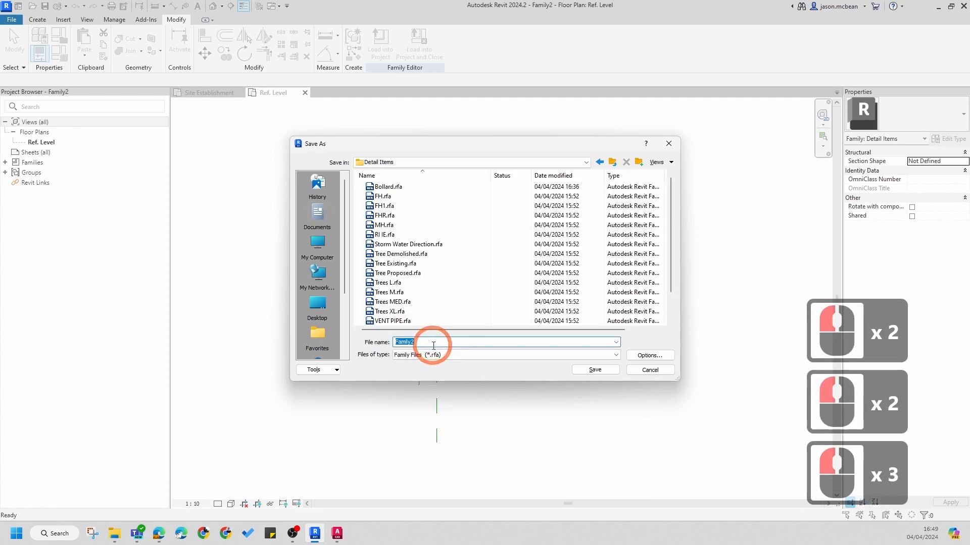
{"action": "type", "text": "Fur"}
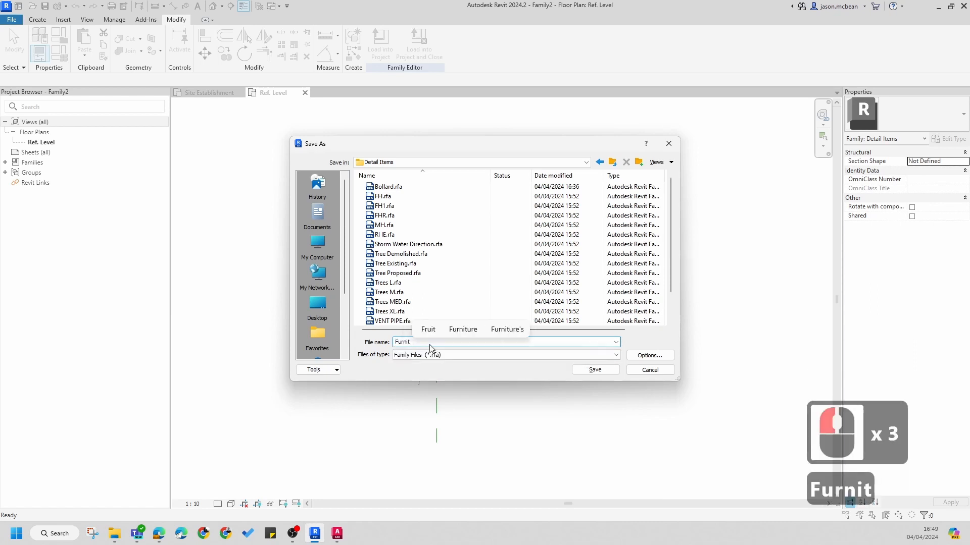
{"action": "type", "text": "nit"}
{"action": "left_click", "coordinate": [462, 328]}
{"action": "key", "text": "BackSpace"}
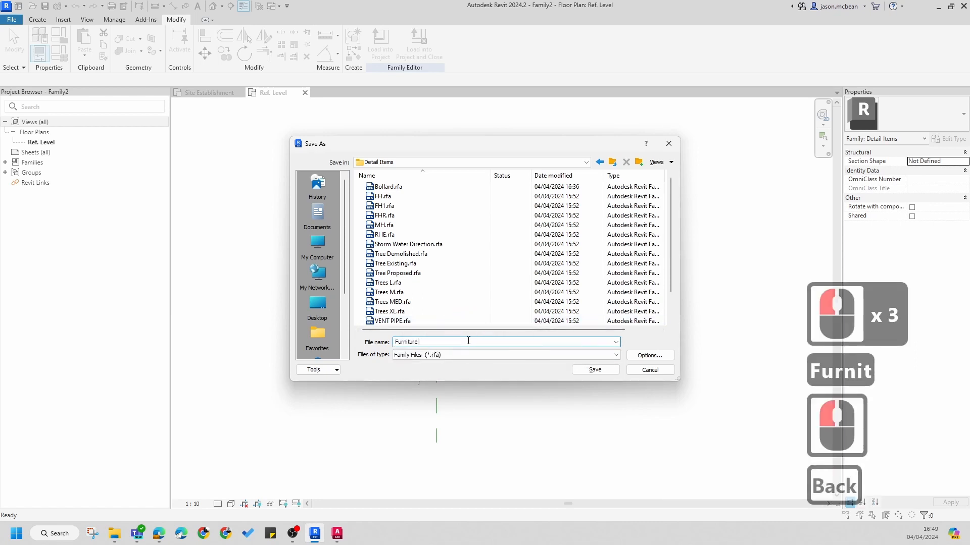
{"action": "type", "text": "_1"}
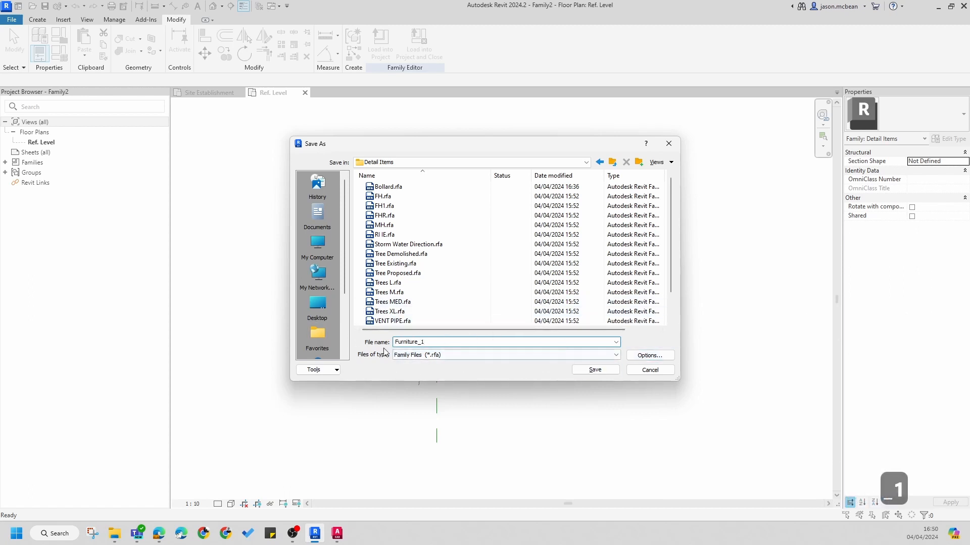
{"action": "left_click", "coordinate": [590, 371]}
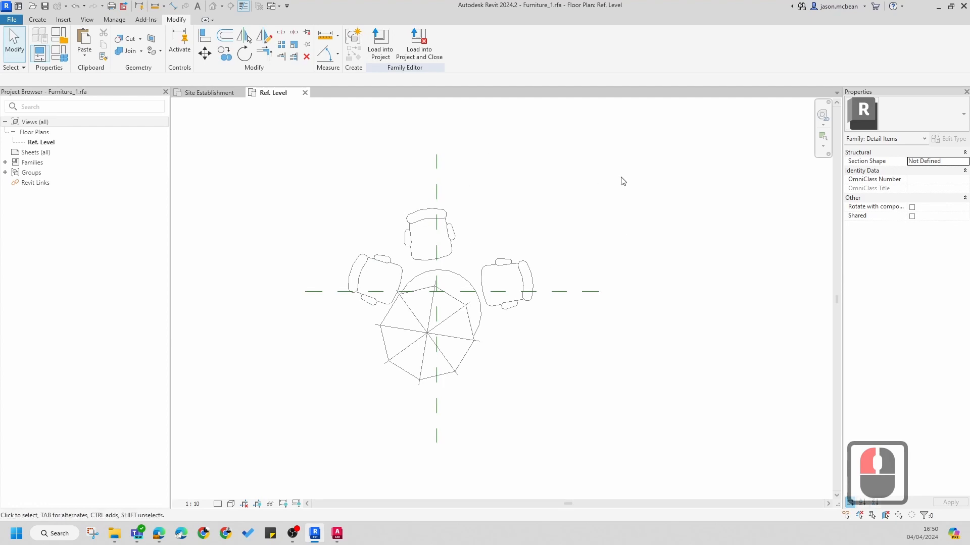
Load the Furniture_1 family into the SiteModel project and place one instance inside the large circle on the Site Establishment plan
{"action": "left_click", "coordinate": [380, 44]}
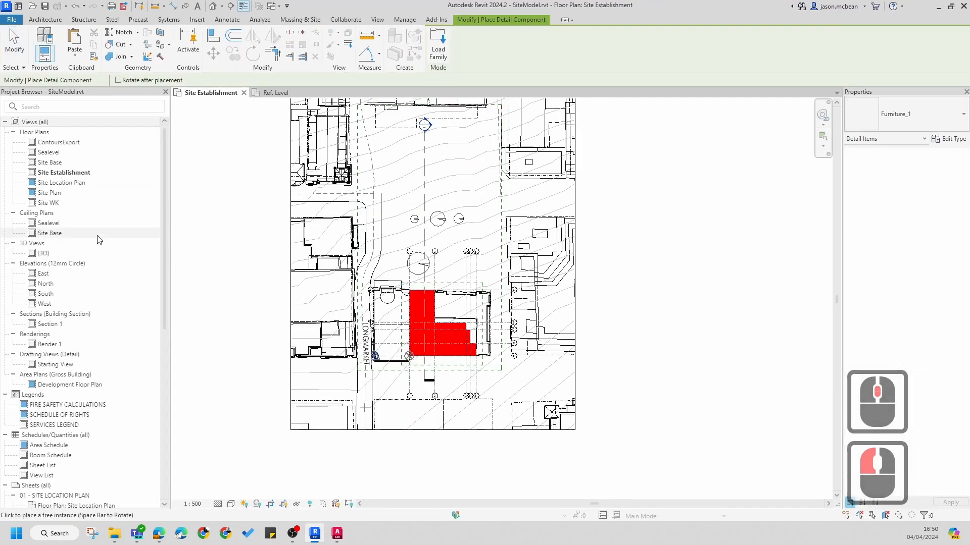
{"action": "scroll", "coordinate": [582, 235], "scroll_direction": "up", "scroll_amount": 19}
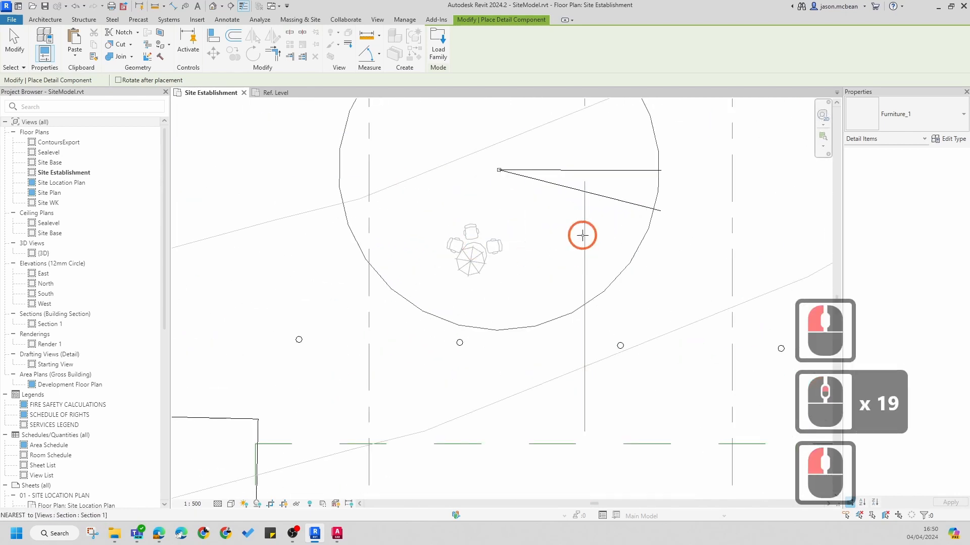
{"action": "key", "text": "Escape"}
{"action": "key", "text": "Escape"}
{"action": "key", "text": "Escape"}
Move the placed furniture set to the western side of the large circle, beside grid line 1
{"action": "scroll", "coordinate": [480, 260], "scroll_direction": "up", "scroll_amount": 4}
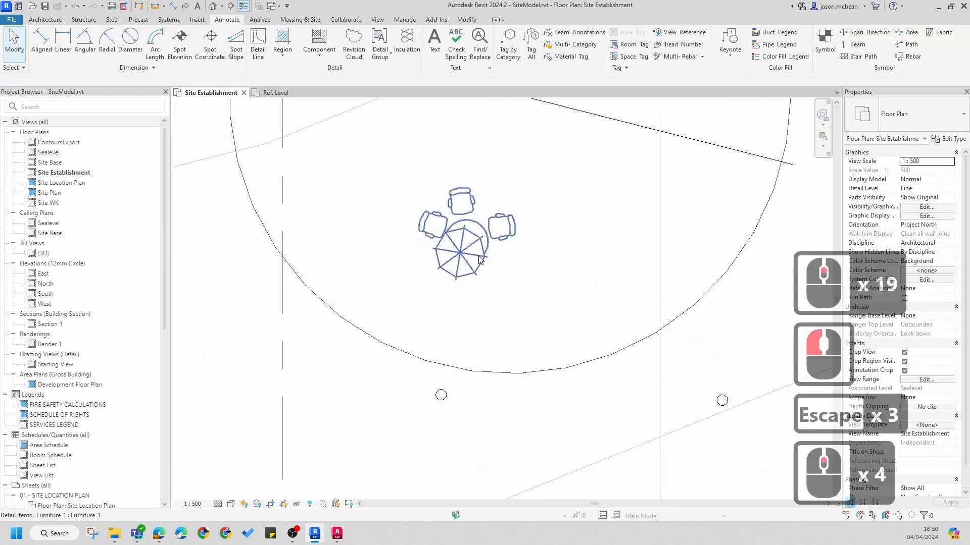
{"action": "left_click", "coordinate": [461, 242]}
{"action": "left_click_drag", "start_coordinate": [460, 243], "coordinate": [322, 131]}
{"action": "key", "text": "Escape"}
{"action": "middle_click_drag", "start_coordinate": [411, 179], "coordinate": [497, 282]}
{"action": "scroll", "coordinate": [553, 281], "scroll_direction": "up", "scroll_amount": 8}
{"action": "scroll", "coordinate": [525, 288], "scroll_direction": "down", "scroll_amount": 6}
{"action": "key", "text": "Escape"}
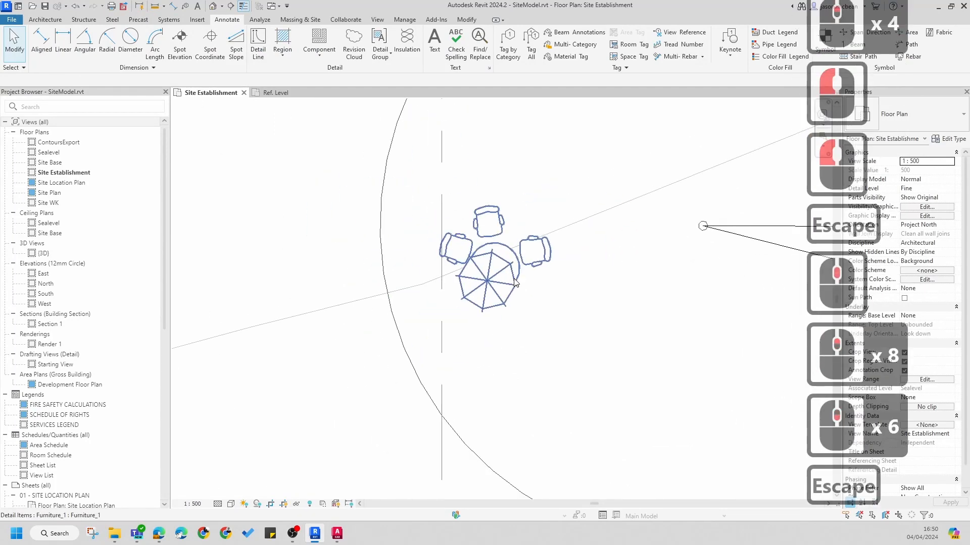
{"action": "left_click", "coordinate": [514, 277]}
{"action": "key", "text": "Escape"}
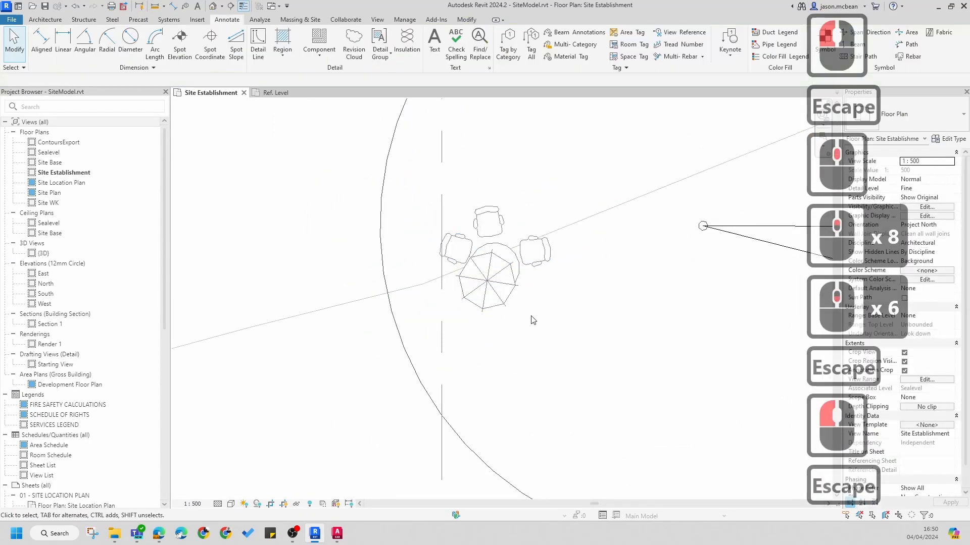
Copy the furniture set three times inside the large circle, one set to the southeast and two above the original
{"action": "left_click", "coordinate": [511, 284]}
{"action": "scroll", "coordinate": [525, 288], "scroll_direction": "down", "scroll_amount": 5}
{"action": "middle_click_drag", "start_coordinate": [590, 314], "coordinate": [408, 327]}
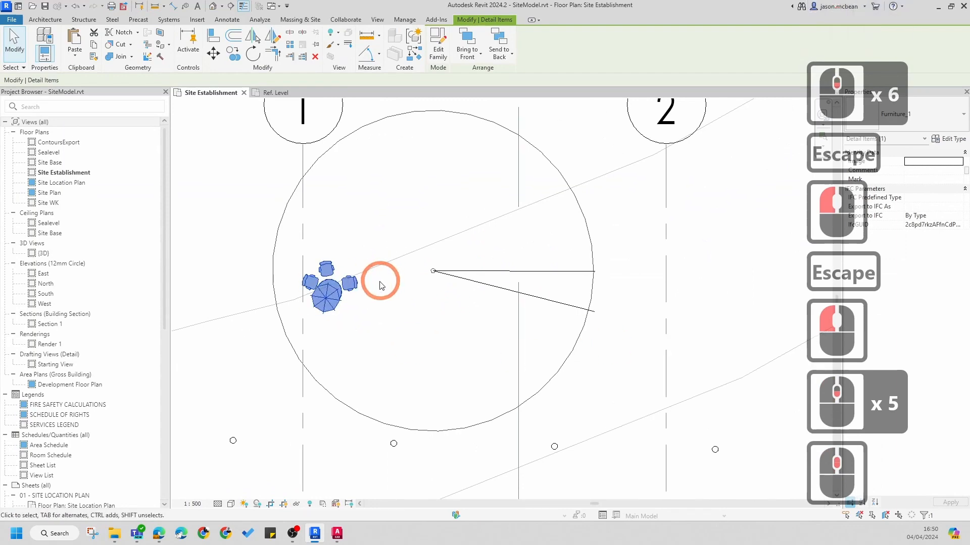
{"action": "scroll", "coordinate": [293, 262], "scroll_direction": "up", "scroll_amount": 3}
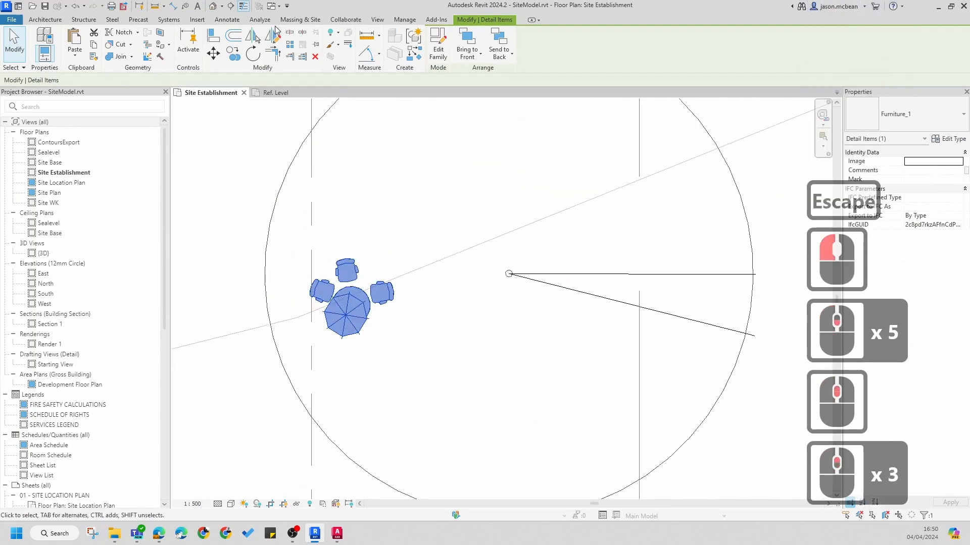
{"action": "left_click", "coordinate": [232, 53]}
{"action": "left_click", "coordinate": [353, 318]}
{"action": "left_click", "coordinate": [461, 353]}
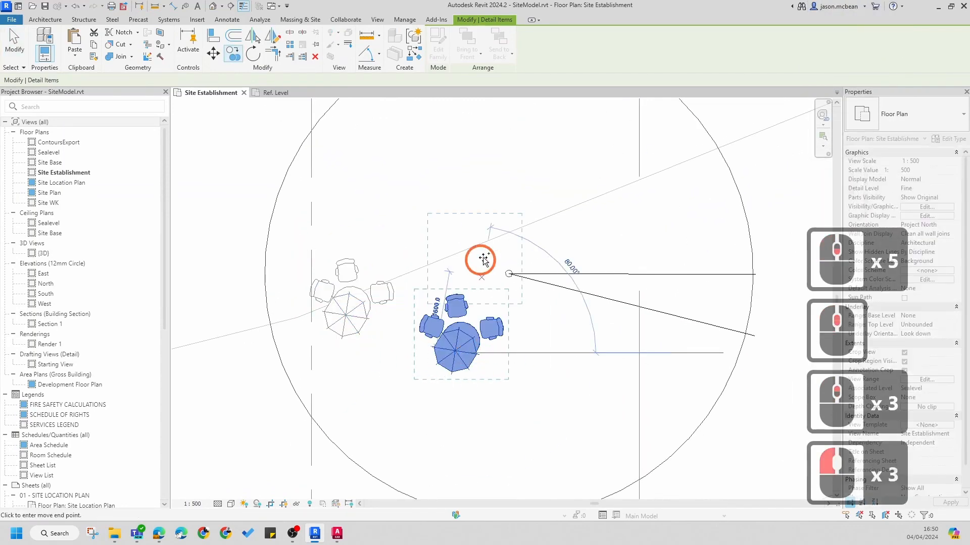
{"action": "left_click", "coordinate": [490, 211]}
{"action": "left_click", "coordinate": [391, 174]}
{"action": "key", "text": "Escape"}
{"action": "key", "text": "Escape"}
Examine the furniture layout in the large circle in relation to the surrounding grids, bollards and building on the site plan
{"action": "middle_click_drag", "start_coordinate": [536, 377], "coordinate": [553, 307]}
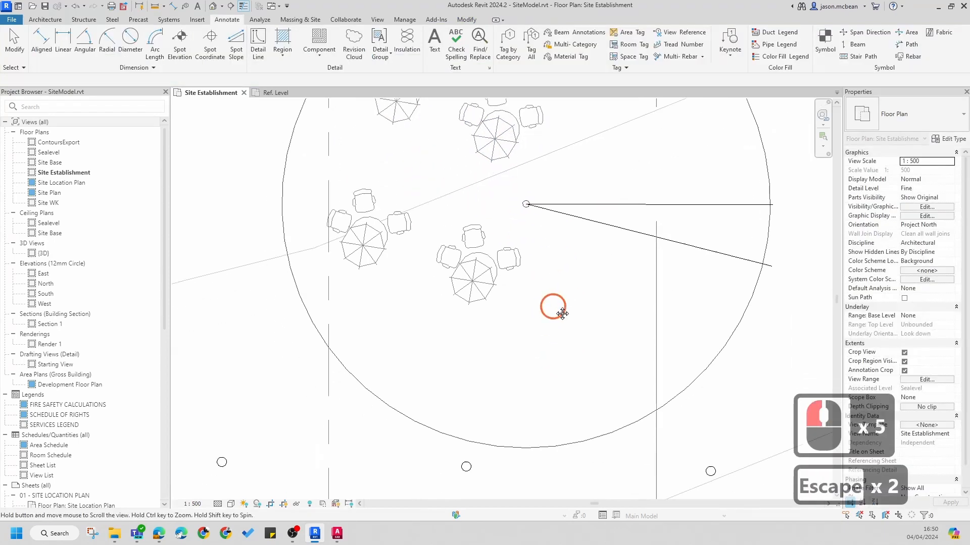
{"action": "scroll", "coordinate": [547, 306], "scroll_direction": "up", "scroll_amount": 1}
{"action": "scroll", "coordinate": [547, 306], "scroll_direction": "down", "scroll_amount": 6}
{"action": "key", "text": "Escape"}
{"action": "middle_click_drag", "start_coordinate": [431, 296], "coordinate": [437, 253]}
{"action": "scroll", "coordinate": [573, 293], "scroll_direction": "down", "scroll_amount": 5}
{"action": "middle_click_drag", "start_coordinate": [716, 454], "coordinate": [649, 437]}
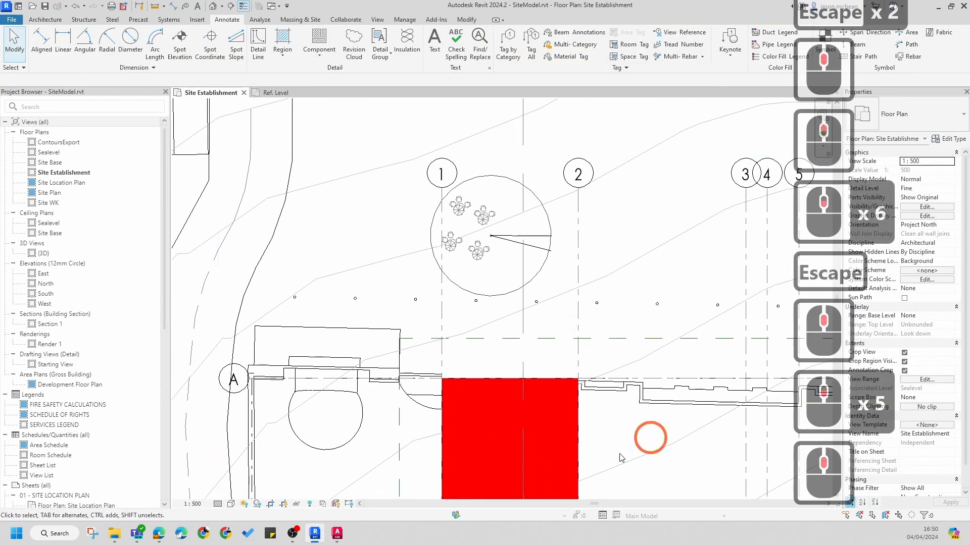
{"action": "scroll", "coordinate": [522, 333], "scroll_direction": "up", "scroll_amount": 3}
{"action": "scroll", "coordinate": [319, 286], "scroll_direction": "down", "scroll_amount": 4}
Move the two lower furniture sets down to the bottom part of the large circle, side by side
{"action": "scroll", "coordinate": [396, 277], "scroll_direction": "up", "scroll_amount": 6}
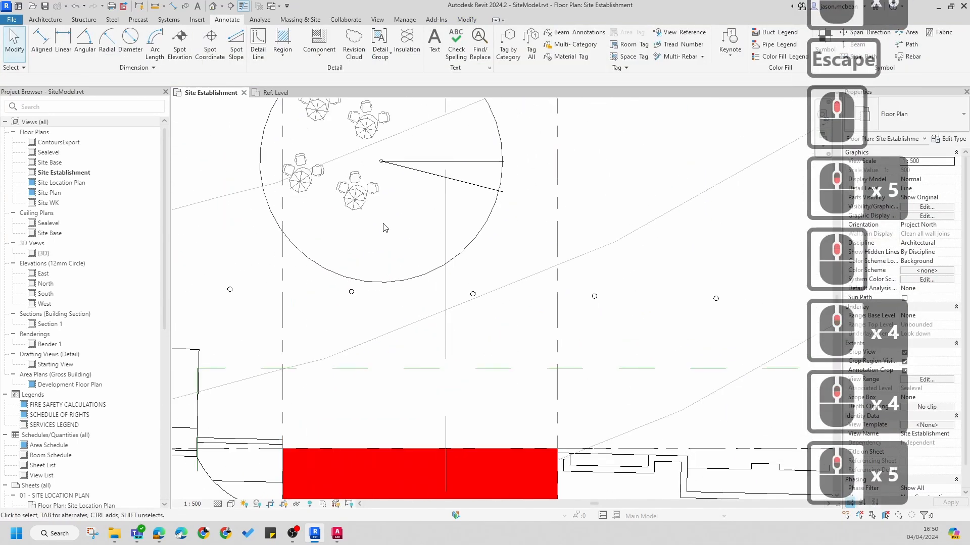
{"action": "key", "text": "Escape"}
{"action": "left_click_drag", "start_coordinate": [449, 323], "coordinate": [493, 393]}
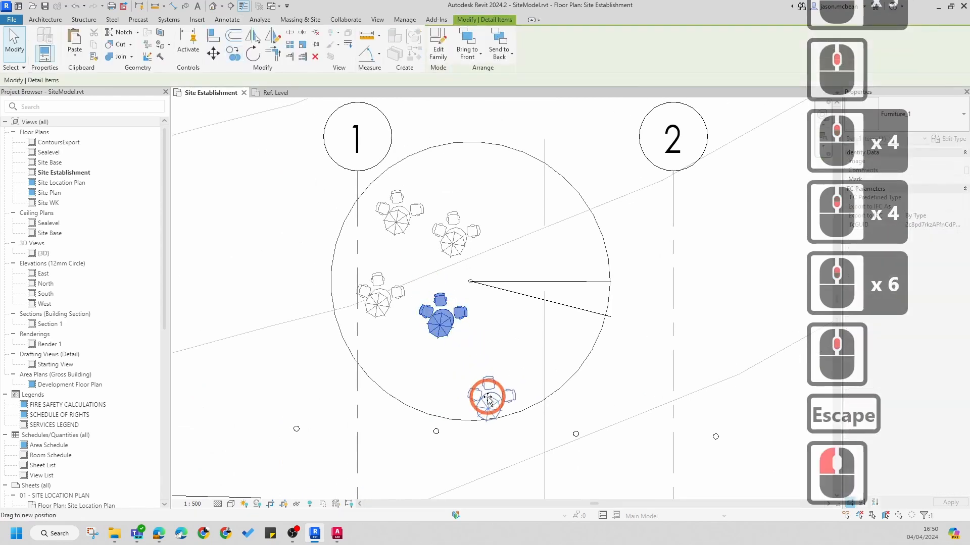
{"action": "left_click", "coordinate": [396, 303]}
{"action": "left_click", "coordinate": [380, 296]}
{"action": "key", "text": "Escape"}
{"action": "left_click_drag", "start_coordinate": [380, 297], "coordinate": [407, 389]}
{"action": "left_click", "coordinate": [435, 303]}
{"action": "key", "text": "Escape"}
{"action": "middle_click_drag", "start_coordinate": [487, 335], "coordinate": [466, 357]}
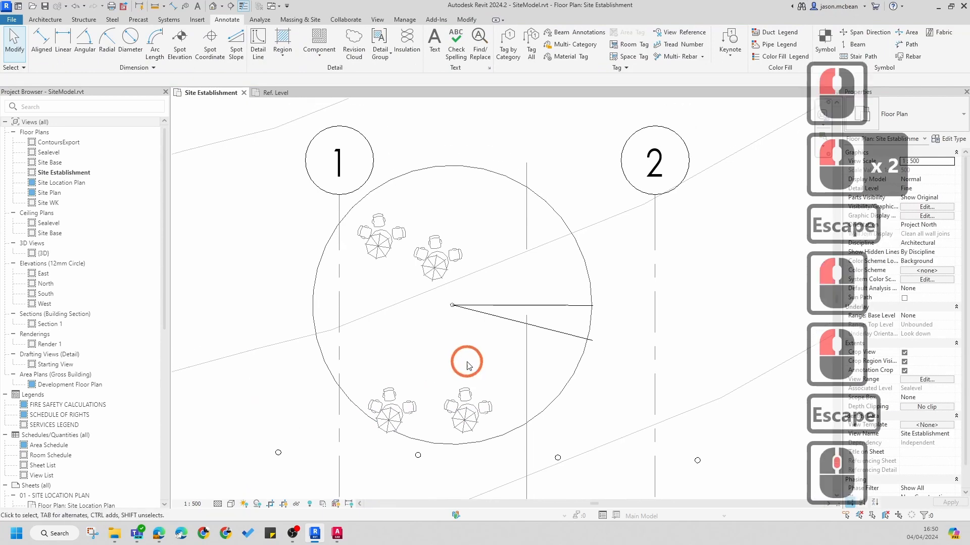
Start a Proposed filled region and sketch a rectangular boundary about 12100 by 8700 around the four furniture sets
{"action": "scroll", "coordinate": [494, 346], "scroll_direction": "up", "scroll_amount": 4}
{"action": "middle_click_drag", "start_coordinate": [373, 327], "coordinate": [380, 310]}
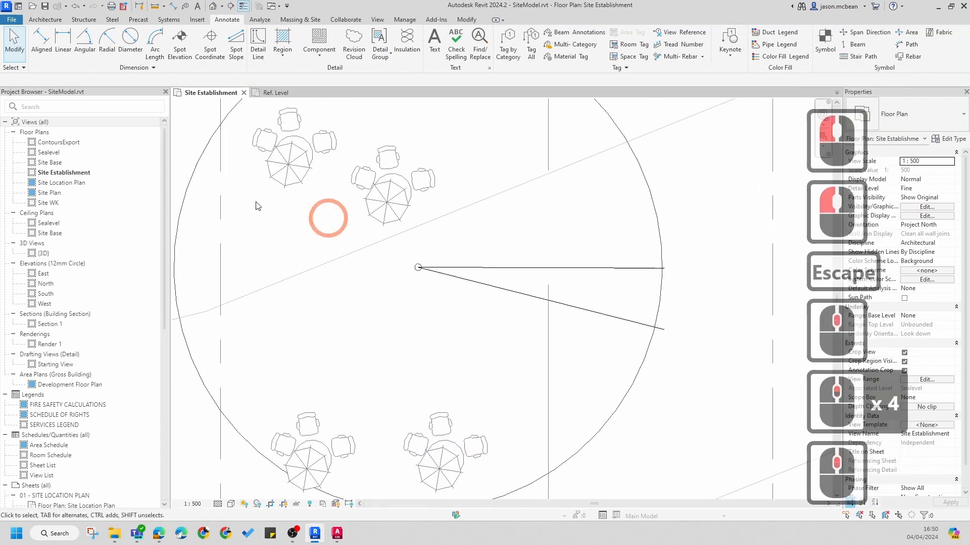
{"action": "middle_click_drag", "start_coordinate": [309, 261], "coordinate": [480, 226]}
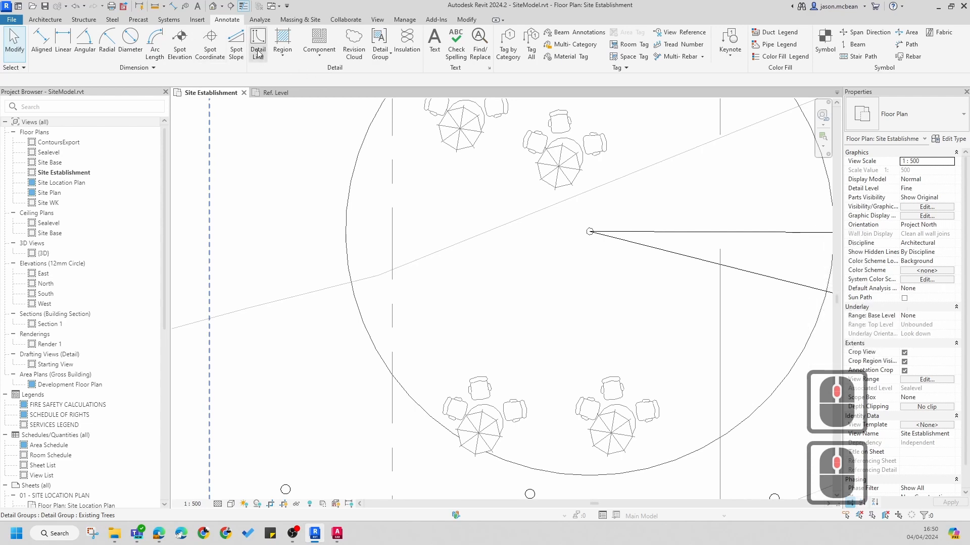
{"action": "left_click", "coordinate": [281, 53]}
{"action": "left_click", "coordinate": [282, 72]}
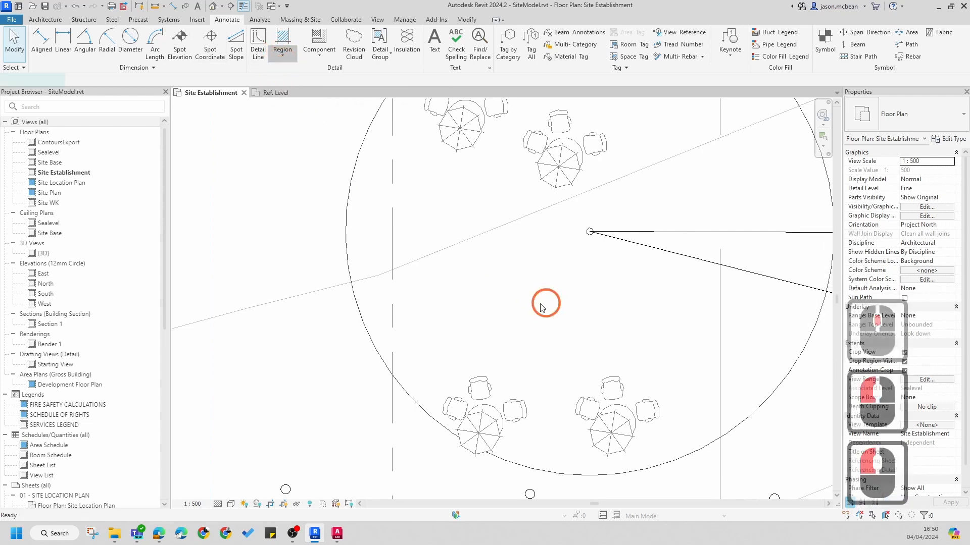
{"action": "scroll", "coordinate": [486, 237], "scroll_direction": "down", "scroll_amount": 4}
{"action": "left_click", "coordinate": [469, 35]}
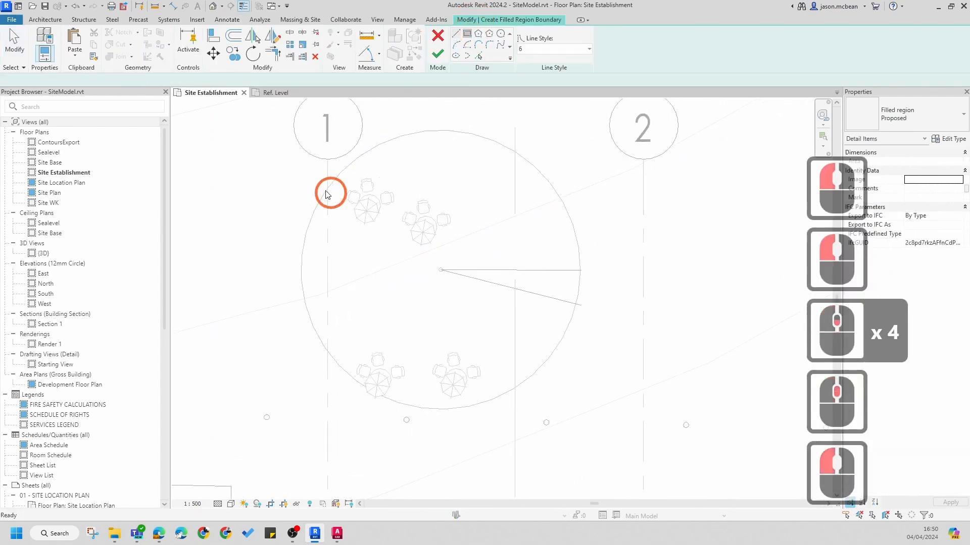
{"action": "left_click", "coordinate": [270, 176]}
{"action": "left_click", "coordinate": [605, 415]}
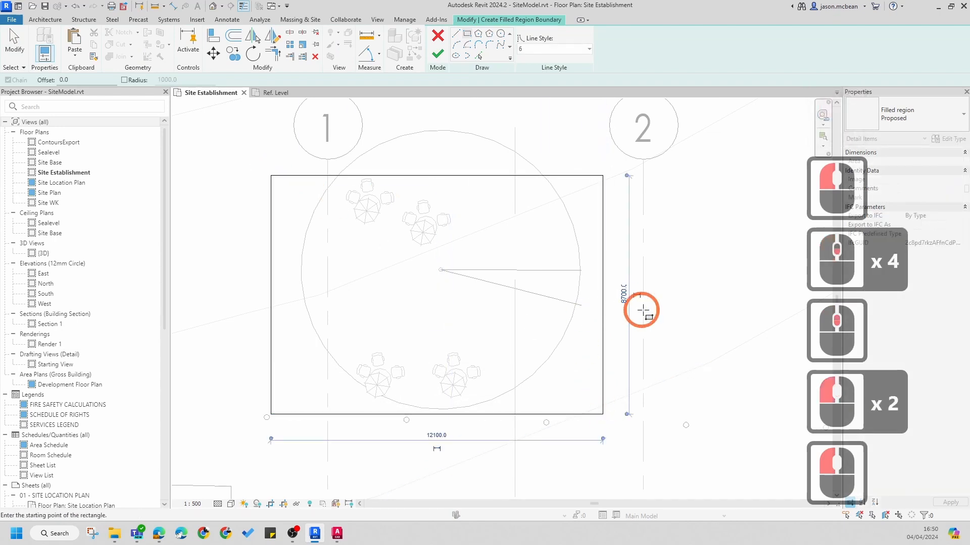
Set the line style of all four rectangular boundary lines to 2, undoing the accidental shift of the northeast corner
{"action": "key", "text": "Escape"}
{"action": "key", "text": "Escape"}
{"action": "key", "text": "Escape"}
{"action": "key", "text": "Tab"}
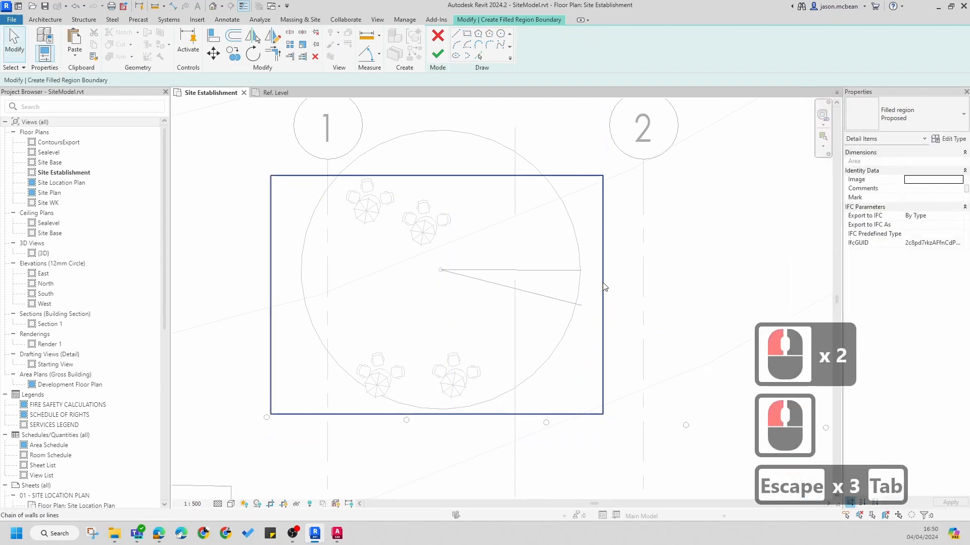
{"action": "left_click", "coordinate": [602, 283]}
{"action": "left_click", "coordinate": [546, 49]}
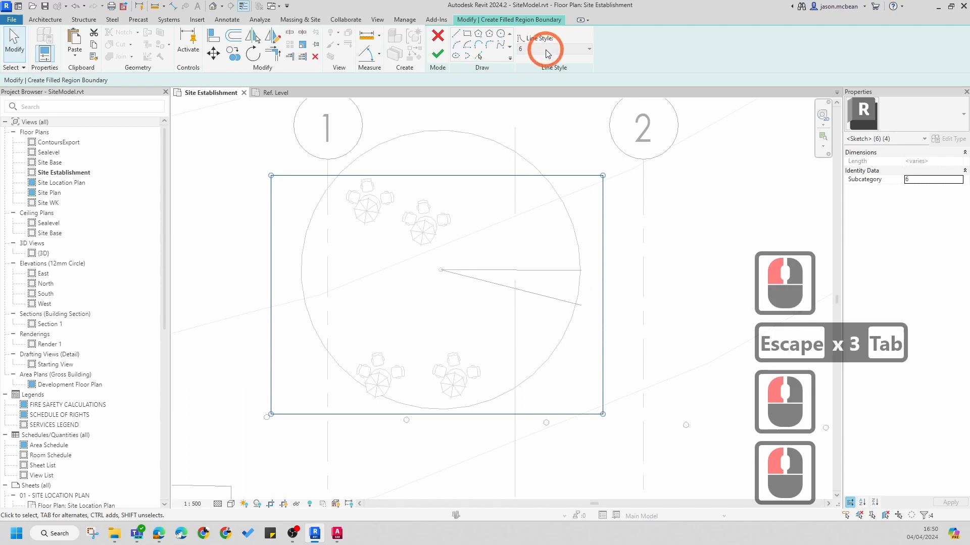
{"action": "scroll", "coordinate": [546, 197], "scroll_direction": "down", "scroll_amount": 14}
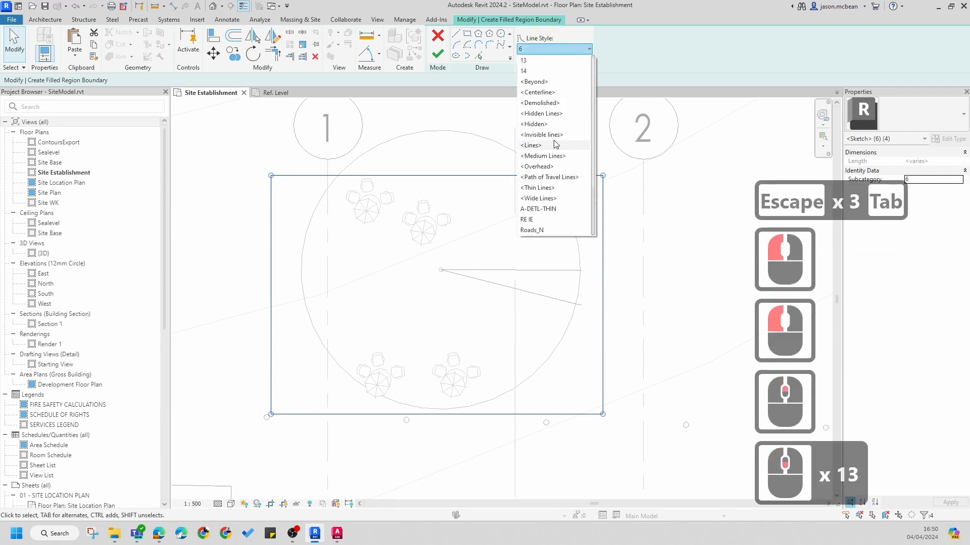
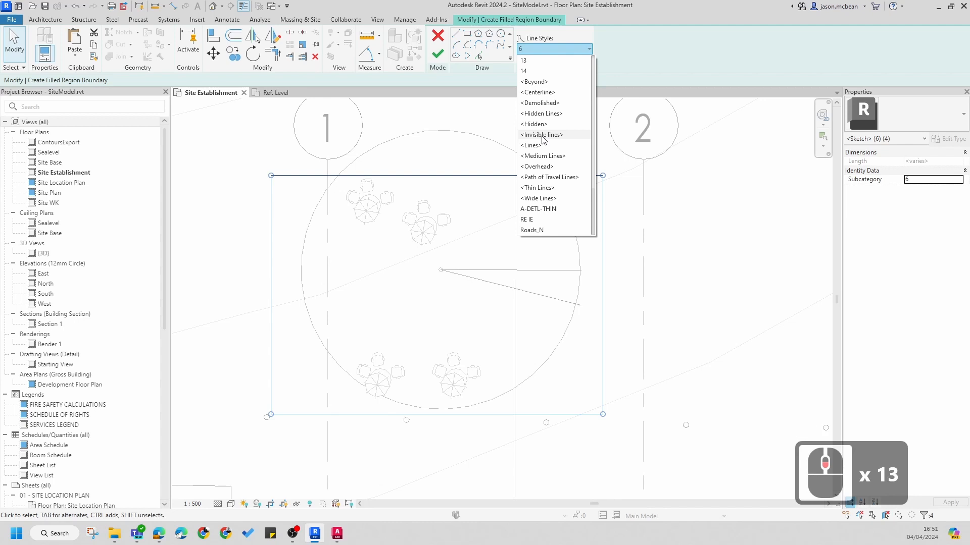
{"action": "scroll", "coordinate": [545, 133], "scroll_direction": "up", "scroll_amount": 15}
{"action": "scroll", "coordinate": [548, 128], "scroll_direction": "up", "scroll_amount": 7}
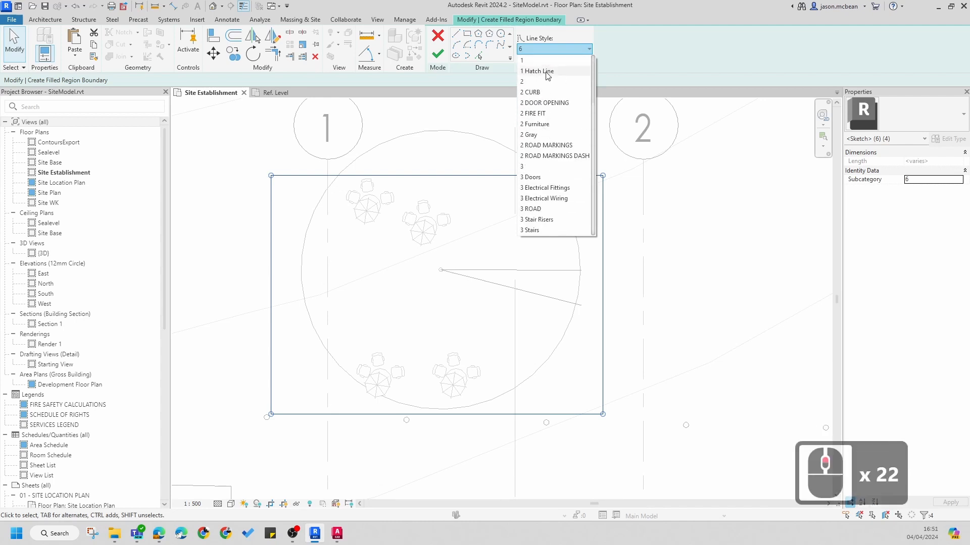
{"action": "left_click", "coordinate": [532, 82]}
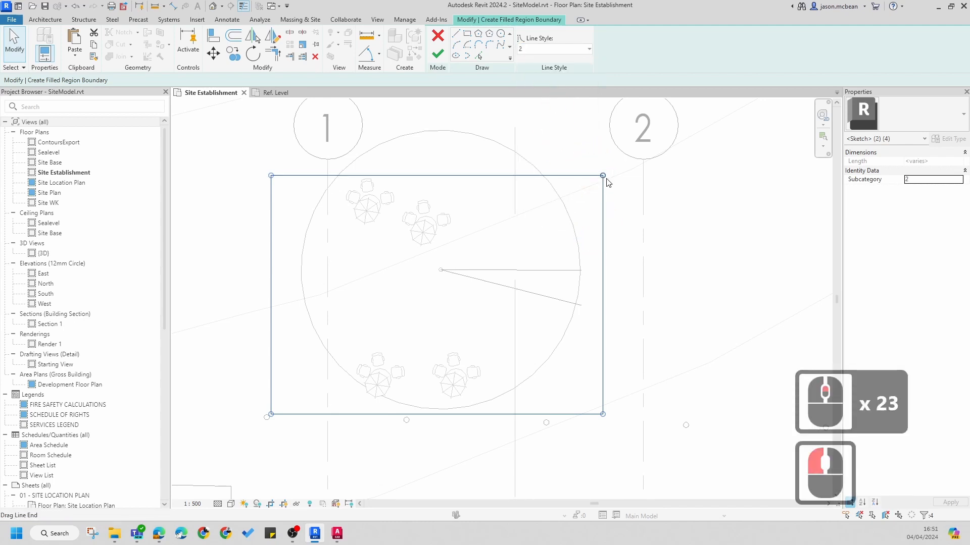
{"action": "left_click", "coordinate": [586, 170]}
{"action": "key", "text": "ctrl+z"}
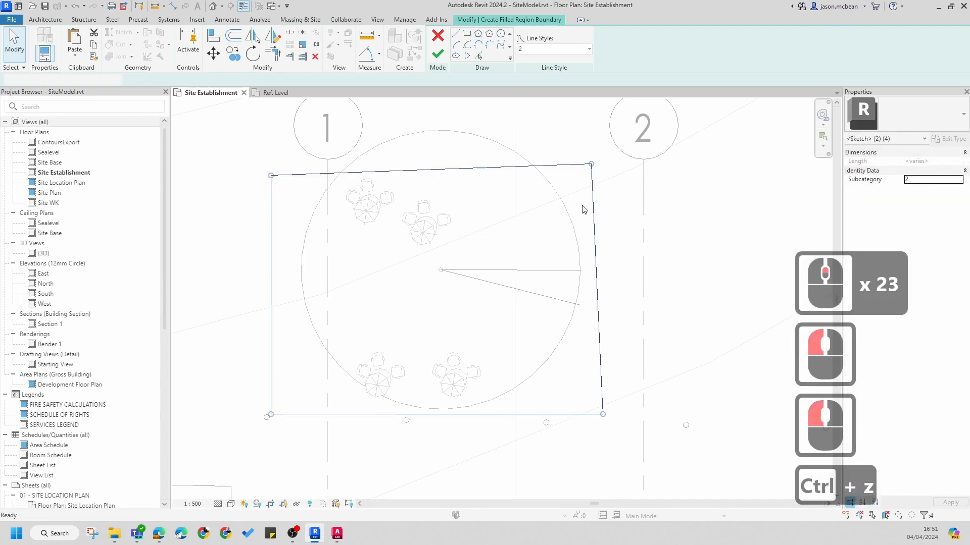
Change the filled region type to Paving and finish the boundary sketch
{"action": "left_click", "coordinate": [889, 114]}
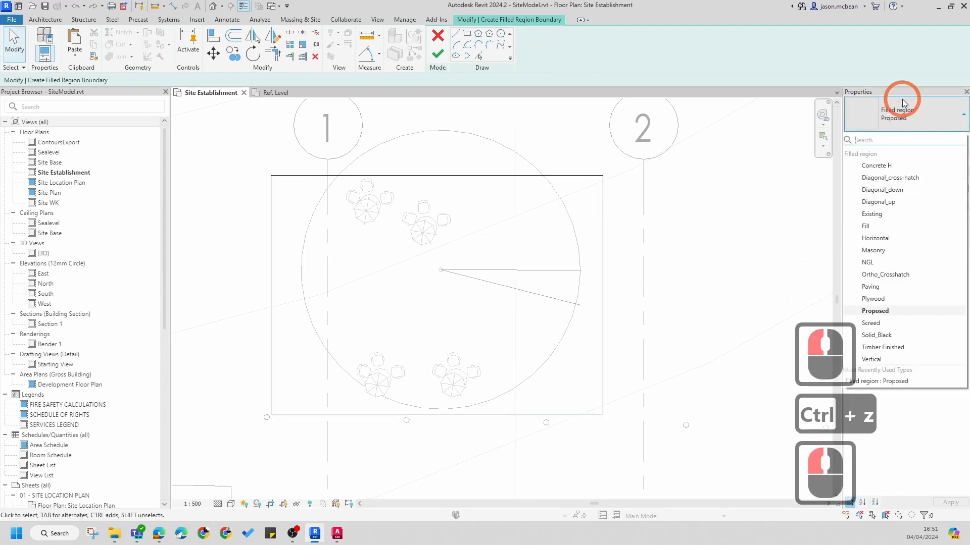
{"action": "scroll", "coordinate": [920, 204], "scroll_direction": "down", "scroll_amount": 2}
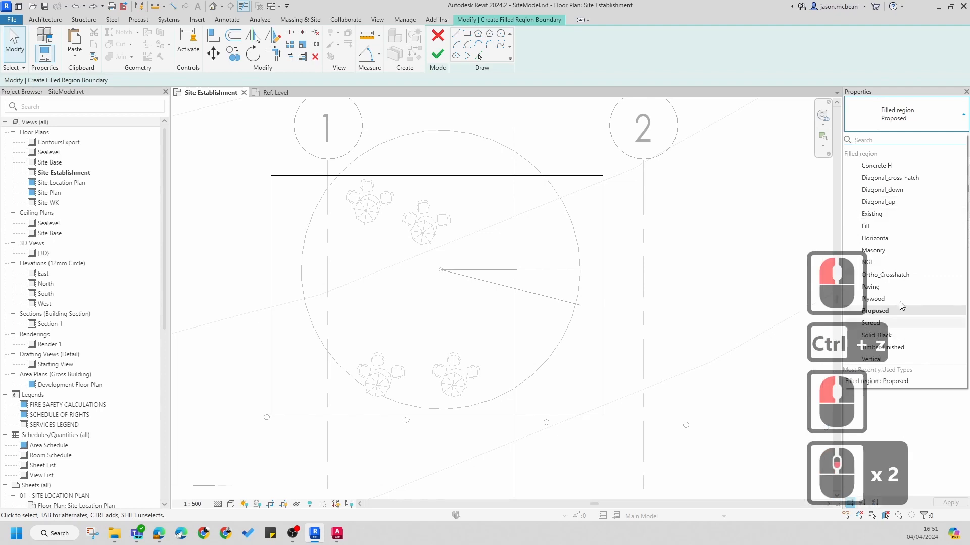
{"action": "left_click", "coordinate": [904, 286]}
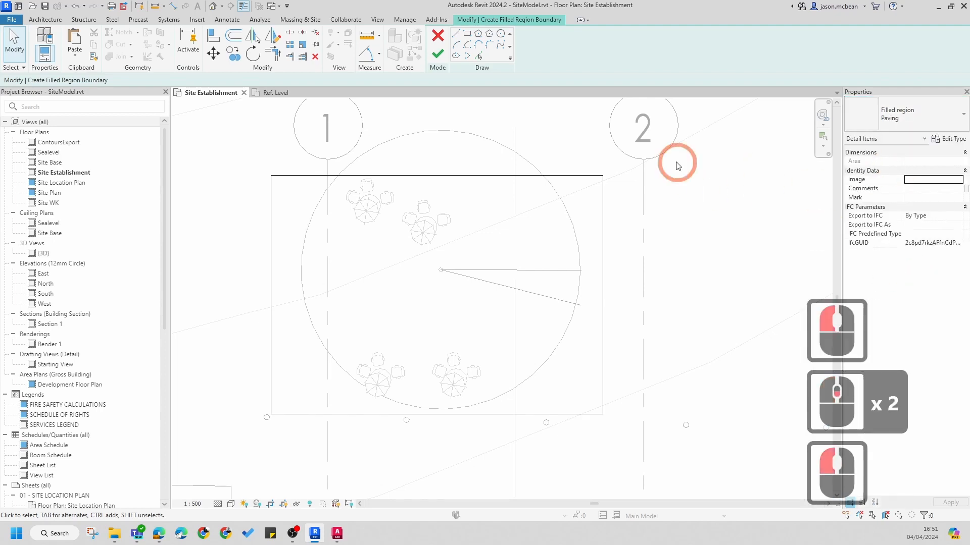
{"action": "left_click", "coordinate": [438, 53]}
{"action": "left_click", "coordinate": [667, 201]}
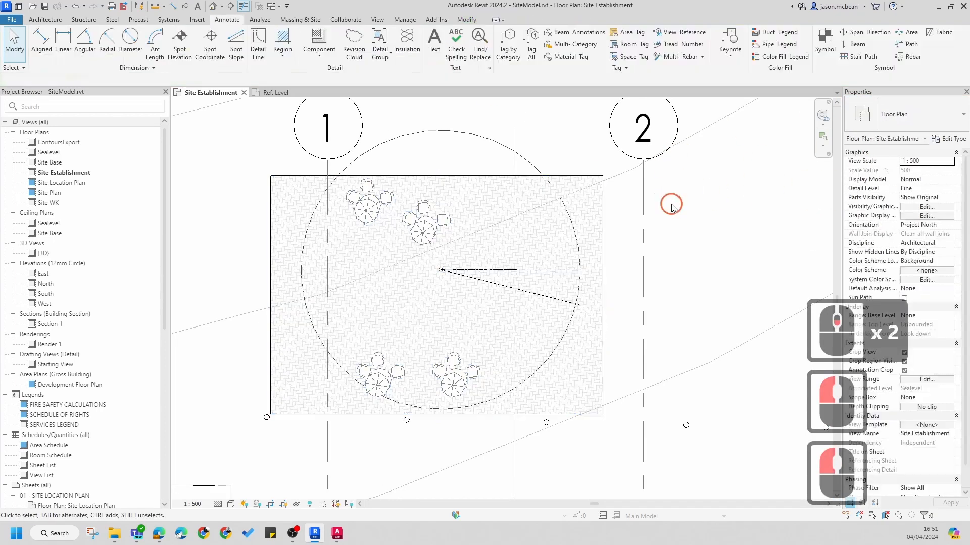
Pull the east edge of the paving region inward until it lies just east of the two right-hand furniture sets
{"action": "left_click", "coordinate": [427, 261]}
{"action": "key", "text": "Escape"}
{"action": "scroll", "coordinate": [427, 262], "scroll_direction": "up", "scroll_amount": 10}
{"action": "scroll", "coordinate": [555, 354], "scroll_direction": "down", "scroll_amount": 7}
{"action": "key", "text": "Escape"}
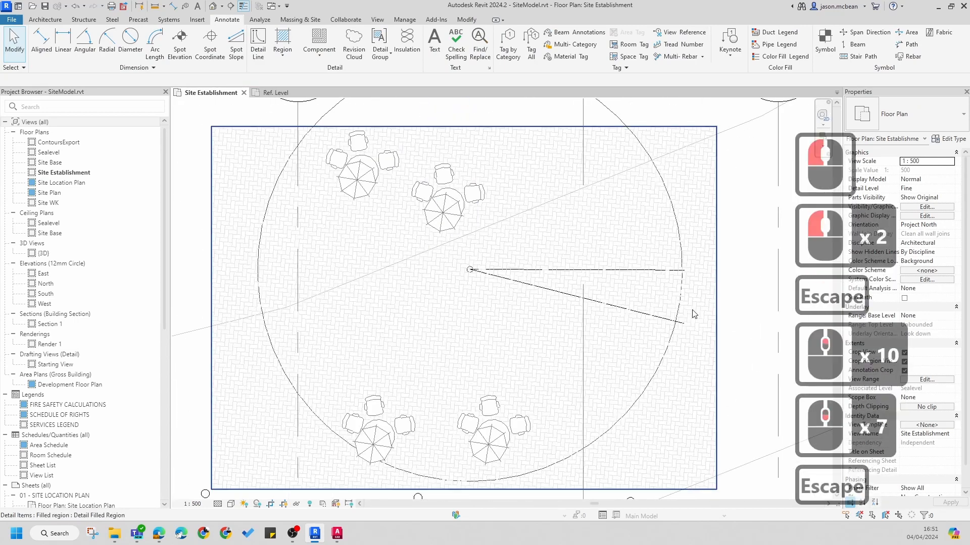
{"action": "left_click", "coordinate": [716, 426]}
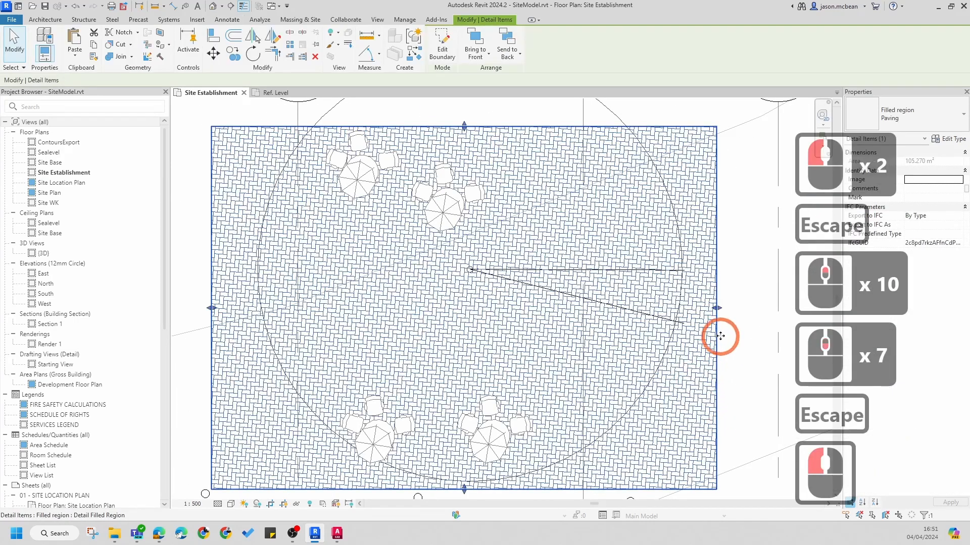
{"action": "left_click_drag", "start_coordinate": [719, 312], "coordinate": [577, 320]}
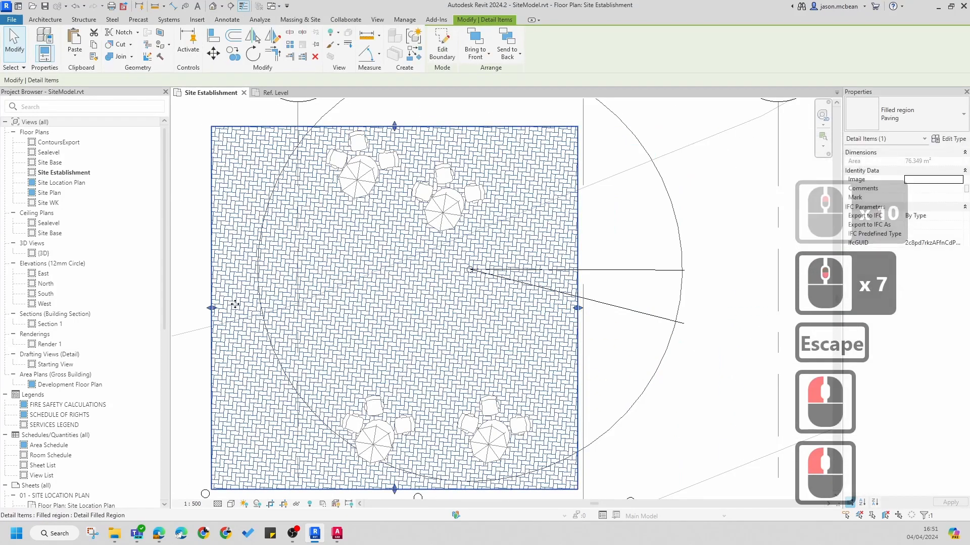
Pull the west edge of the paving region in near the circle's edge and extend its east edge slightly outward
{"action": "left_click", "coordinate": [199, 312]}
{"action": "key", "text": "Escape"}
{"action": "left_click", "coordinate": [206, 313]}
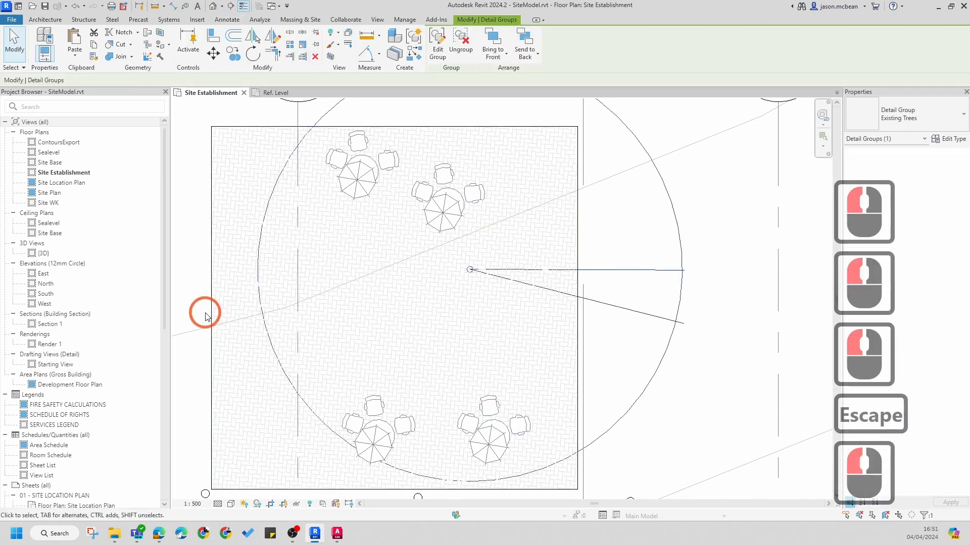
{"action": "left_click", "coordinate": [208, 315]}
{"action": "scroll", "coordinate": [556, 202], "scroll_direction": "down", "scroll_amount": 2}
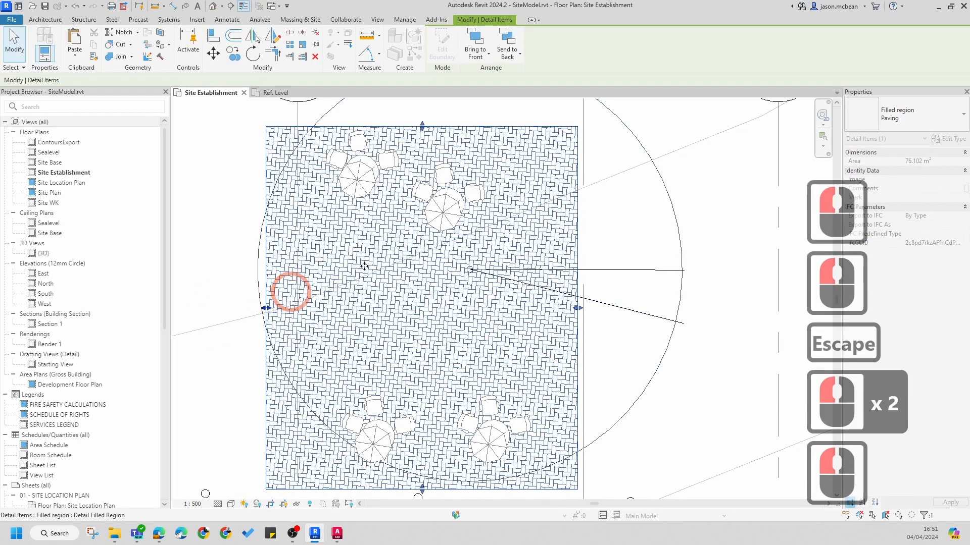
{"action": "left_click", "coordinate": [600, 359]}
{"action": "key", "text": "Escape"}
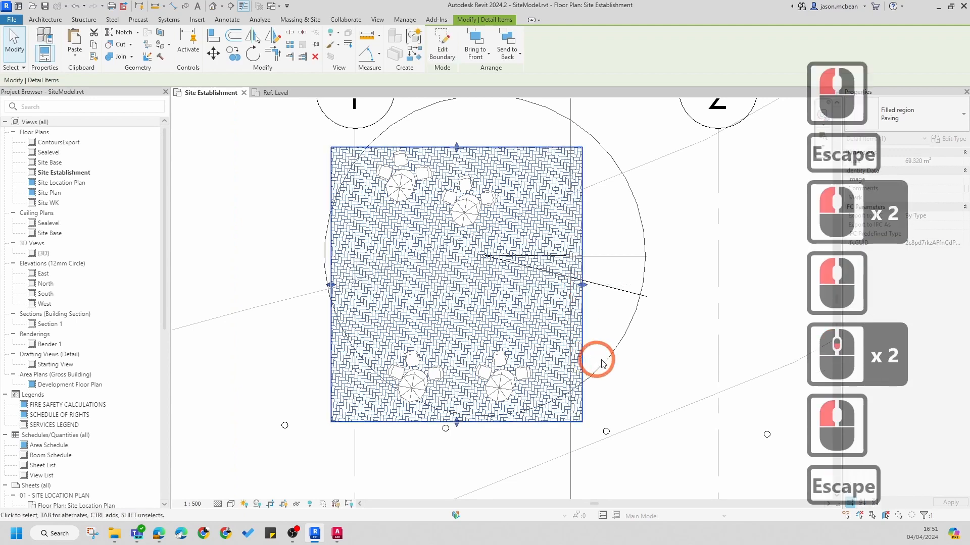
Examine the paving pattern around the furniture sets and the region's extent within the large circle
{"action": "scroll", "coordinate": [600, 359], "scroll_direction": "down", "scroll_amount": 3}
{"action": "key", "text": "Escape"}
{"action": "scroll", "coordinate": [545, 332], "scroll_direction": "up", "scroll_amount": 14}
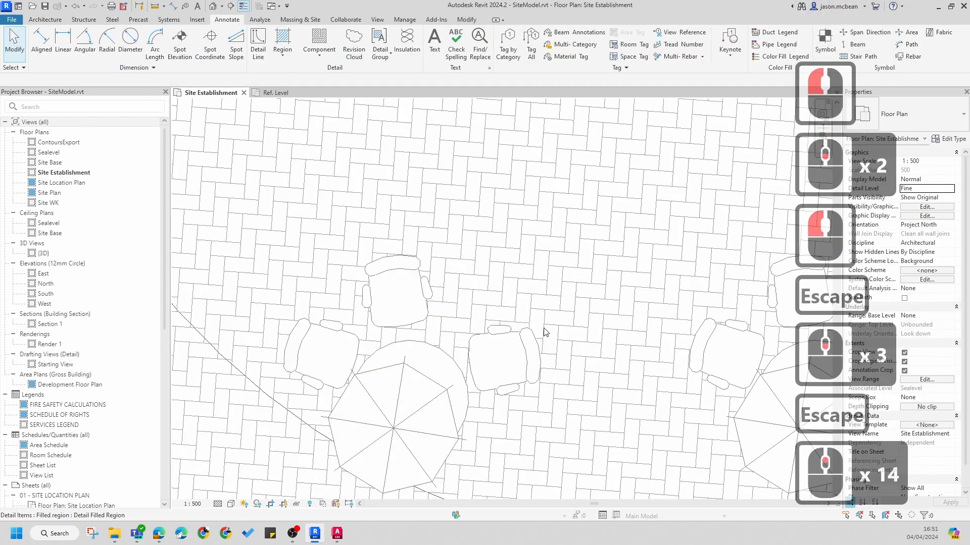
{"action": "scroll", "coordinate": [543, 333], "scroll_direction": "down", "scroll_amount": 8}
{"action": "scroll", "coordinate": [515, 348], "scroll_direction": "down", "scroll_amount": 4}
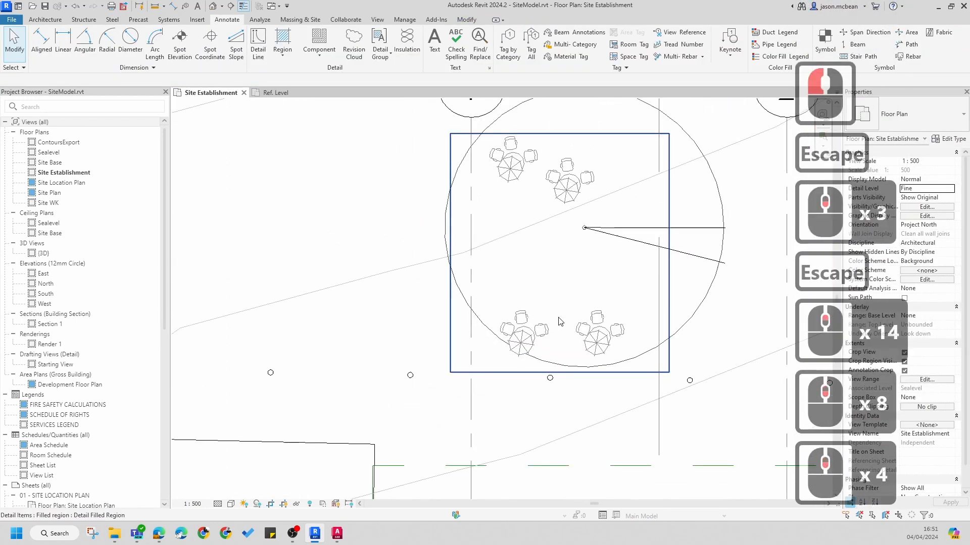
{"action": "scroll", "coordinate": [537, 320], "scroll_direction": "down", "scroll_amount": 1}
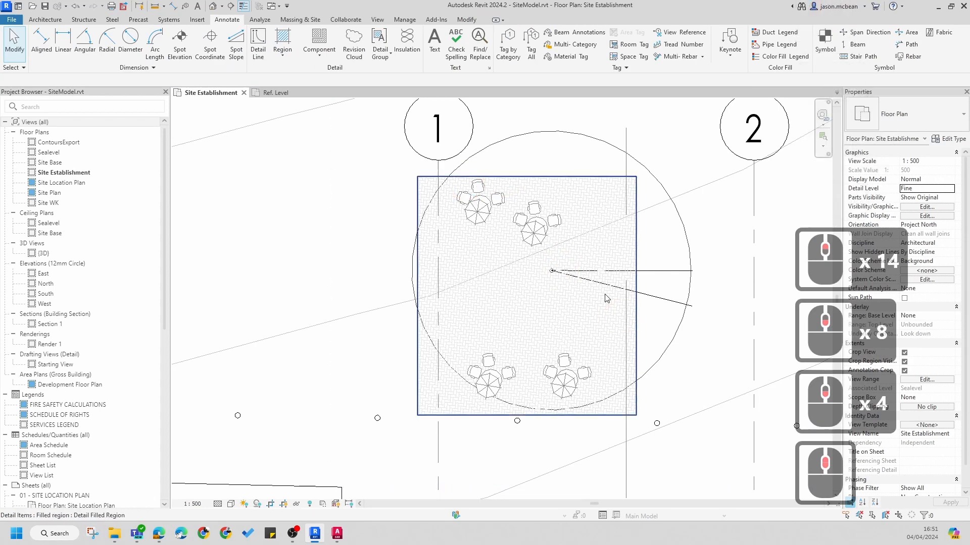
{"action": "key", "text": "Escape"}
{"action": "key", "text": "Escape"}
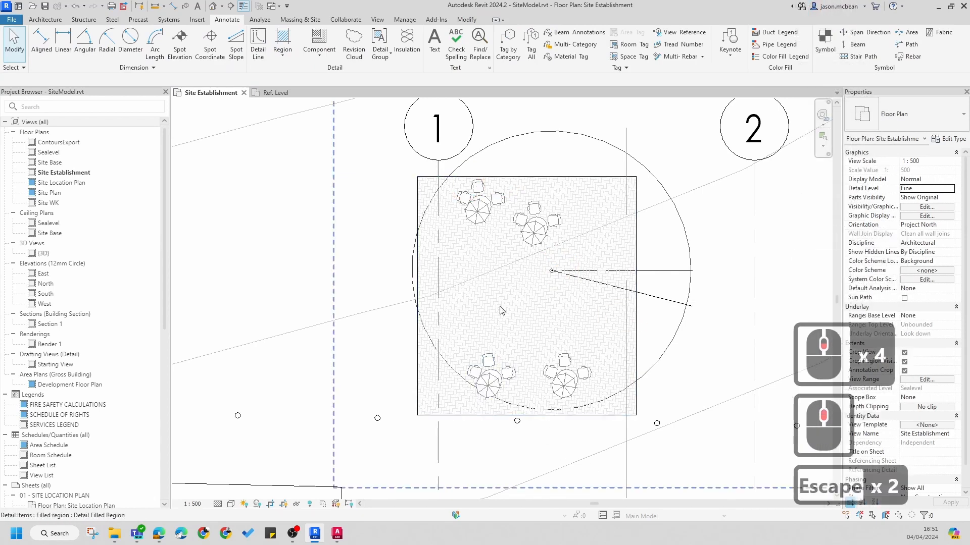
Move the two upper furniture sets down above the lower pair to form a two-by-two arrangement
{"action": "left_click", "coordinate": [538, 246]}
{"action": "left_click_drag", "start_coordinate": [538, 246], "coordinate": [485, 318]}
{"action": "mouse_move", "coordinate": [482, 209]}
{"action": "left_mouse_down"}
{"action": "mouse_move", "coordinate": [588, 307]}
{"action": "mouse_move", "coordinate": [584, 320]}
{"action": "left_mouse_up"}
{"action": "key", "text": "Escape"}
{"action": "scroll", "coordinate": [555, 374], "scroll_direction": "up", "scroll_amount": 5}
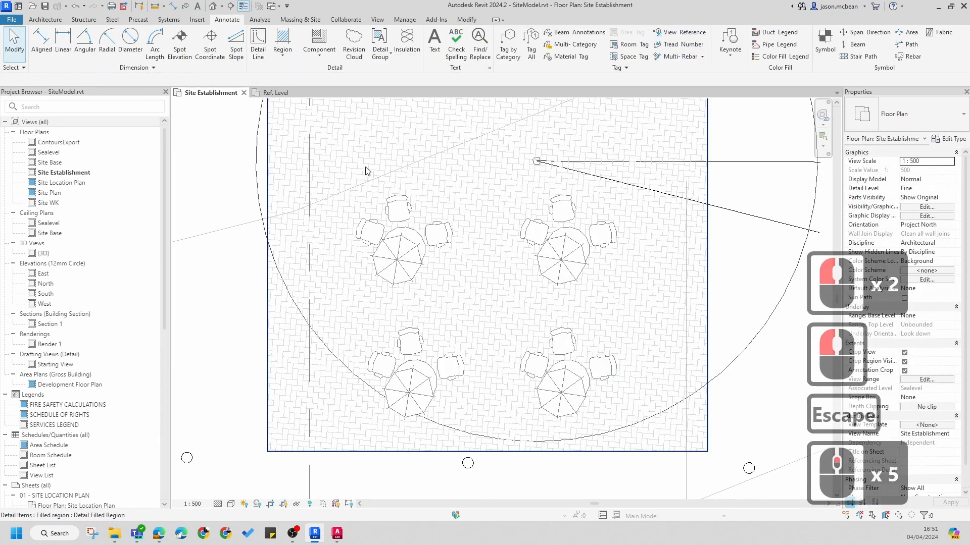
{"action": "key", "text": "Escape"}
{"action": "scroll", "coordinate": [455, 310], "scroll_direction": "down", "scroll_amount": 5}
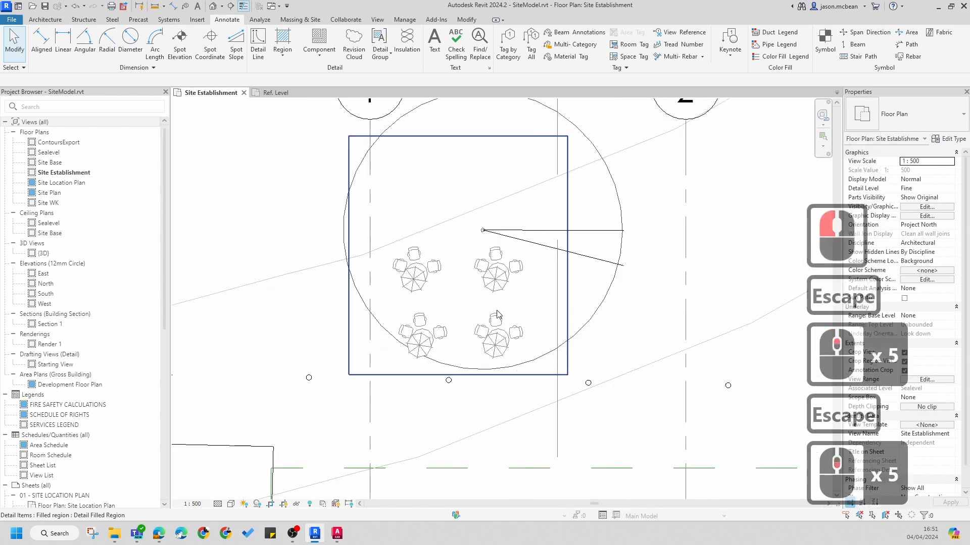
Extend the south edge of the paving region past the row of bollards
{"action": "middle_click_drag", "start_coordinate": [535, 423], "coordinate": [516, 272]}
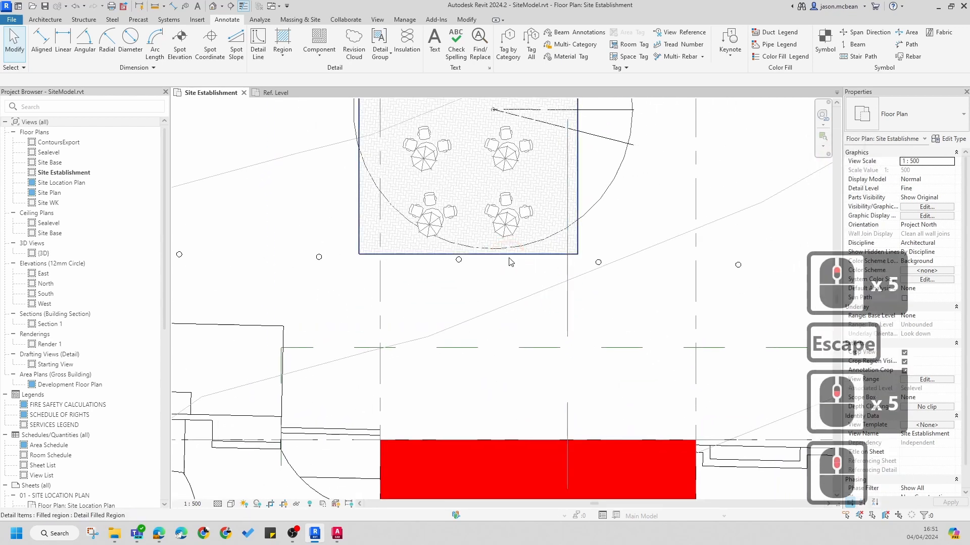
{"action": "left_click", "coordinate": [458, 255]}
{"action": "left_click", "coordinate": [548, 320]}
{"action": "key", "text": "Escape"}
{"action": "scroll", "coordinate": [480, 265], "scroll_direction": "up", "scroll_amount": 14}
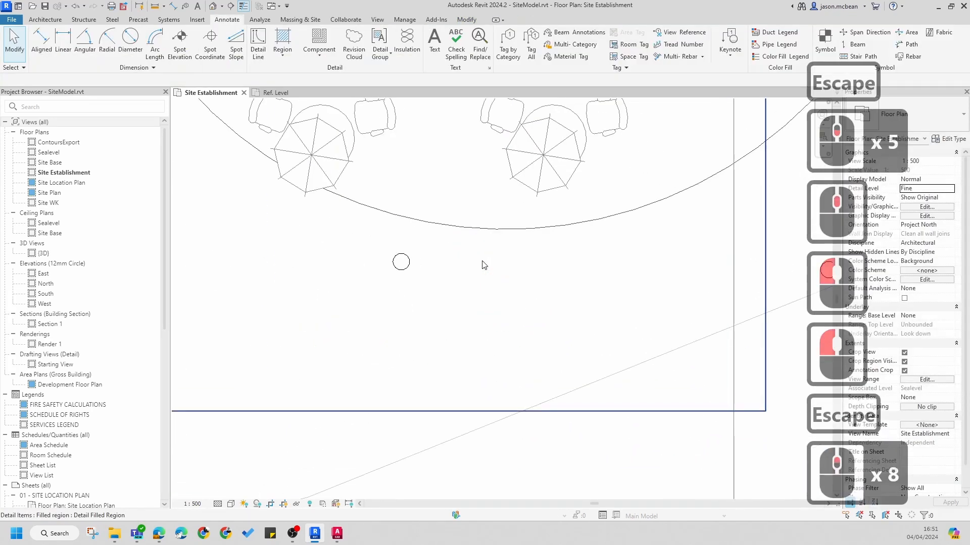
{"action": "scroll", "coordinate": [418, 259], "scroll_direction": "down", "scroll_amount": 6}
{"action": "key", "text": "Escape"}
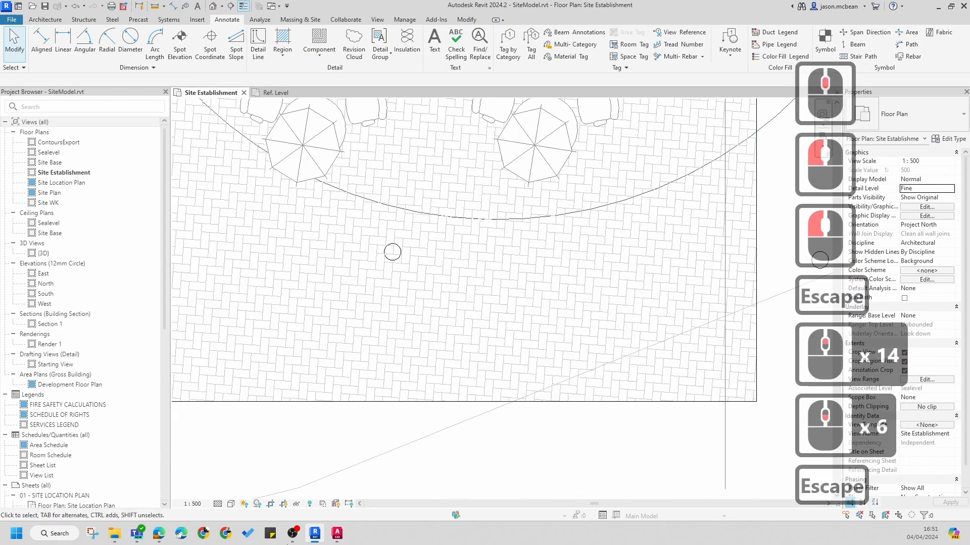
Bring the bollard detail group inside the paving region to the front of the draw order
{"action": "left_click", "coordinate": [391, 251]}
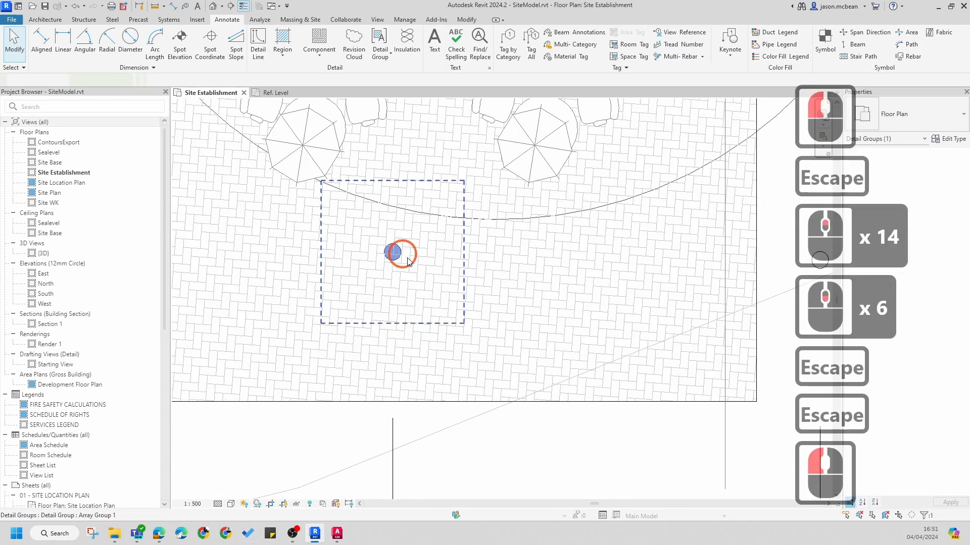
{"action": "scroll", "coordinate": [428, 214], "scroll_direction": "down", "scroll_amount": 3}
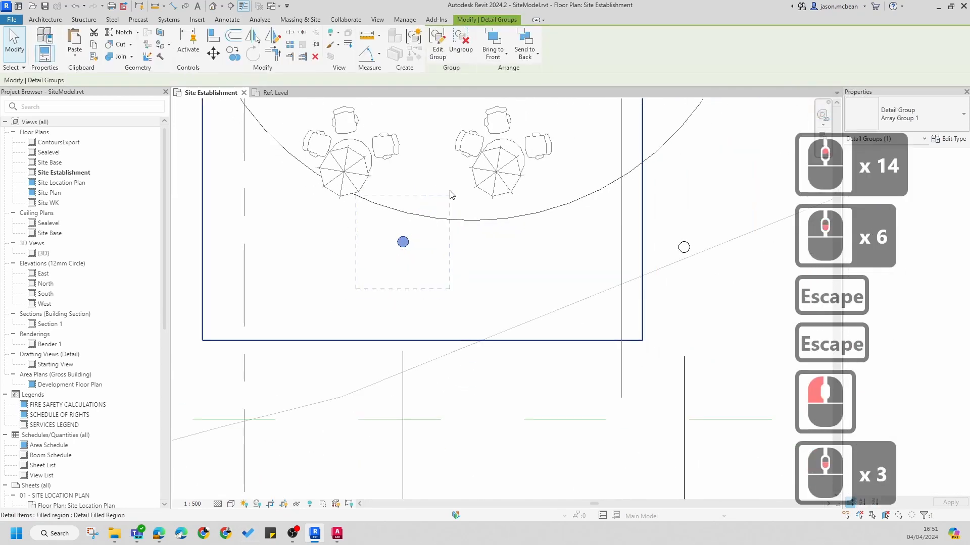
{"action": "left_click", "coordinate": [501, 58]}
{"action": "left_click", "coordinate": [507, 75]}
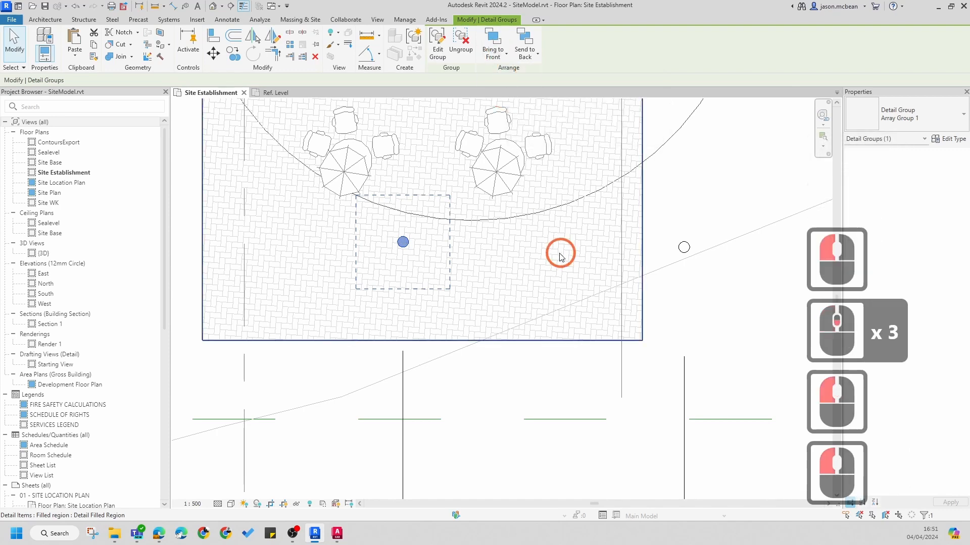
{"action": "key", "text": "Escape"}
{"action": "key", "text": "Escape"}
{"action": "scroll", "coordinate": [394, 228], "scroll_direction": "up", "scroll_amount": 6}
{"action": "scroll", "coordinate": [393, 233], "scroll_direction": "down", "scroll_amount": 7}
{"action": "key", "text": "Escape"}
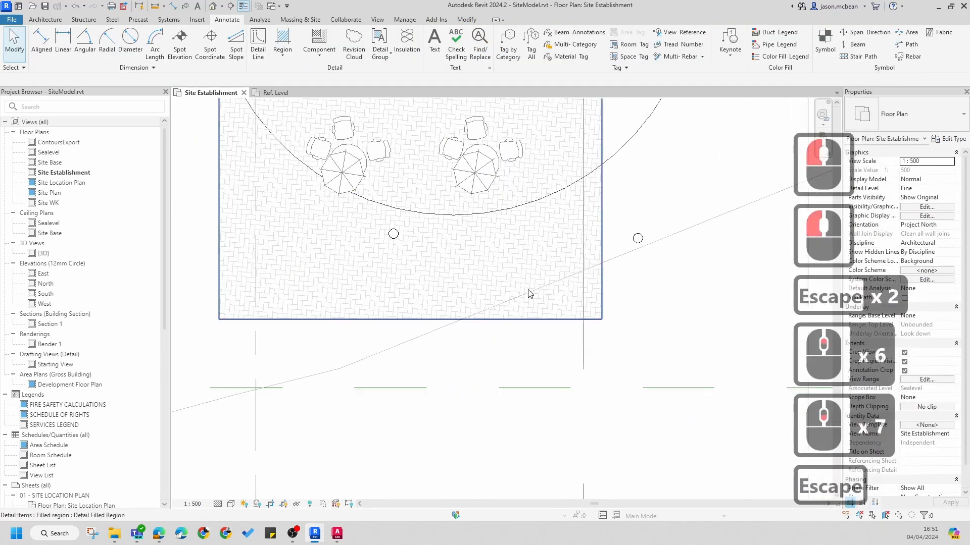
Select the paving filled region and send it behind the other detail items in the draw order
{"action": "left_click", "coordinate": [524, 318]}
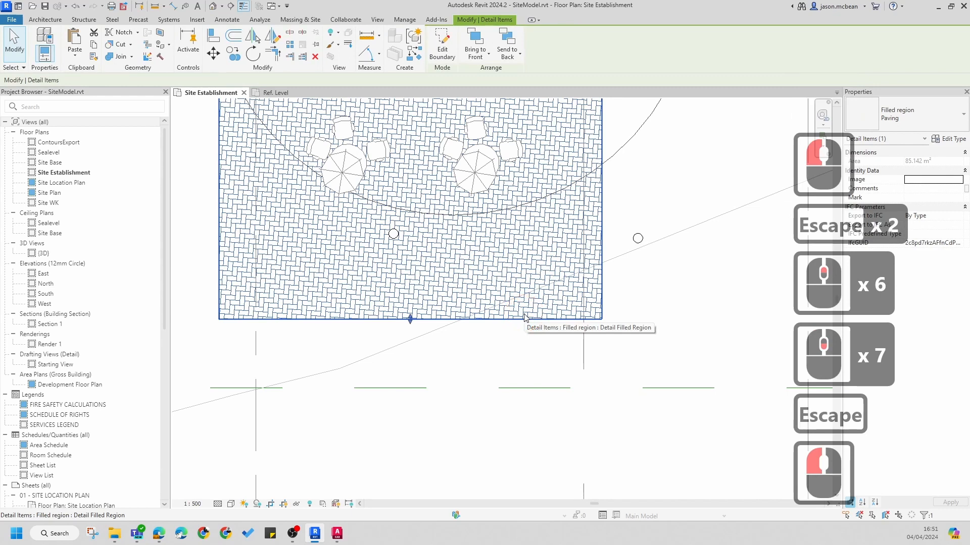
{"action": "left_click", "coordinate": [524, 319]}
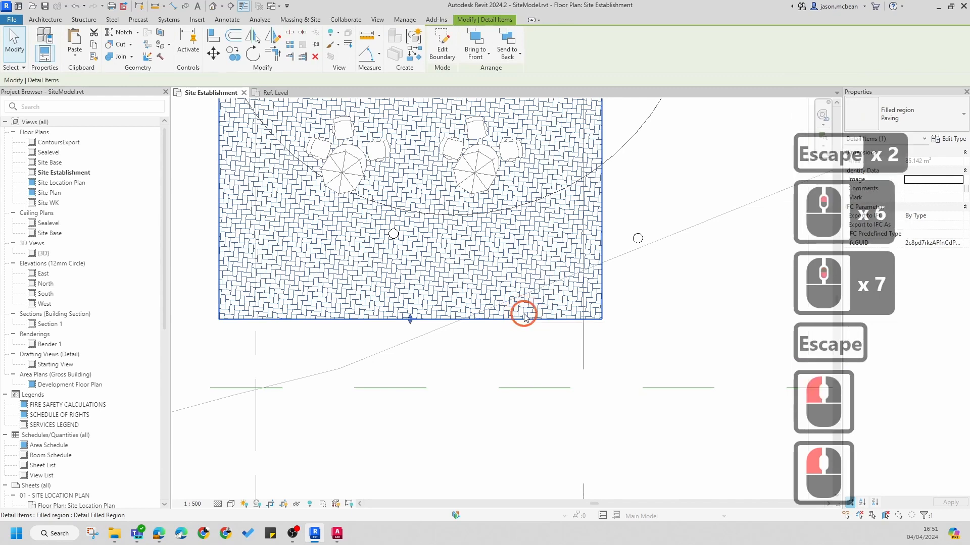
{"action": "left_click", "coordinate": [506, 40]}
{"action": "left_click", "coordinate": [475, 57]}
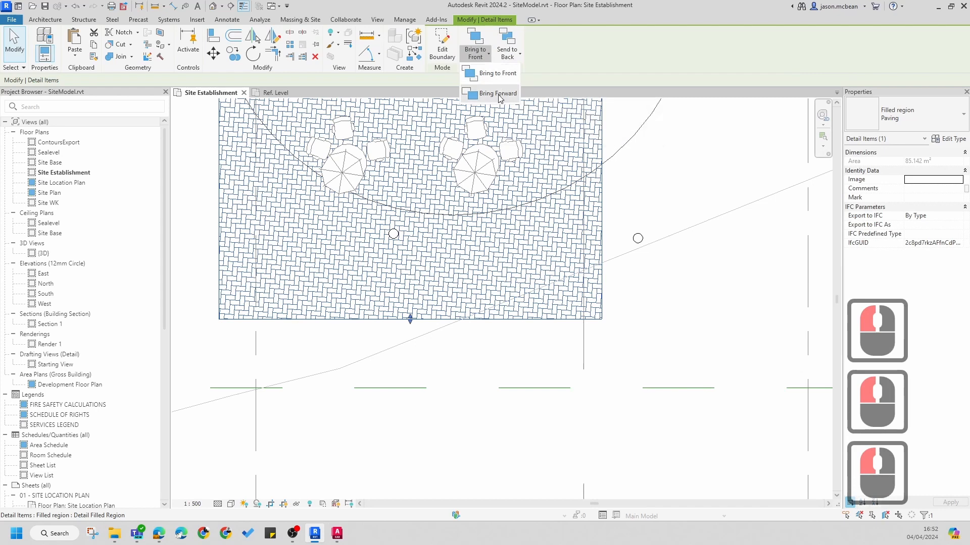
{"action": "left_click", "coordinate": [509, 54]}
{"action": "left_click", "coordinate": [519, 94]}
{"action": "left_click", "coordinate": [666, 217]}
{"action": "left_click", "coordinate": [603, 249]}
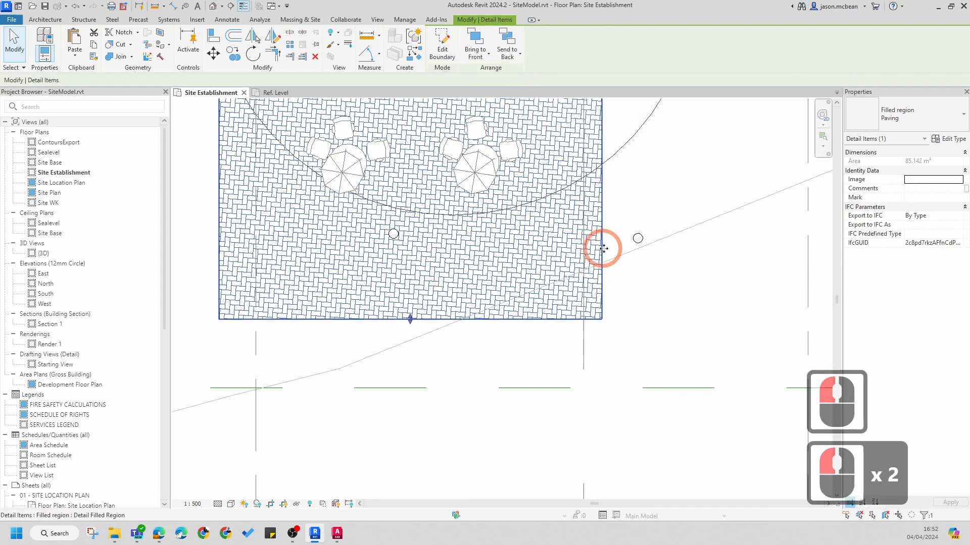
{"action": "left_click", "coordinate": [606, 205]}
{"action": "scroll", "coordinate": [586, 227], "scroll_direction": "down", "scroll_amount": 4}
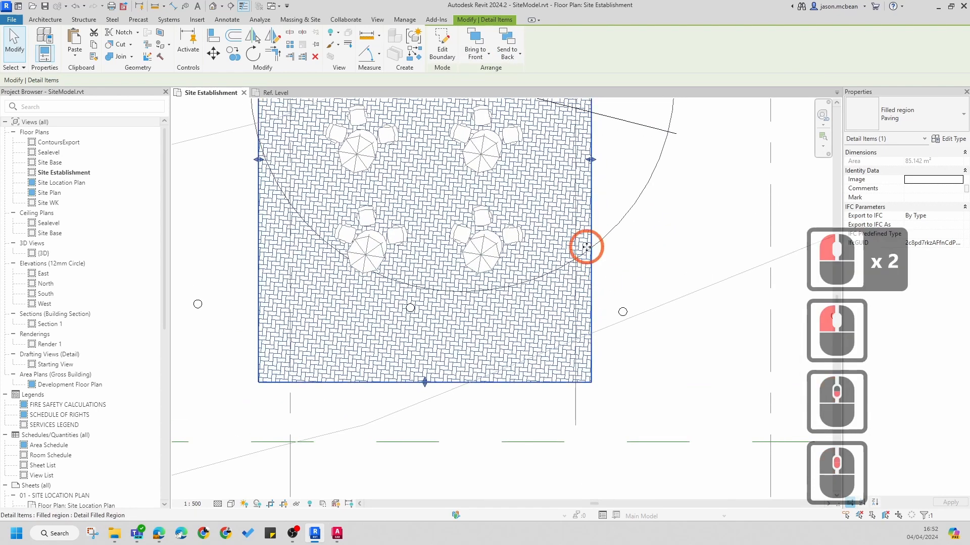
Extend the east edge of the paving region outward past the furniture sets and umbrella circle
{"action": "left_click_drag", "start_coordinate": [615, 192], "coordinate": [684, 210]}
{"action": "key", "text": "Escape"}
{"action": "key", "text": "Escape"}
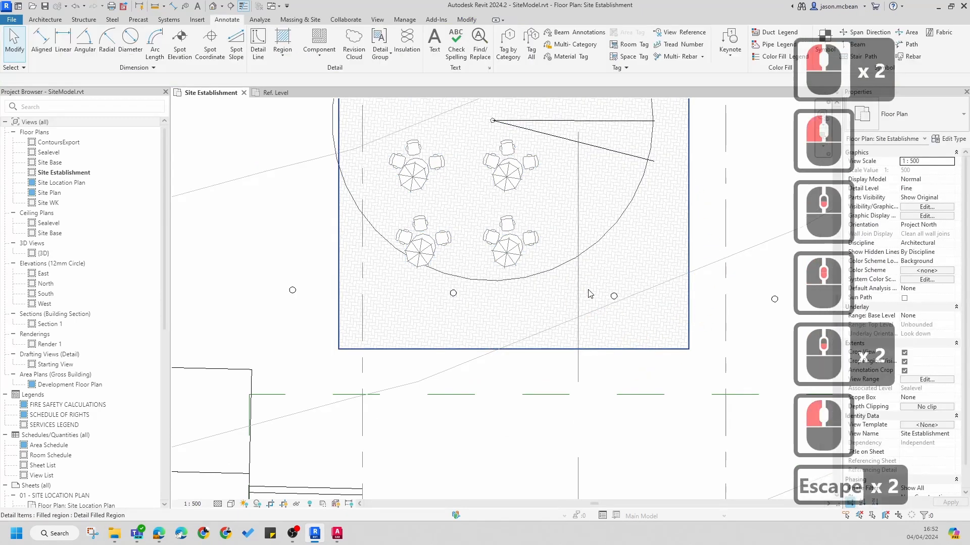
Examine the furniture sets and bollards on the enlarged paving region, up close and in relation to the surrounding site
{"action": "scroll", "coordinate": [677, 305], "scroll_direction": "up", "scroll_amount": 5}
{"action": "key", "text": "Escape"}
{"action": "scroll", "coordinate": [635, 317], "scroll_direction": "up", "scroll_amount": 6}
{"action": "scroll", "coordinate": [606, 303], "scroll_direction": "down", "scroll_amount": 7}
{"action": "key", "text": "Escape"}
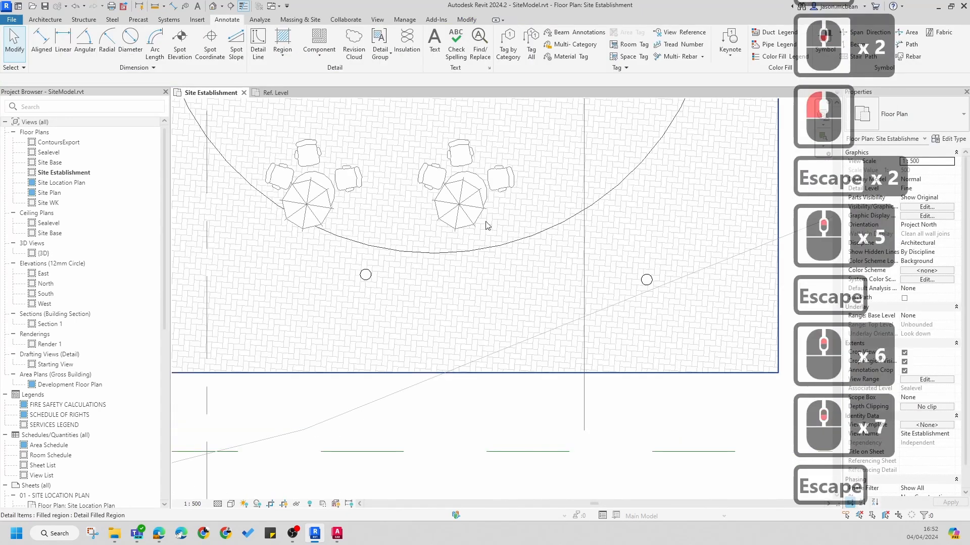
{"action": "scroll", "coordinate": [486, 268], "scroll_direction": "up", "scroll_amount": 4}
{"action": "left_click", "coordinate": [363, 281]}
{"action": "scroll", "coordinate": [463, 217], "scroll_direction": "down", "scroll_amount": 5}
{"action": "key", "text": "Escape"}
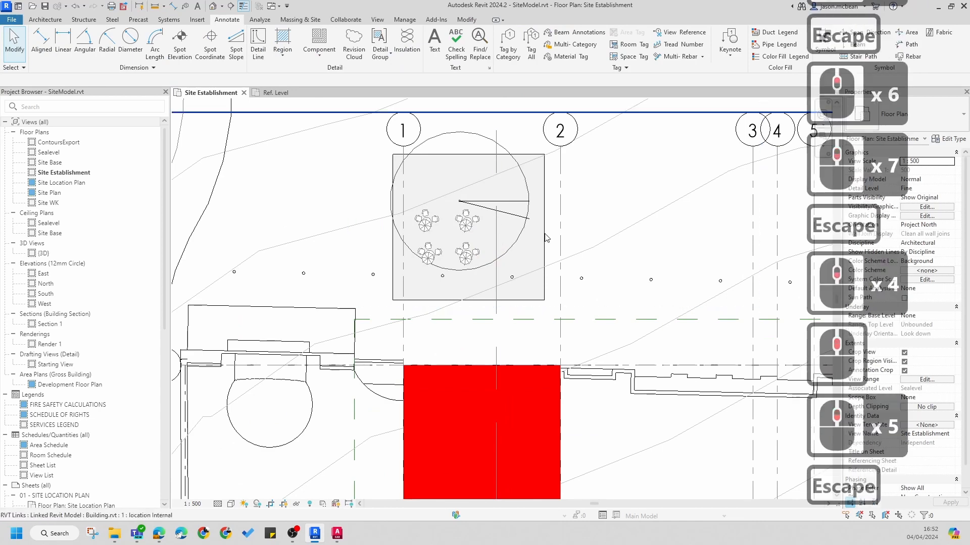
{"action": "key", "text": "Escape"}
{"action": "scroll", "coordinate": [473, 191], "scroll_direction": "up", "scroll_amount": 6}
{"action": "scroll", "coordinate": [470, 189], "scroll_direction": "down", "scroll_amount": 6}
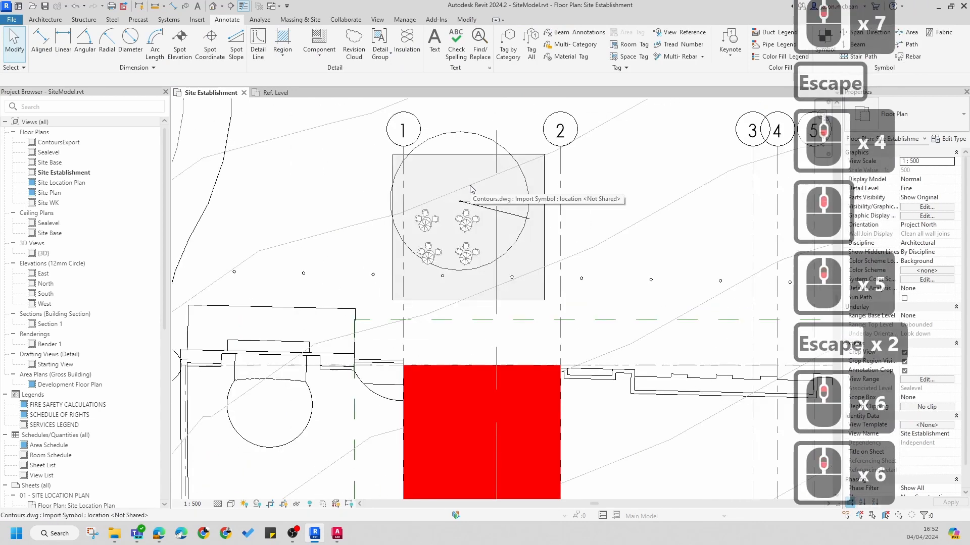
{"action": "scroll", "coordinate": [470, 190], "scroll_direction": "up", "scroll_amount": 5}
{"action": "scroll", "coordinate": [305, 261], "scroll_direction": "up", "scroll_amount": 3}
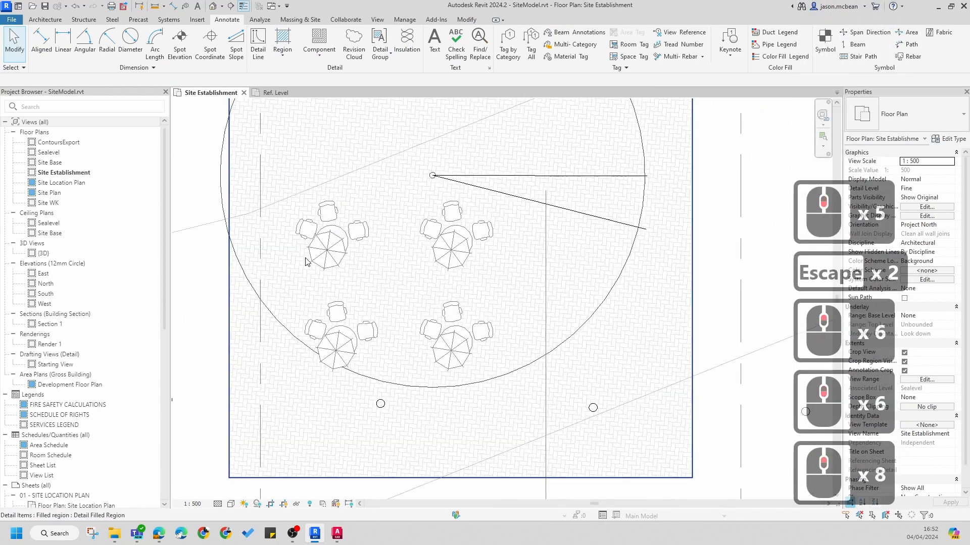
{"action": "scroll", "coordinate": [426, 253], "scroll_direction": "down", "scroll_amount": 12}
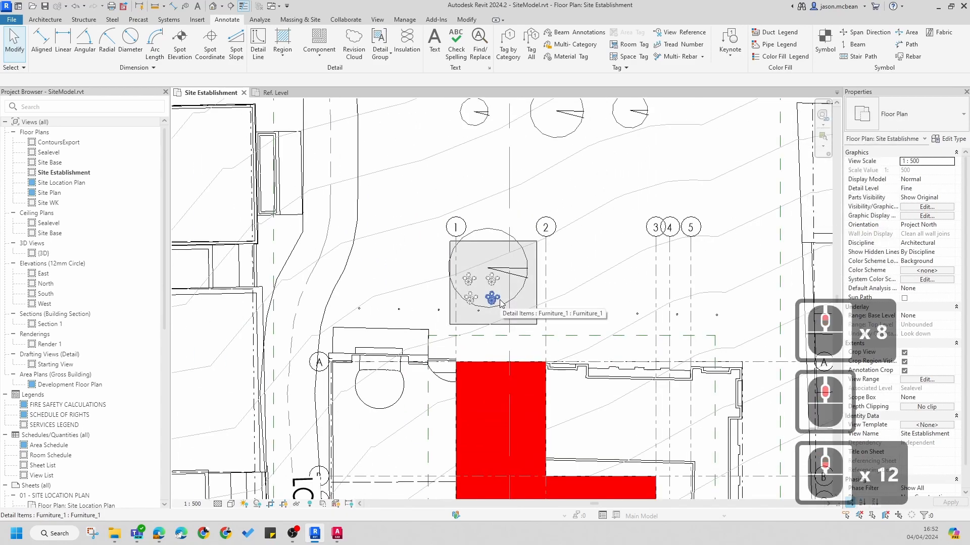
{"action": "scroll", "coordinate": [453, 247], "scroll_direction": "up", "scroll_amount": 6}
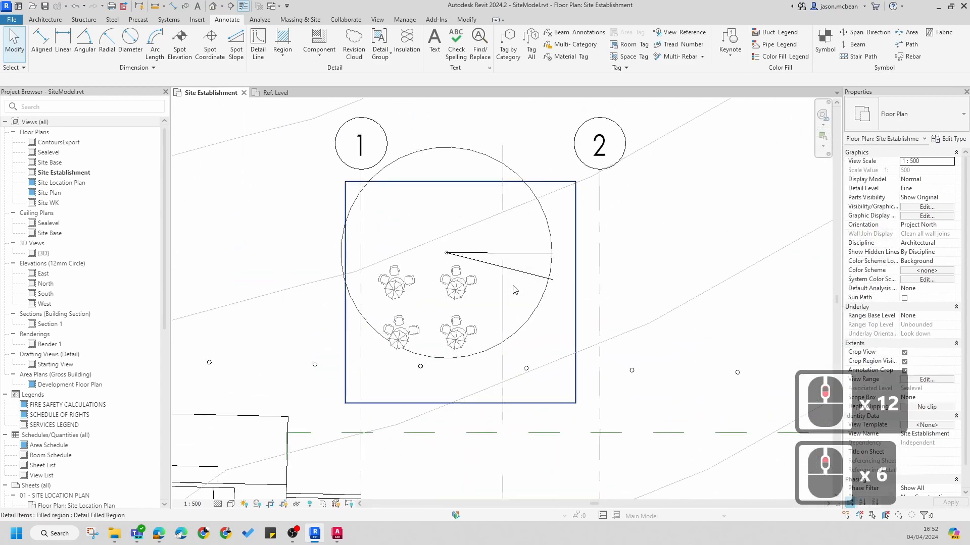
{"action": "left_click", "coordinate": [456, 289]}
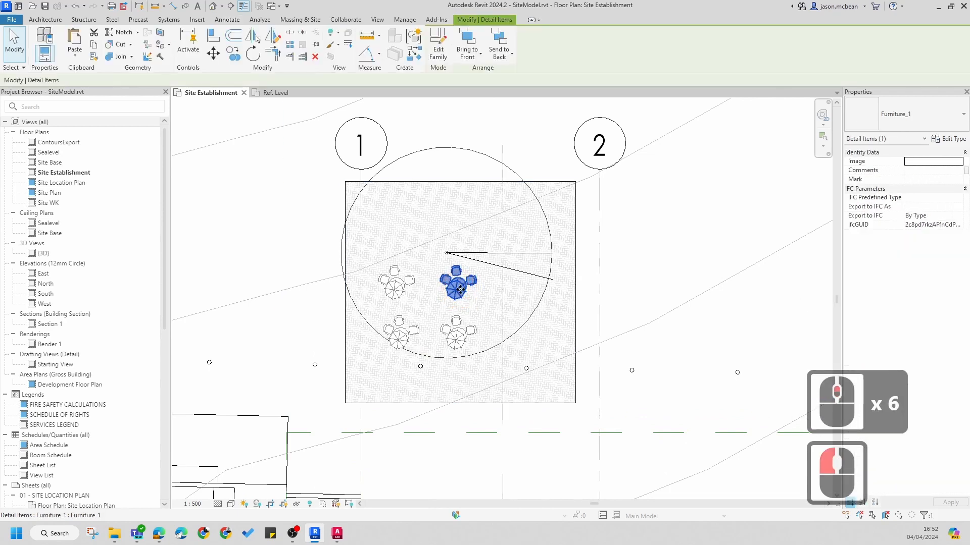
{"action": "scroll", "coordinate": [484, 275], "scroll_direction": "down", "scroll_amount": 8}
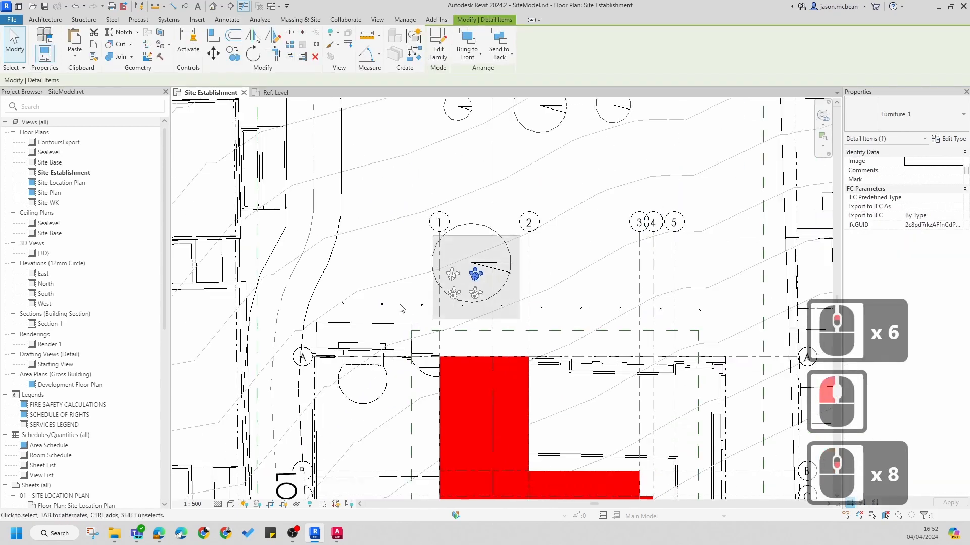
{"action": "middle_click_drag", "start_coordinate": [505, 357], "coordinate": [435, 268]}
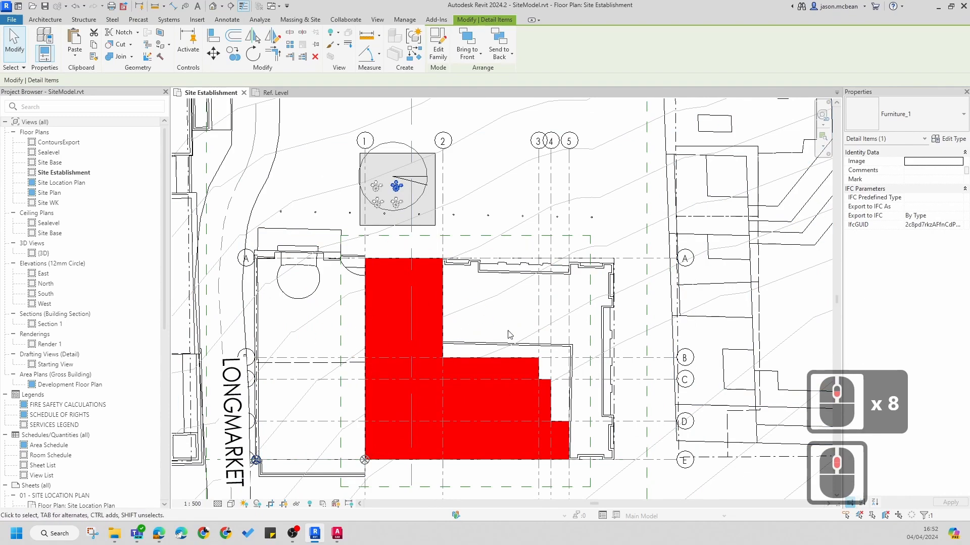
{"action": "middle_click_drag", "start_coordinate": [412, 179], "coordinate": [461, 261]}
{"action": "scroll", "coordinate": [461, 261], "scroll_direction": "up", "scroll_amount": 5}
{"action": "key", "text": "Escape"}
{"action": "scroll", "coordinate": [394, 252], "scroll_direction": "up", "scroll_amount": 2}
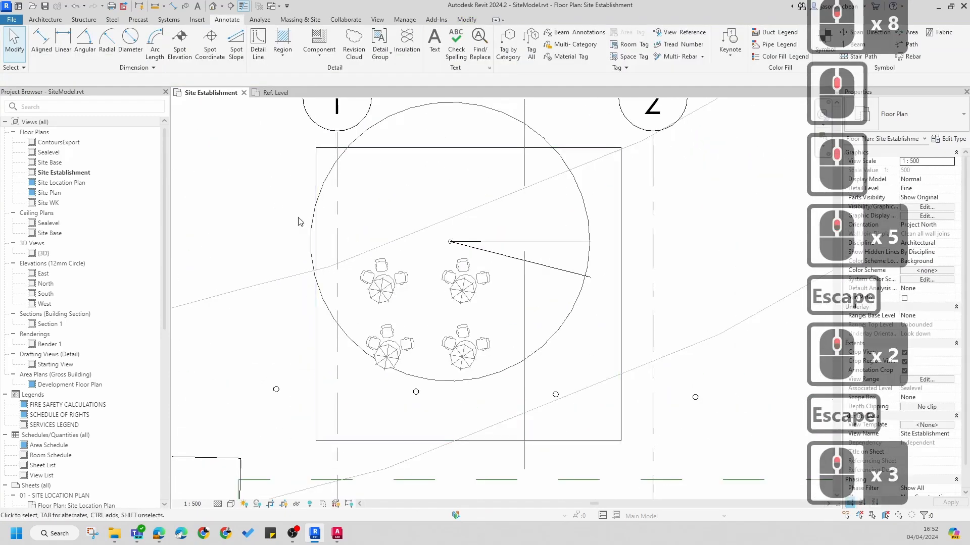
{"action": "left_click_drag", "start_coordinate": [289, 147], "coordinate": [638, 449]}
{"action": "key", "text": "Escape"}
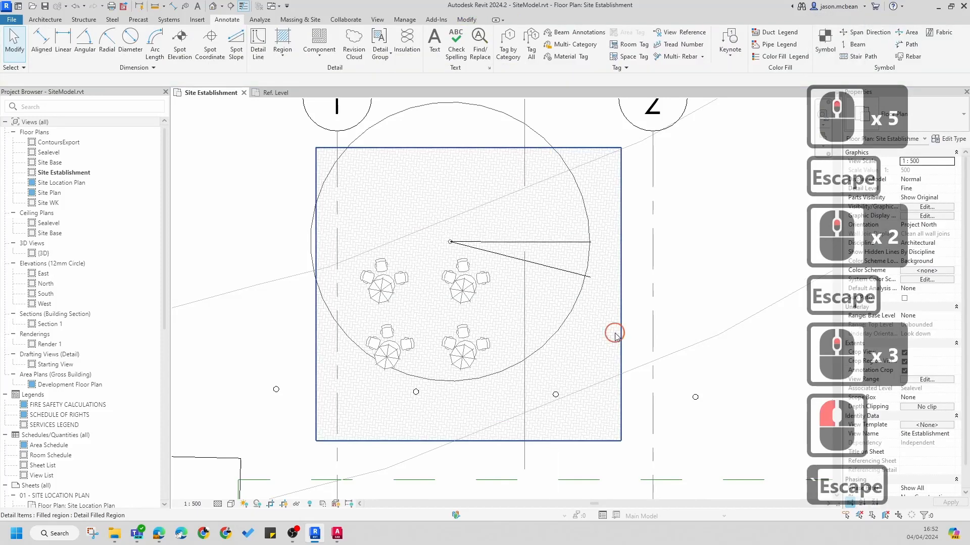
{"action": "left_click", "coordinate": [615, 337]}
{"action": "key", "text": "Escape"}
{"action": "key", "text": "Escape"}
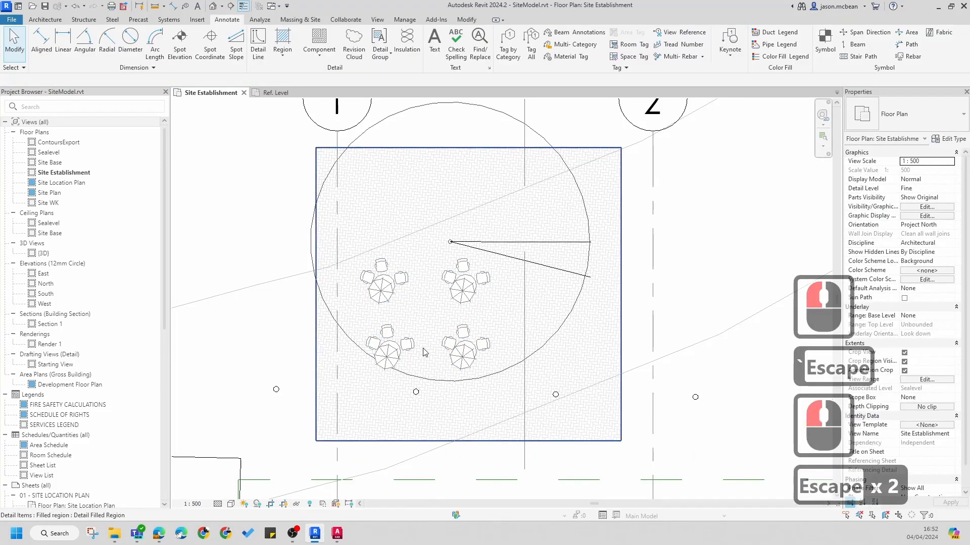
{"action": "left_click", "coordinate": [381, 287]}
{"action": "left_click", "coordinate": [360, 277], "text": "shift"}
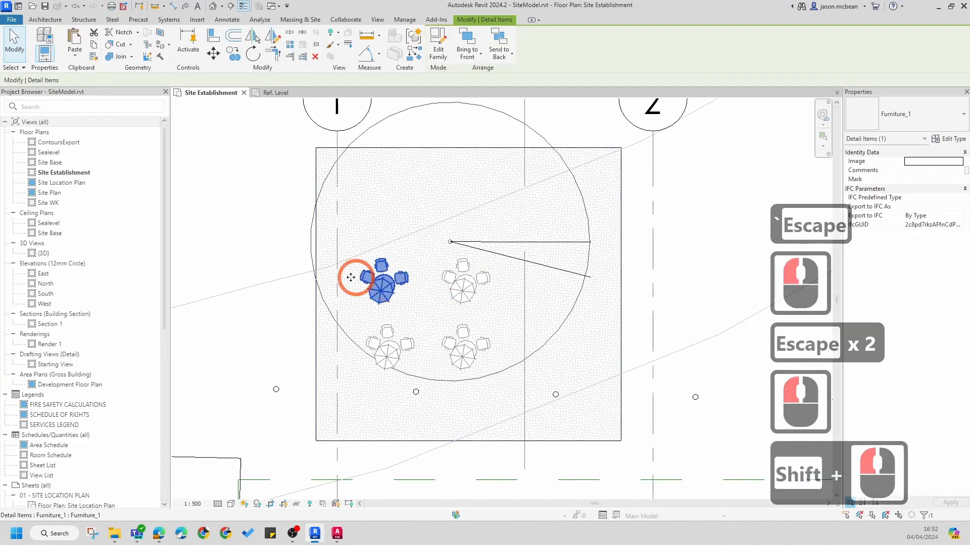
{"action": "key", "text": "Escape"}
Group all Furniture_1 instances visible in the view with the paving region into a detail group named option1
{"action": "left_click", "coordinate": [376, 293]}
{"action": "right_click", "coordinate": [378, 296]}
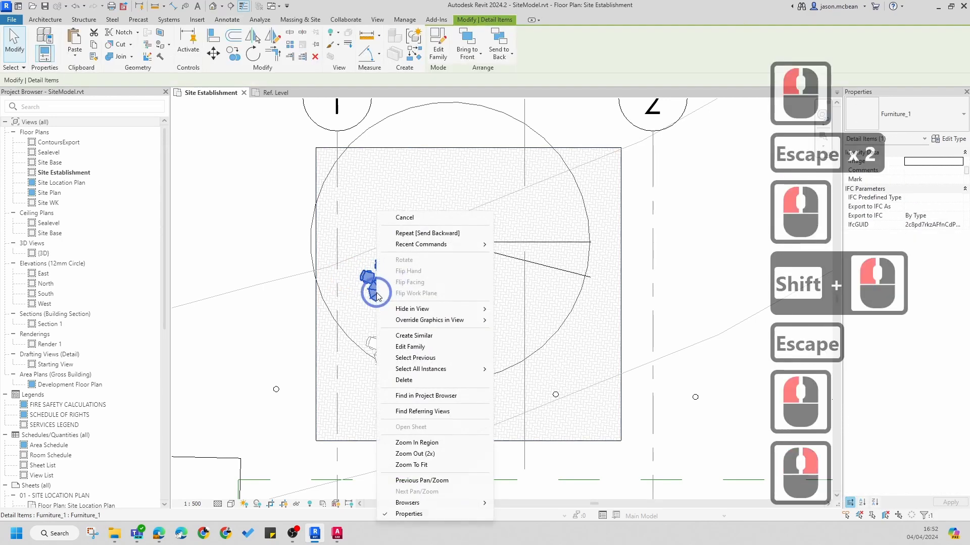
{"action": "left_click", "coordinate": [444, 372]}
{"action": "left_click", "coordinate": [525, 369]}
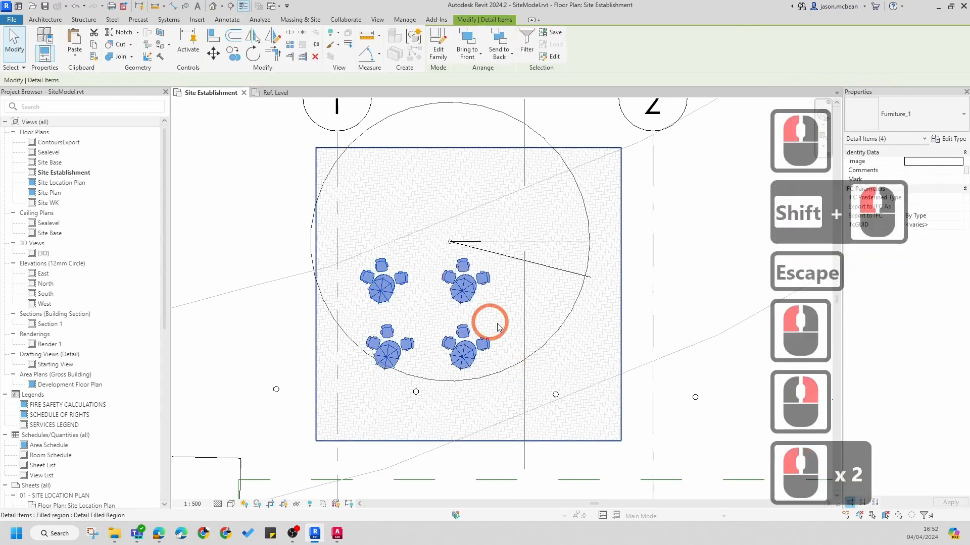
{"action": "left_click", "coordinate": [568, 343], "text": "shift"}
{"action": "left_click", "coordinate": [594, 342], "text": "ctrl"}
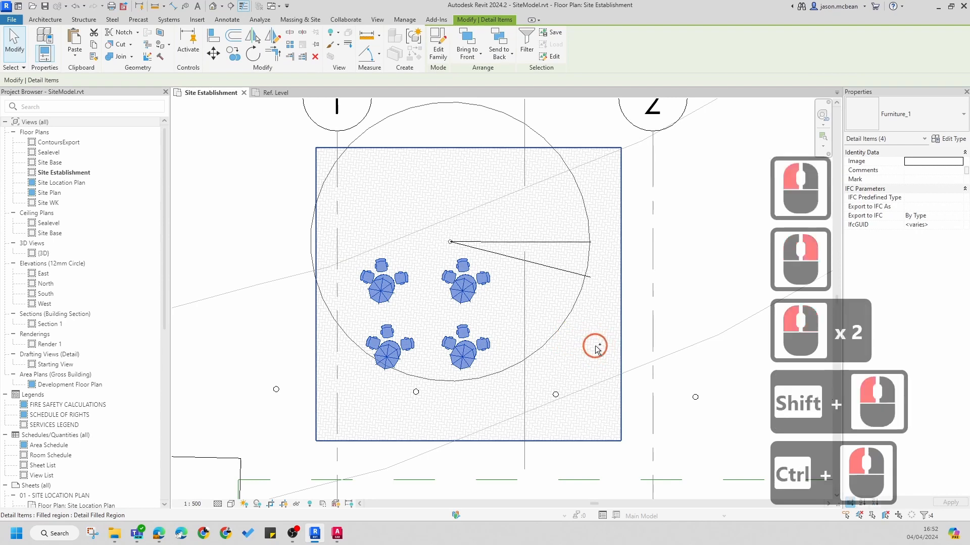
{"action": "left_click", "coordinate": [423, 48]}
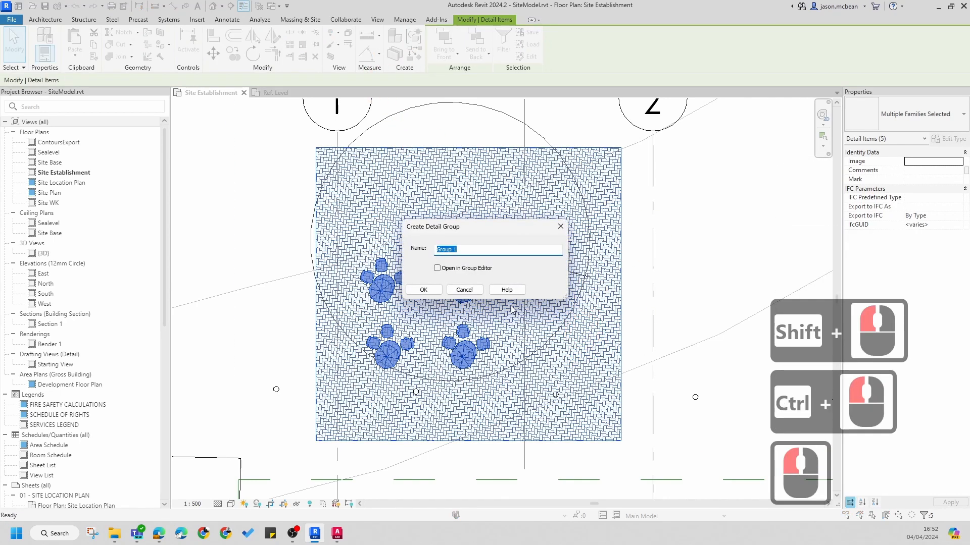
{"action": "type", "text": "op"}
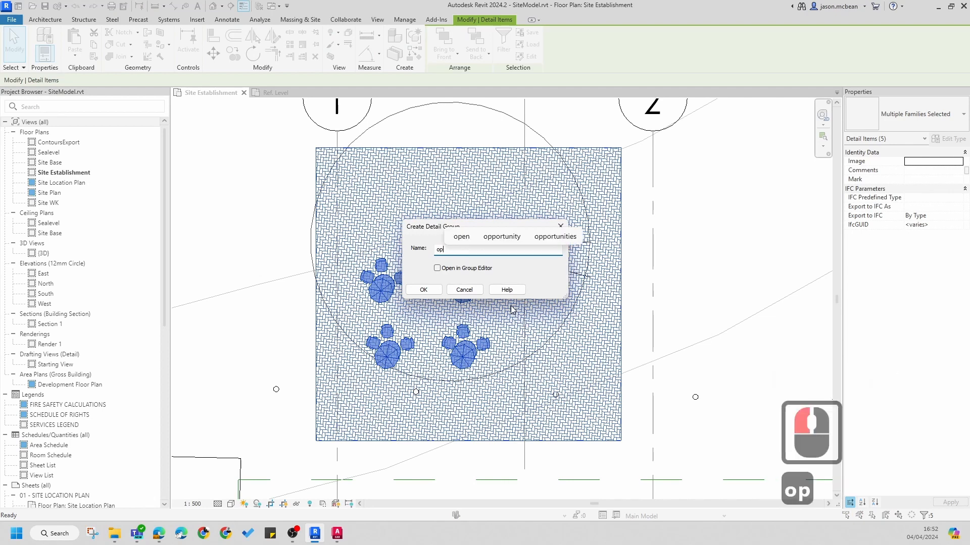
{"action": "type", "text": "tion1"}
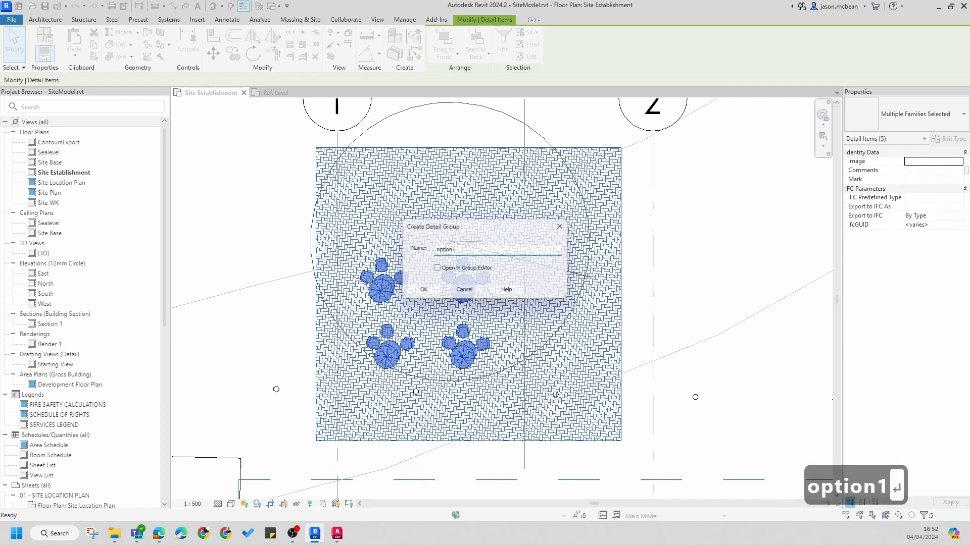
{"action": "key", "text": "Return"}
{"action": "key", "text": "Escape"}
{"action": "key", "text": "Escape"}
Copy the paving filled region from the Site Establishment plan and paste it into the Site Plan aligned to the current view
{"action": "left_click", "coordinate": [600, 228]}
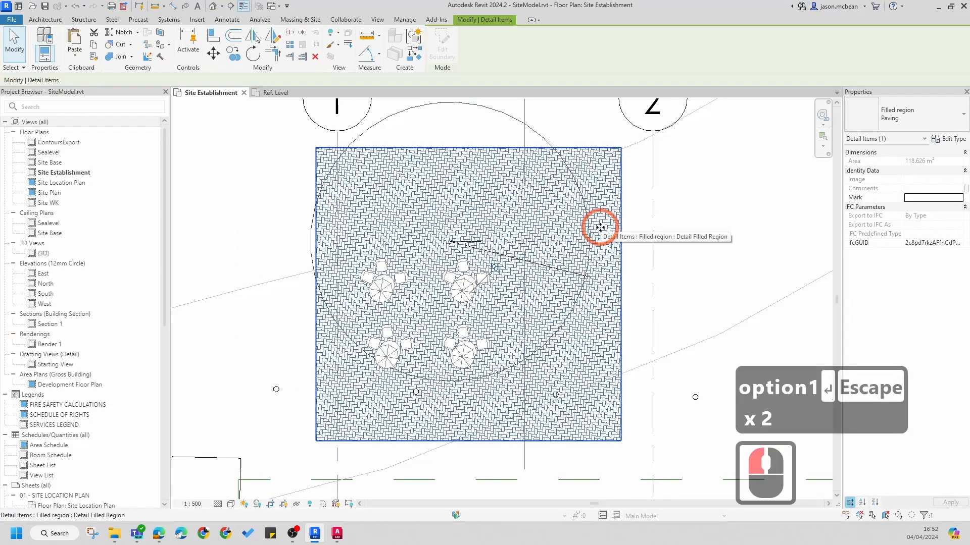
{"action": "key", "text": "ctrl+c"}
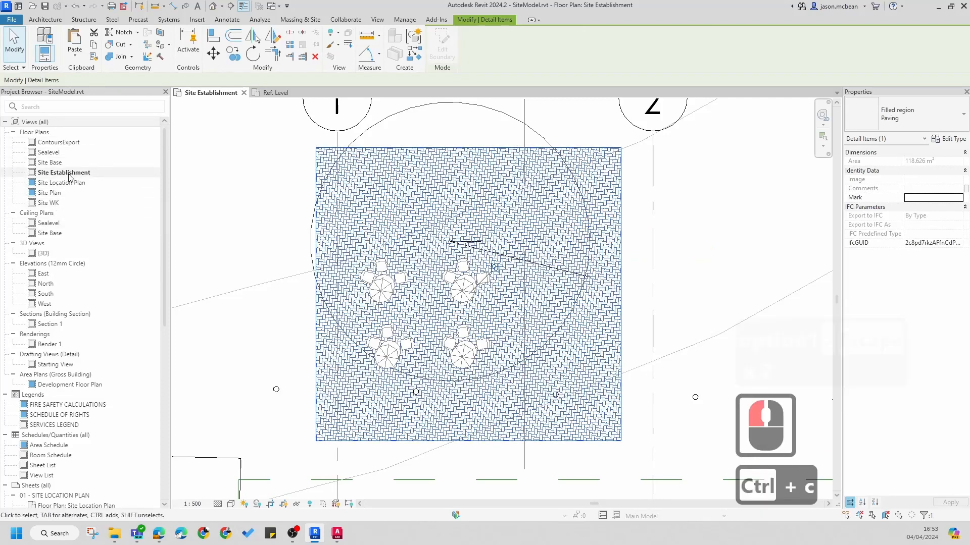
{"action": "double_click", "coordinate": [56, 193]}
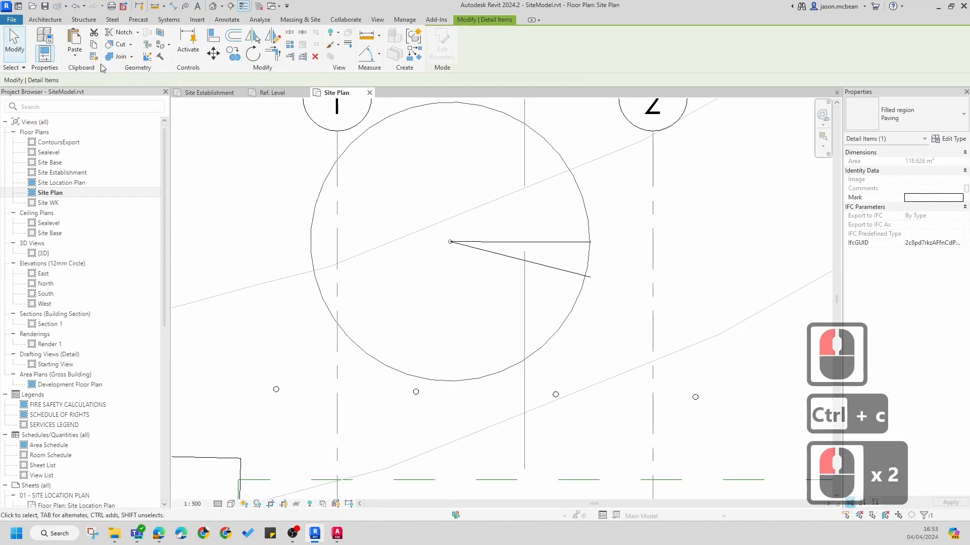
{"action": "left_click", "coordinate": [74, 59]}
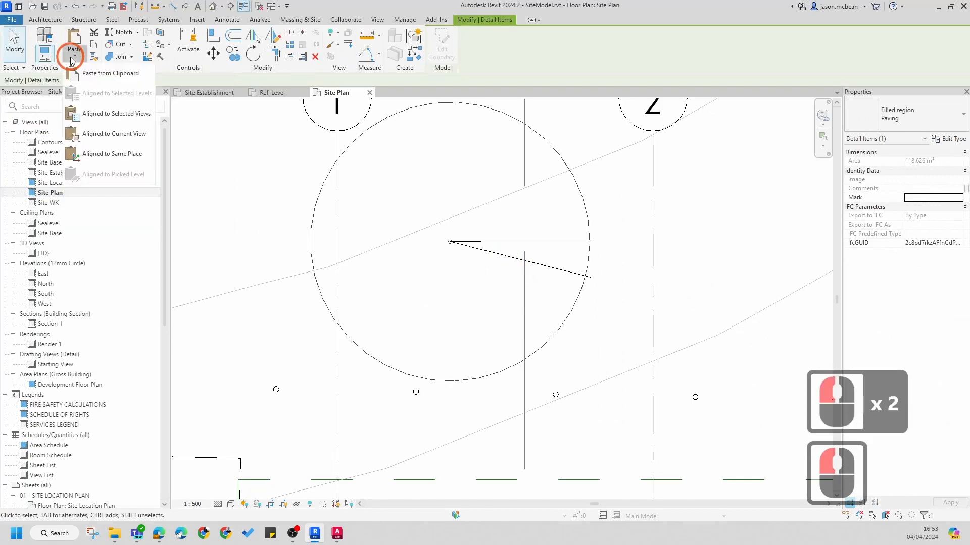
{"action": "left_click", "coordinate": [95, 138]}
{"action": "left_click", "coordinate": [703, 266]}
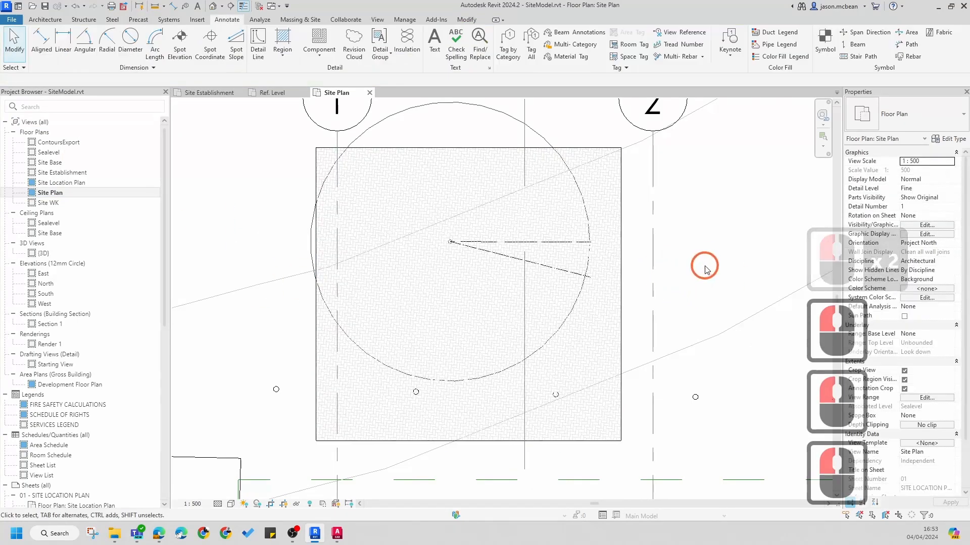
{"action": "key", "text": "Escape"}
{"action": "key", "text": "Escape"}
{"action": "scroll", "coordinate": [462, 303], "scroll_direction": "down", "scroll_amount": 6}
{"action": "left_click", "coordinate": [530, 331]}
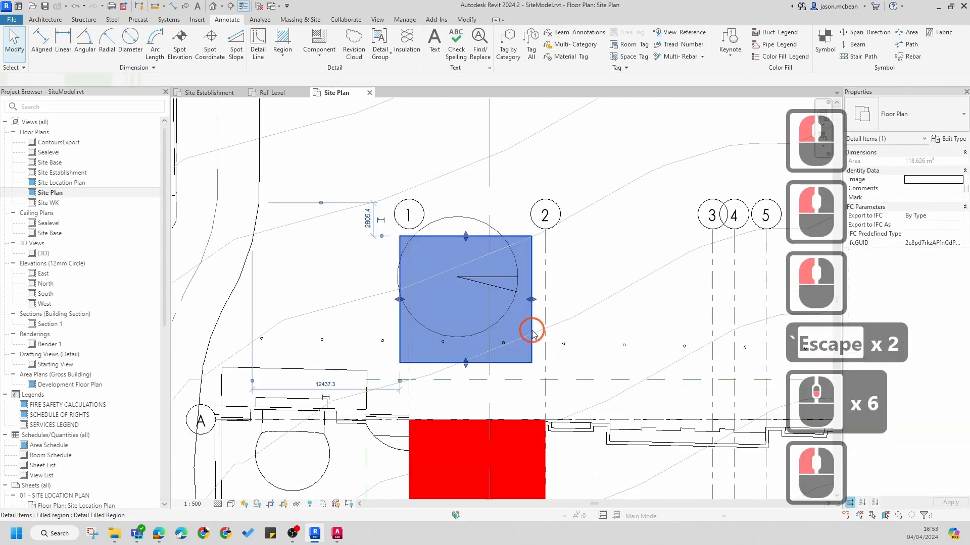
{"action": "key", "text": "Escape"}
Open the option1 detail group on the Site Establishment plan for editing, try the Add tool on it, and finish the group edit
{"action": "double_click", "coordinate": [60, 183]}
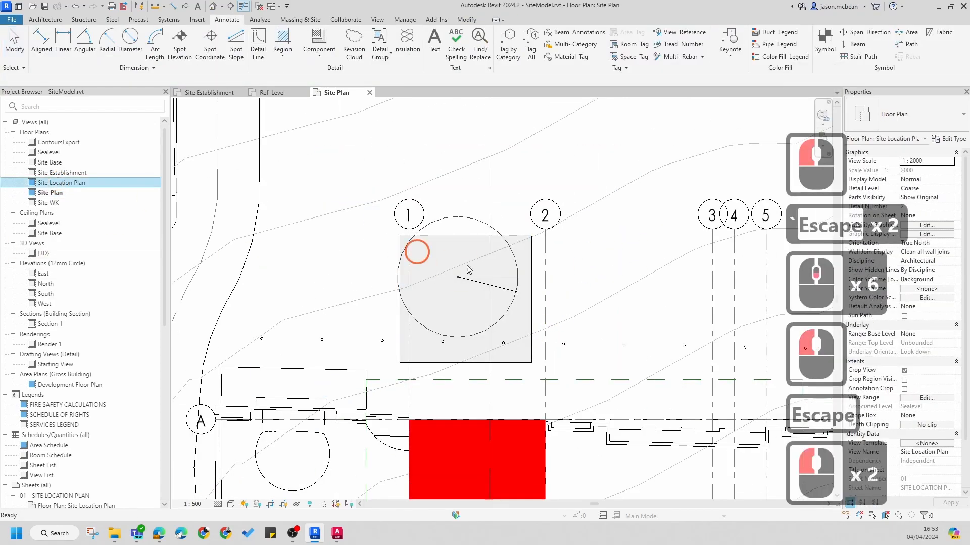
{"action": "double_click", "coordinate": [58, 172]}
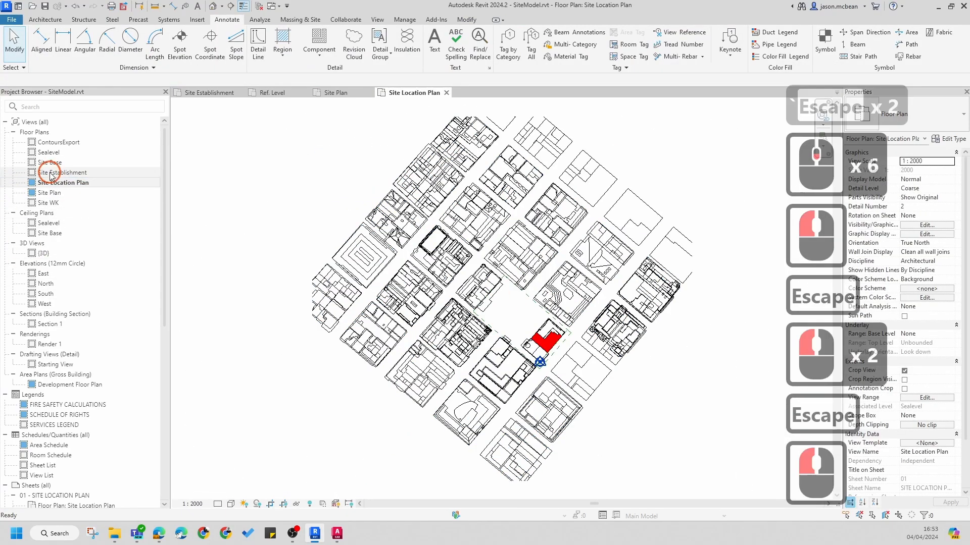
{"action": "scroll", "coordinate": [455, 262], "scroll_direction": "up", "scroll_amount": 4}
{"action": "left_click", "coordinate": [427, 267]}
{"action": "scroll", "coordinate": [426, 268], "scroll_direction": "down", "scroll_amount": 4}
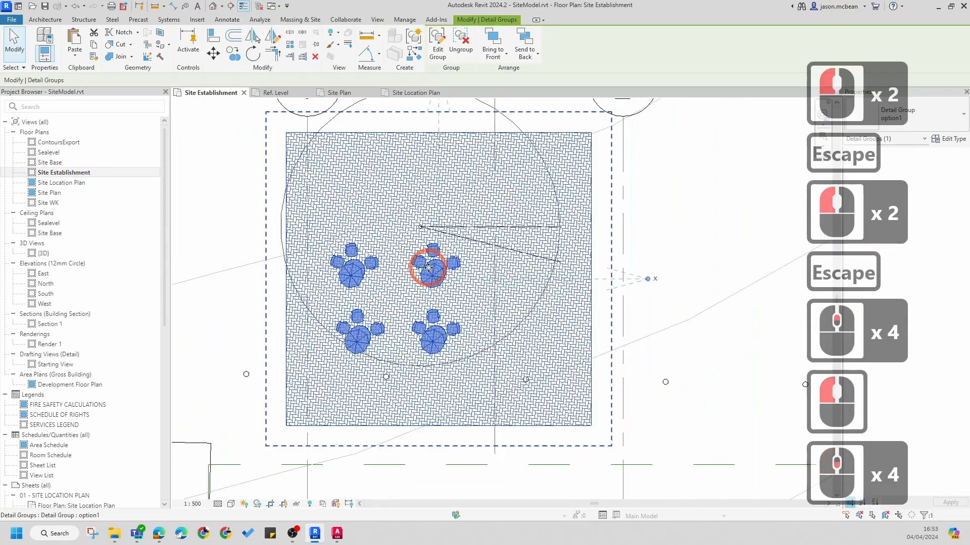
{"action": "left_click", "coordinate": [446, 47]}
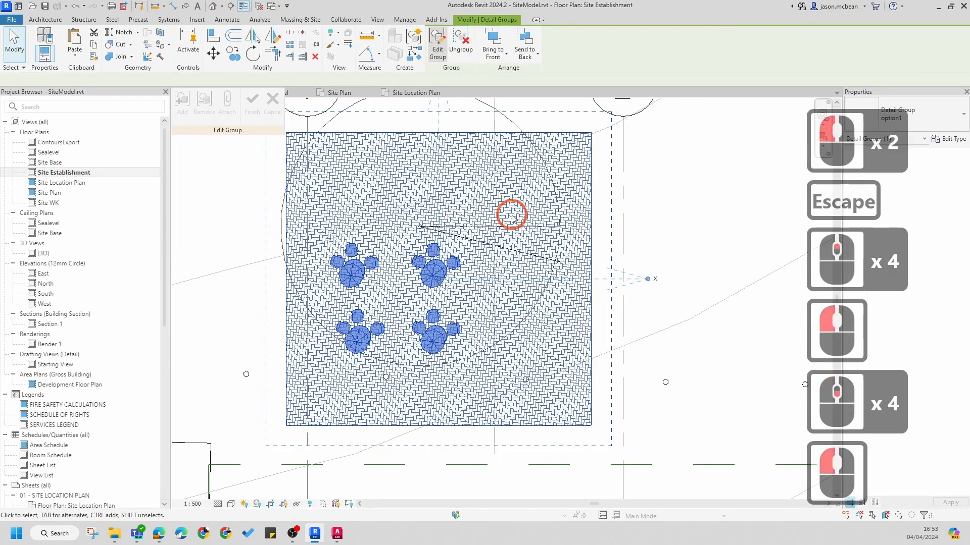
{"action": "key", "text": "Escape"}
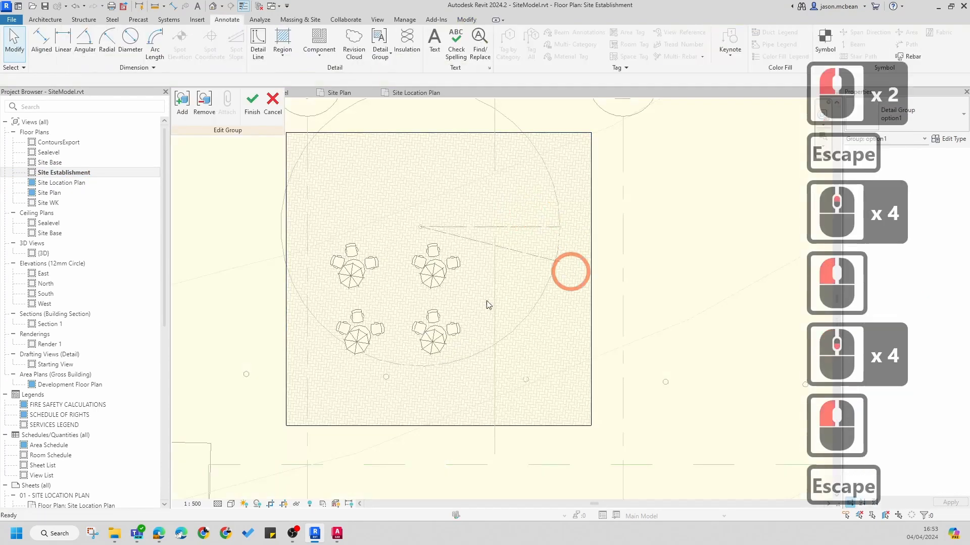
{"action": "left_click", "coordinate": [182, 98]}
{"action": "left_click", "coordinate": [358, 271]}
{"action": "key", "text": "Escape"}
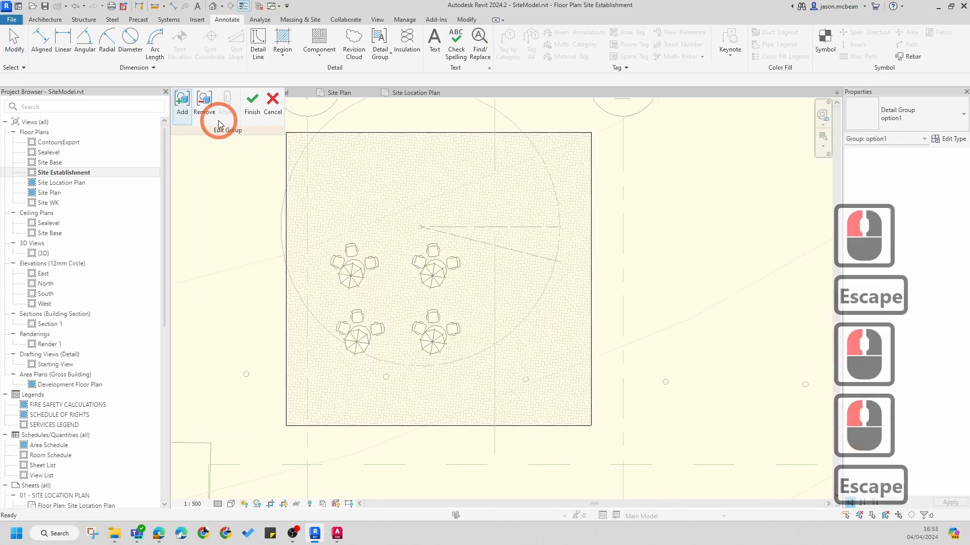
{"action": "left_click", "coordinate": [246, 106]}
{"action": "key", "text": "Escape"}
{"action": "key", "text": "Escape"}
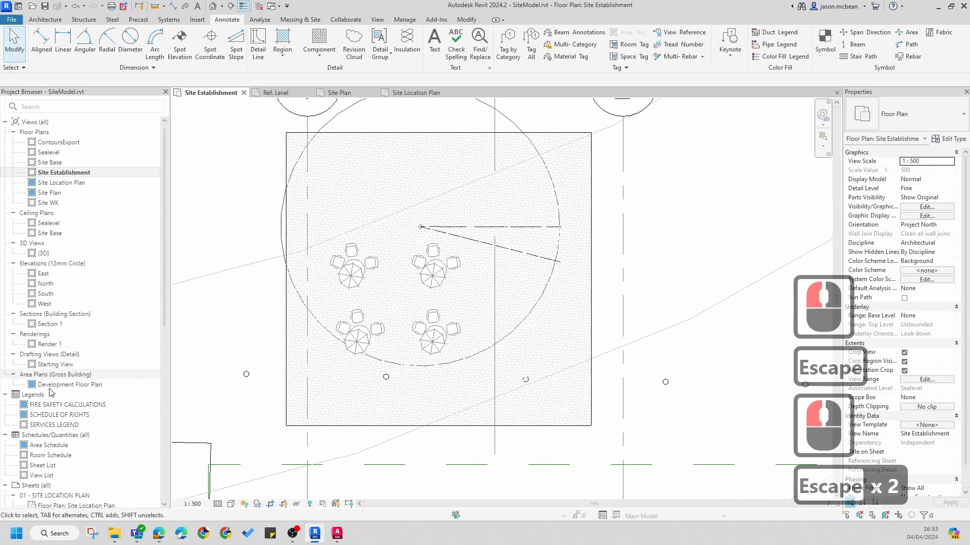
View the Site Location Plan and return to the Site Plan to check the pasted paving region
{"action": "double_click", "coordinate": [50, 183]}
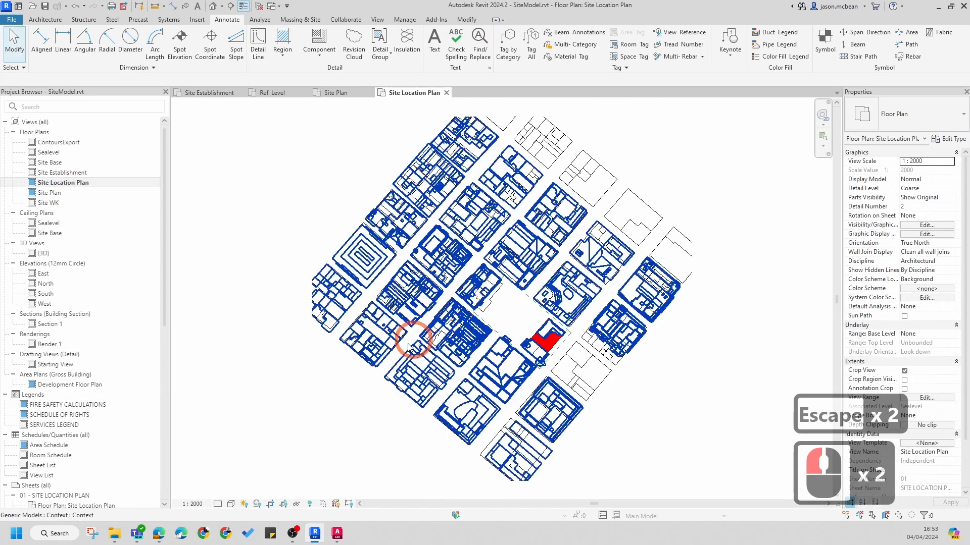
{"action": "double_click", "coordinate": [49, 192]}
{"action": "key", "text": "Escape"}
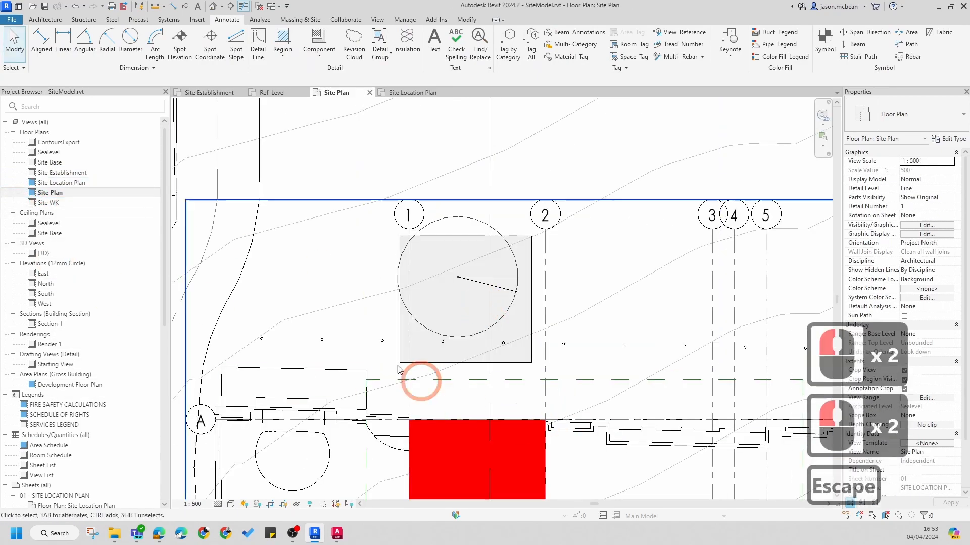
Inspect the pasted paving region on the Site Plan and the Detail Items subcategories in its Visibility/Graphic Overrides
{"action": "scroll", "coordinate": [379, 258], "scroll_direction": "down", "scroll_amount": 1}
{"action": "key", "text": "Escape"}
{"action": "scroll", "coordinate": [519, 256], "scroll_direction": "down", "scroll_amount": 3}
{"action": "scroll", "coordinate": [472, 286], "scroll_direction": "up", "scroll_amount": 5}
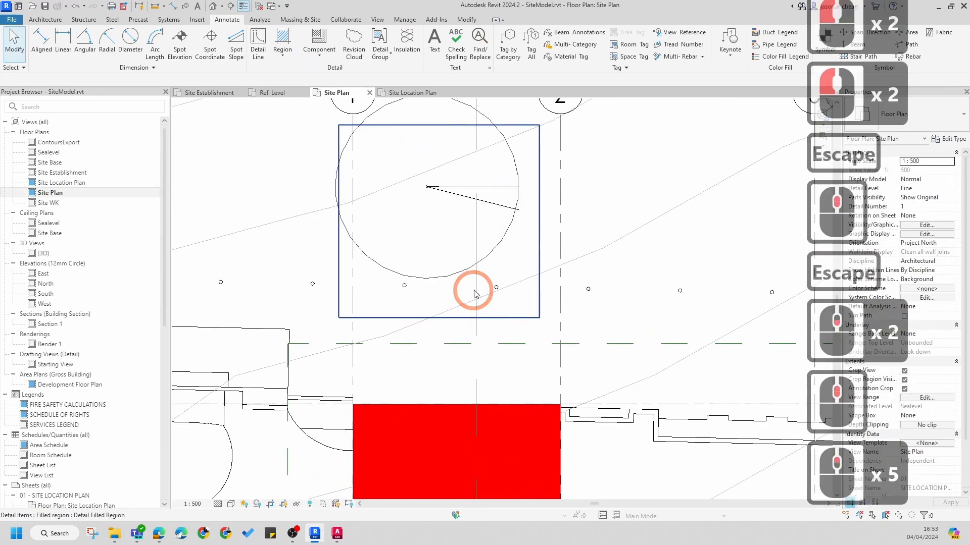
{"action": "scroll", "coordinate": [477, 287], "scroll_direction": "down", "scroll_amount": 1}
{"action": "scroll", "coordinate": [477, 287], "scroll_direction": "up", "scroll_amount": 10}
{"action": "key", "text": "v"}
{"action": "key", "text": "g"}
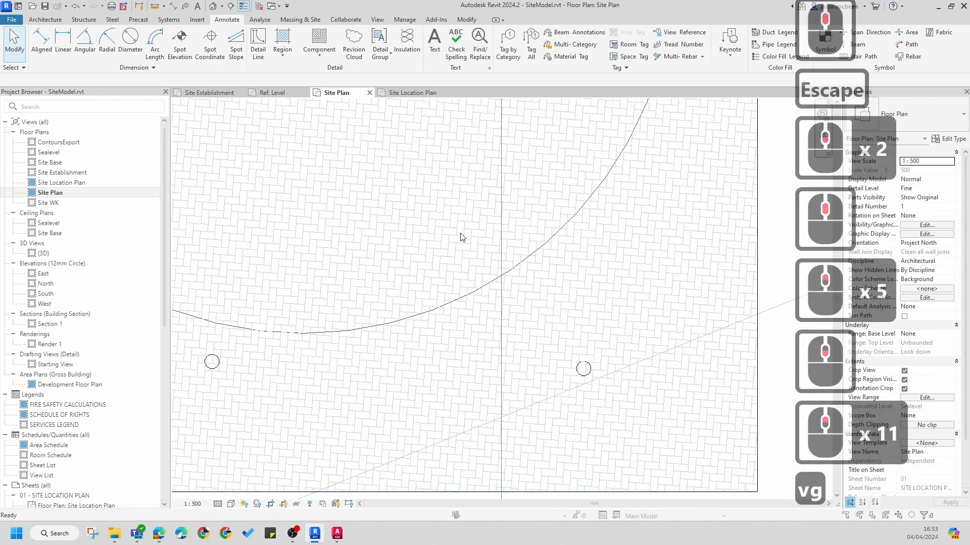
{"action": "scroll", "coordinate": [296, 321], "scroll_direction": "down", "scroll_amount": 7}
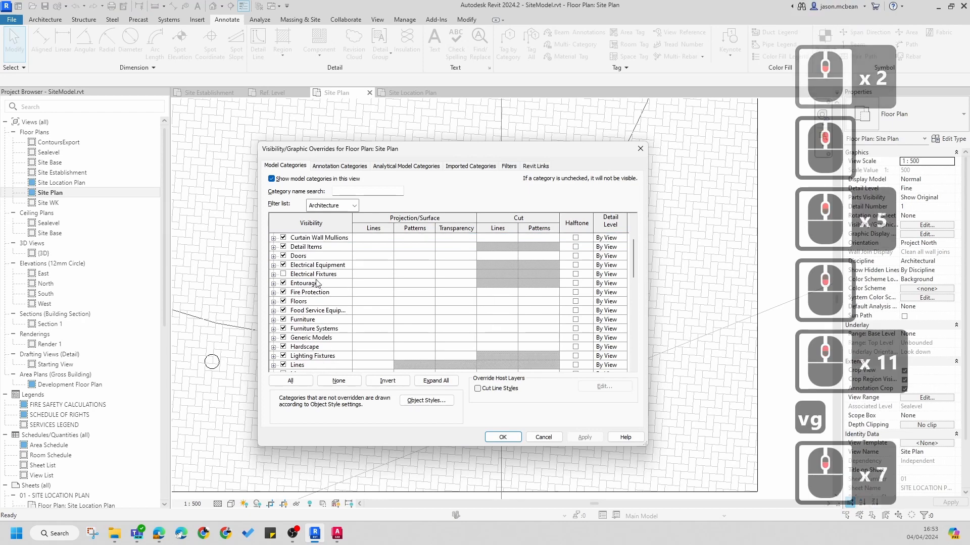
{"action": "left_click", "coordinate": [273, 247]}
{"action": "scroll", "coordinate": [332, 337], "scroll_direction": "down", "scroll_amount": 12}
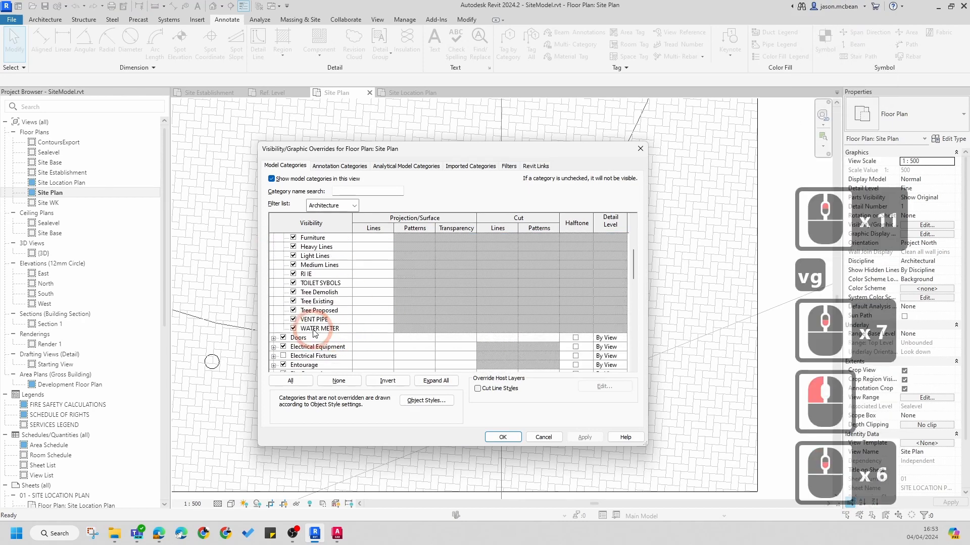
{"action": "key", "text": "Escape"}
{"action": "key", "text": "Escape"}
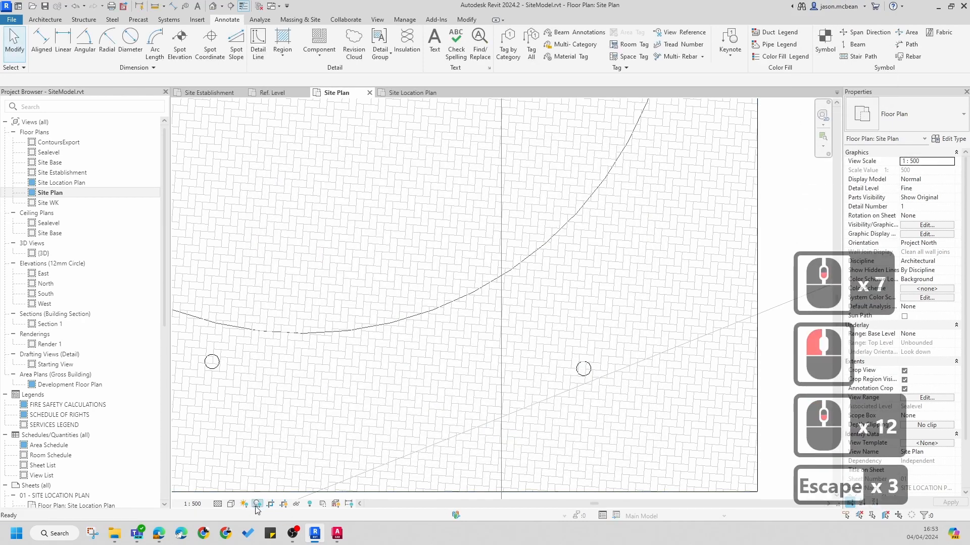
Change the visual style of the Site Plan view and check how the paving region displays
{"action": "left_click", "coordinate": [232, 504]}
{"action": "left_click", "coordinate": [243, 452]}
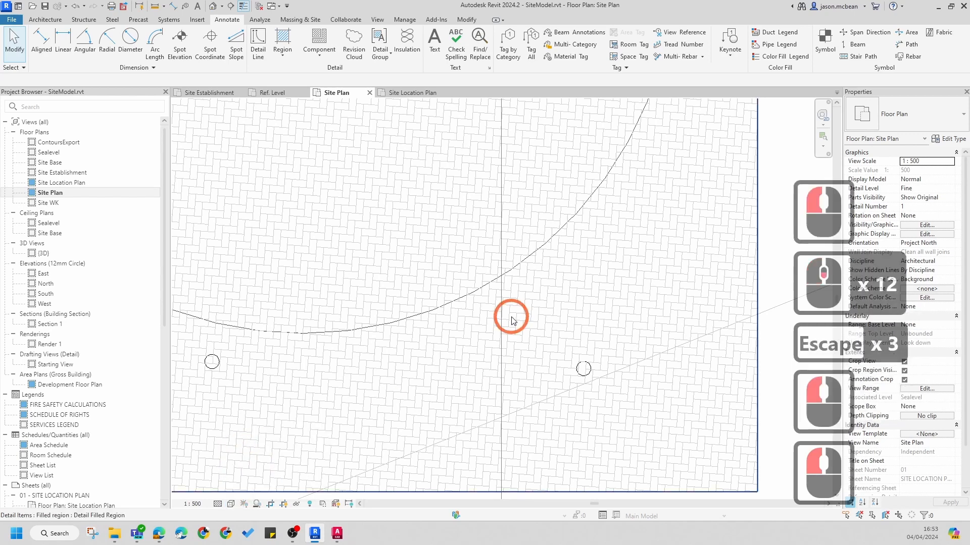
{"action": "scroll", "coordinate": [505, 328], "scroll_direction": "down", "scroll_amount": 12}
{"action": "scroll", "coordinate": [447, 299], "scroll_direction": "up", "scroll_amount": 5}
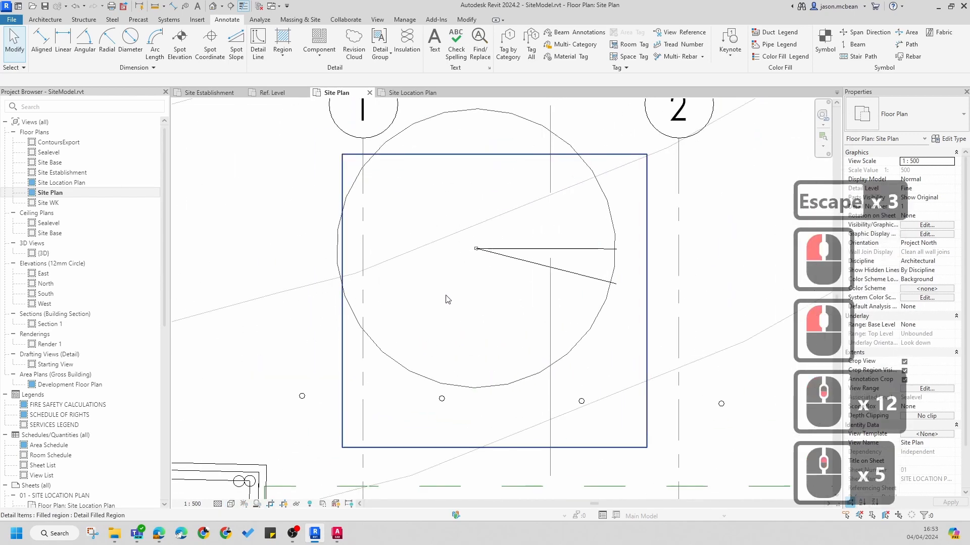
Delete the pasted paving filled region from the Site Plan
{"action": "left_click", "coordinate": [411, 372]}
{"action": "key", "text": "Escape"}
{"action": "key", "text": "Escape"}
{"action": "left_click", "coordinate": [359, 404]}
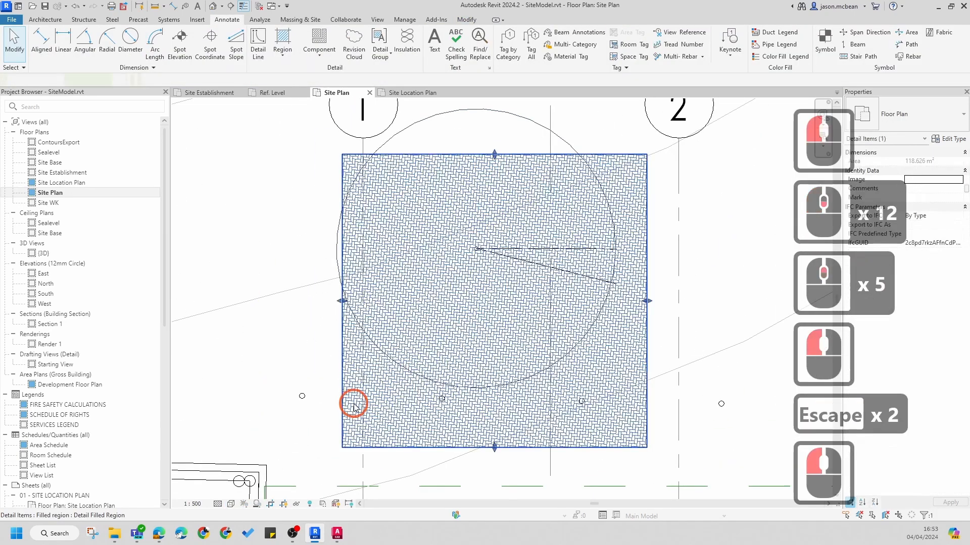
{"action": "left_click", "coordinate": [360, 404]}
{"action": "scroll", "coordinate": [427, 317], "scroll_direction": "down", "scroll_amount": 6}
{"action": "key", "text": "Escape"}
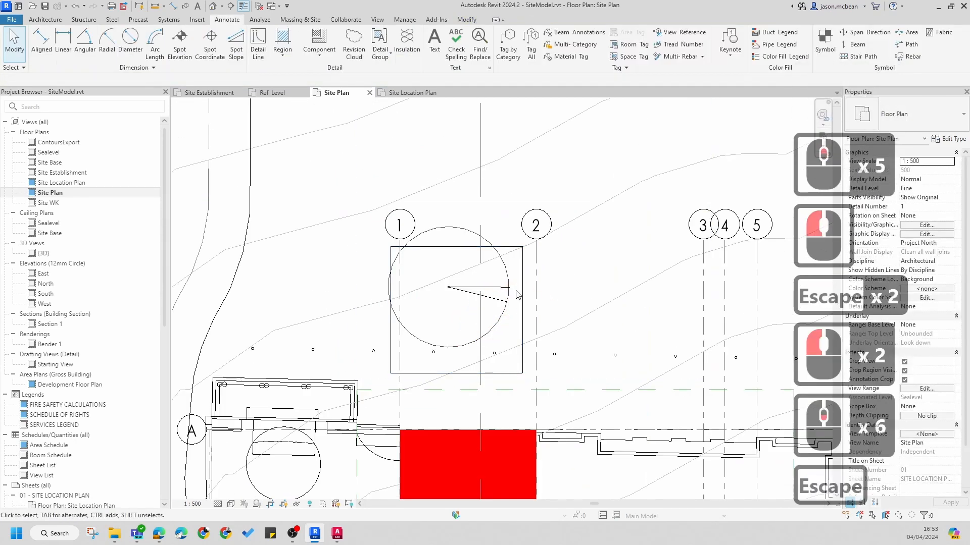
{"action": "left_click", "coordinate": [522, 292]}
{"action": "key", "text": "Delete"}
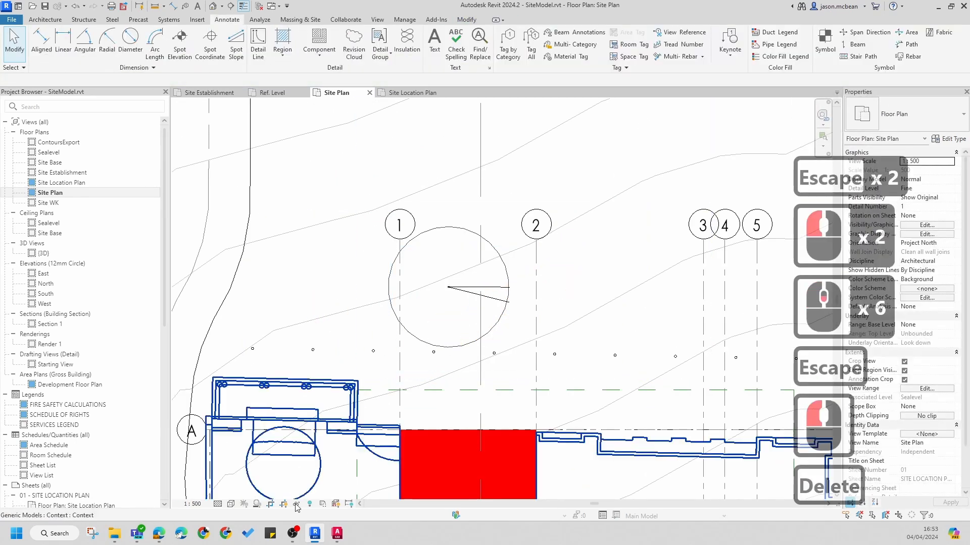
Copy the option1 detail group from the Site Establishment plan and paste it into the Site Plan aligned to the current view
{"action": "left_click", "coordinate": [35, 182]}
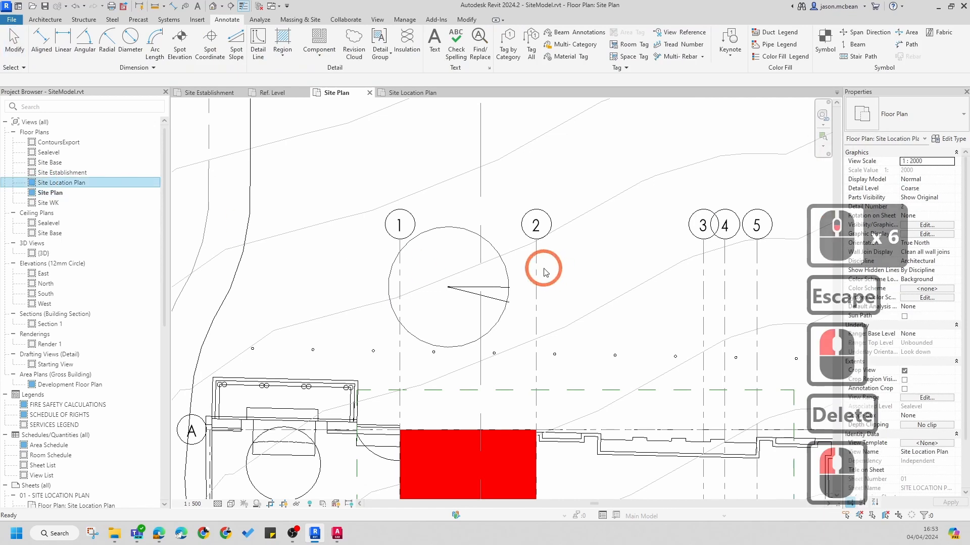
{"action": "double_click", "coordinate": [63, 173]}
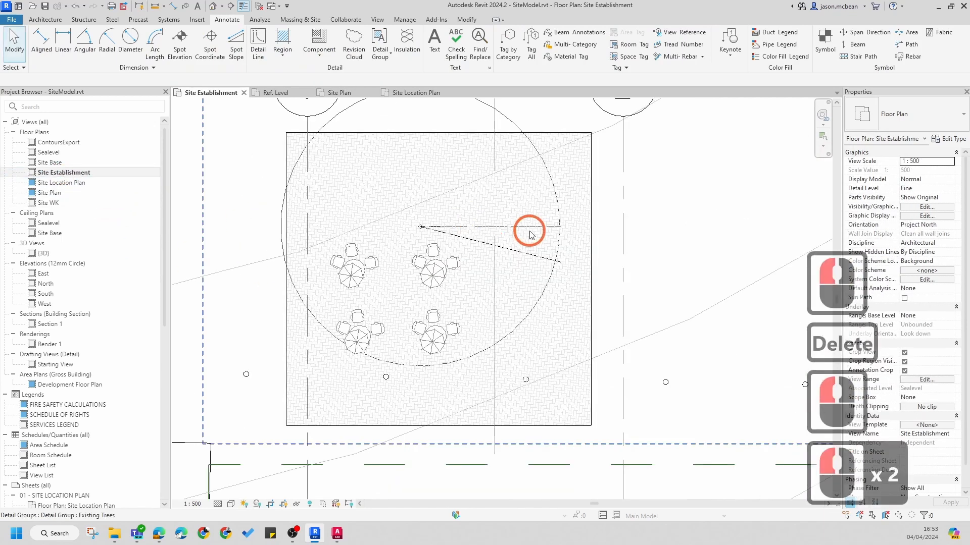
{"action": "left_click", "coordinate": [594, 311]}
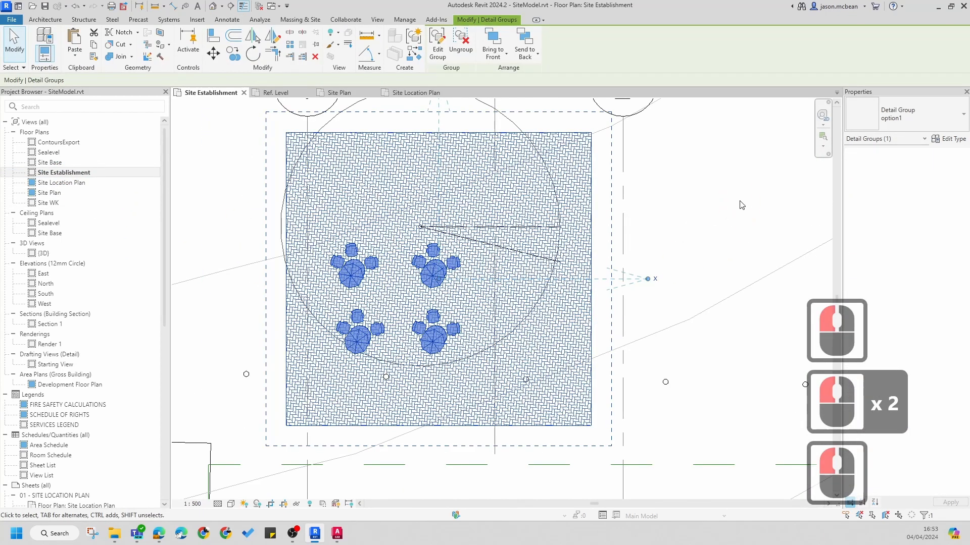
{"action": "key", "text": "ctrl+c"}
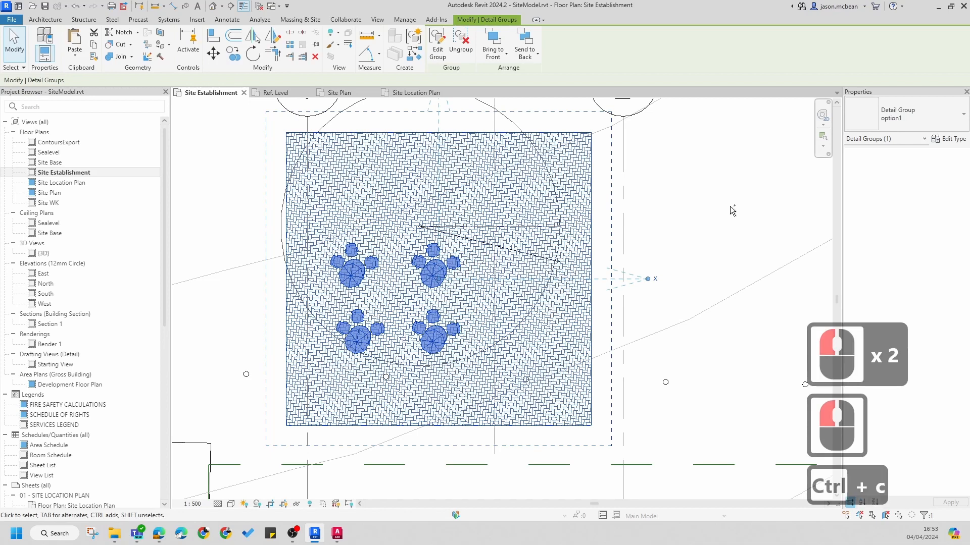
{"action": "left_click", "coordinate": [56, 193]}
{"action": "left_click", "coordinate": [57, 193]}
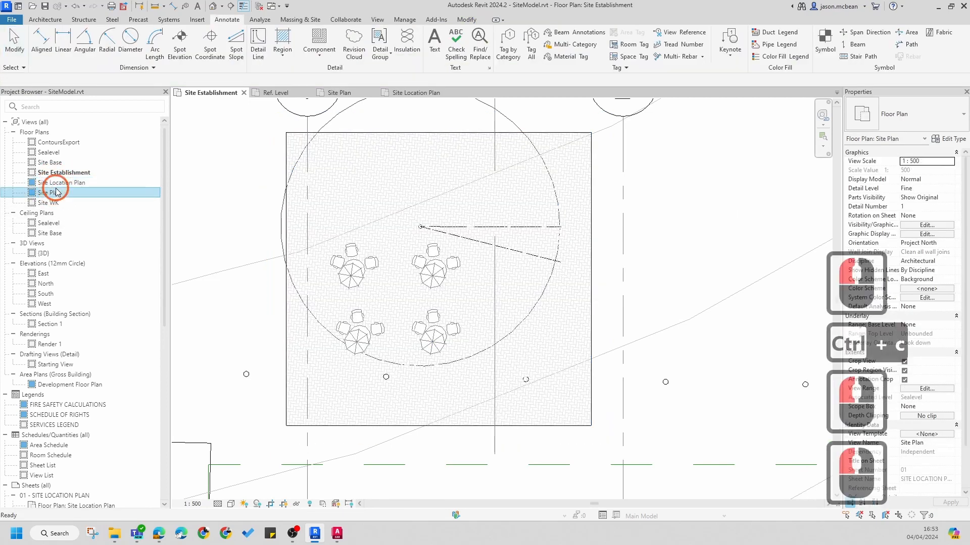
{"action": "double_click", "coordinate": [56, 190]}
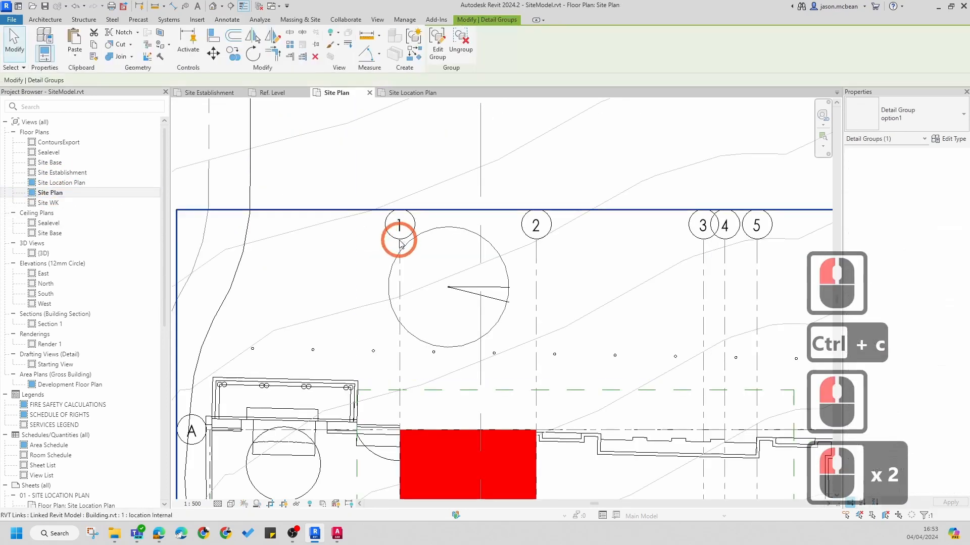
{"action": "left_click", "coordinate": [76, 59]}
{"action": "left_click", "coordinate": [97, 135]}
{"action": "left_click", "coordinate": [608, 210]}
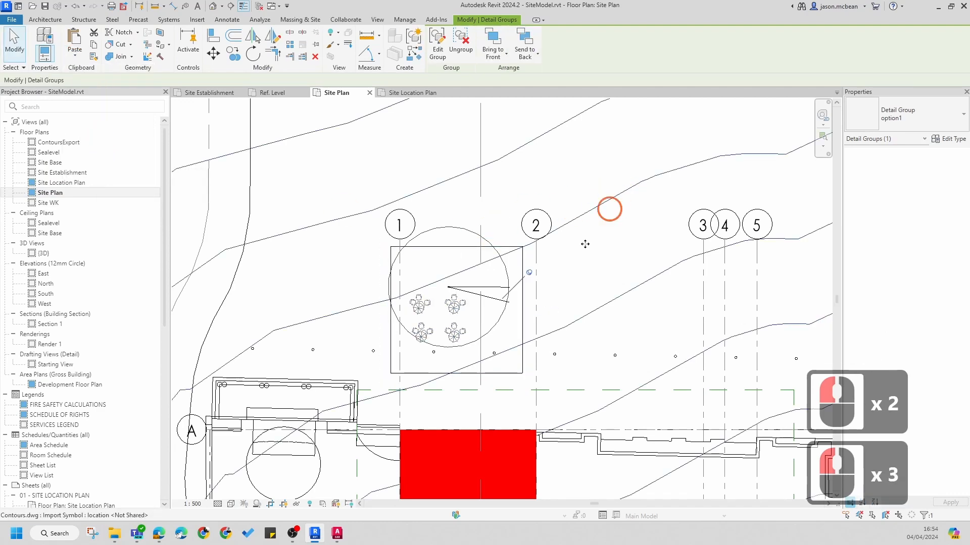
{"action": "scroll", "coordinate": [536, 296], "scroll_direction": "up", "scroll_amount": 5}
{"action": "key", "text": "Escape"}
Duplicate the type of the detail group pasted on the Site Plan and name the new type option 2
{"action": "left_click", "coordinate": [380, 284]}
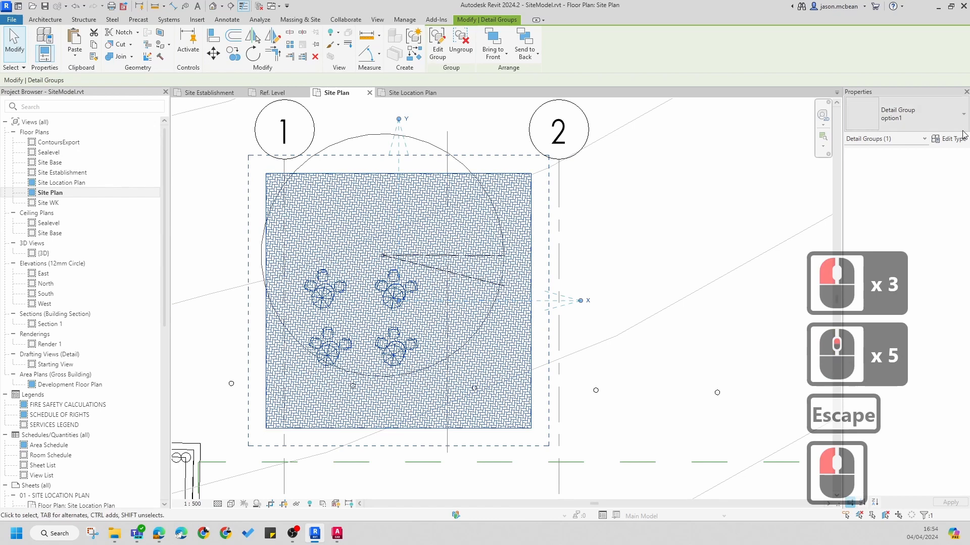
{"action": "left_click", "coordinate": [964, 122]}
{"action": "left_click", "coordinate": [964, 124]}
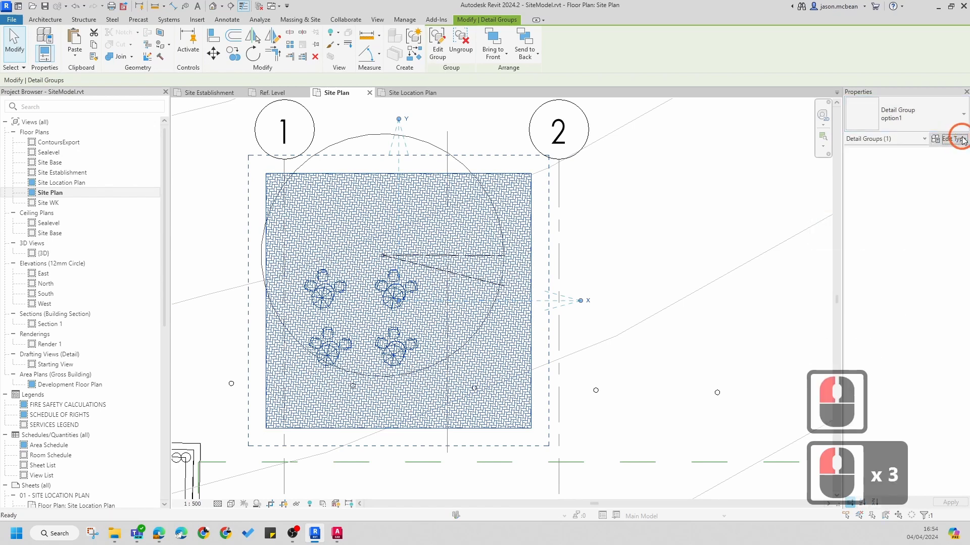
{"action": "left_click", "coordinate": [954, 139]}
{"action": "left_click", "coordinate": [752, 139]}
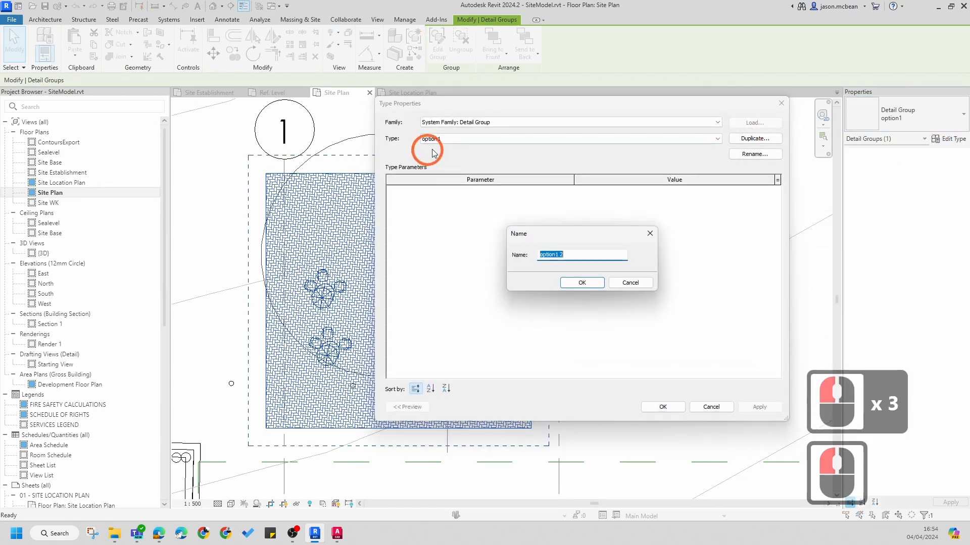
{"action": "left_click", "coordinate": [579, 256]}
{"action": "key", "text": "BackSpace"}
{"action": "key", "text": "BackSpace"}
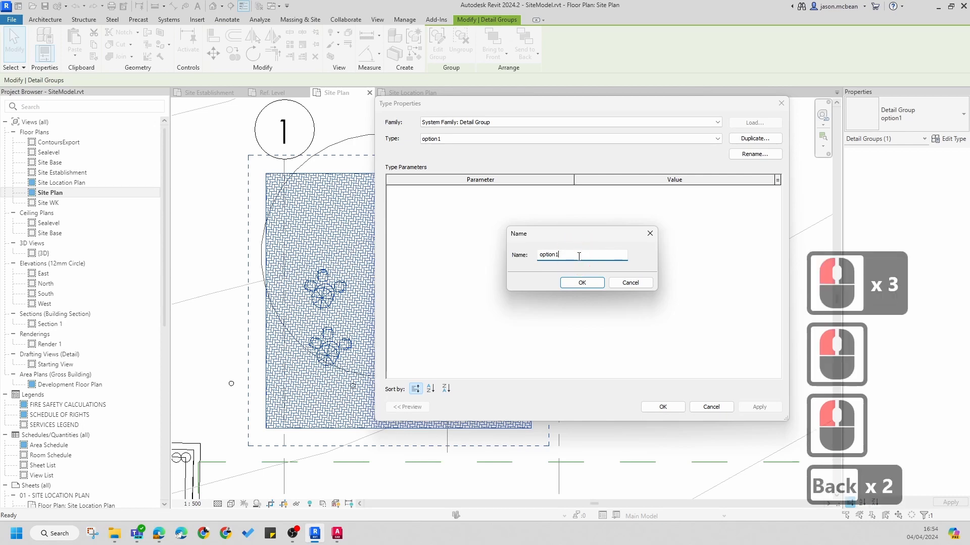
{"action": "type", "text": "2"}
{"action": "key", "text": "Return"}
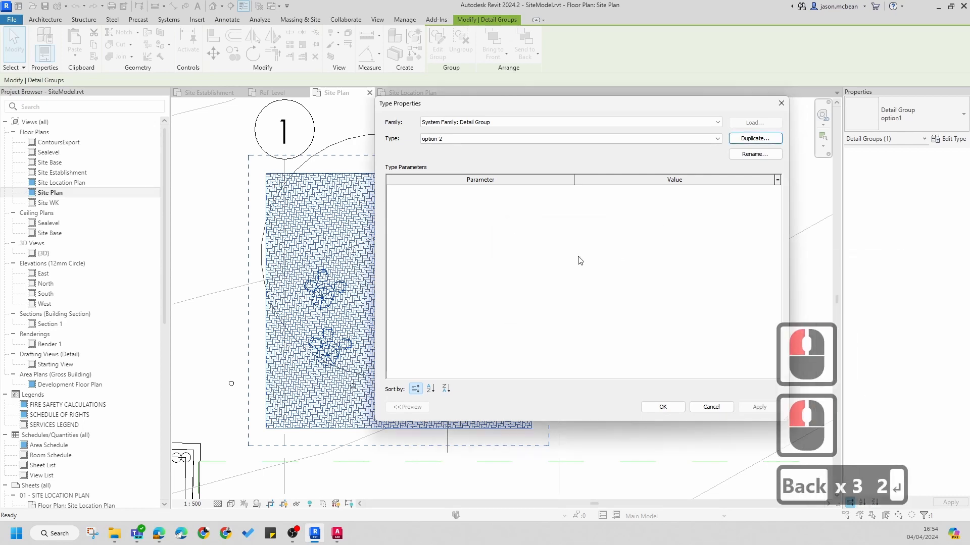
{"action": "left_click", "coordinate": [663, 407]}
{"action": "key", "text": "Escape"}
{"action": "key", "text": "Escape"}
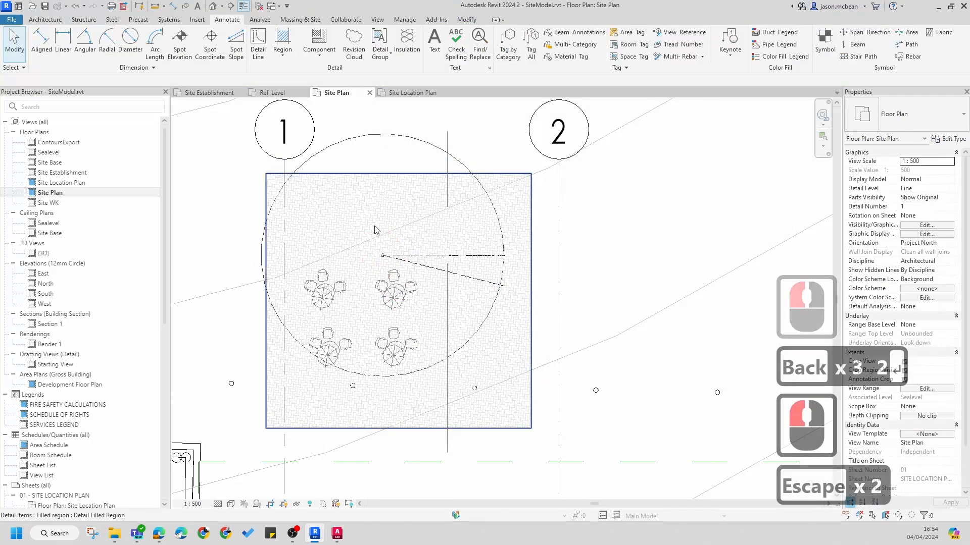
Open the option 2 detail group for editing and select its paving filled region
{"action": "left_click", "coordinate": [373, 228]}
{"action": "left_click", "coordinate": [373, 227]}
{"action": "left_click", "coordinate": [402, 229]}
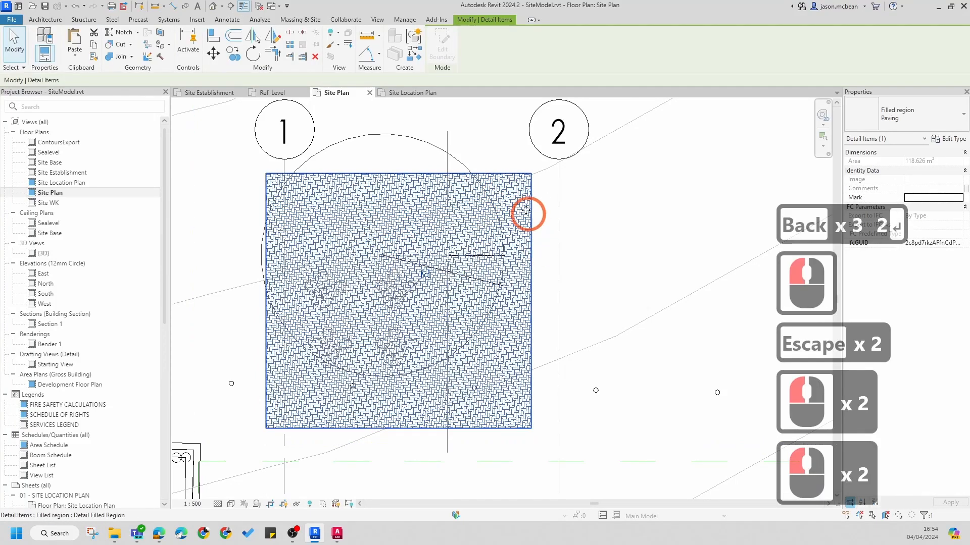
{"action": "key", "text": "Escape"}
{"action": "double_click", "coordinate": [534, 232]}
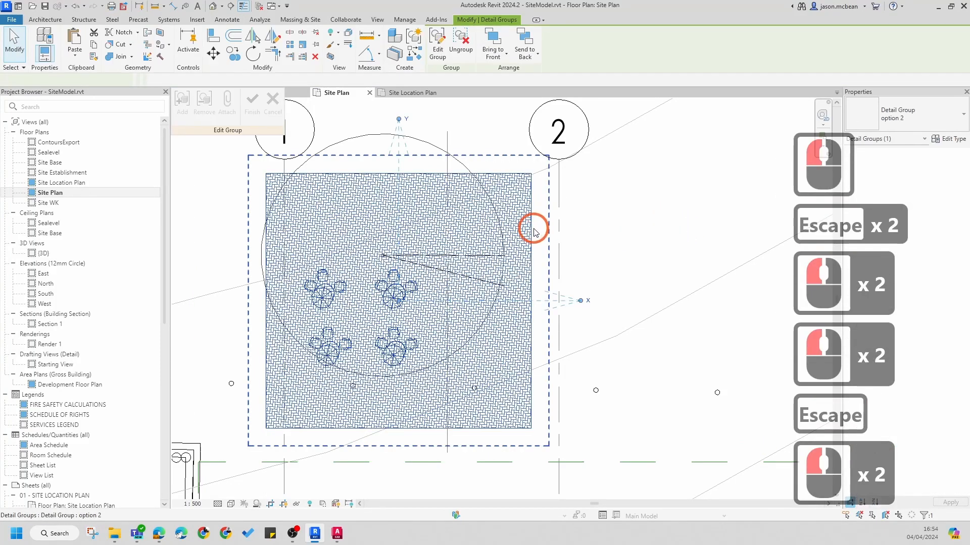
{"action": "left_click", "coordinate": [534, 232]}
Change the filled region in the option 2 group to the Timber Finished type
{"action": "left_click", "coordinate": [925, 112]}
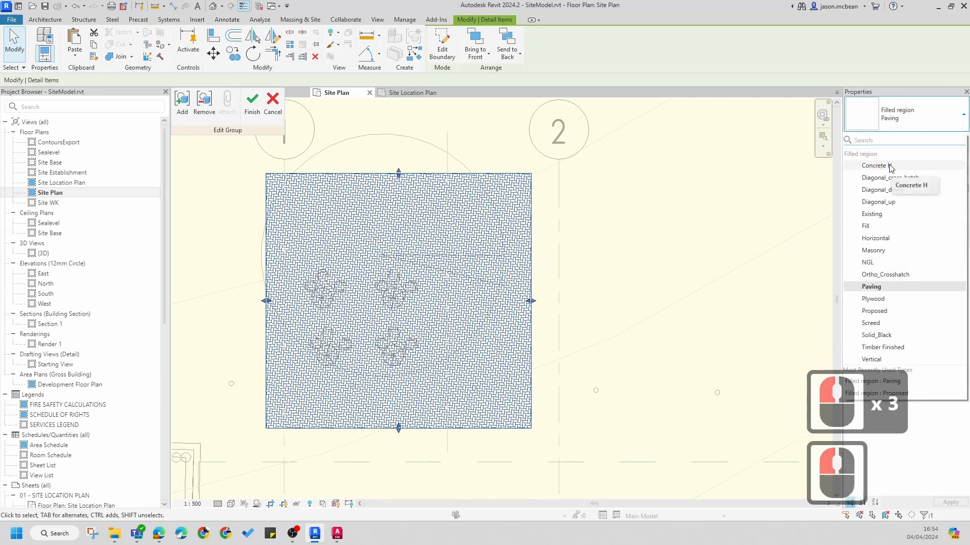
{"action": "scroll", "coordinate": [882, 282], "scroll_direction": "down", "scroll_amount": 2}
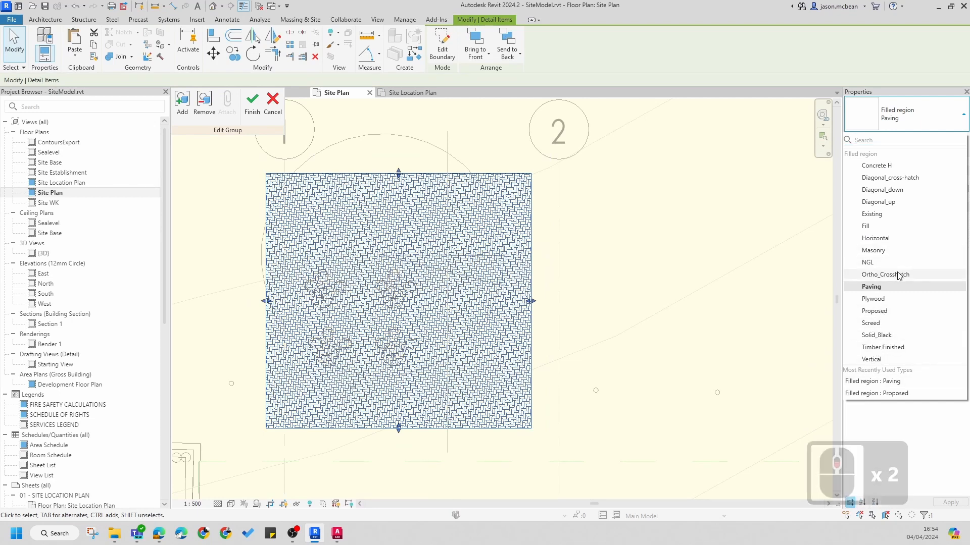
{"action": "scroll", "coordinate": [887, 204], "scroll_direction": "down", "scroll_amount": 4}
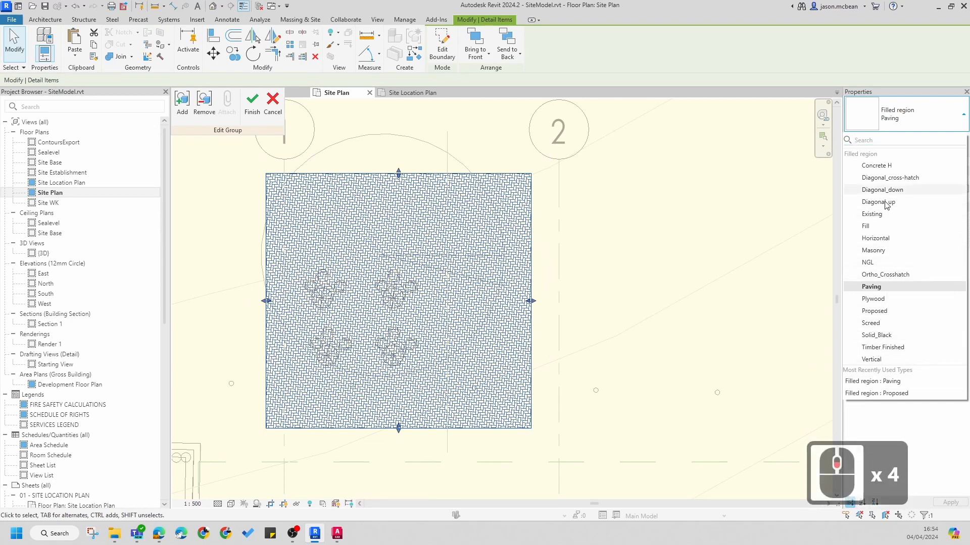
{"action": "left_click", "coordinate": [879, 347]}
Set the filled region in the option 2 group to the Concrete H type and finish the group edit
{"action": "left_click", "coordinate": [921, 113]}
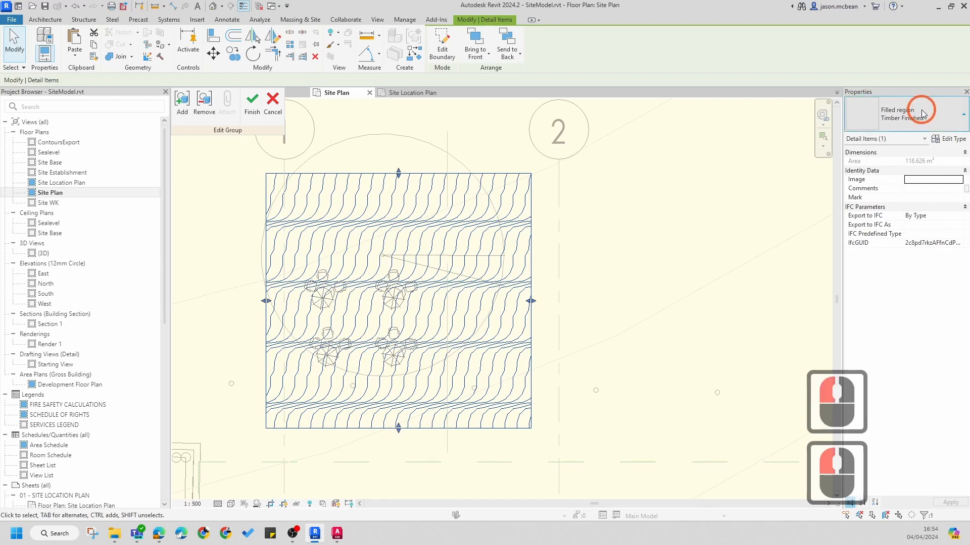
{"action": "left_click", "coordinate": [877, 154]}
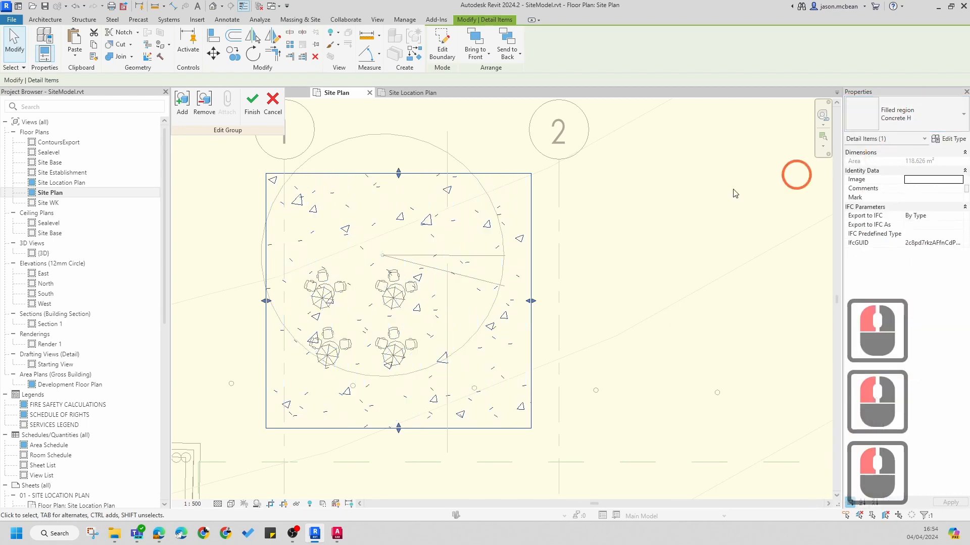
{"action": "double_click", "coordinate": [657, 213]}
{"action": "scroll", "coordinate": [657, 213], "scroll_direction": "down", "scroll_amount": 4}
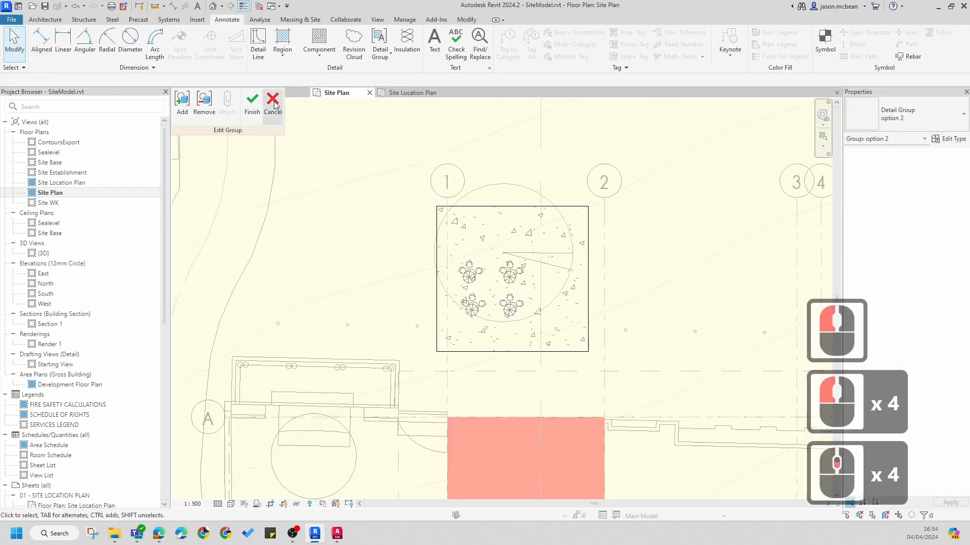
{"action": "left_click", "coordinate": [252, 101]}
{"action": "key", "text": "Escape"}
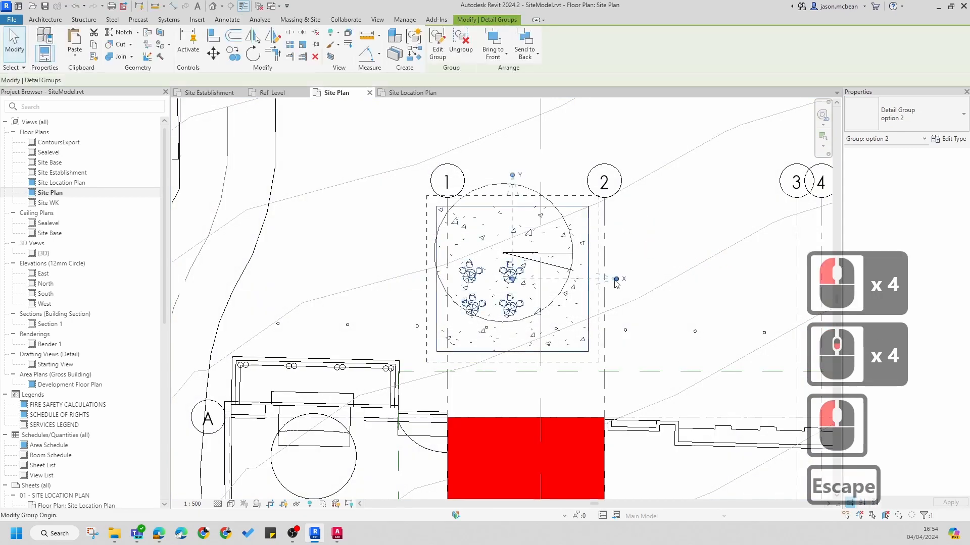
{"action": "key", "text": "Escape"}
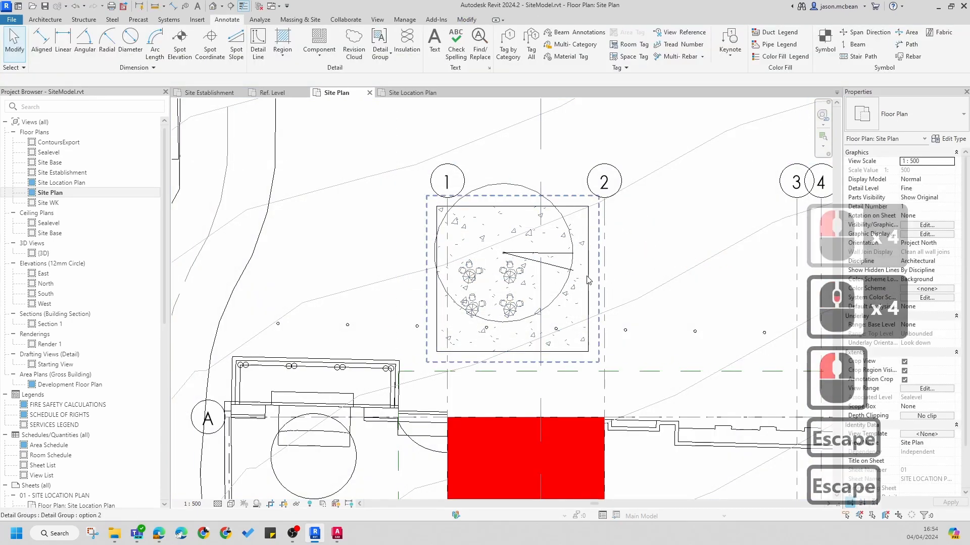
Check the option1 group on the Site Establishment plan and review the project's list of detail groups
{"action": "left_click", "coordinate": [585, 280]}
{"action": "double_click", "coordinate": [55, 173]}
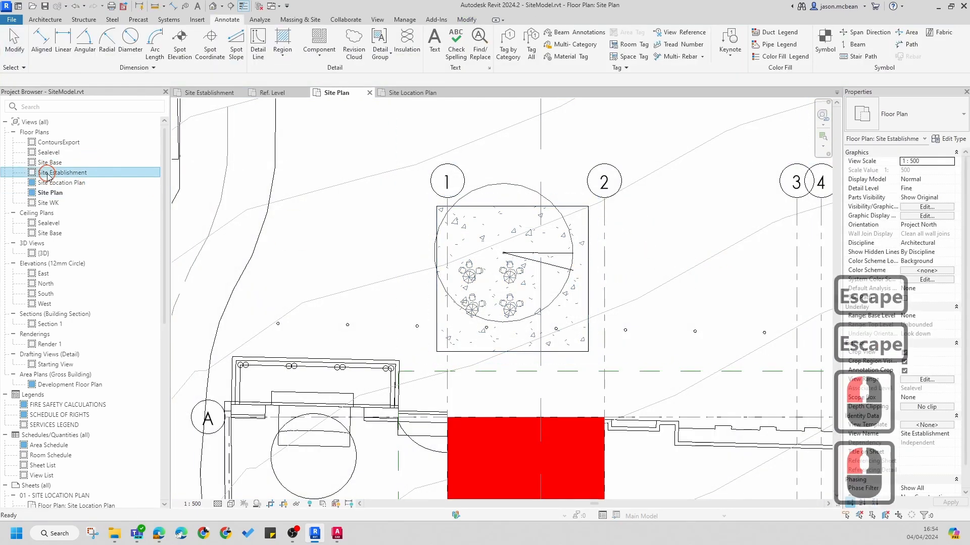
{"action": "scroll", "coordinate": [502, 323], "scroll_direction": "up", "scroll_amount": 6}
{"action": "scroll", "coordinate": [501, 324], "scroll_direction": "down", "scroll_amount": 7}
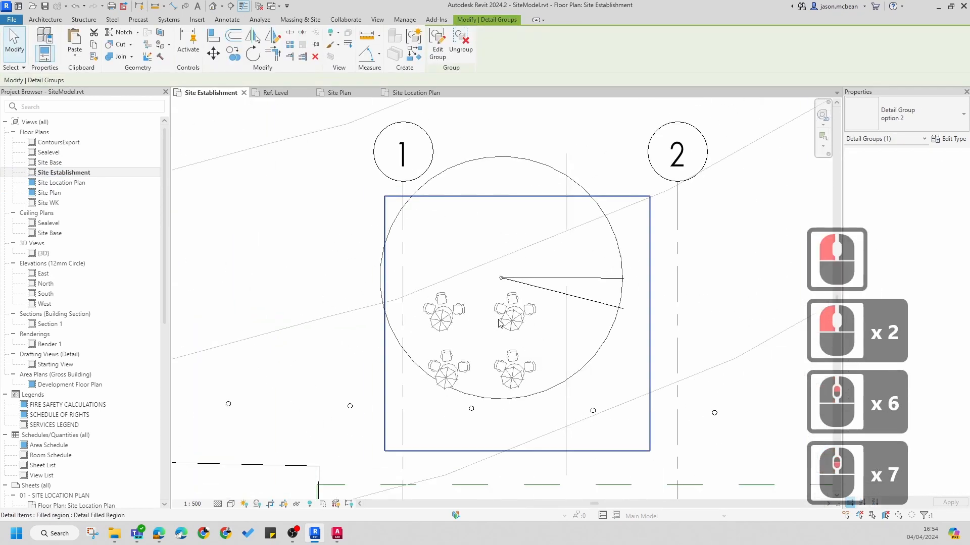
{"action": "left_click", "coordinate": [510, 323]}
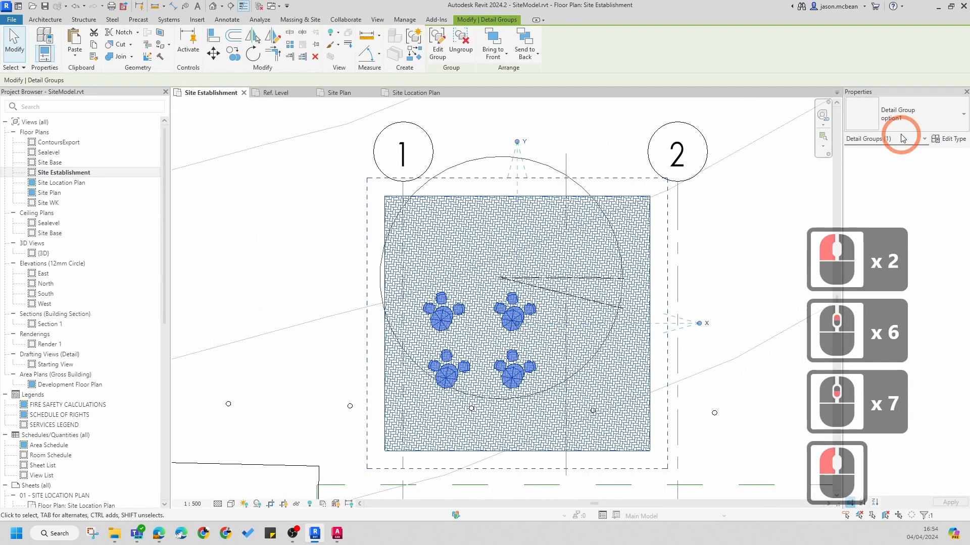
{"action": "left_click", "coordinate": [168, 150]}
{"action": "scroll", "coordinate": [162, 311], "scroll_direction": "down", "scroll_amount": 15}
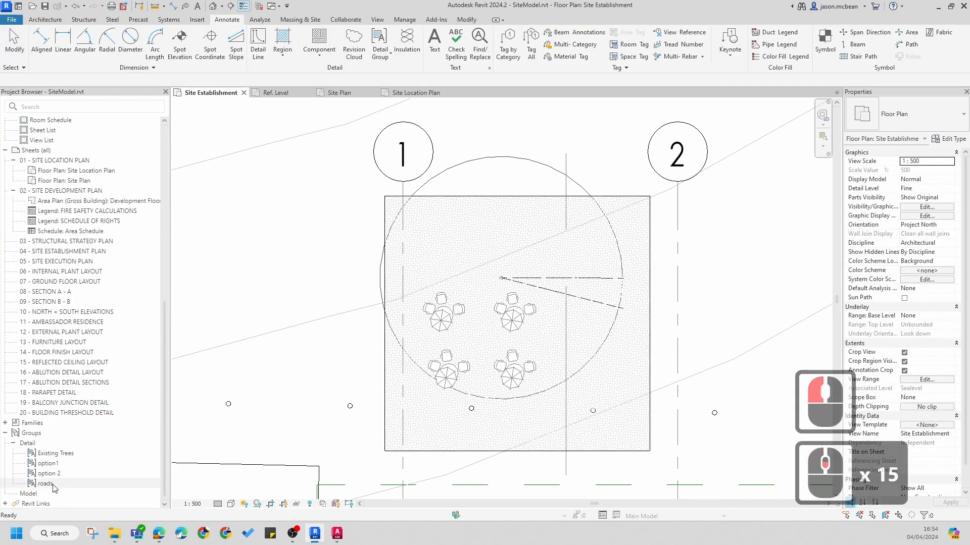
{"action": "left_click", "coordinate": [273, 313]}
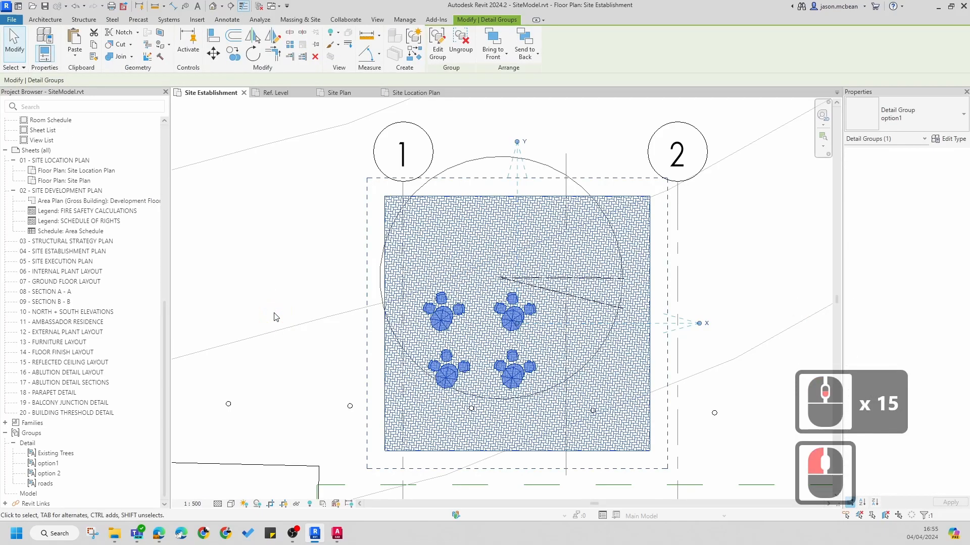